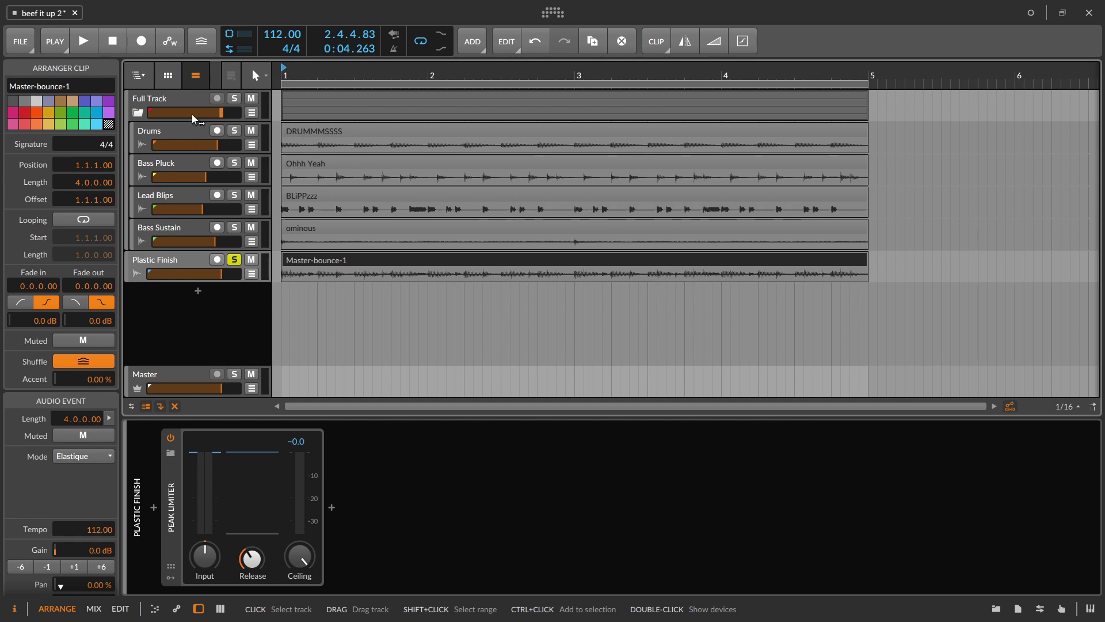
Unsolo the Plastic Finish track and solo the Full Track group instead
click(173, 126)
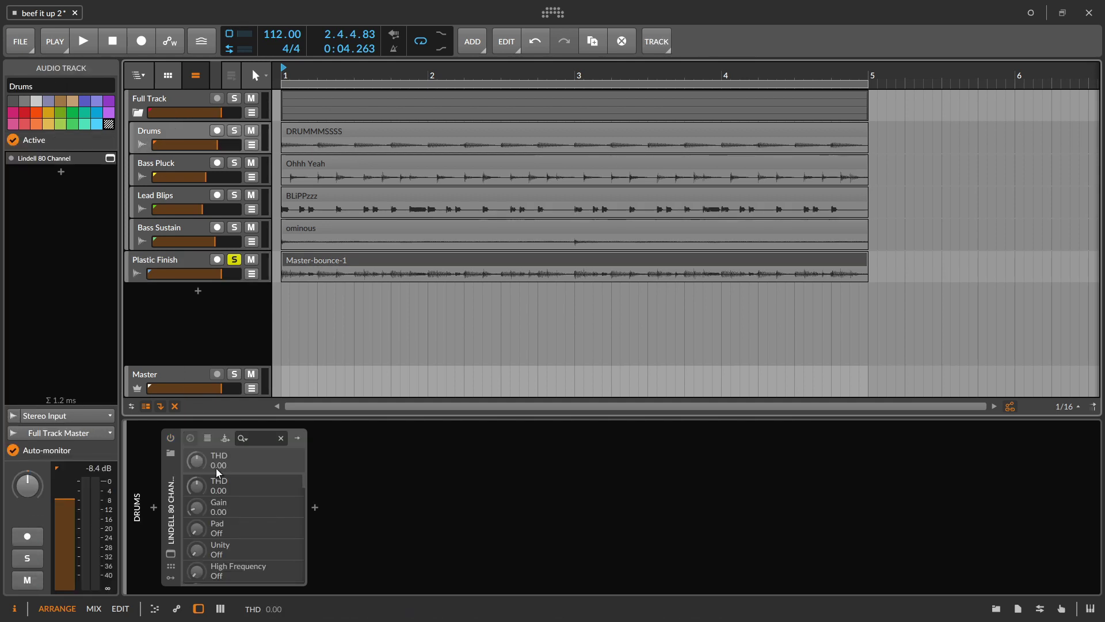
click(165, 103)
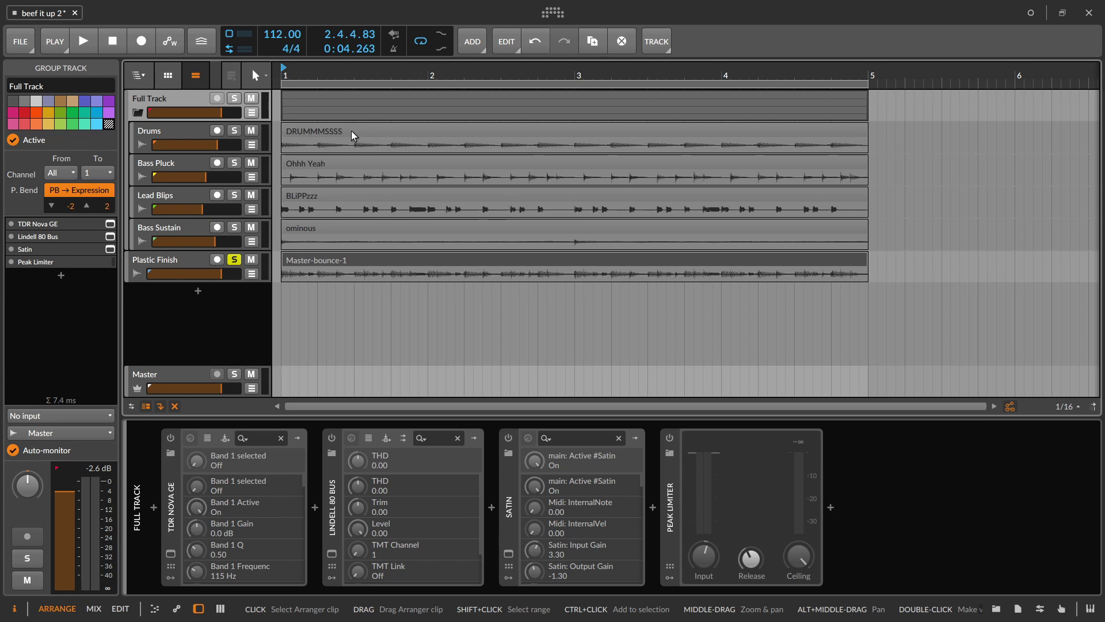
click(233, 259)
click(234, 98)
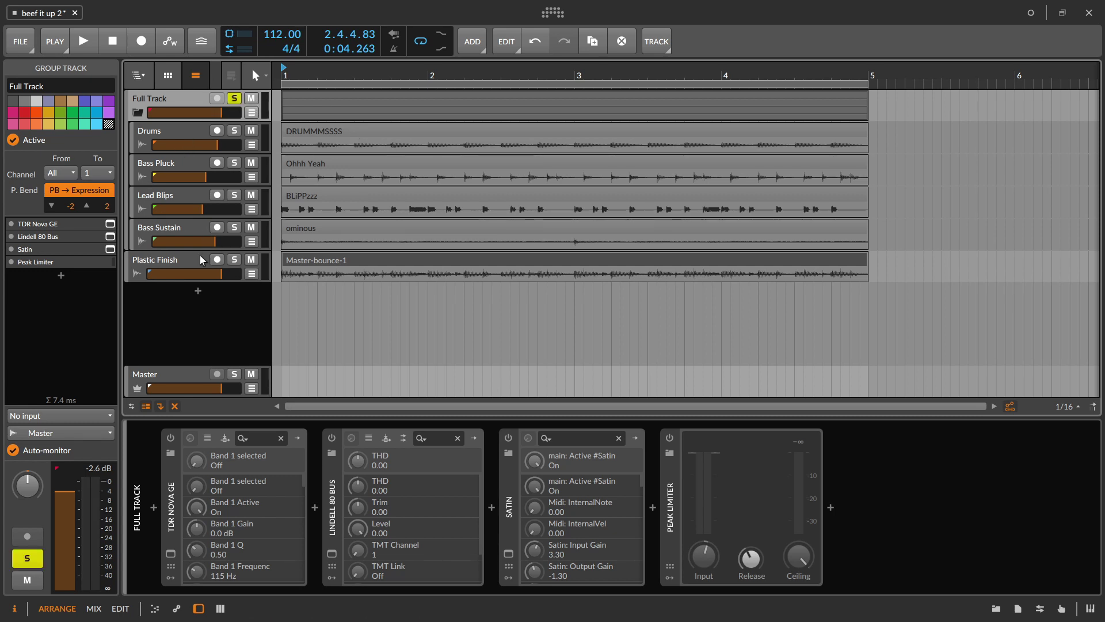
Enable the Lindell 80 Bus on the Full Track group and open it alongside the Lindell 80 Channel on the Drums track
click(399, 545)
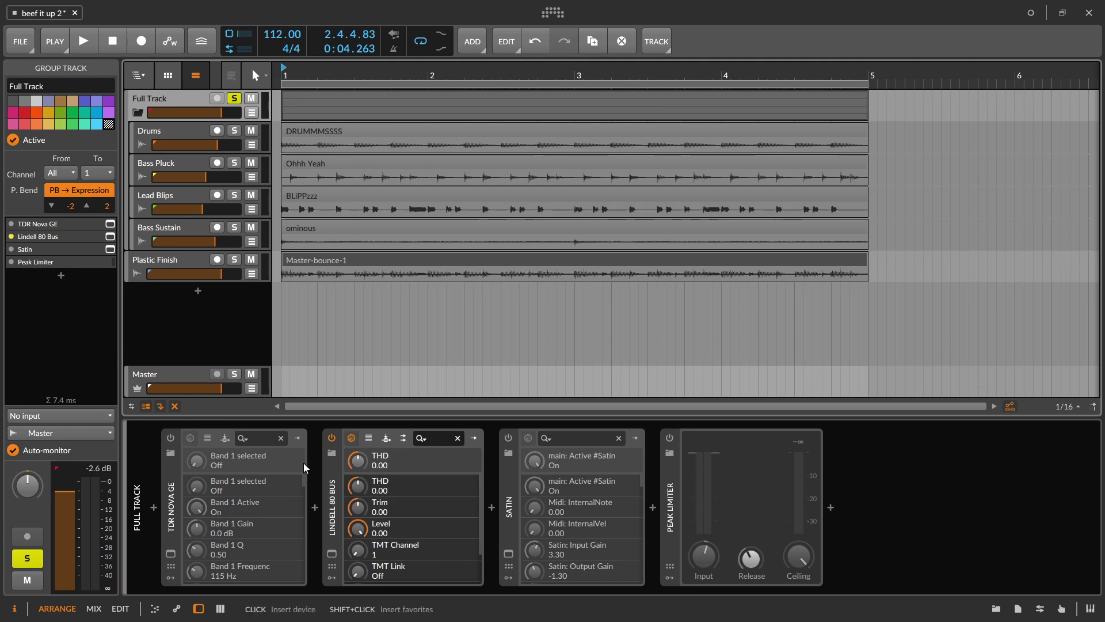
click(332, 554)
click(191, 130)
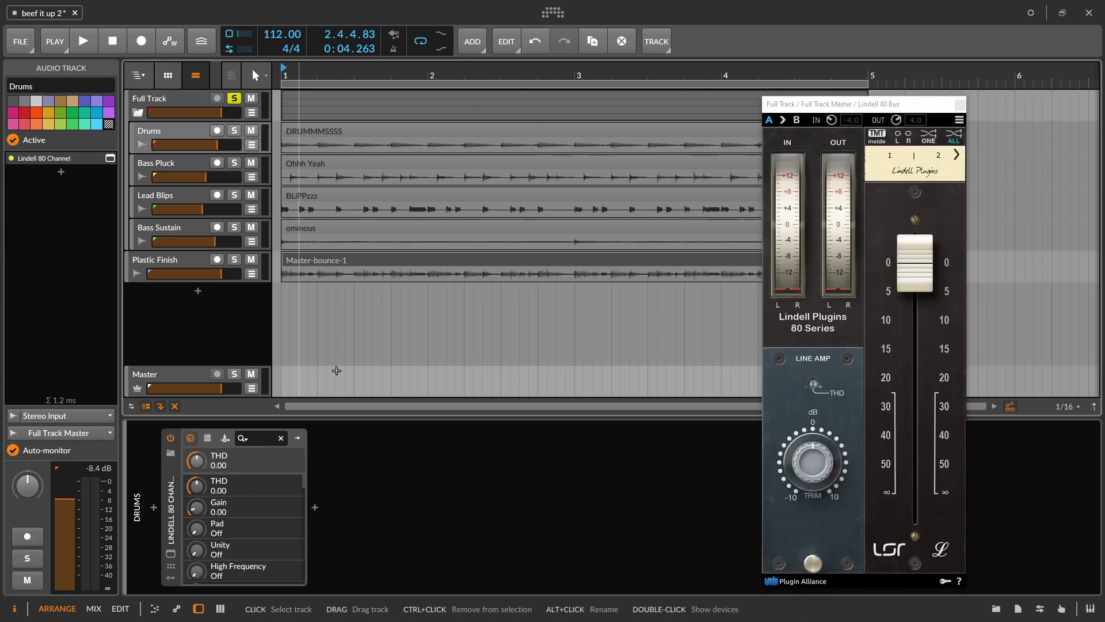
click(171, 554)
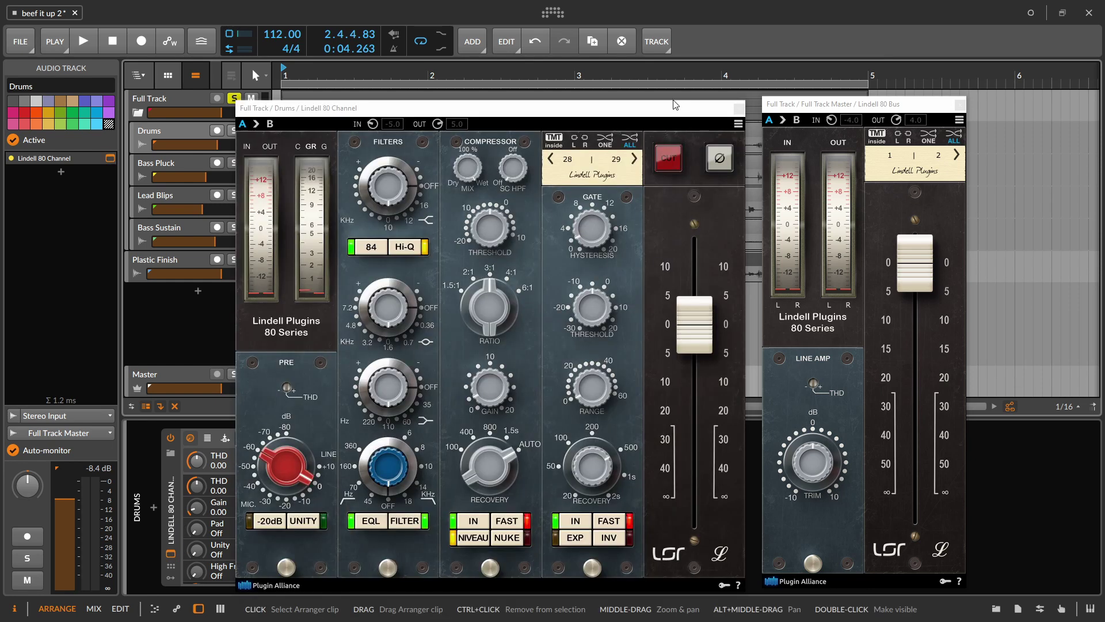
Reposition the Drums track's Lindell 80 Channel window to view it with the Lindell 80 Bus and the tracks
drag(676, 104, 646, 107)
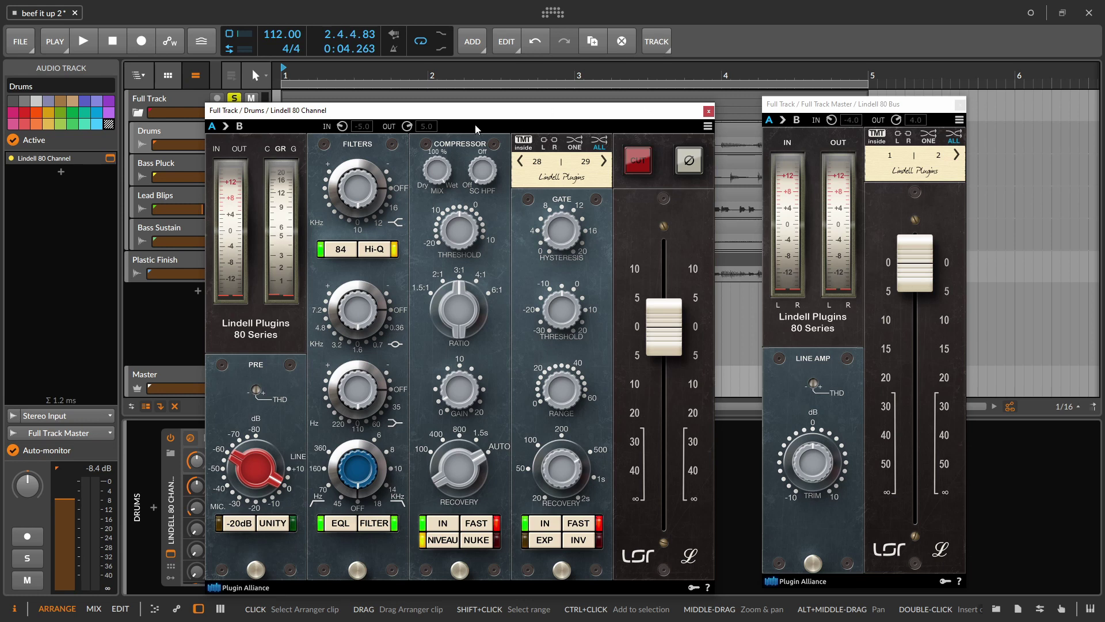
drag(481, 115, 779, 123)
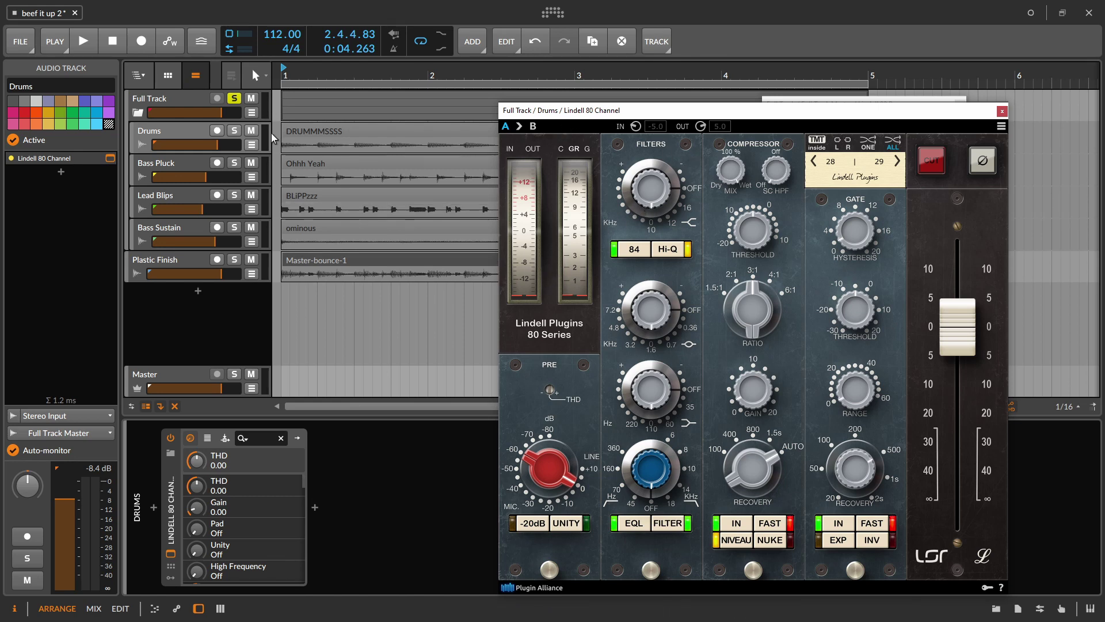
drag(604, 116, 335, 110)
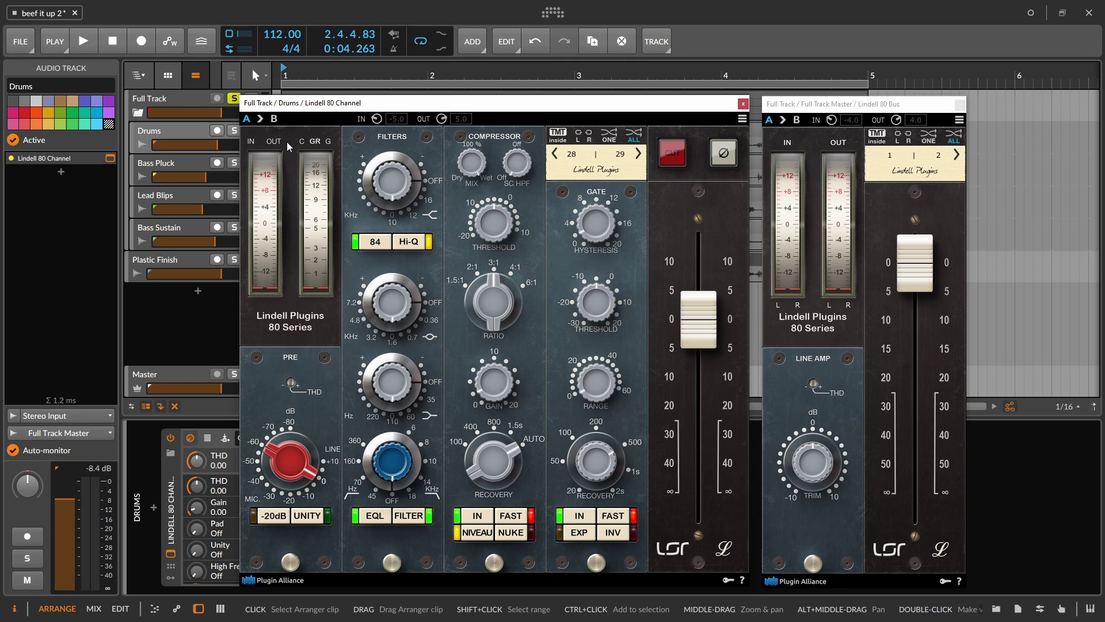
drag(349, 105, 446, 112)
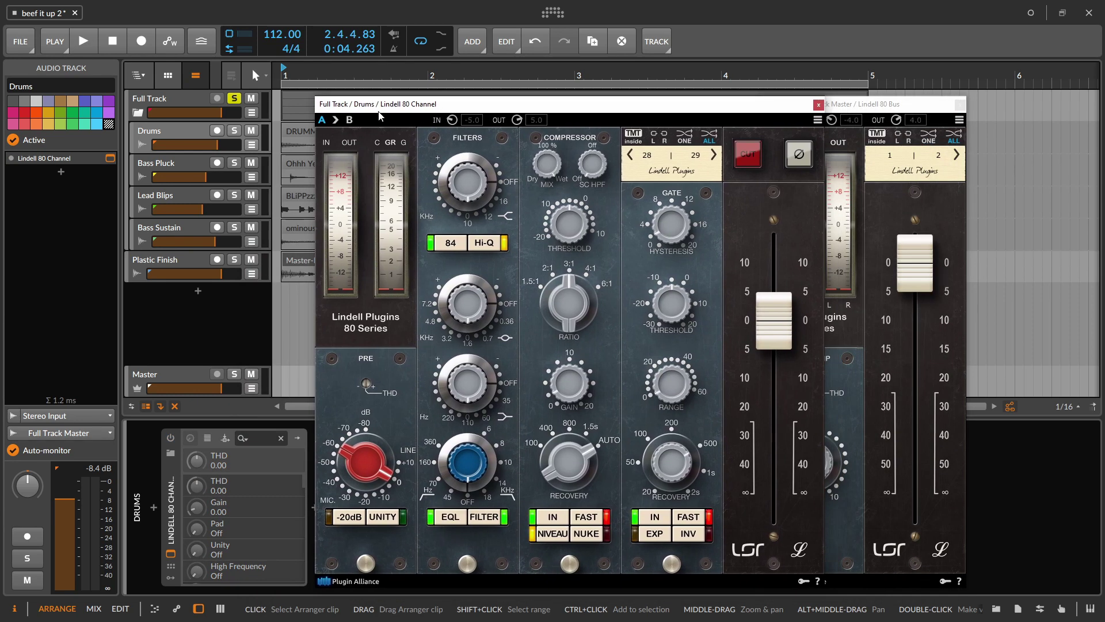
Play the full mix while watching the meters of both Lindell plug-ins, stop playback and close the two plug-in windows
key(space)
click(163, 96)
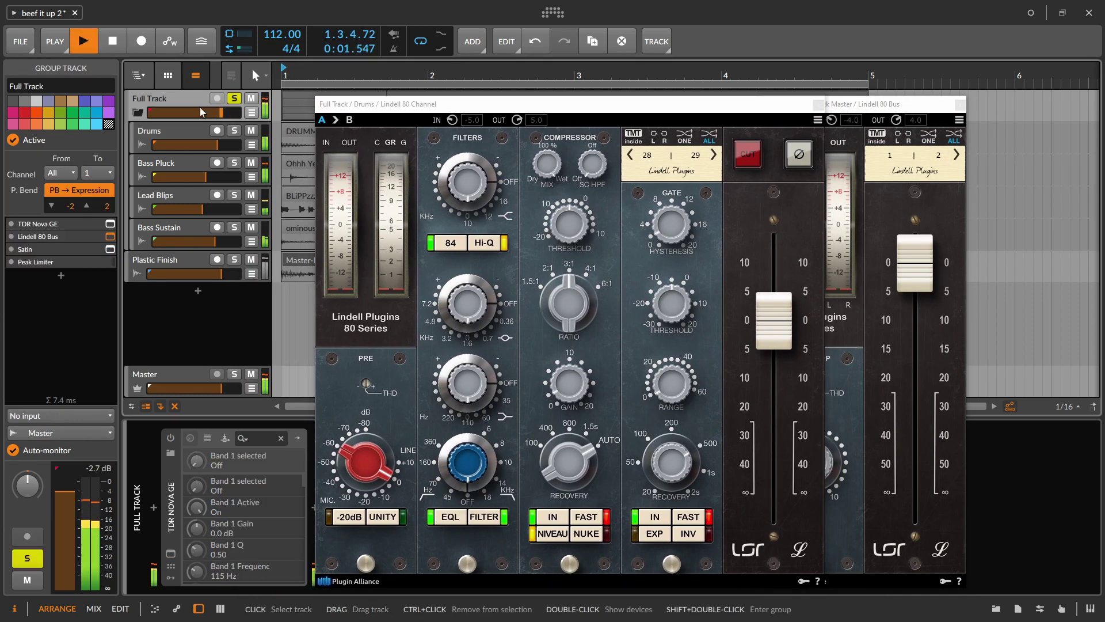
drag(368, 109, 244, 96)
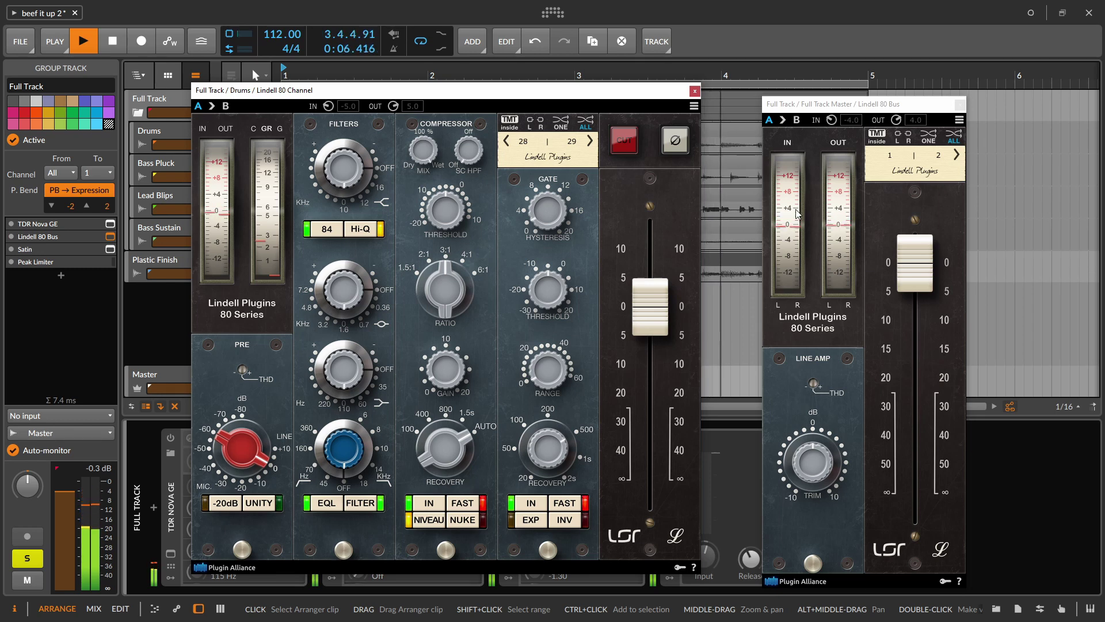
key(space)
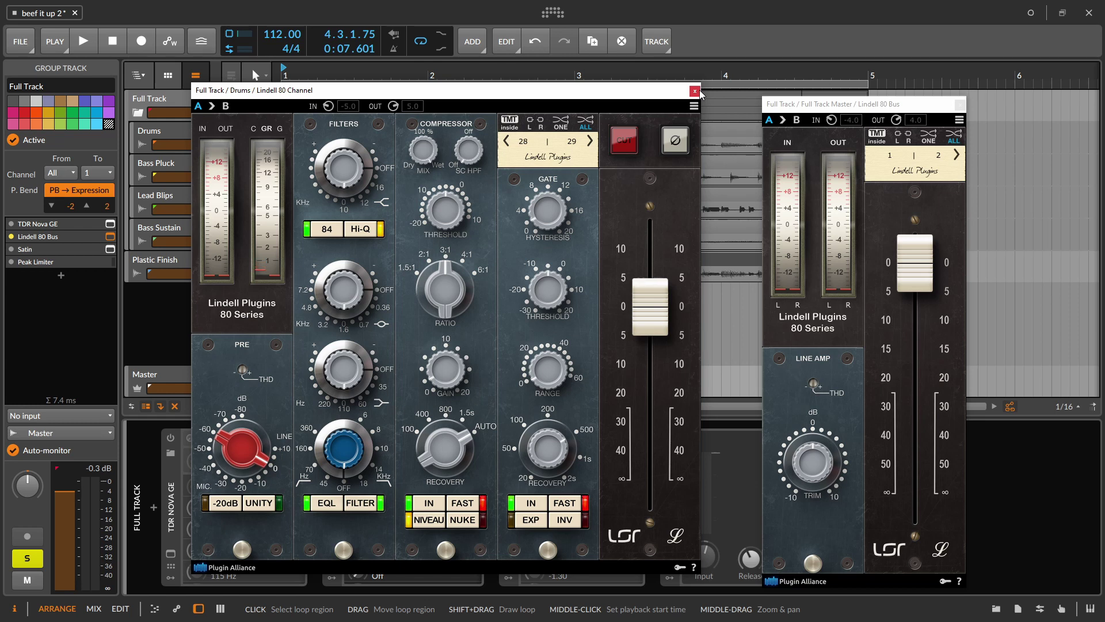
click(694, 91)
click(960, 105)
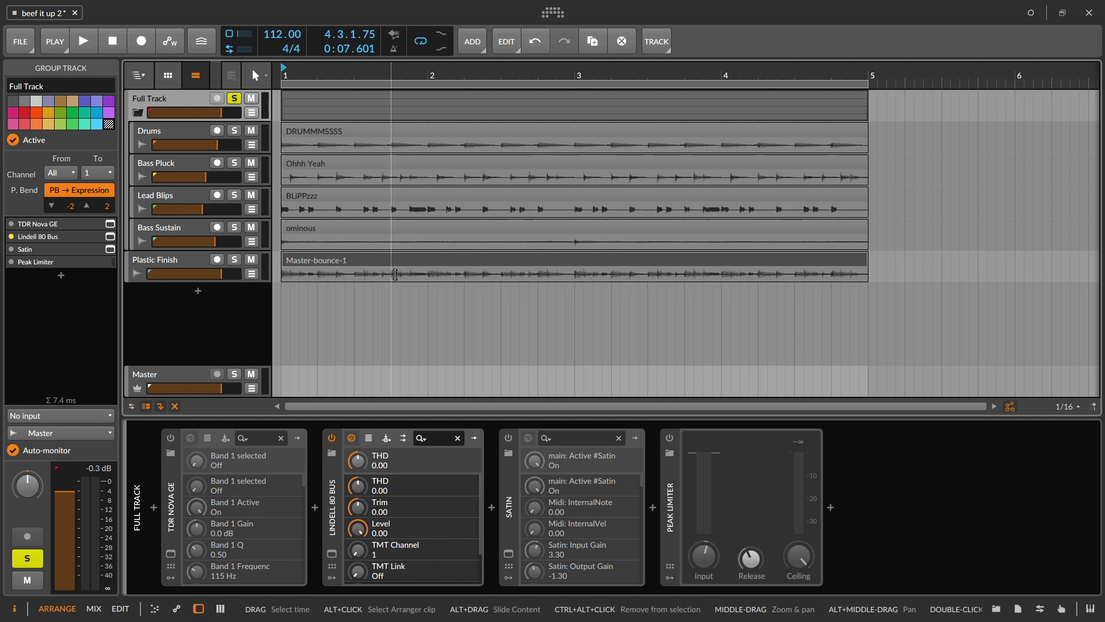
Review the Lindell 80 Channel settings on Bass Pluck, Lead Blips and Bass Sustain during playback, closing their windows when done
click(169, 163)
click(170, 553)
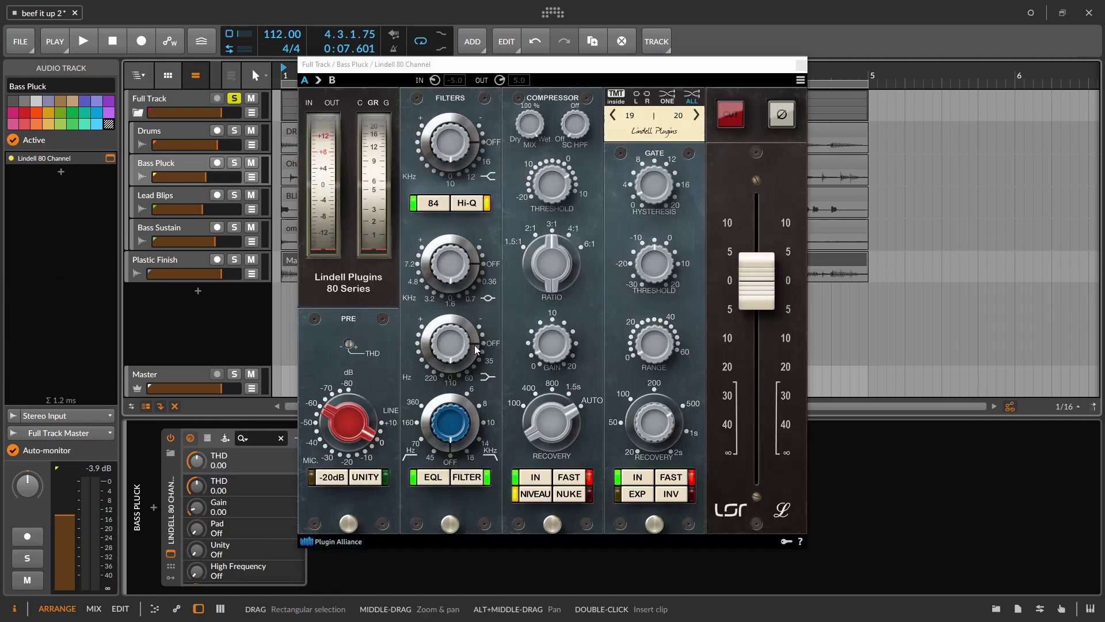
drag(463, 68, 635, 84)
key(space)
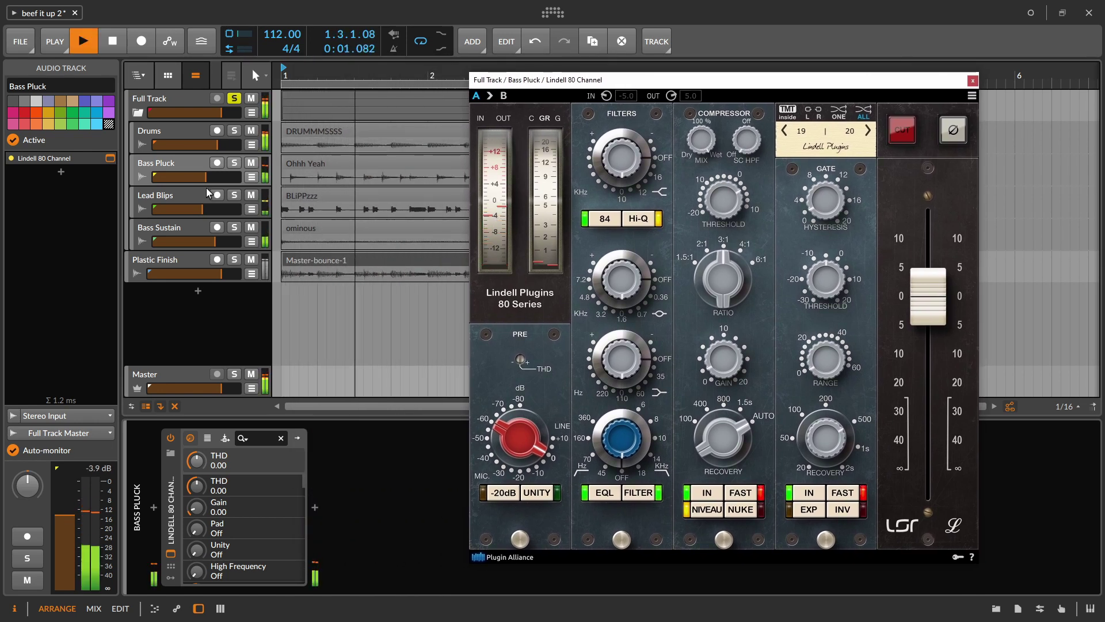
click(184, 207)
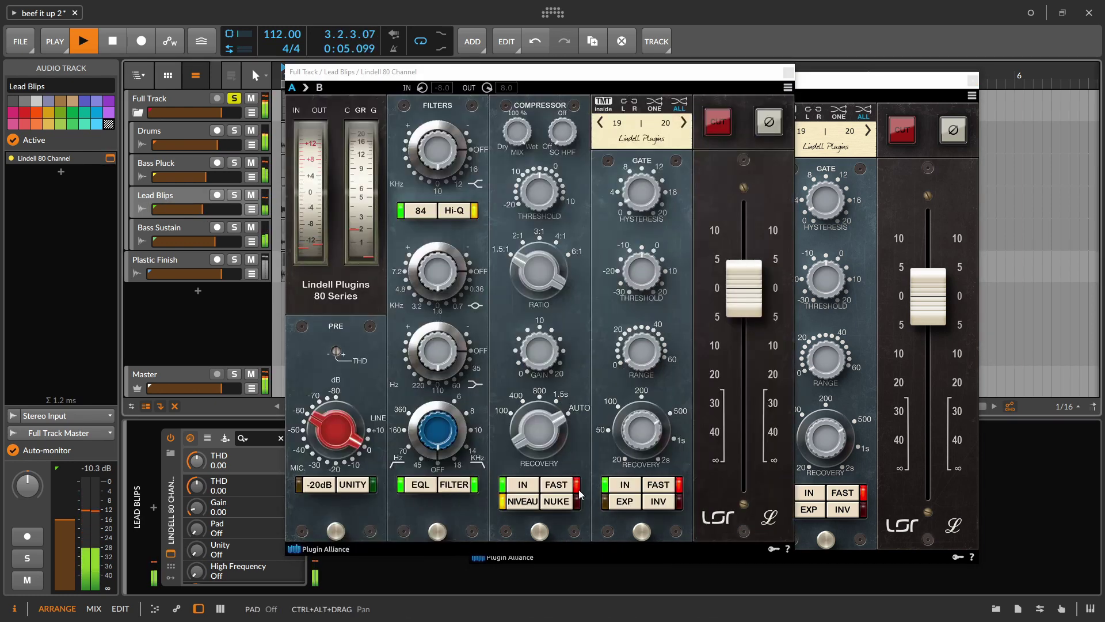
click(187, 228)
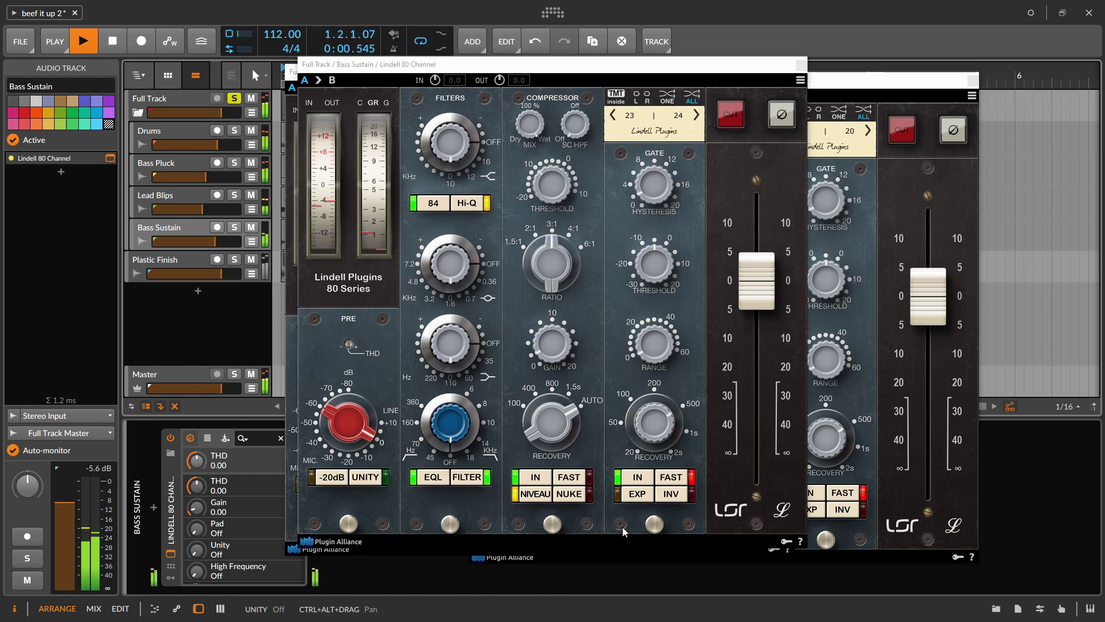
click(800, 67)
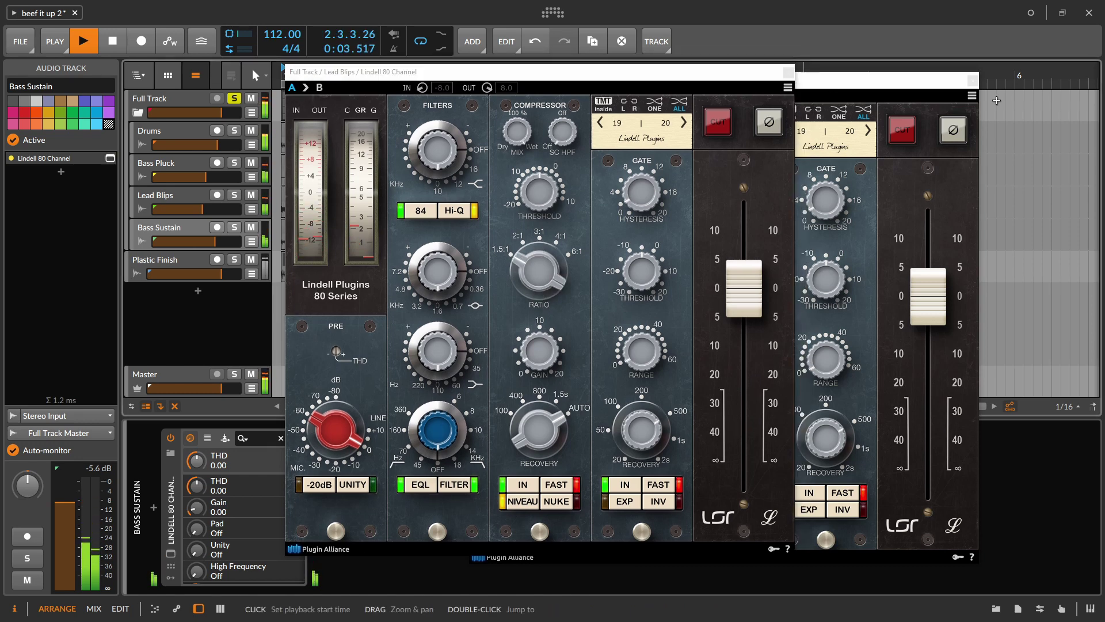
click(787, 73)
click(972, 80)
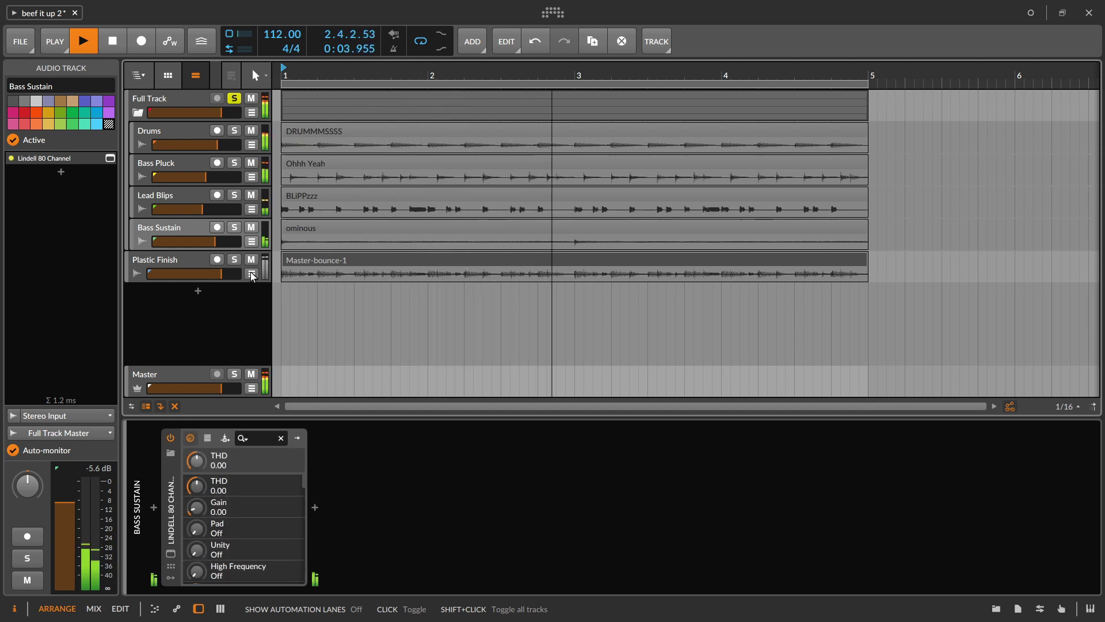
key(space)
Open and enable the TDR Nova GE equalizer on the Full Track group, moving its window clear of the track list
click(177, 103)
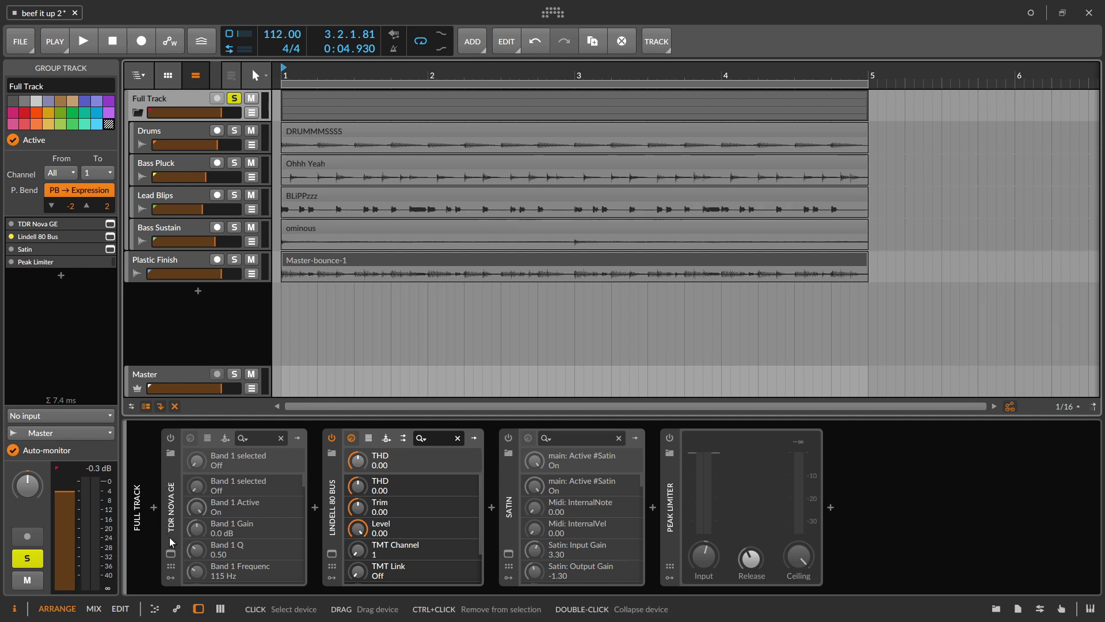
click(171, 553)
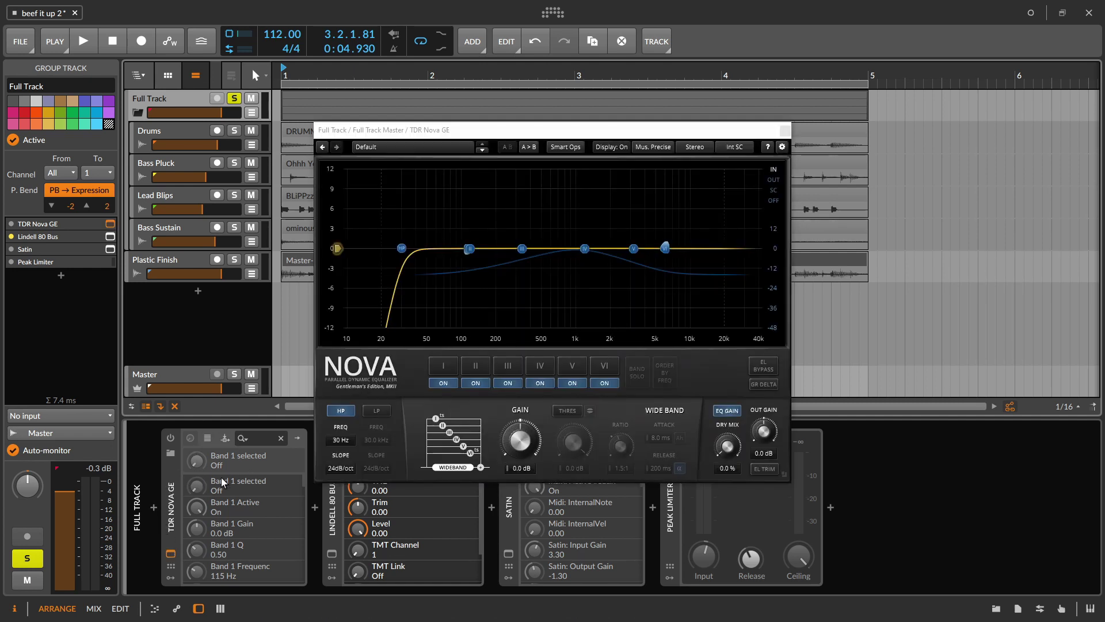
click(171, 436)
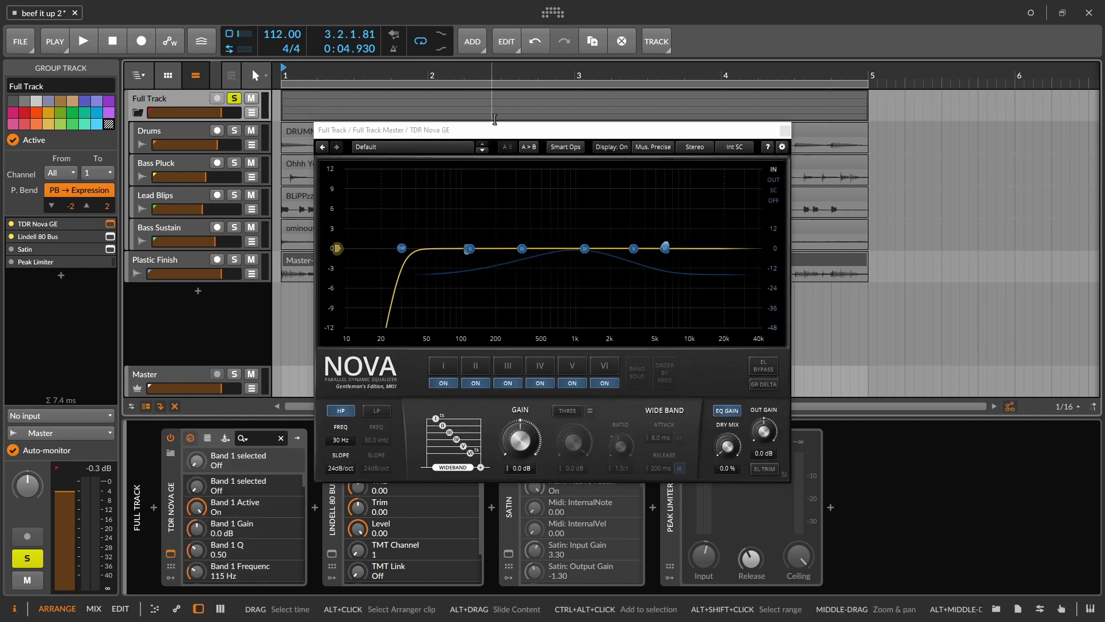
drag(495, 133, 540, 135)
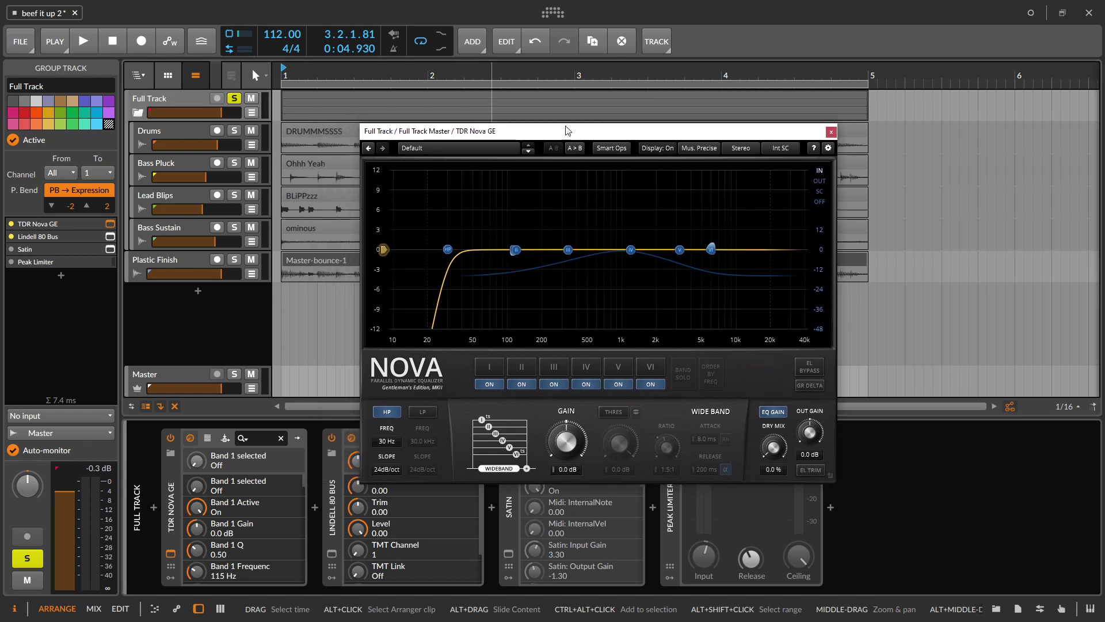
drag(567, 130, 649, 126)
Compare the playing mix with and without TDR Nova's EL Bypass, leaving the bypass off, closing the equalizer and stopping playback
key(space)
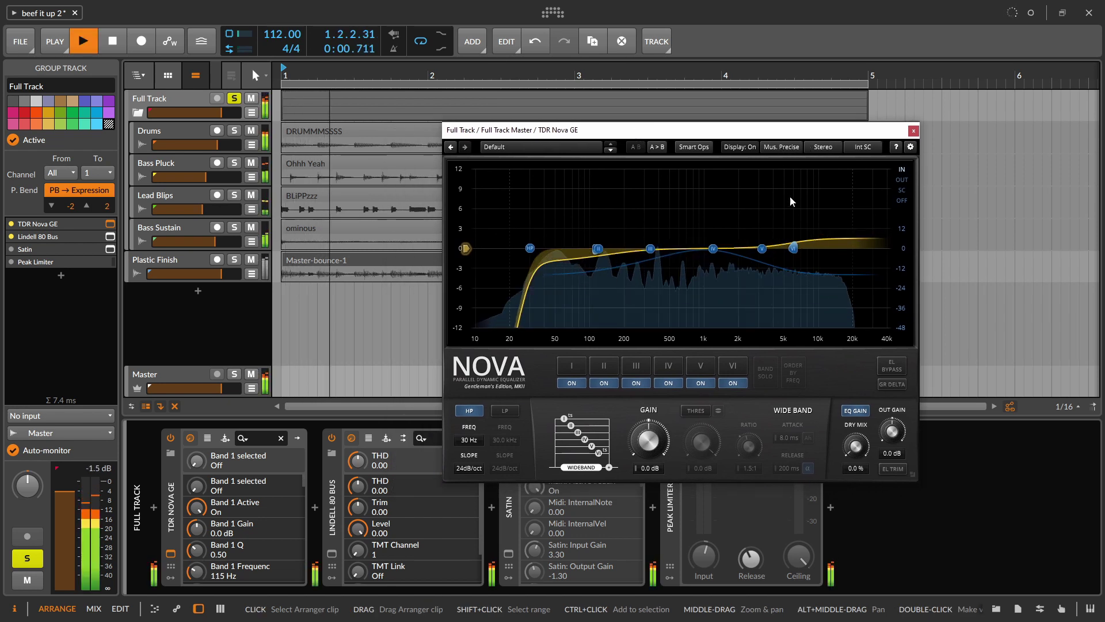
click(894, 371)
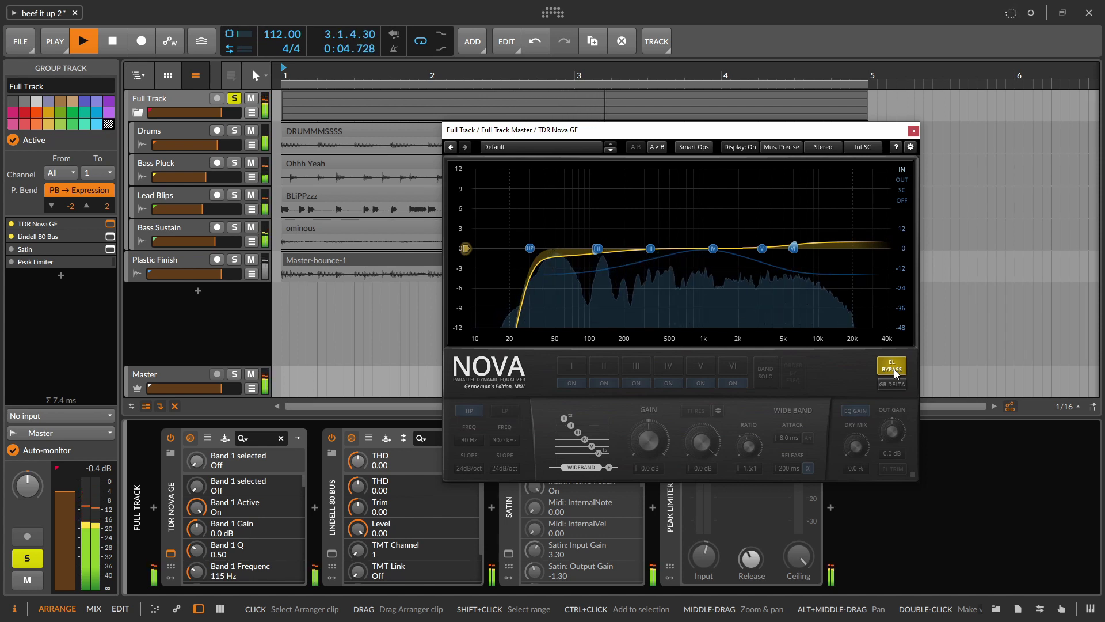
click(894, 371)
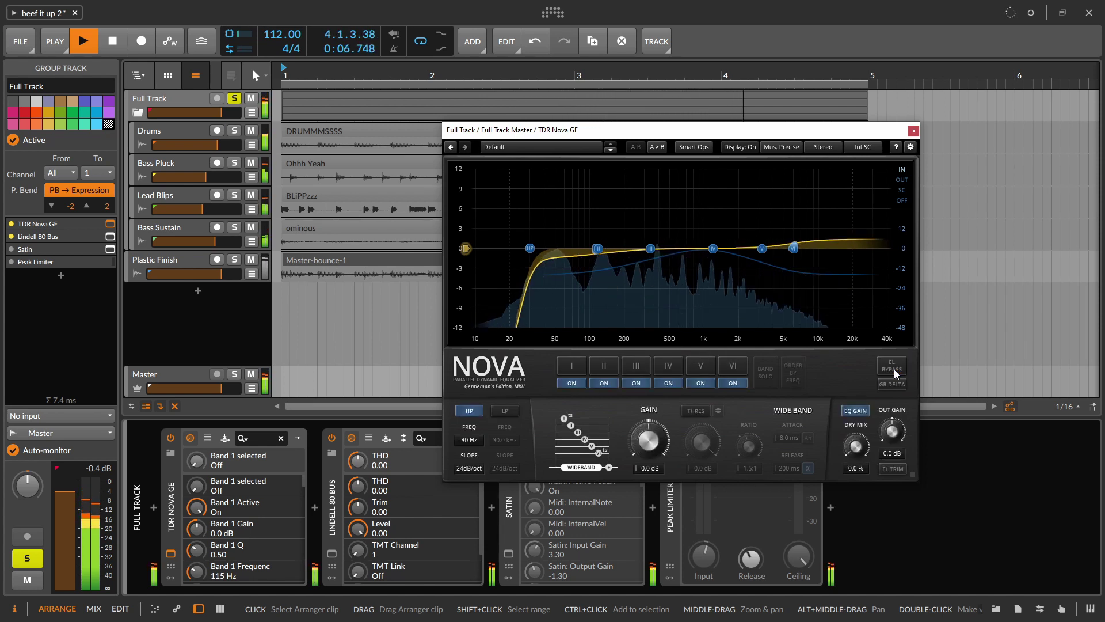
click(892, 369)
click(892, 368)
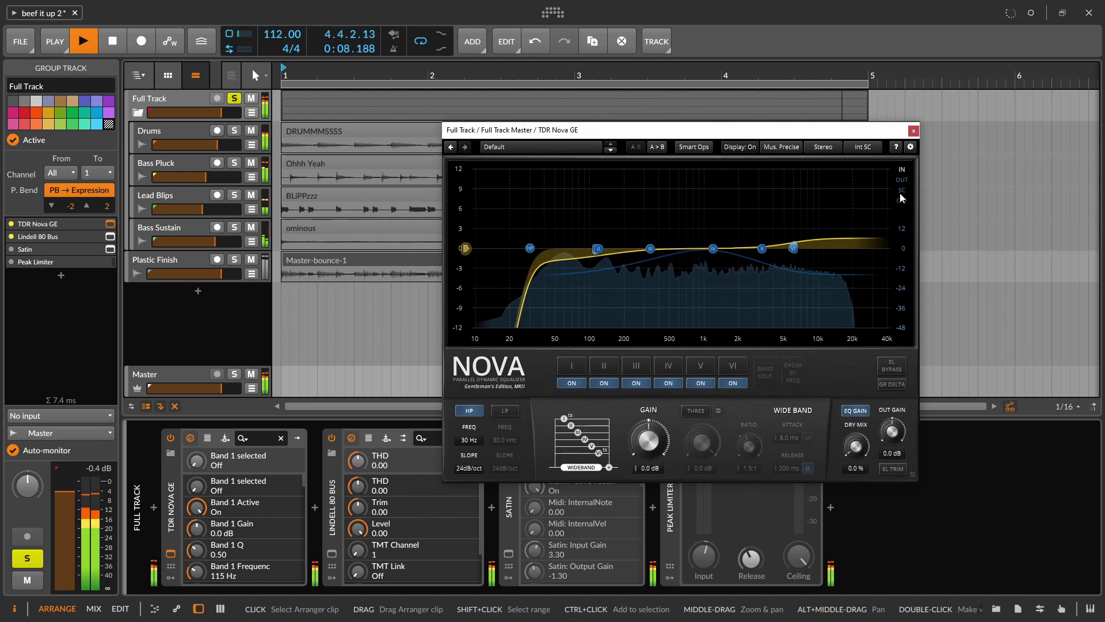
click(912, 131)
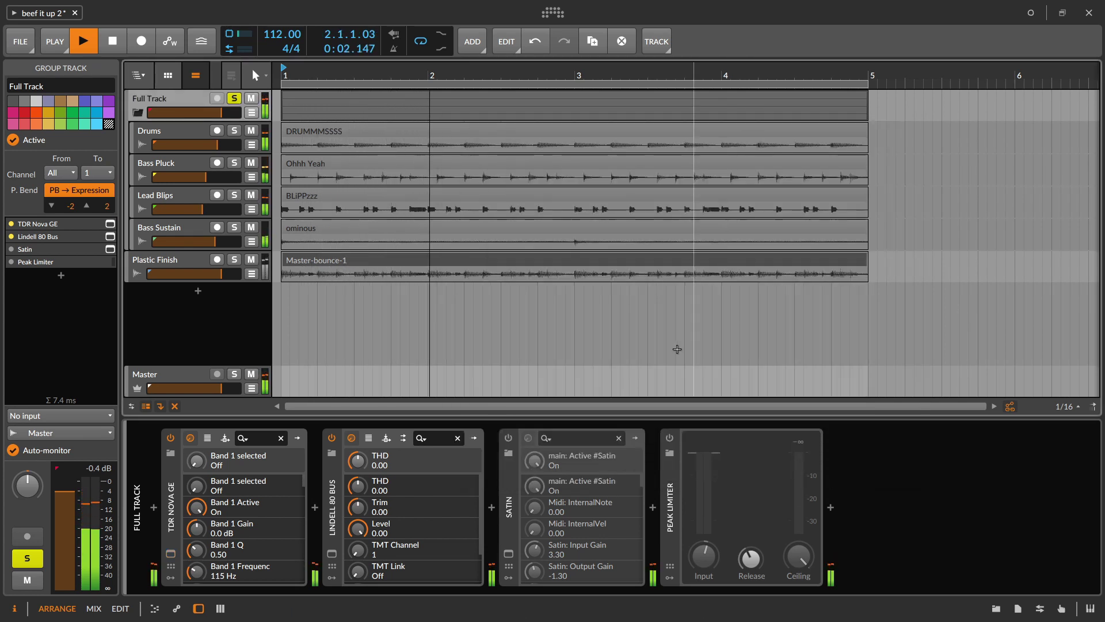
key(space)
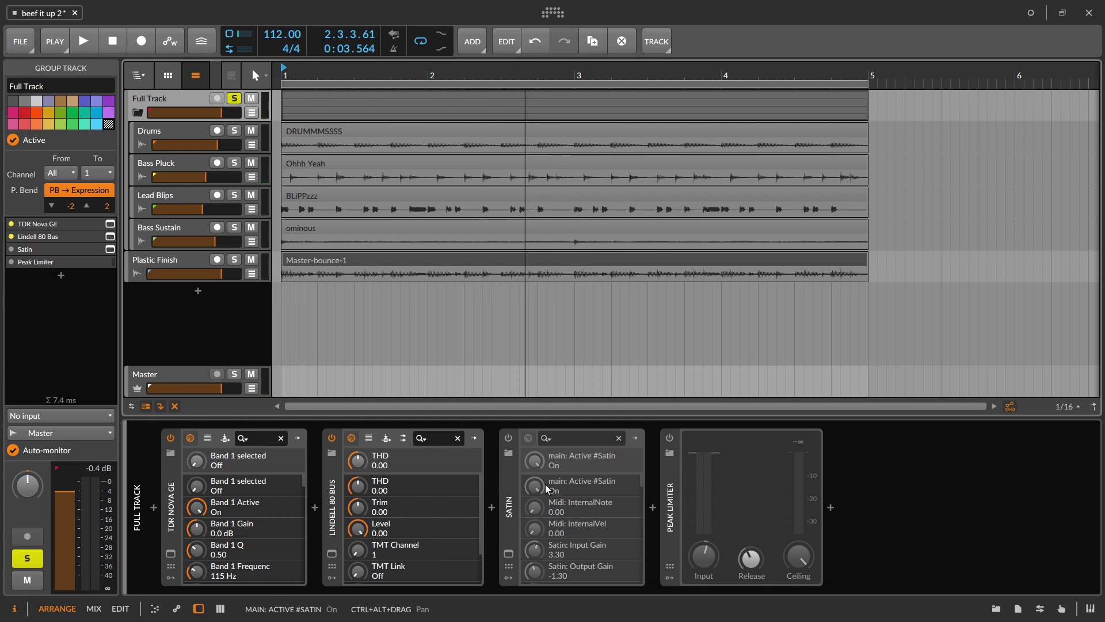
Open the Satin tape machine on the Full Track group, start playback and enable the plug-in
click(509, 553)
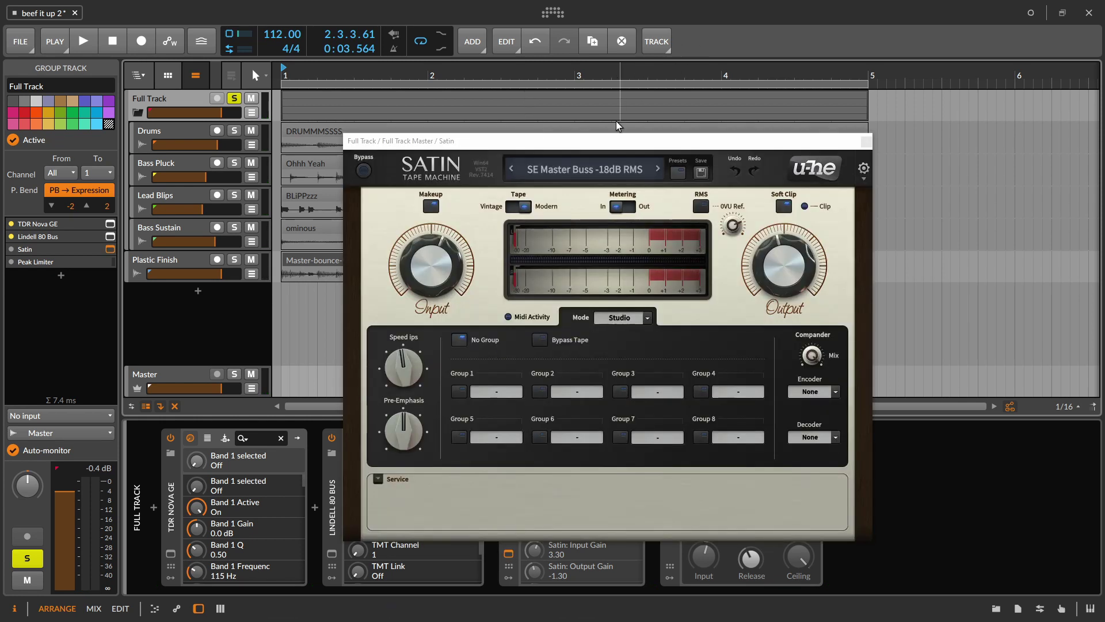
drag(615, 142, 694, 90)
mouse_move(503, 178)
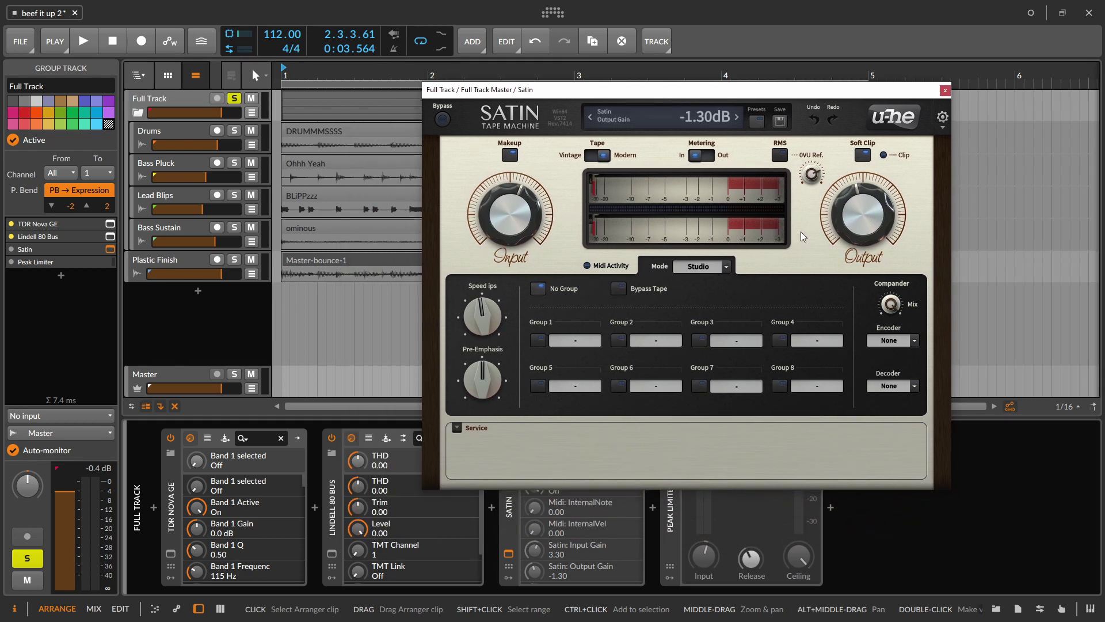
drag(703, 93, 852, 54)
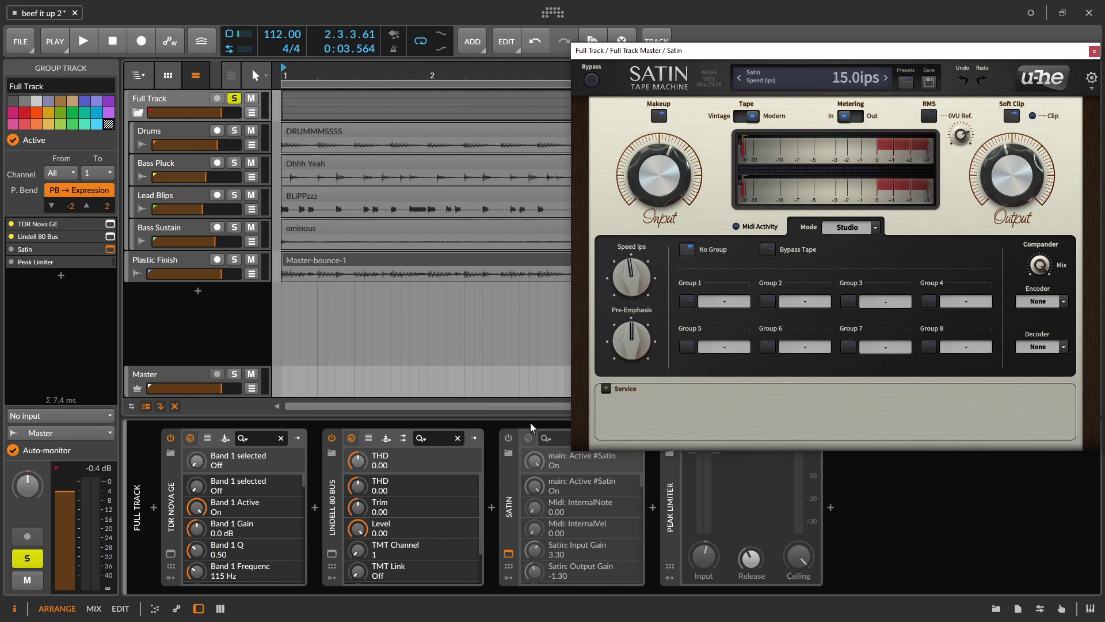
key(space)
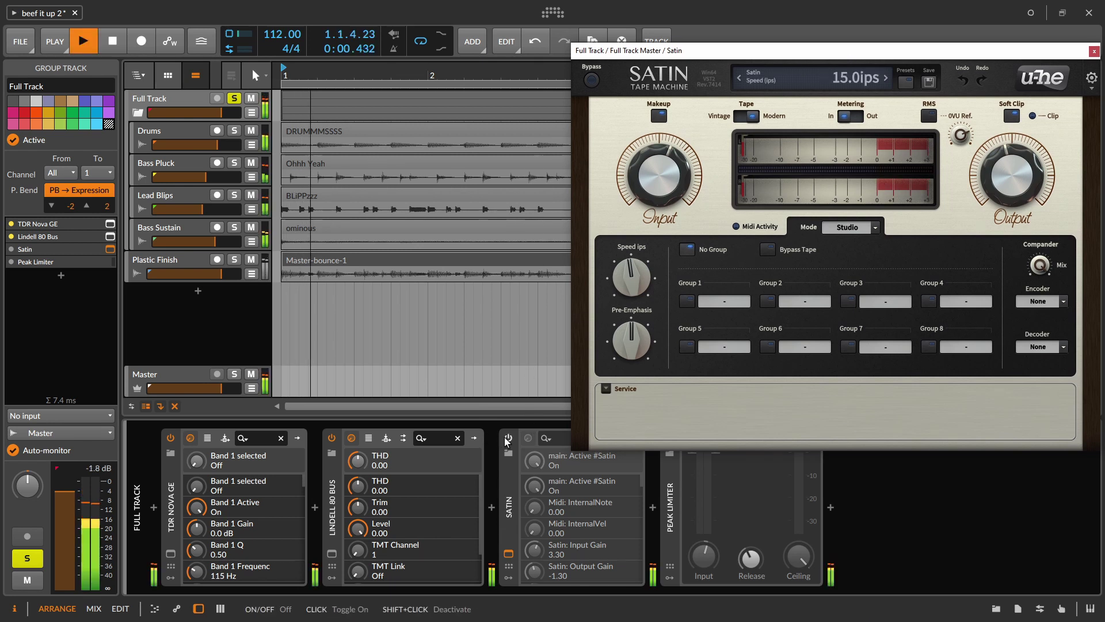
click(507, 439)
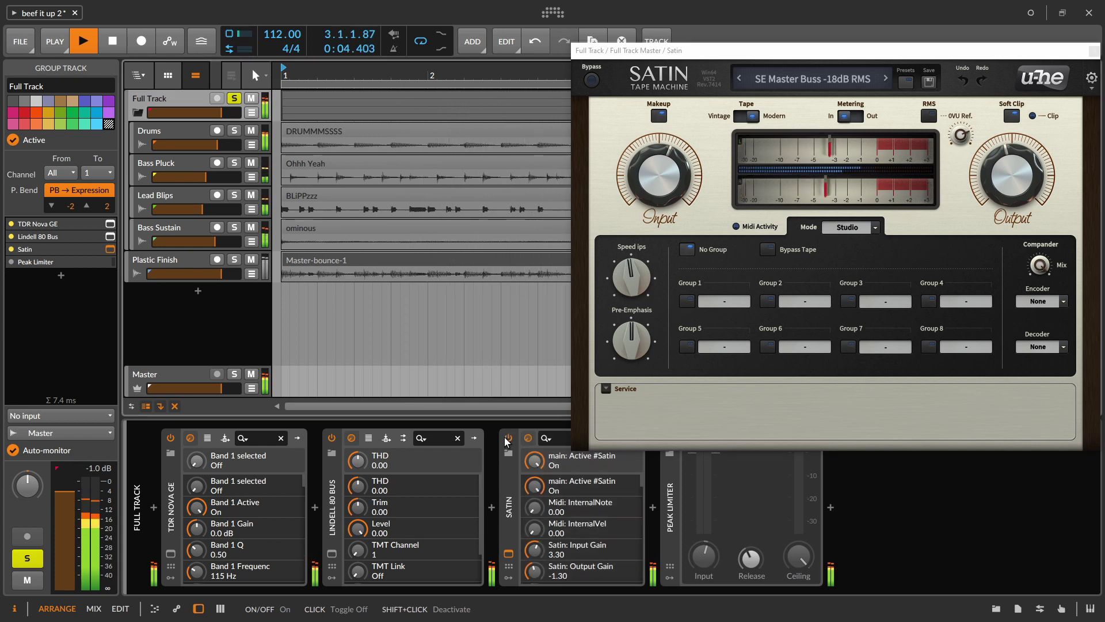
Compare the playing mix with the Satin plug-in switched off and on, leaving it enabled and stopping playback
click(508, 438)
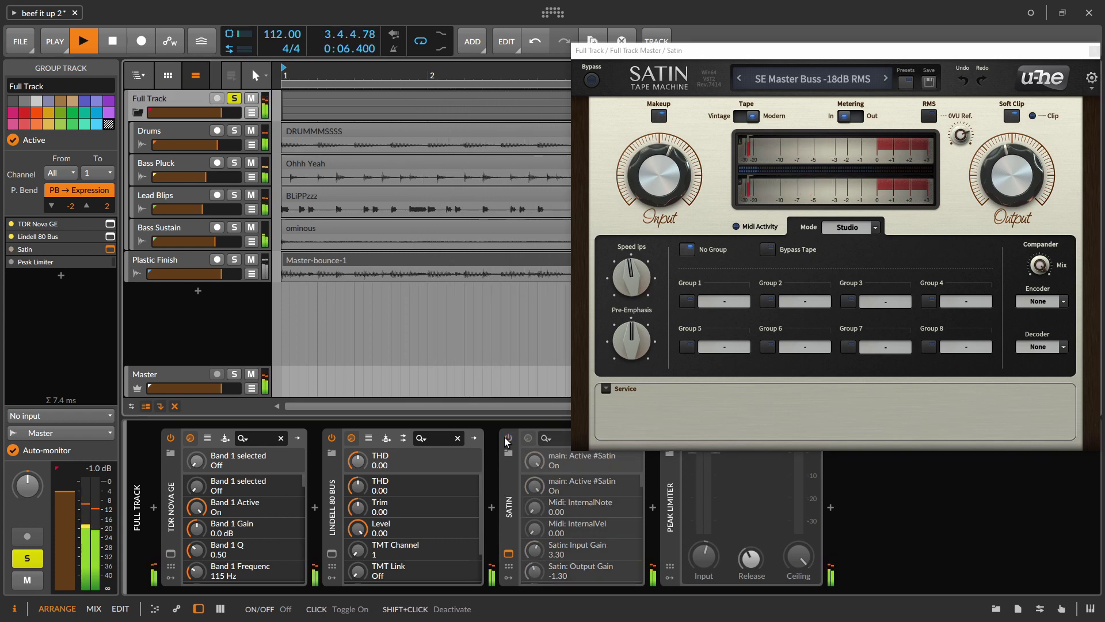
click(506, 439)
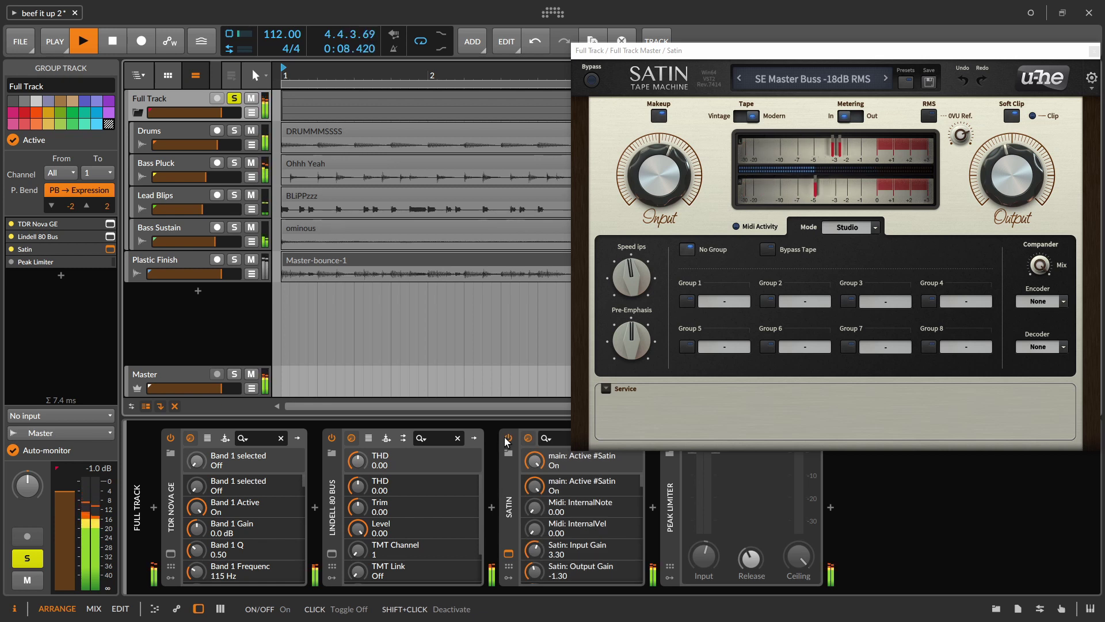
click(507, 438)
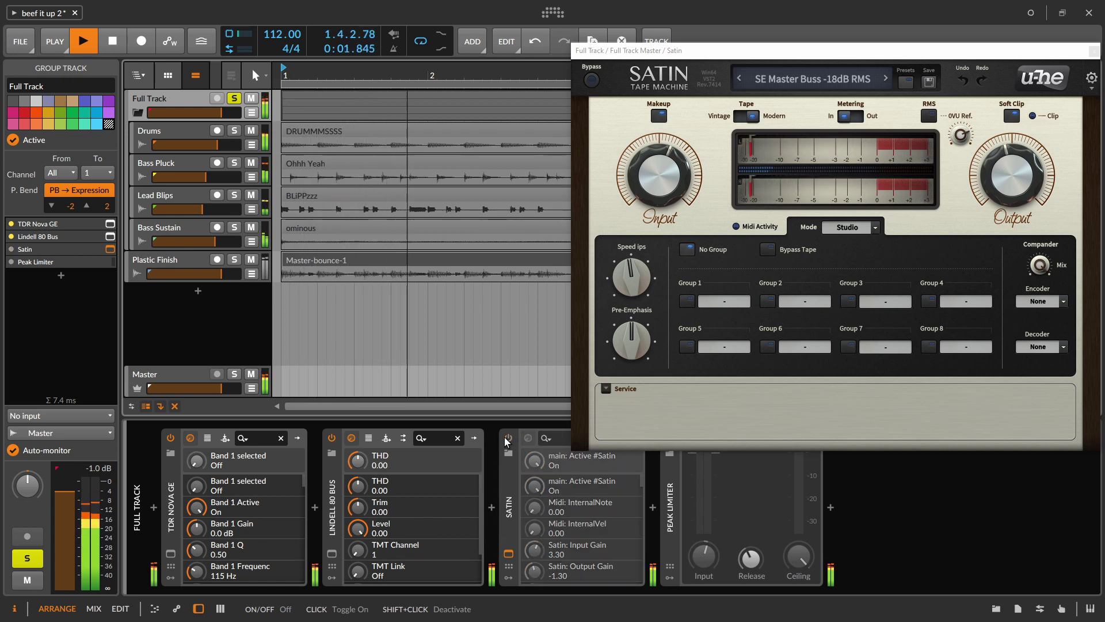
click(508, 438)
key(space)
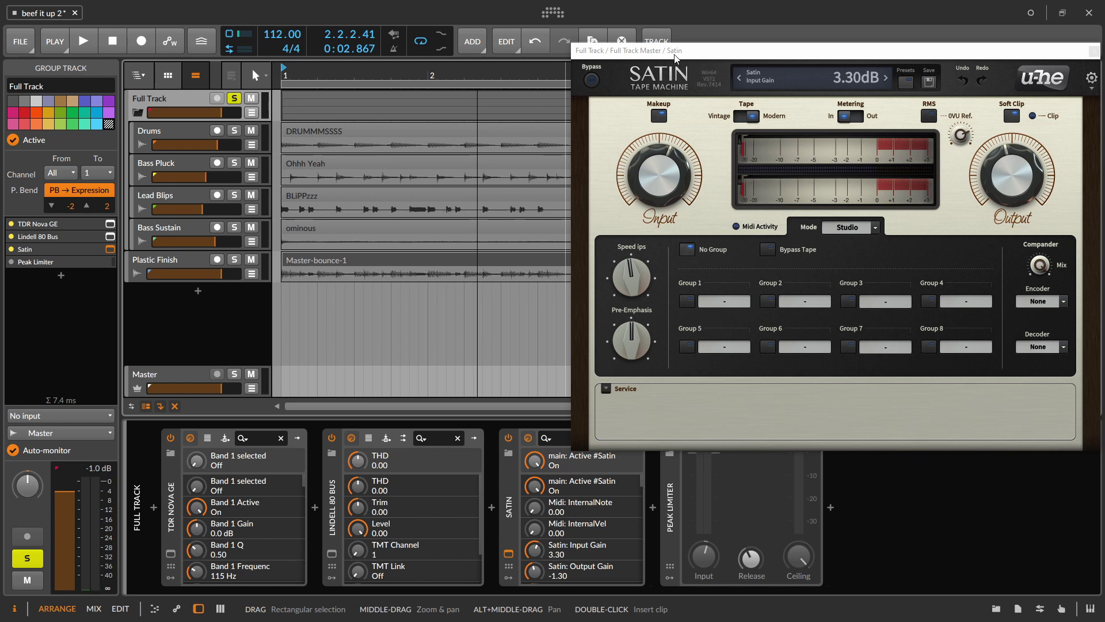
Compare the playing mix with and without Satin's own Bypass, leaving the bypass off, stopping playback and closing the Satin window
key(space)
click(593, 81)
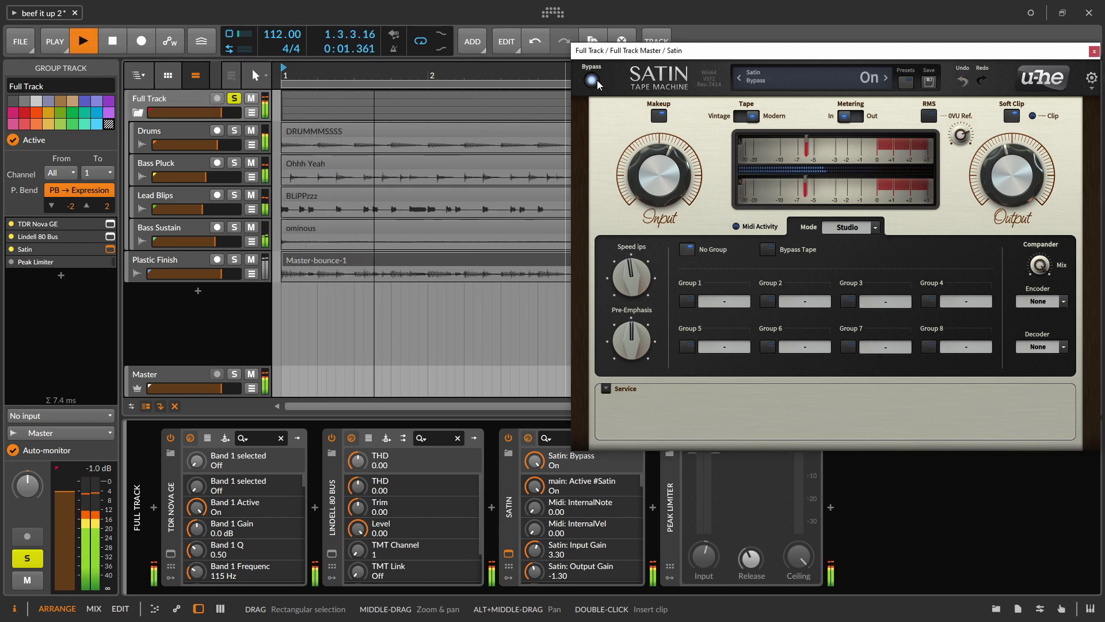
click(593, 80)
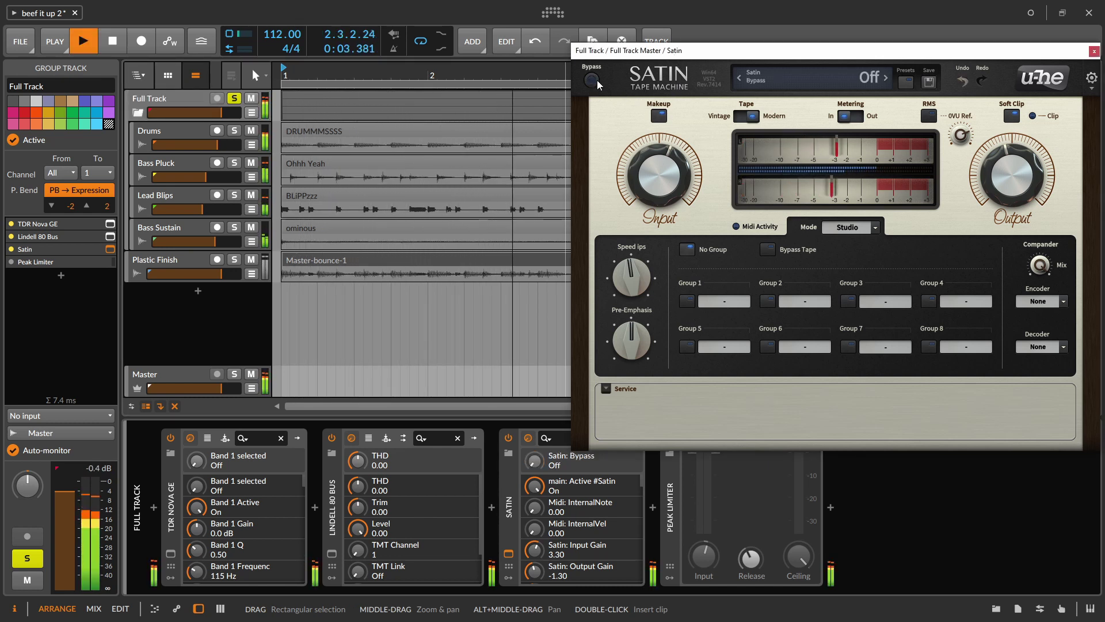
drag(760, 56, 688, 57)
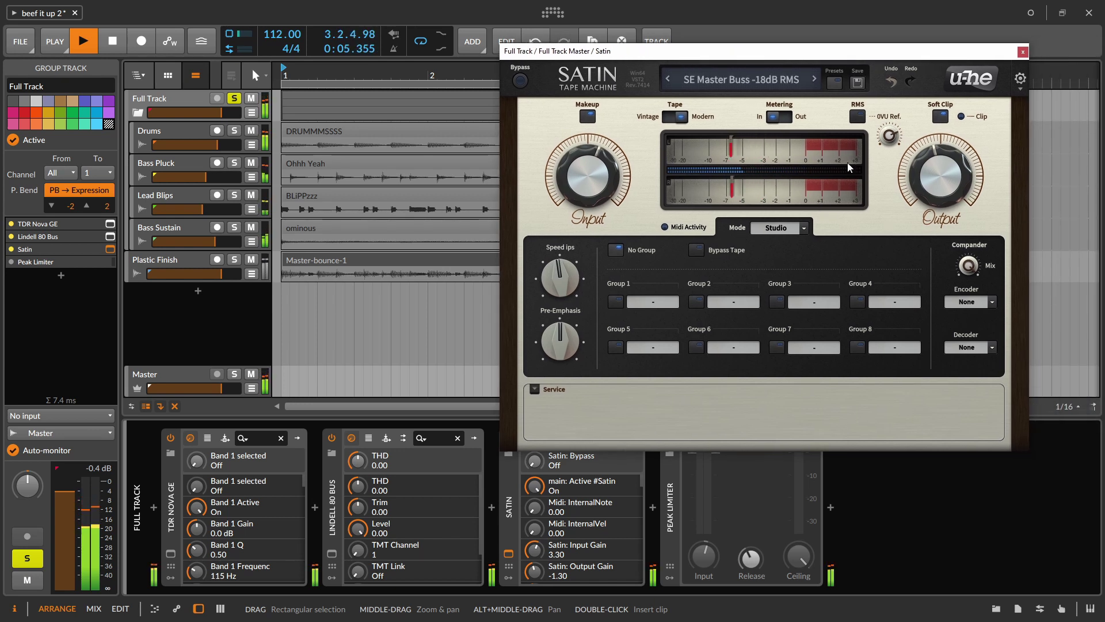
click(370, 349)
key(space)
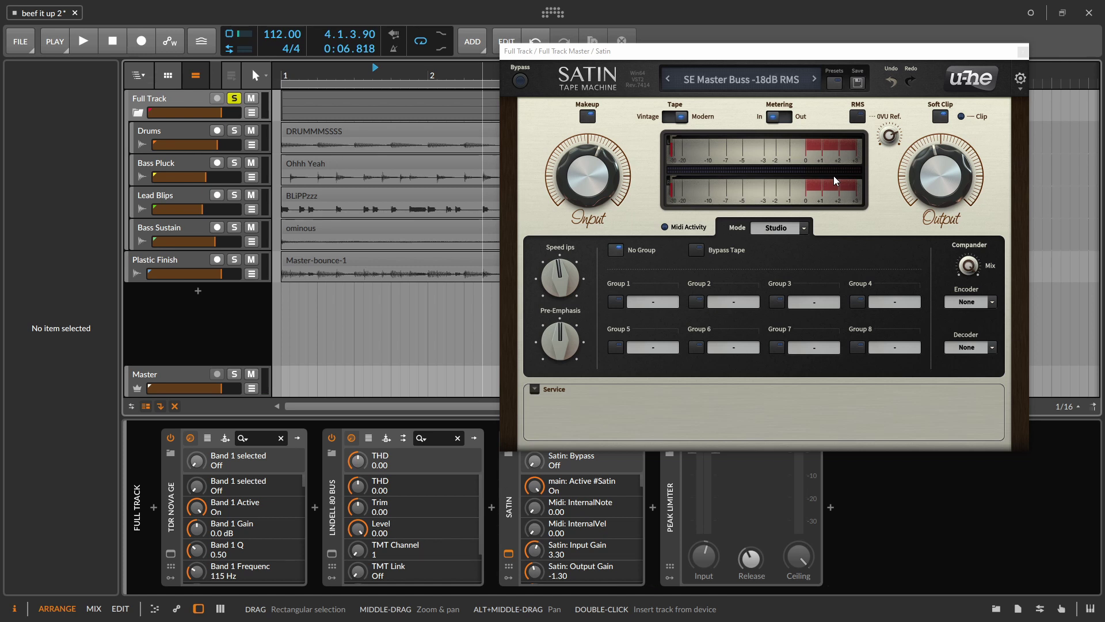
click(833, 175)
click(1023, 53)
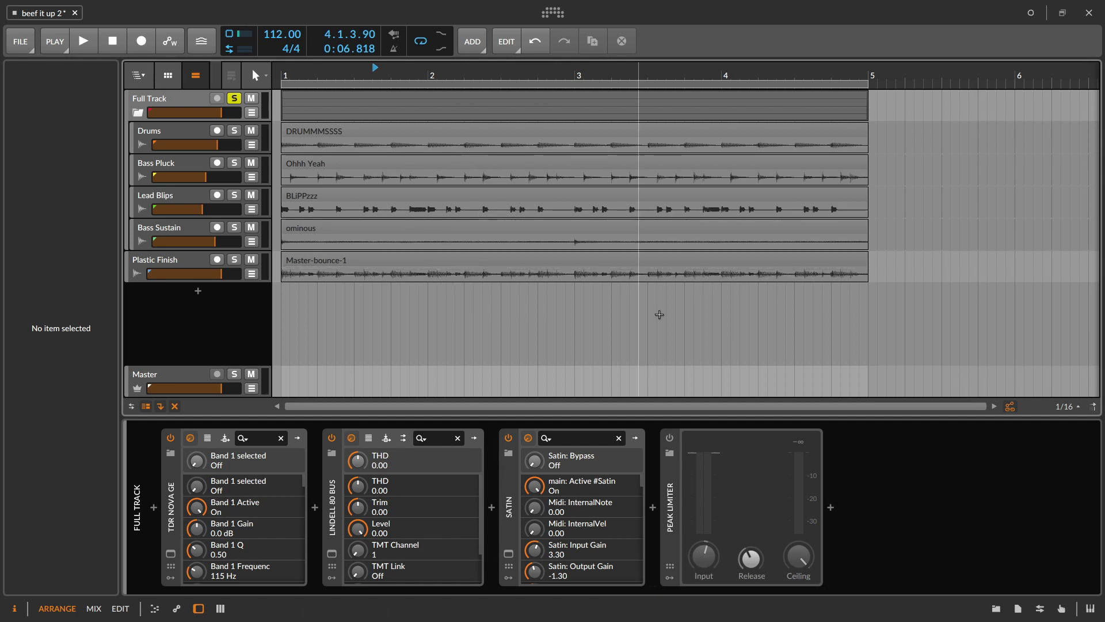
Enable the Peak Limiter on the Full Track group and audition the limited mix
click(675, 443)
key(space)
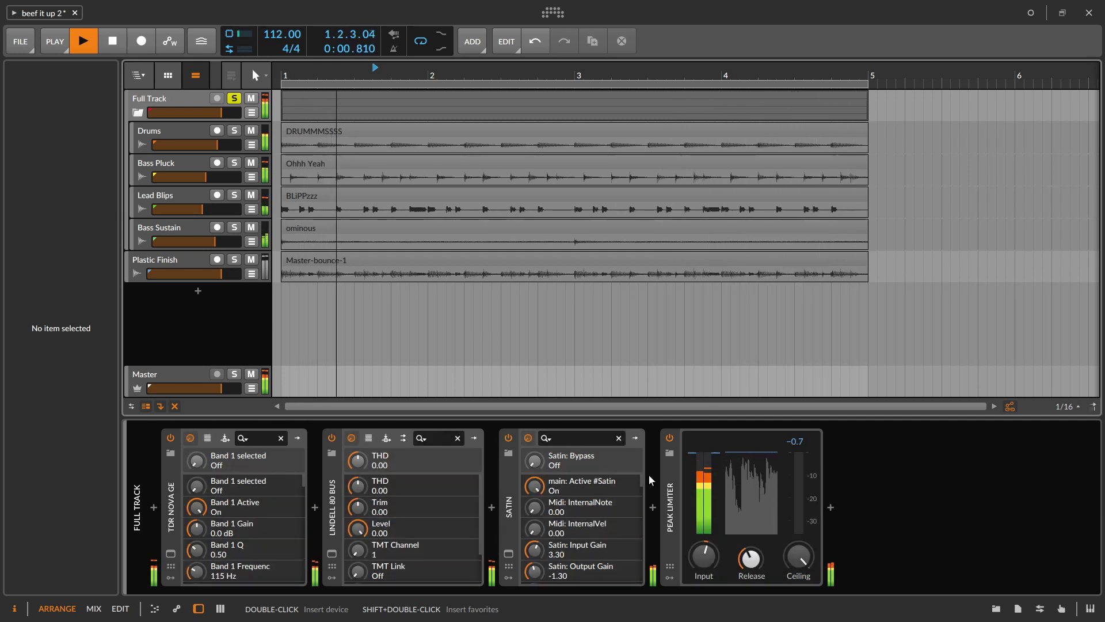
key(space)
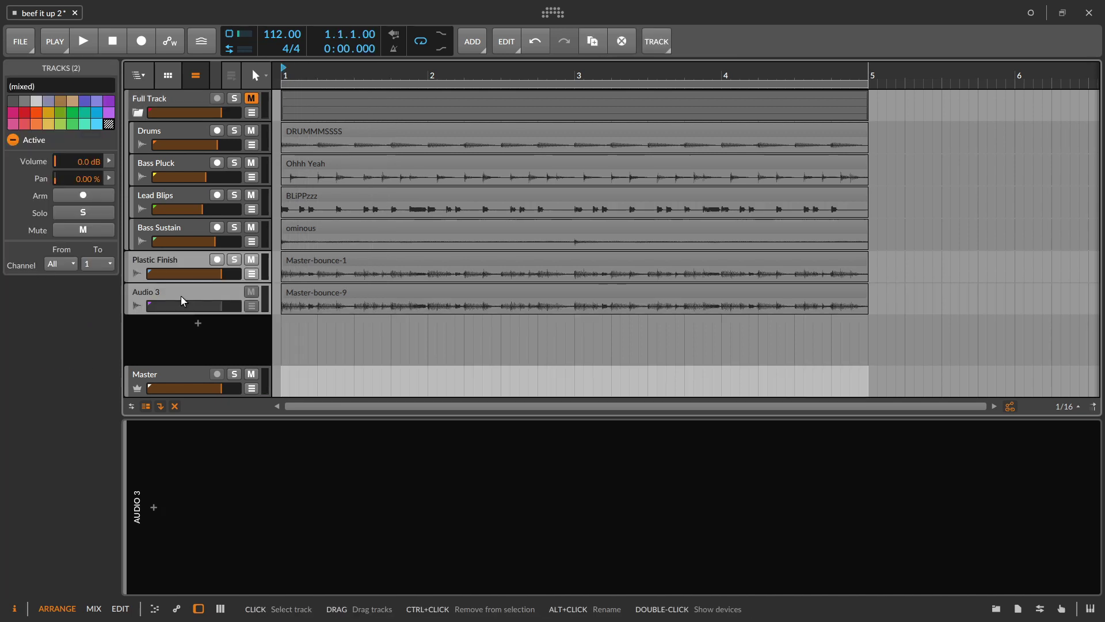
Compare the Plastic Finish and Audio 3 bounces during playback by swapping which track is active, leaving Audio 3 active and stopping playback
key(space)
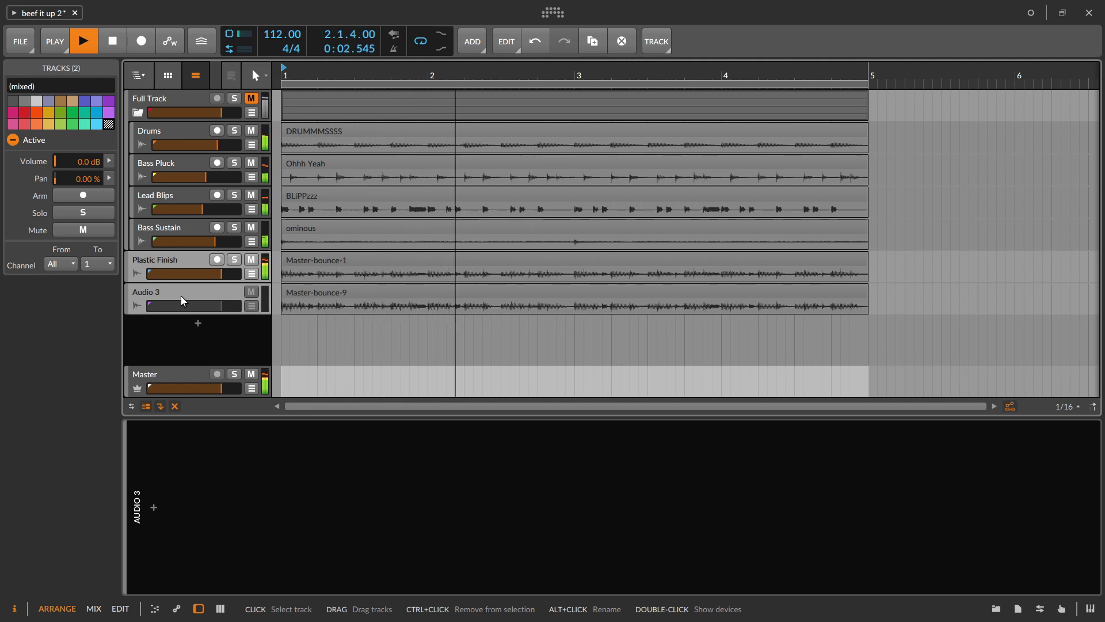
key(alt+a)
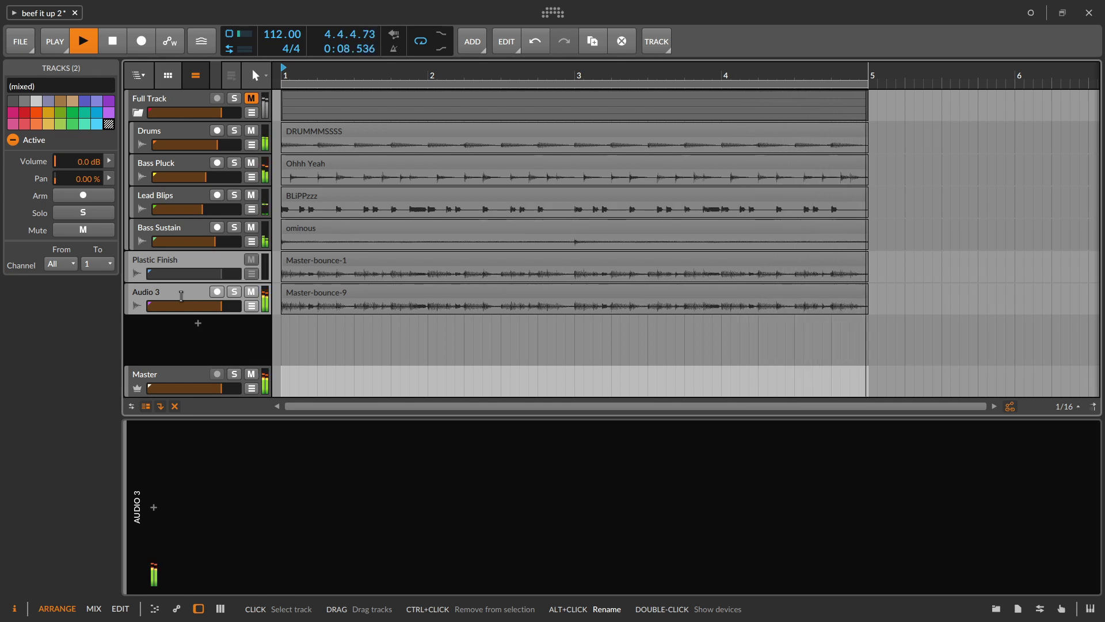
key(alt+a)
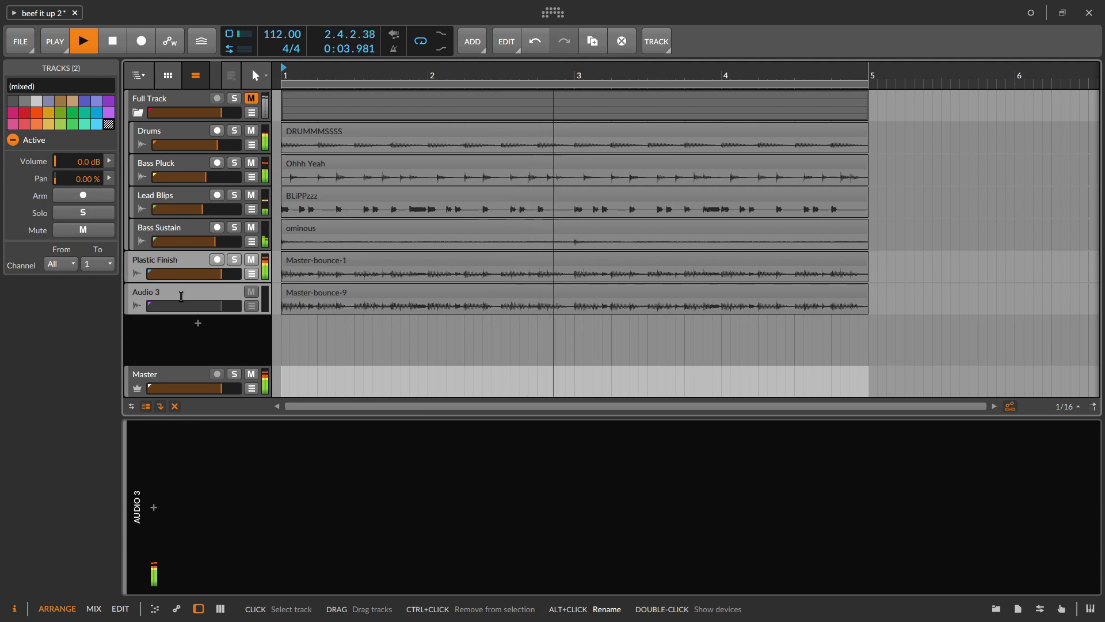
key(alt+a)
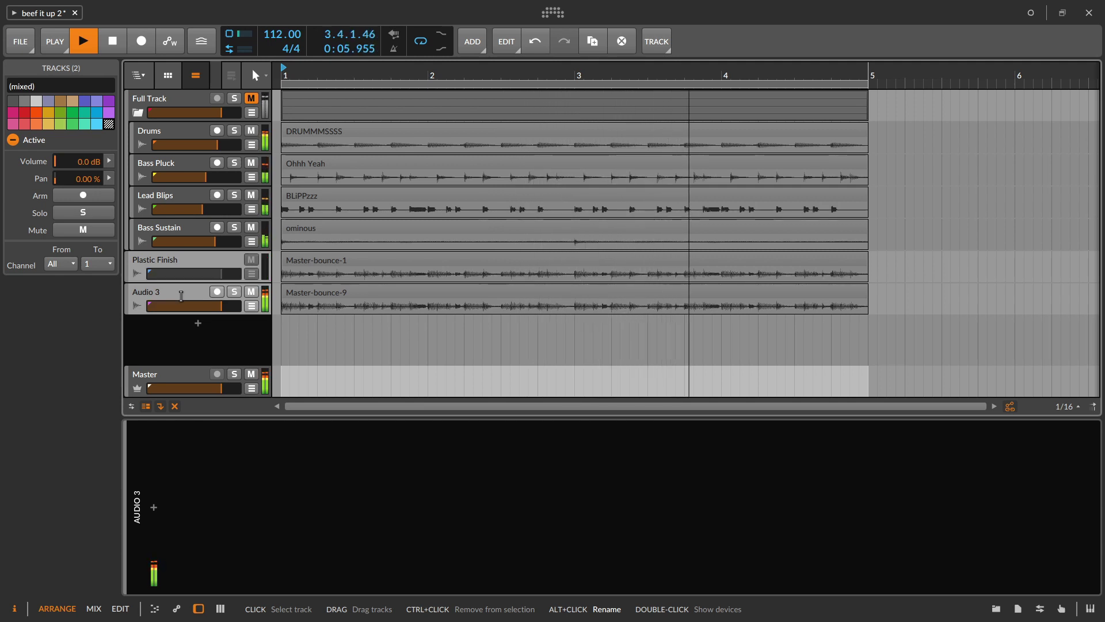
key(alt+a)
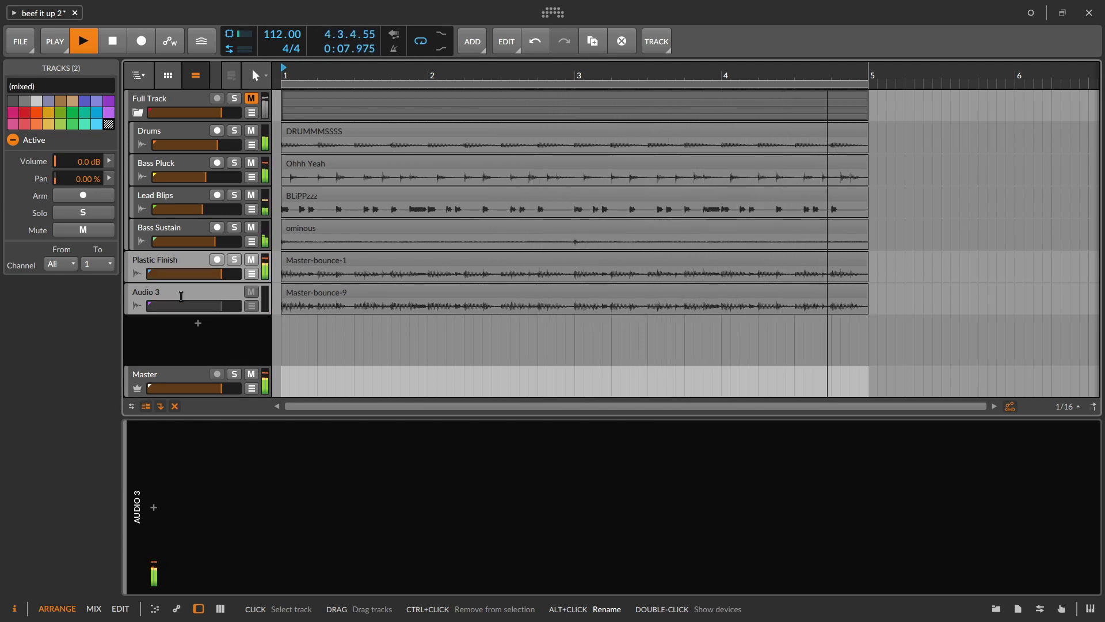
key(alt+a)
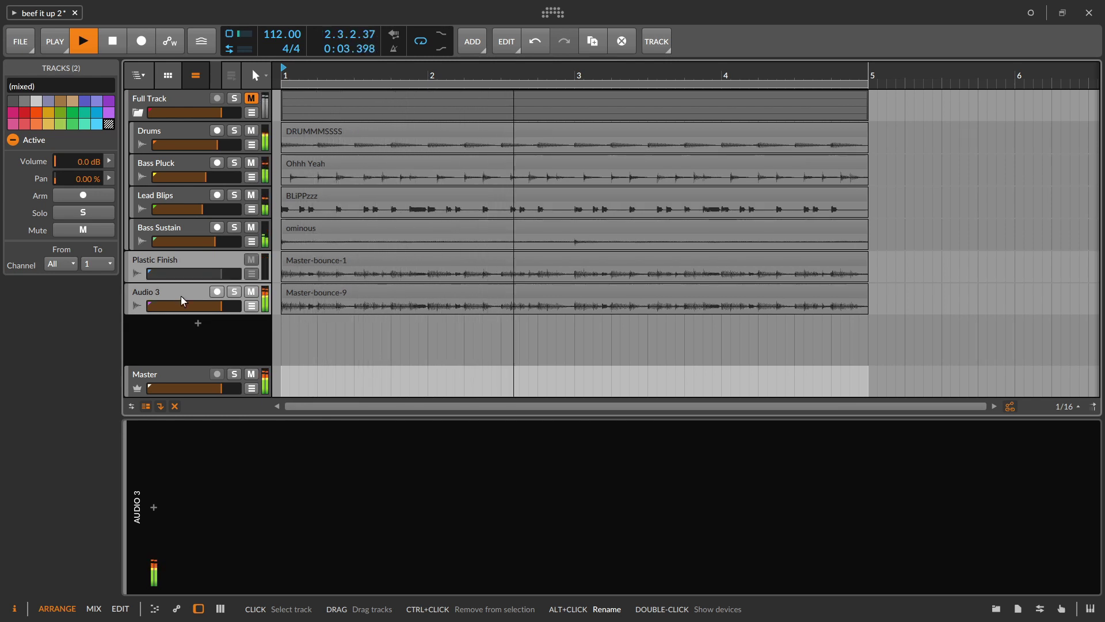
key(space)
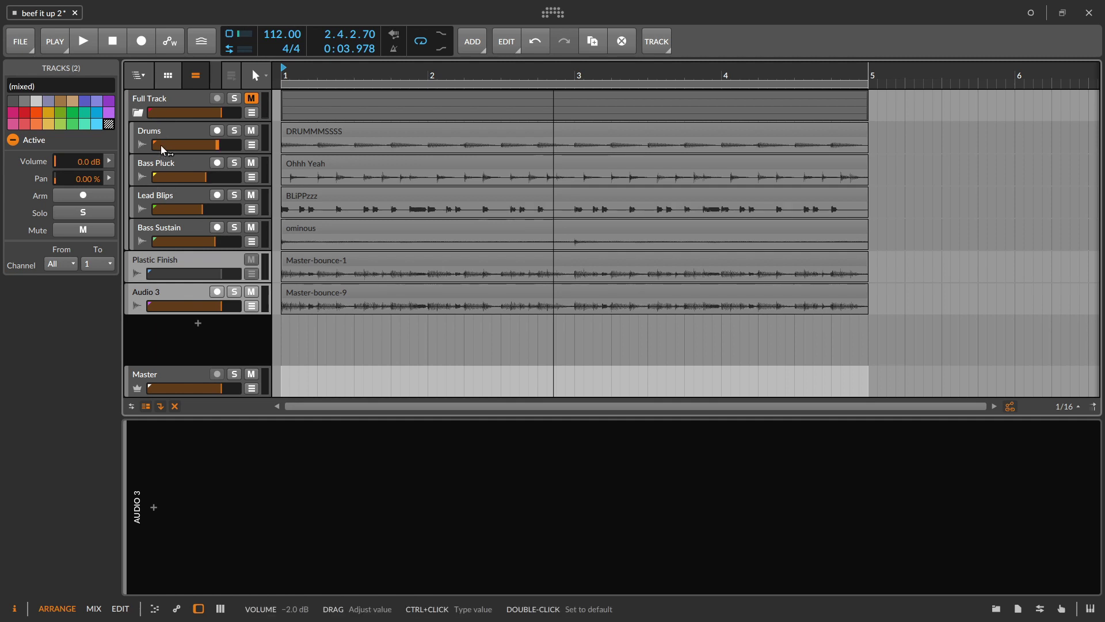
Show the Full Track group's devices and audition the soloed Drums track with the group's plug-ins off and on
click(147, 93)
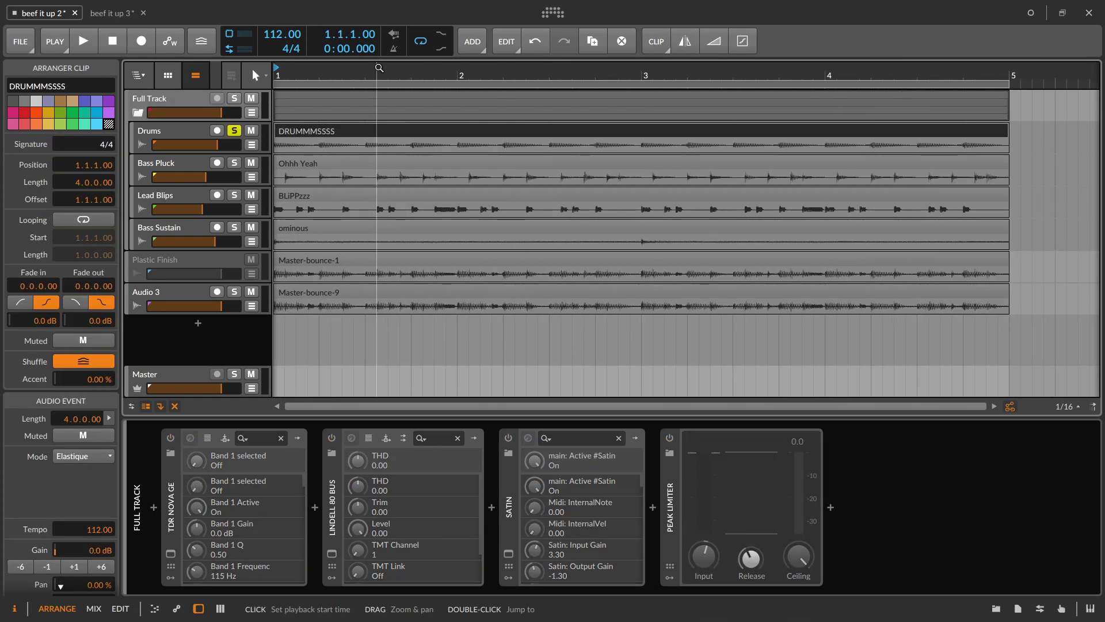
drag(378, 68, 338, 72)
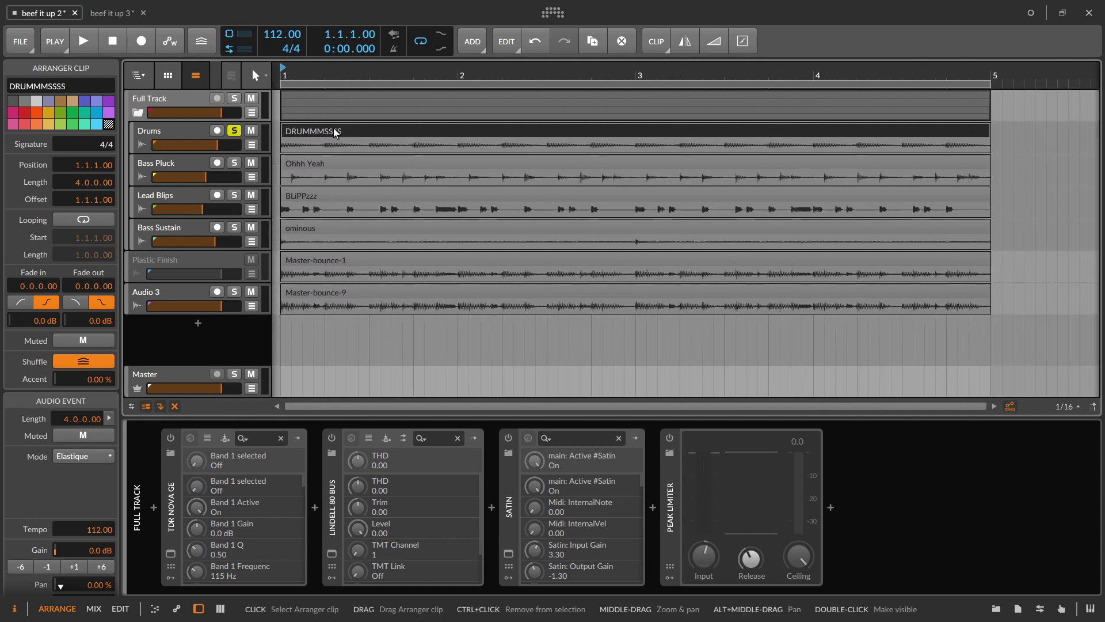
key(space)
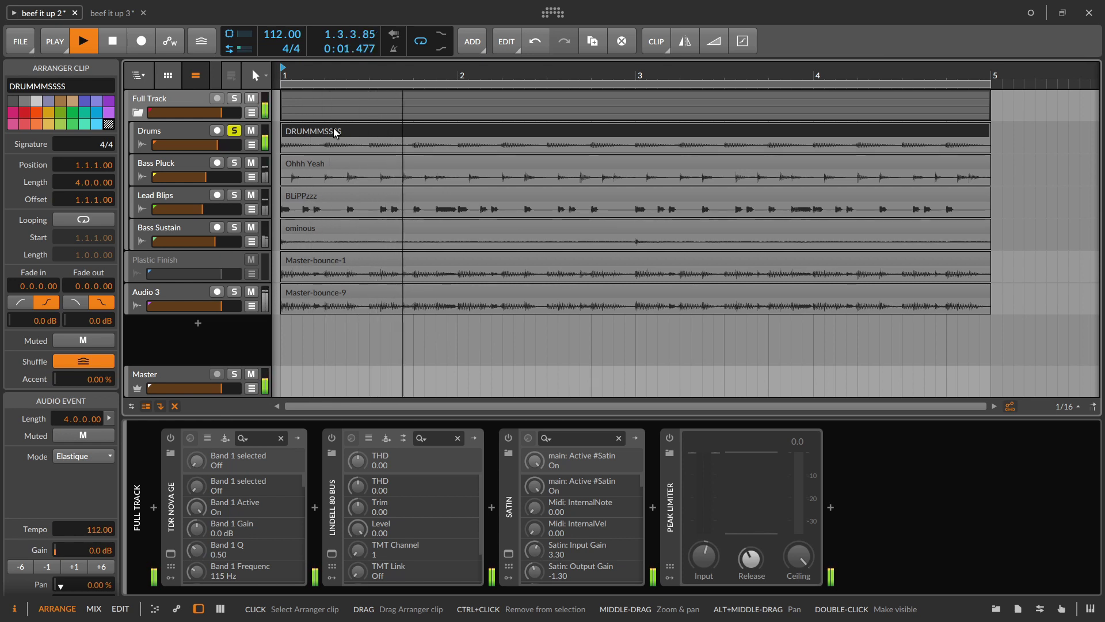
key(space)
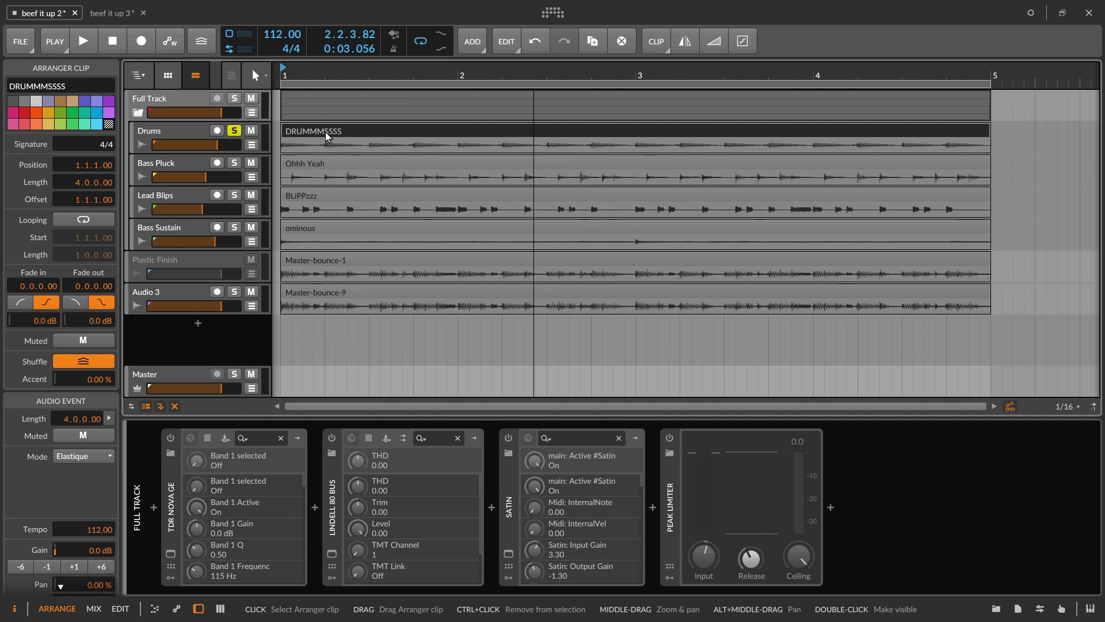
key(space)
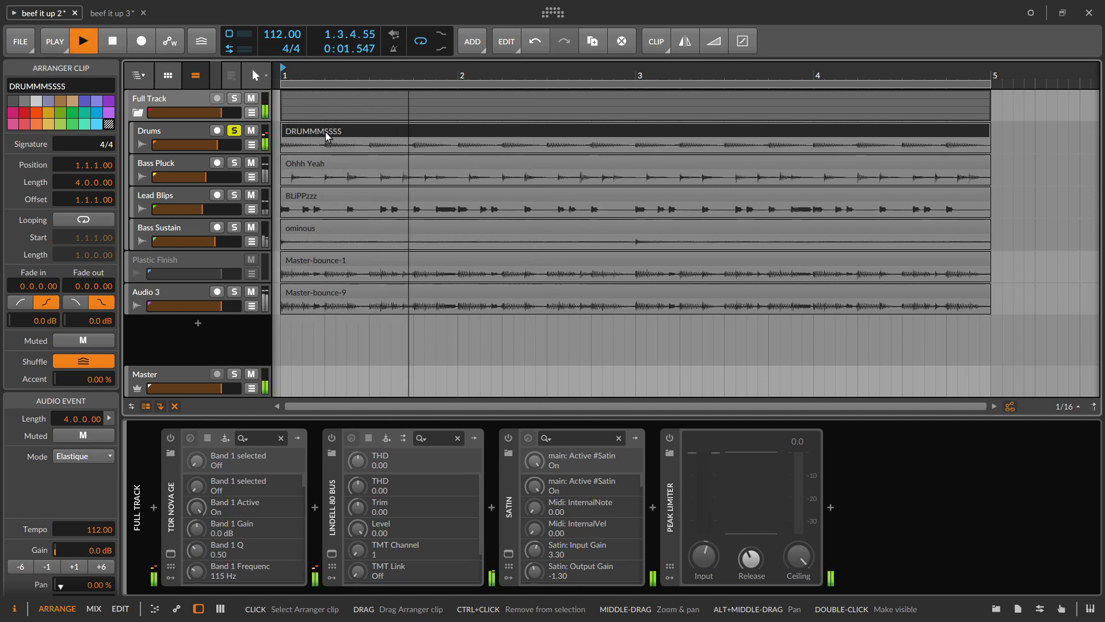
key(space)
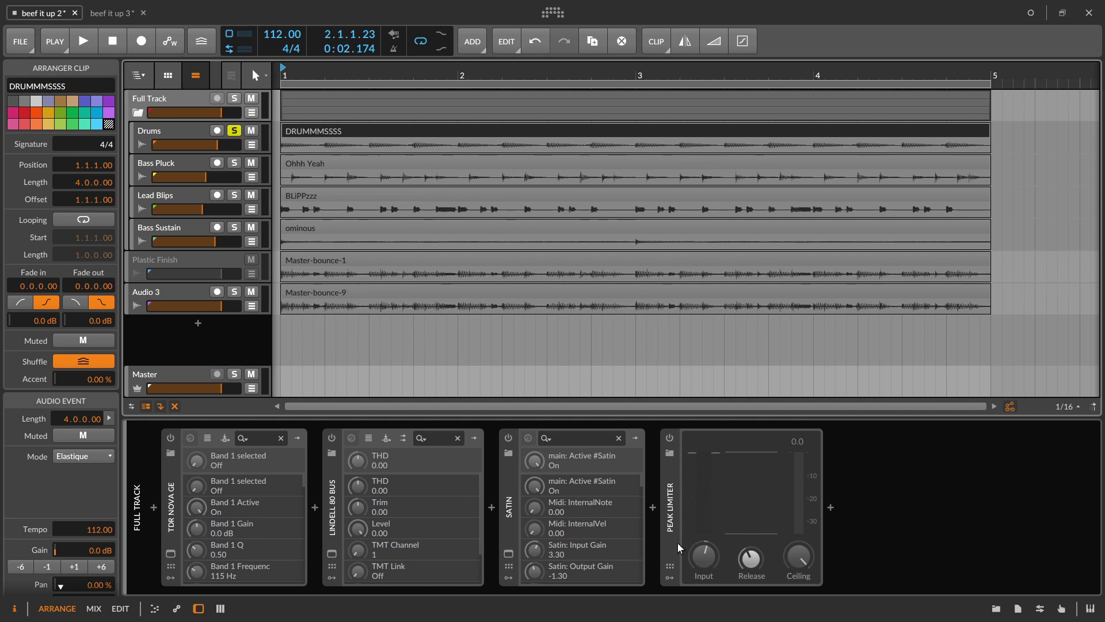
key(space)
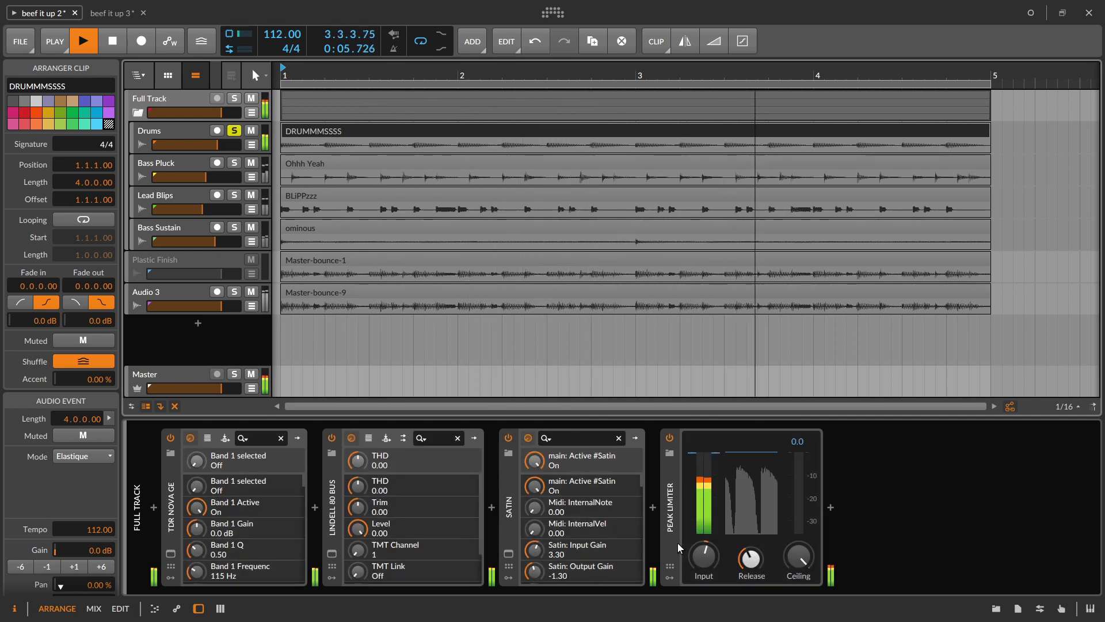
key(space)
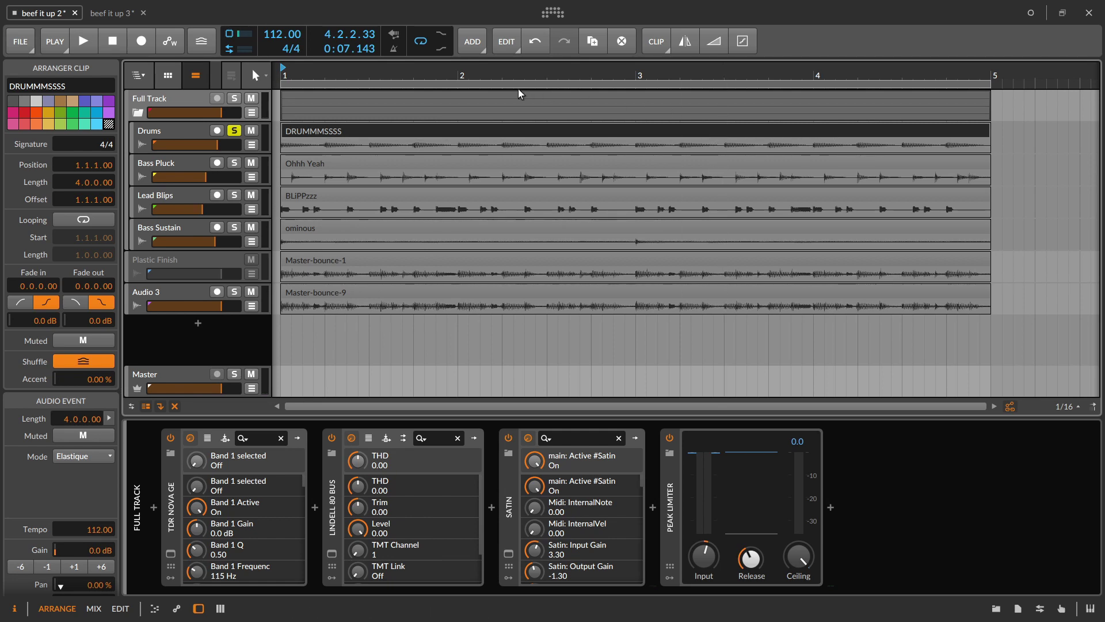
Switch to the beef it up 3 project, play the soloed Drums track, enable its MaxxVolume Stereo plug-in and stop playback
click(97, 8)
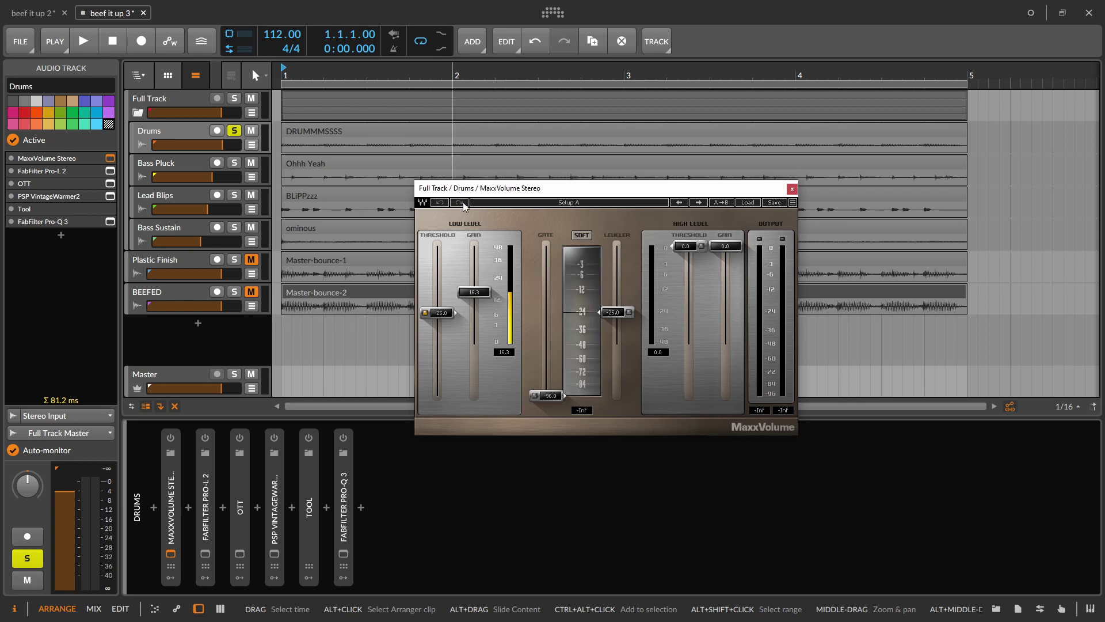
key(space)
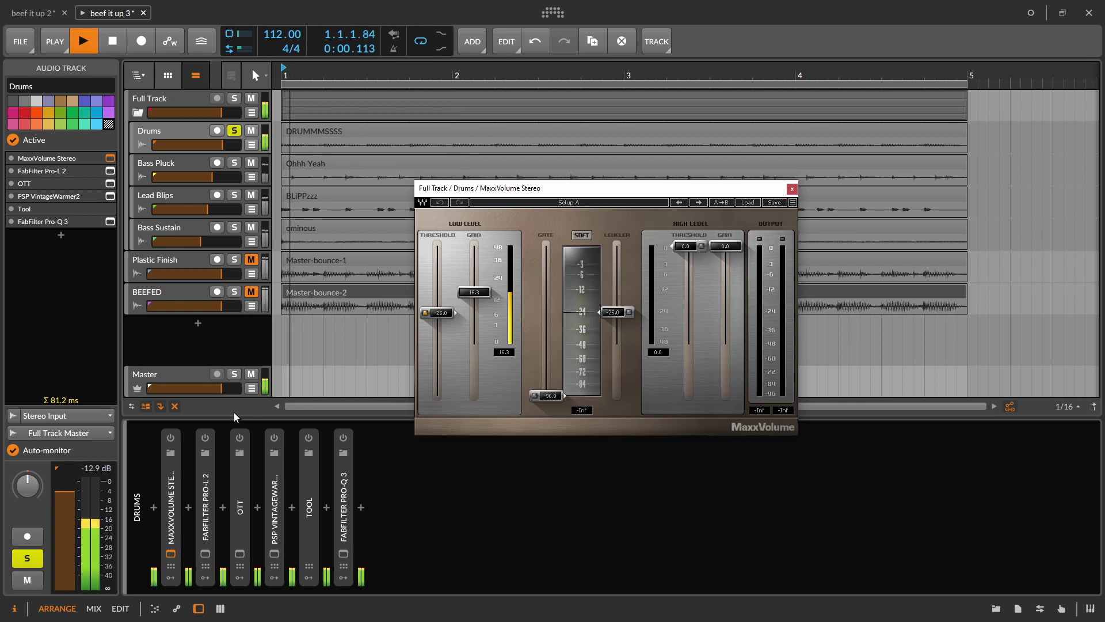
click(172, 438)
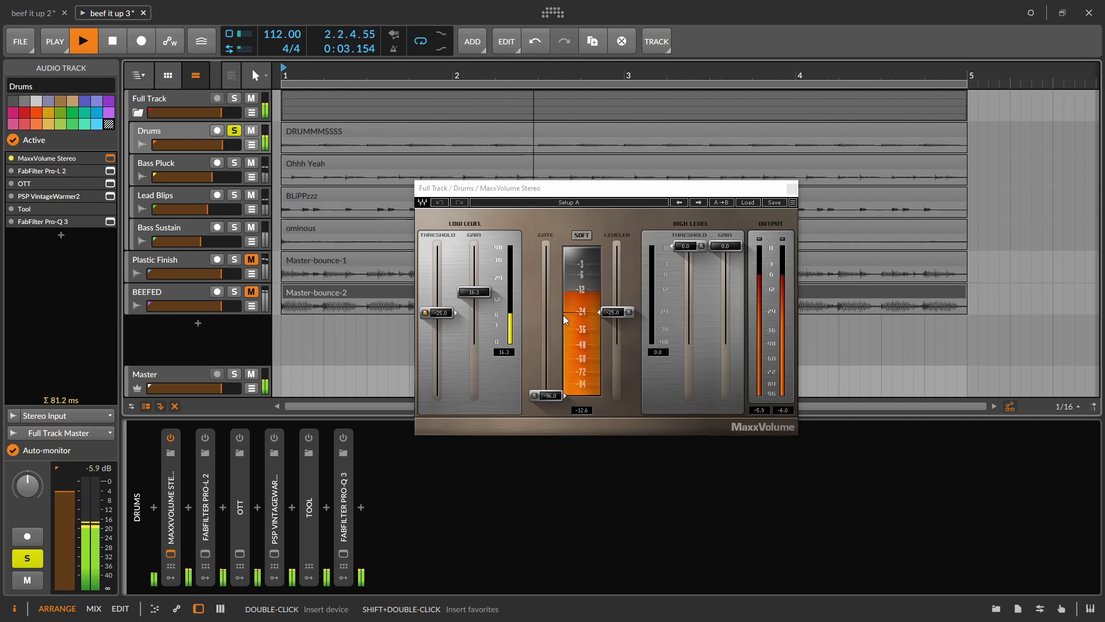
key(space)
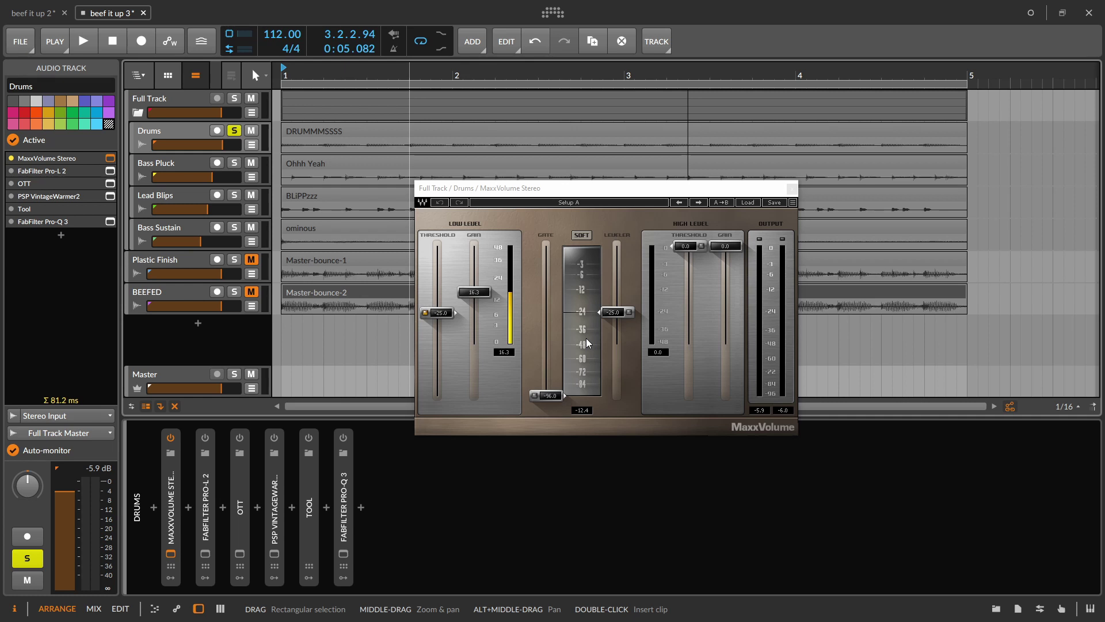
Compare the playing drums with MaxxVolume Stereo off and on, leaving it enabled, closing its window and stopping playback
key(space)
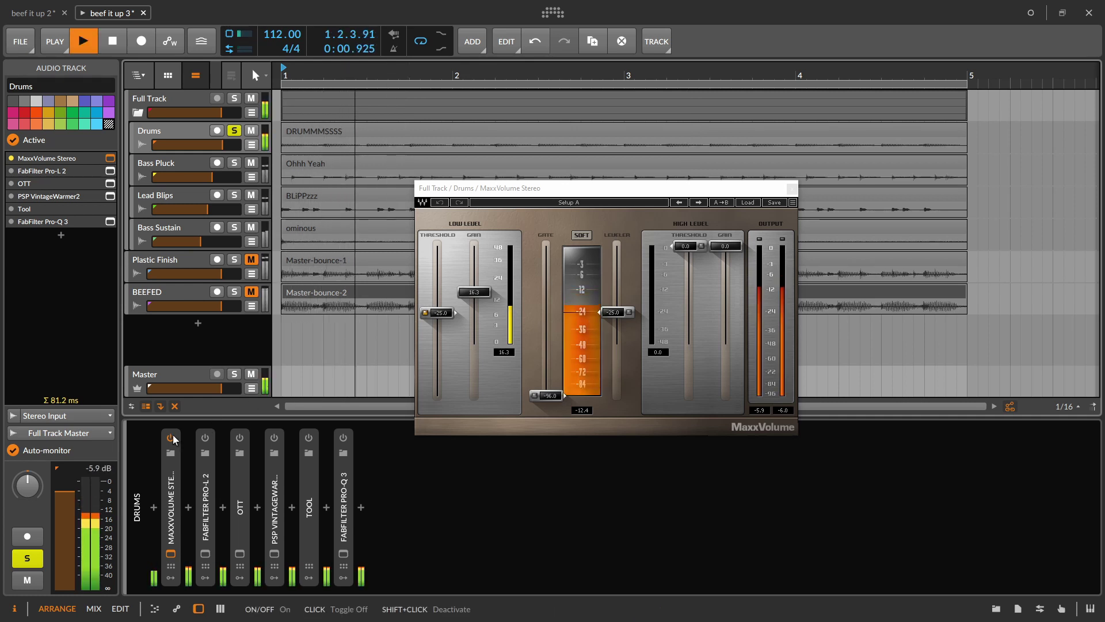
click(171, 437)
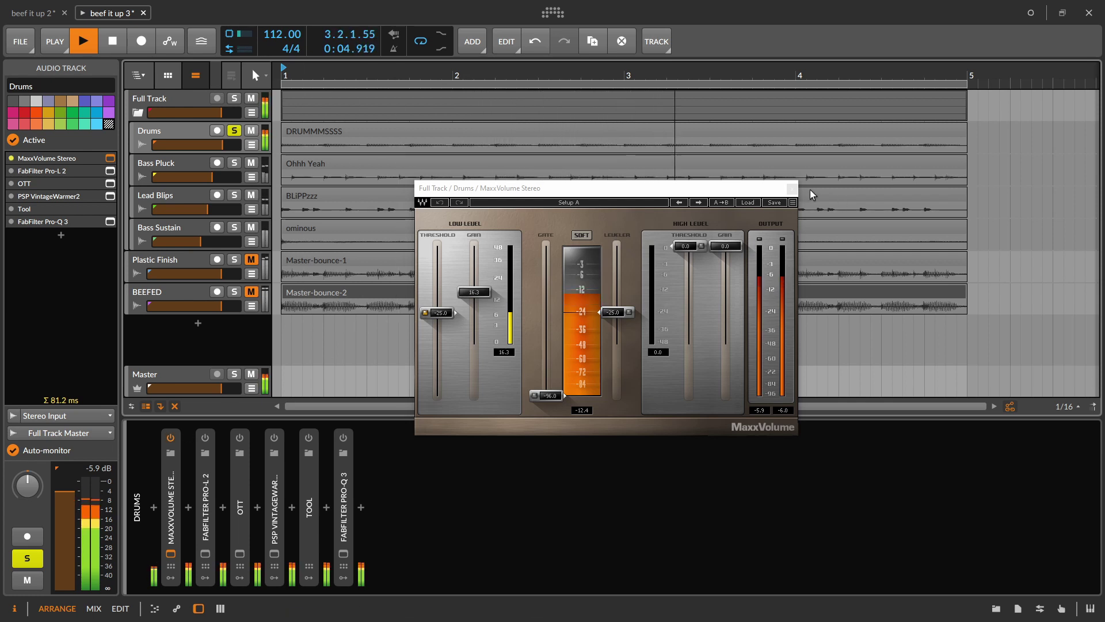
click(792, 189)
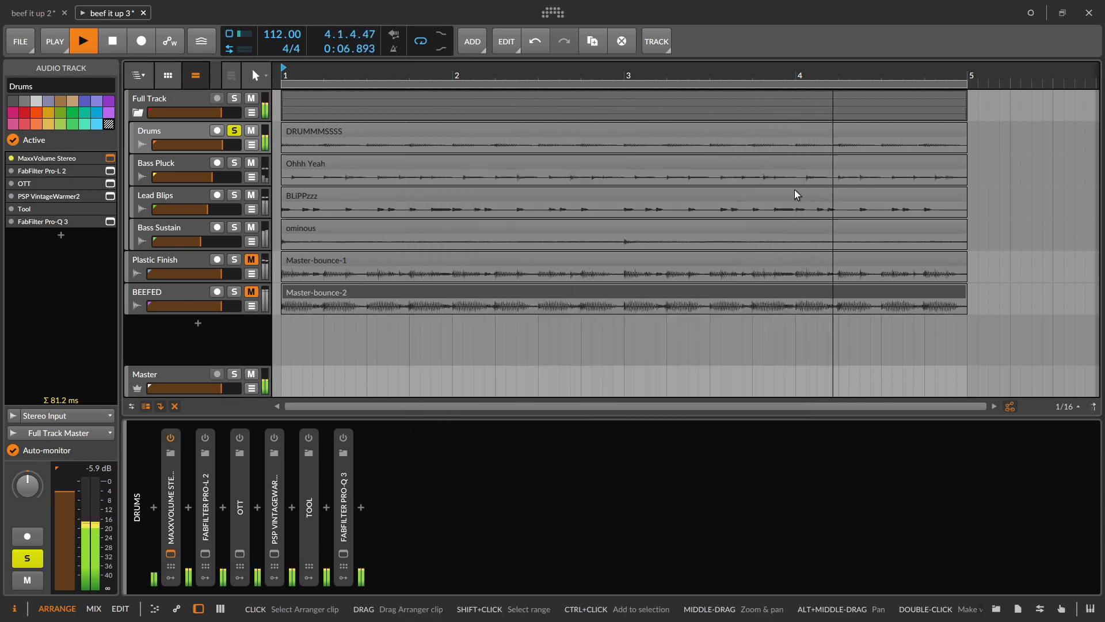
key(space)
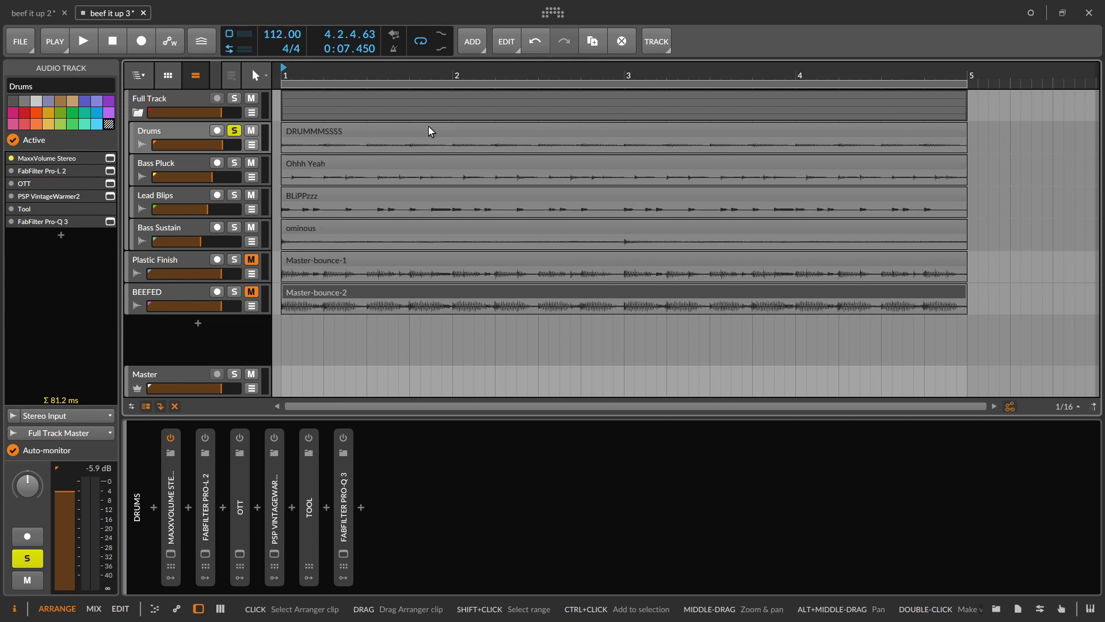
Enable FabFilter Pro-L 2 on the Drums track, show its window and compare the playing drums with it off and on
click(205, 438)
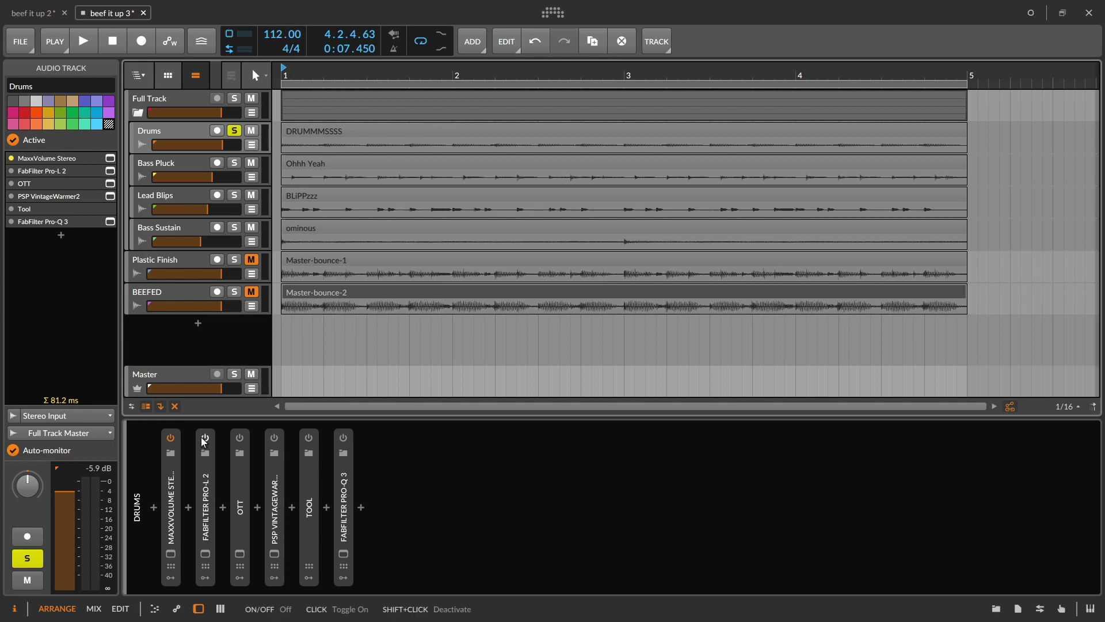
click(205, 553)
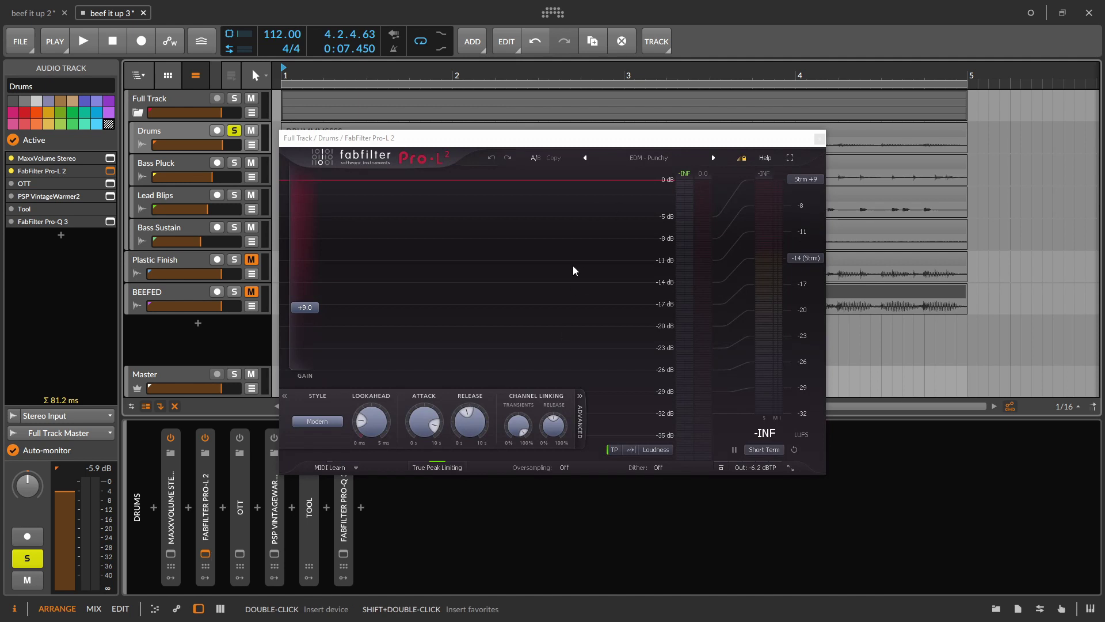
drag(571, 140, 640, 119)
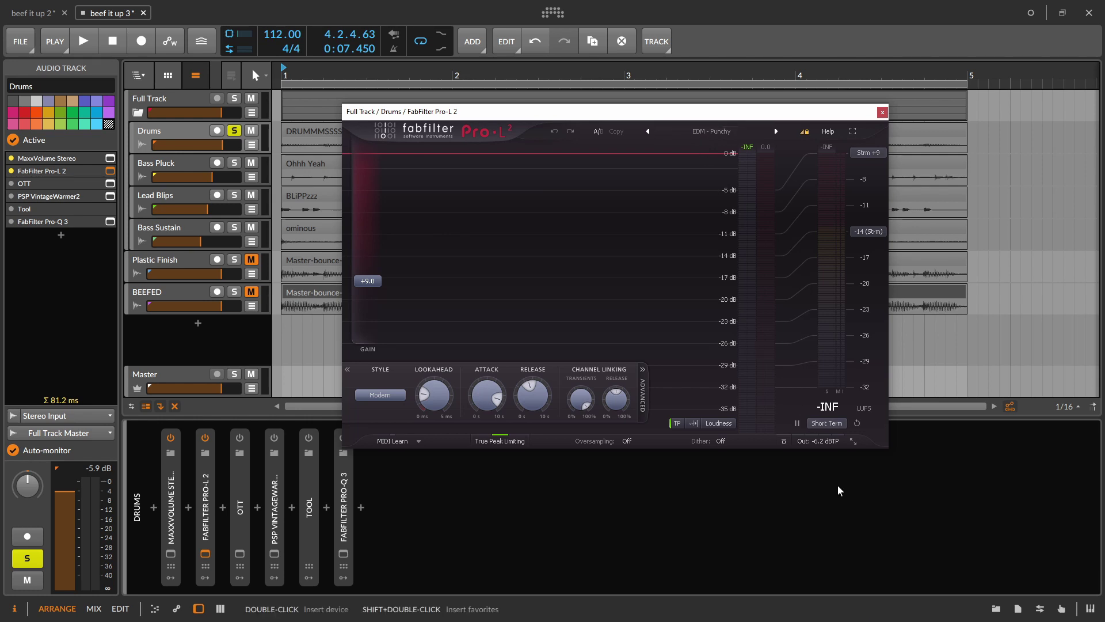
mouse_move(825, 443)
key(space)
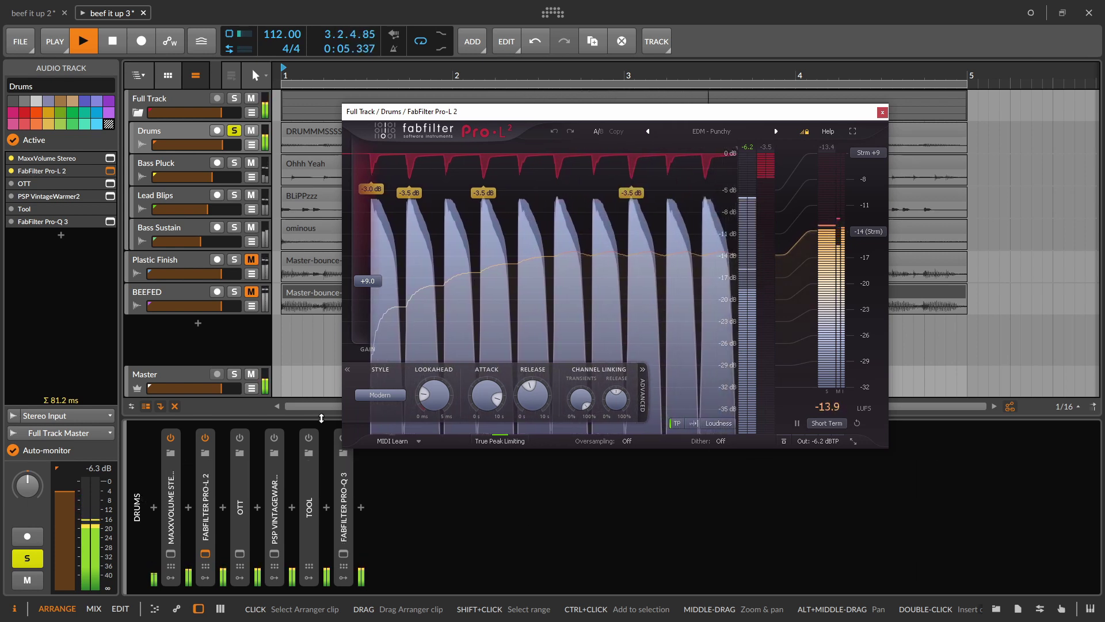
click(204, 438)
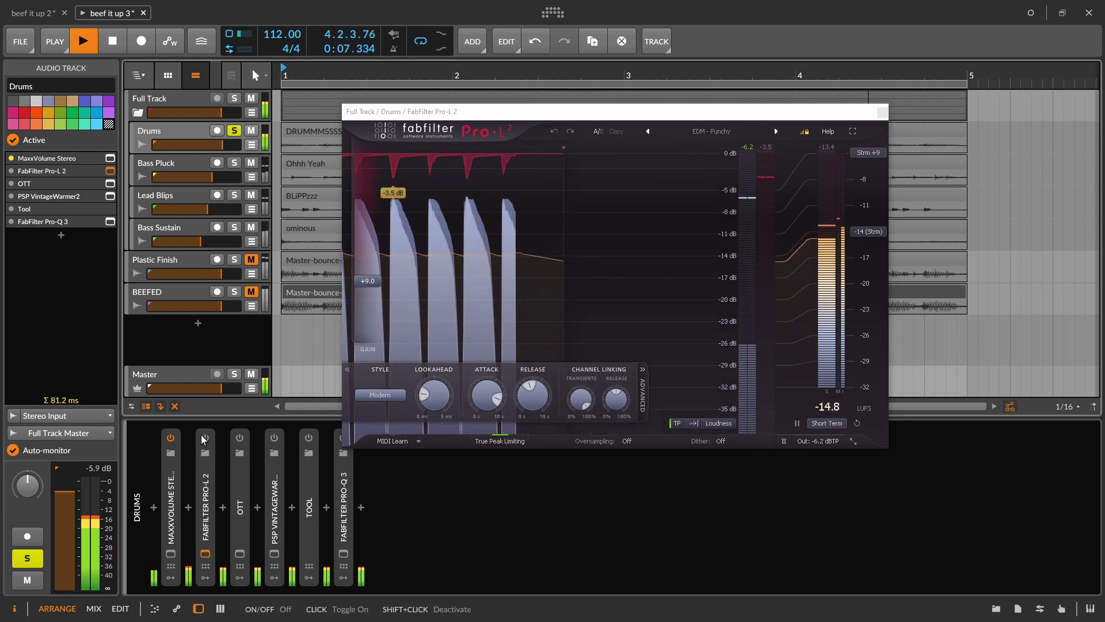
click(204, 439)
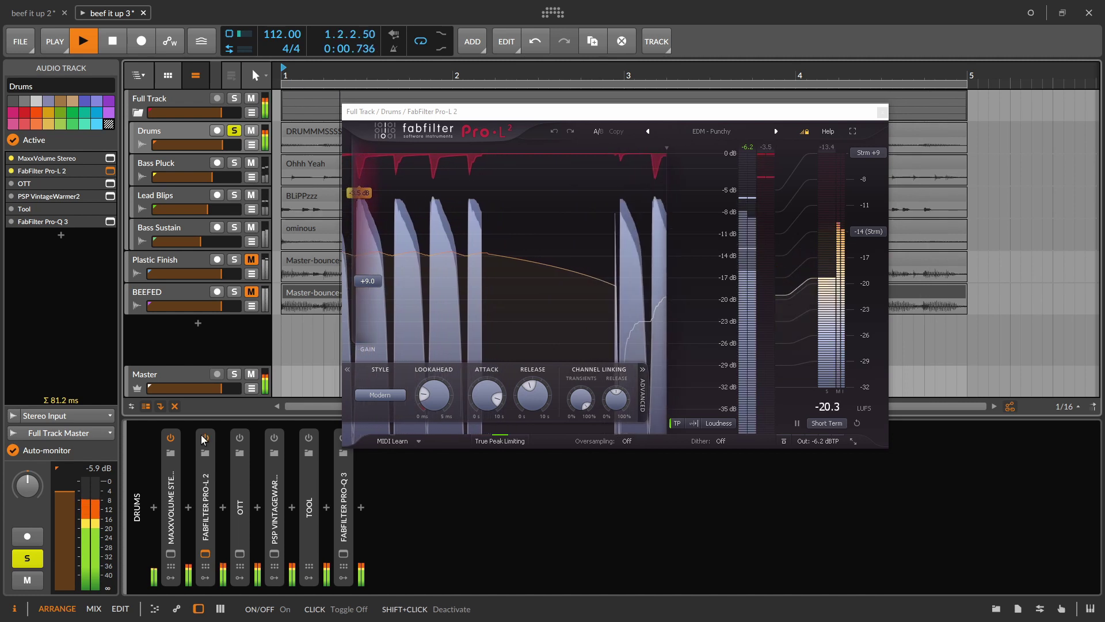
Compare the drums with MaxxVolume Stereo and FabFilter Pro-L 2 both off and on, then close the Pro-L 2 window and stop playback
click(205, 484)
ctrl+click(171, 493)
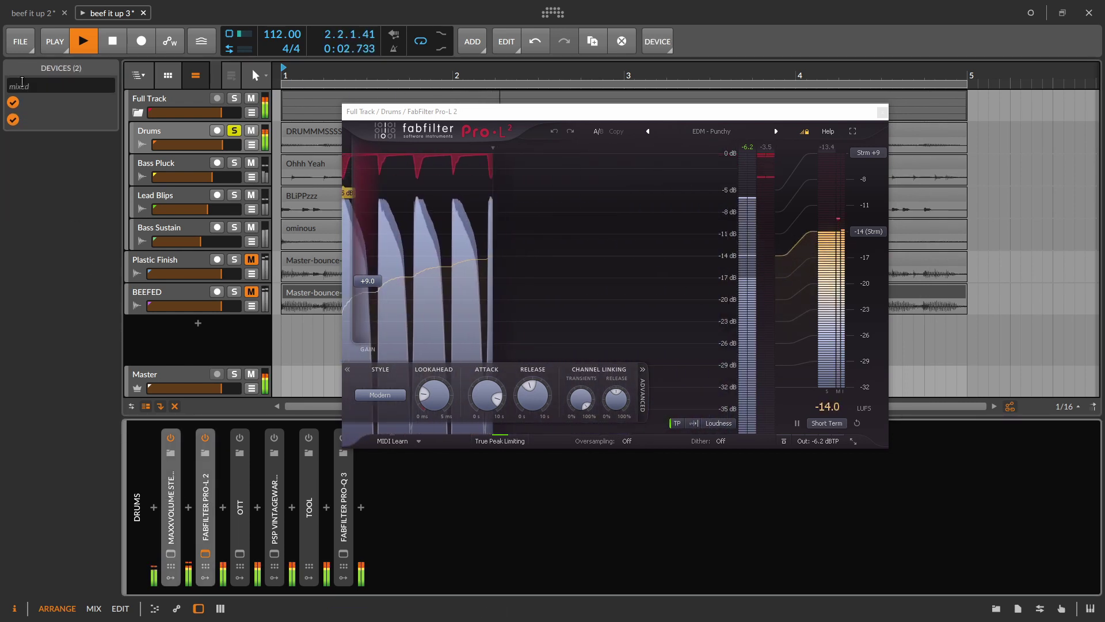
click(12, 119)
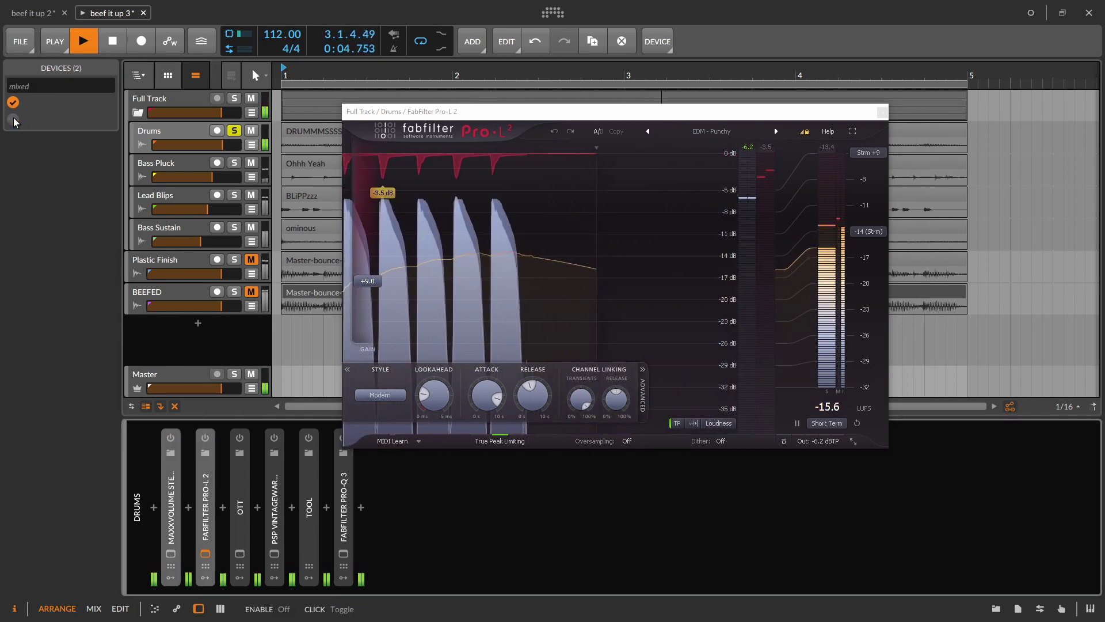
click(12, 120)
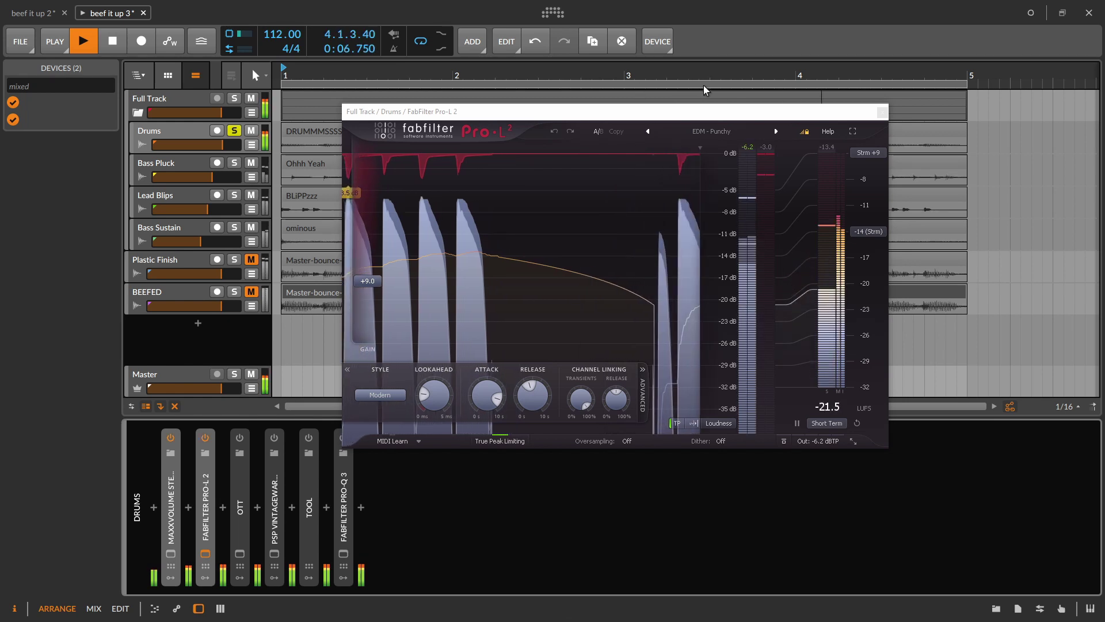
click(881, 112)
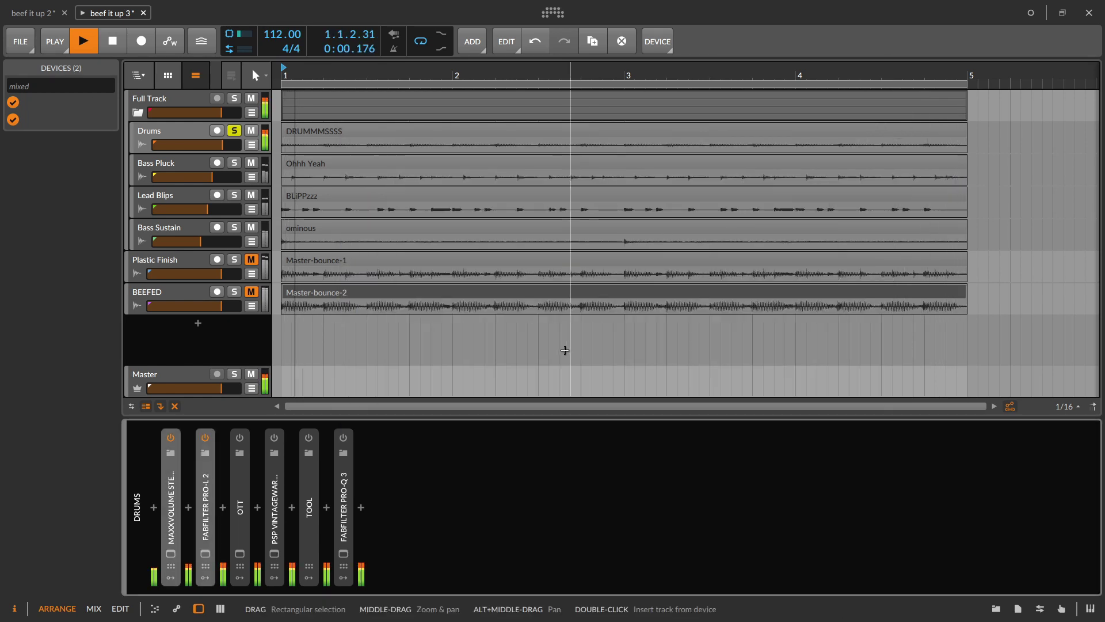
key(space)
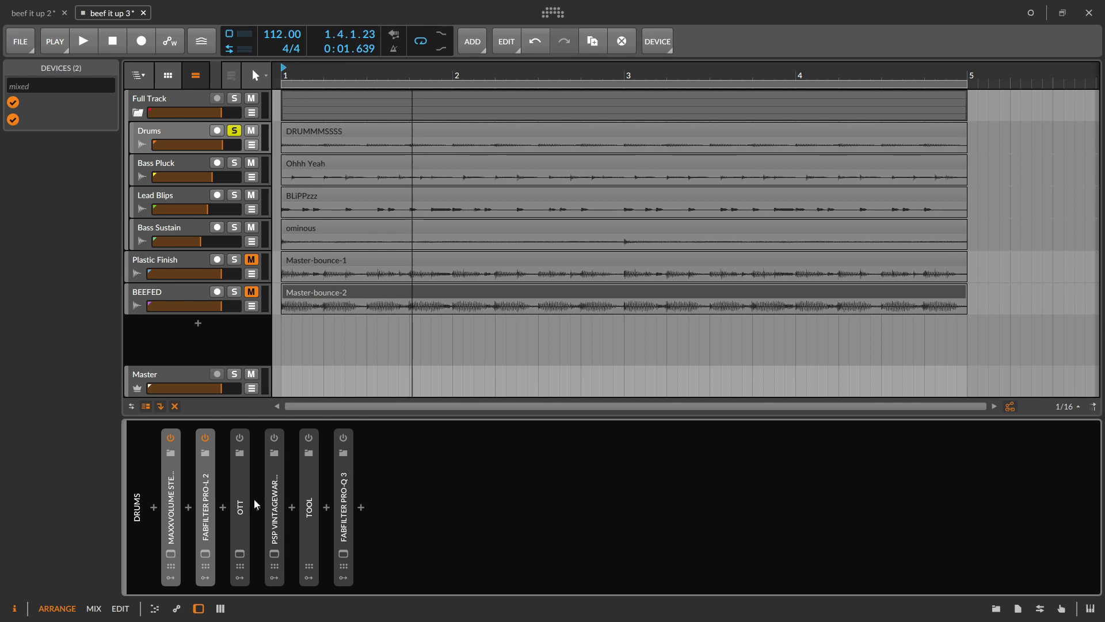
Show OTT's window on the Drums track, audition the drums without and with OTT, leave it enabled and stop playback
click(240, 438)
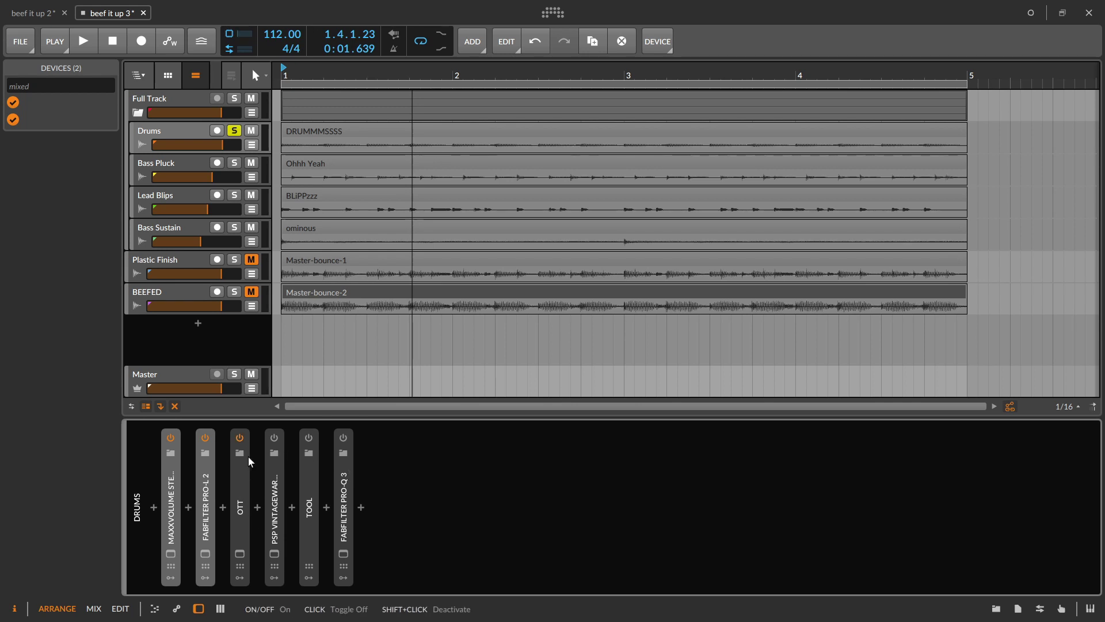
click(244, 551)
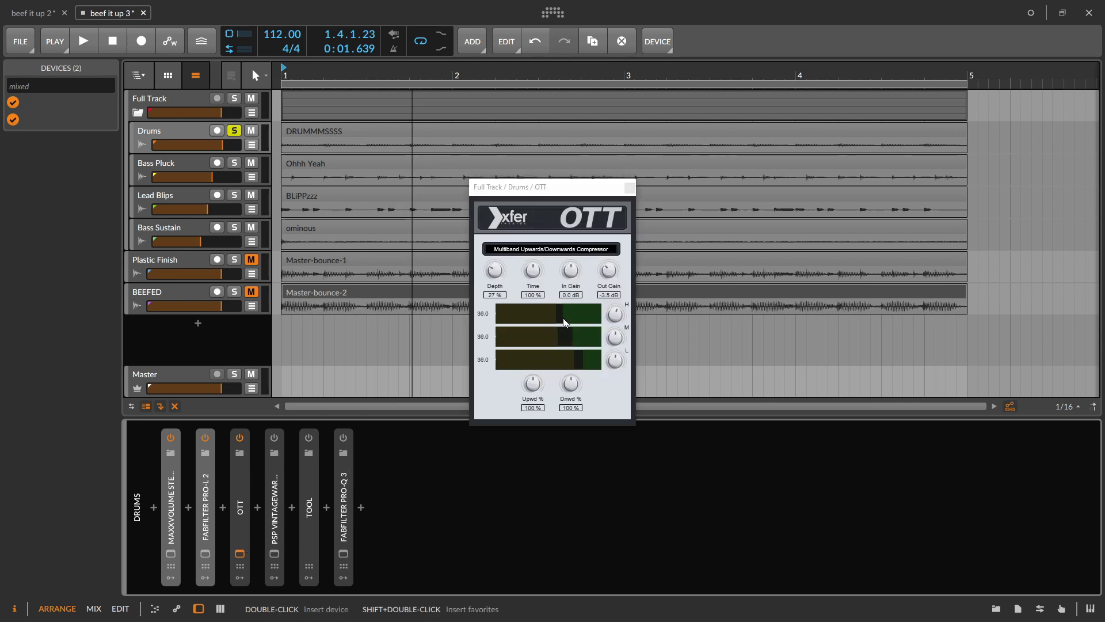
click(240, 437)
key(space)
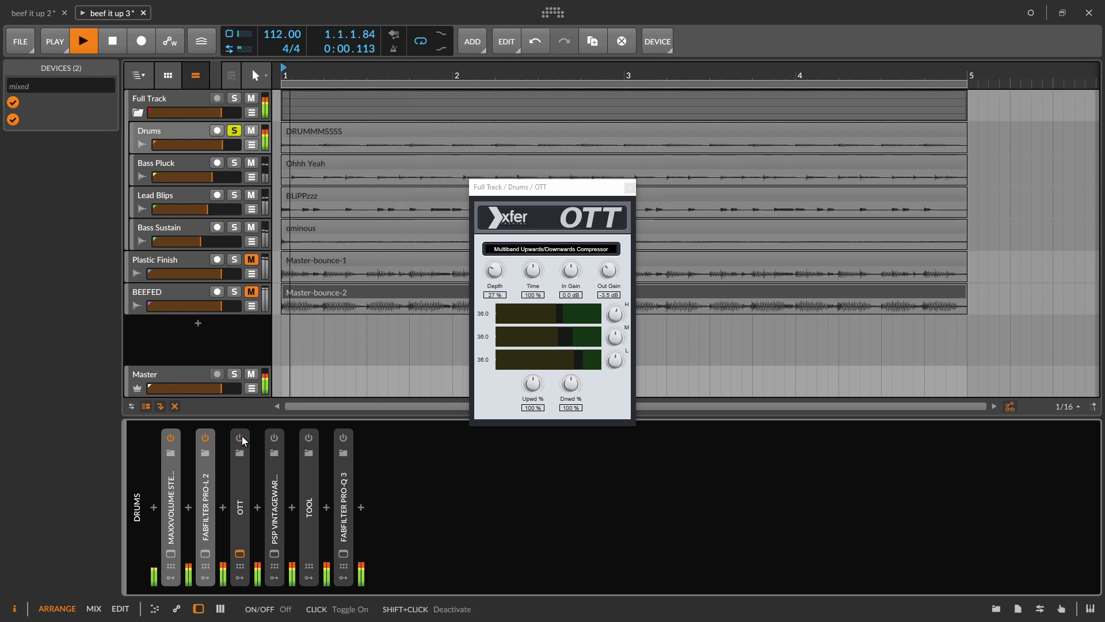
click(240, 438)
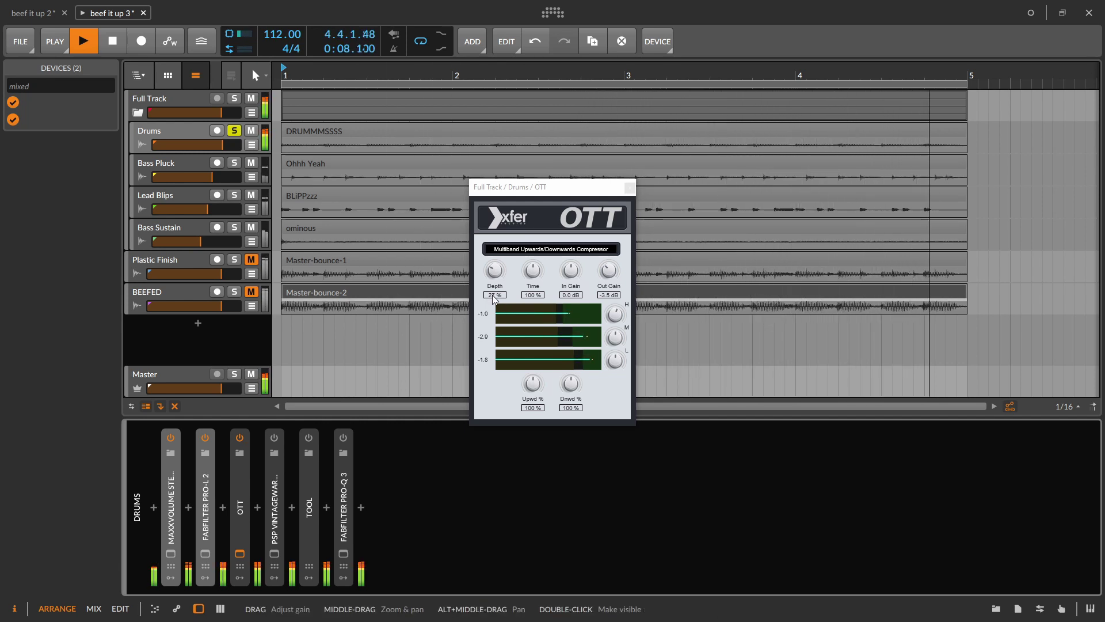
click(500, 276)
mouse_move(500, 277)
mouse_down()
mouse_move(493, 249)
mouse_move(514, 204)
mouse_move(505, 282)
mouse_up()
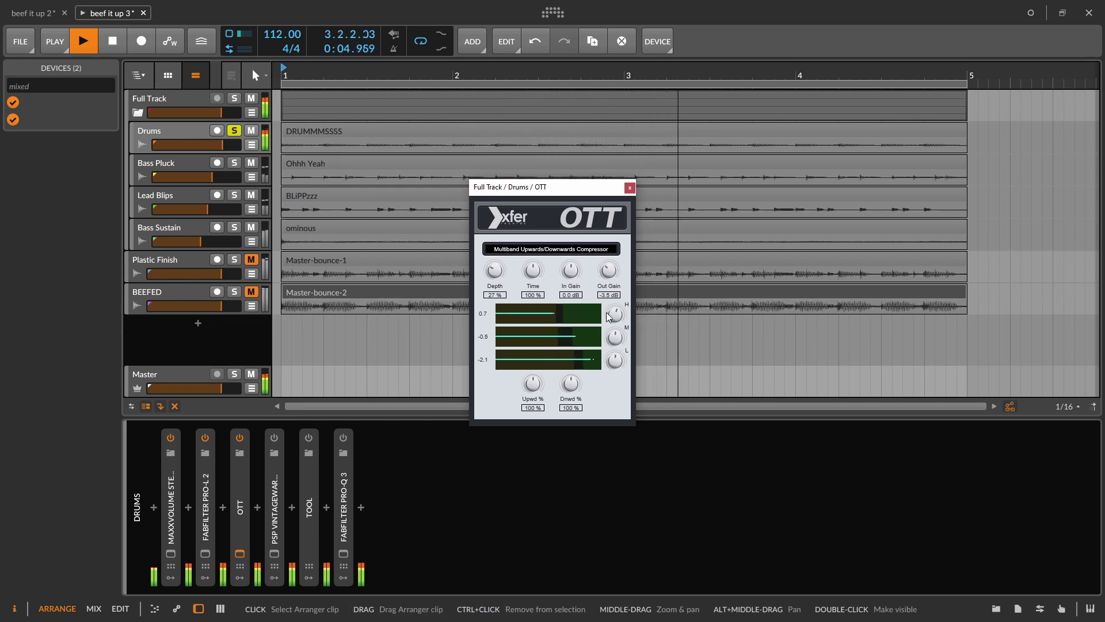
key(space)
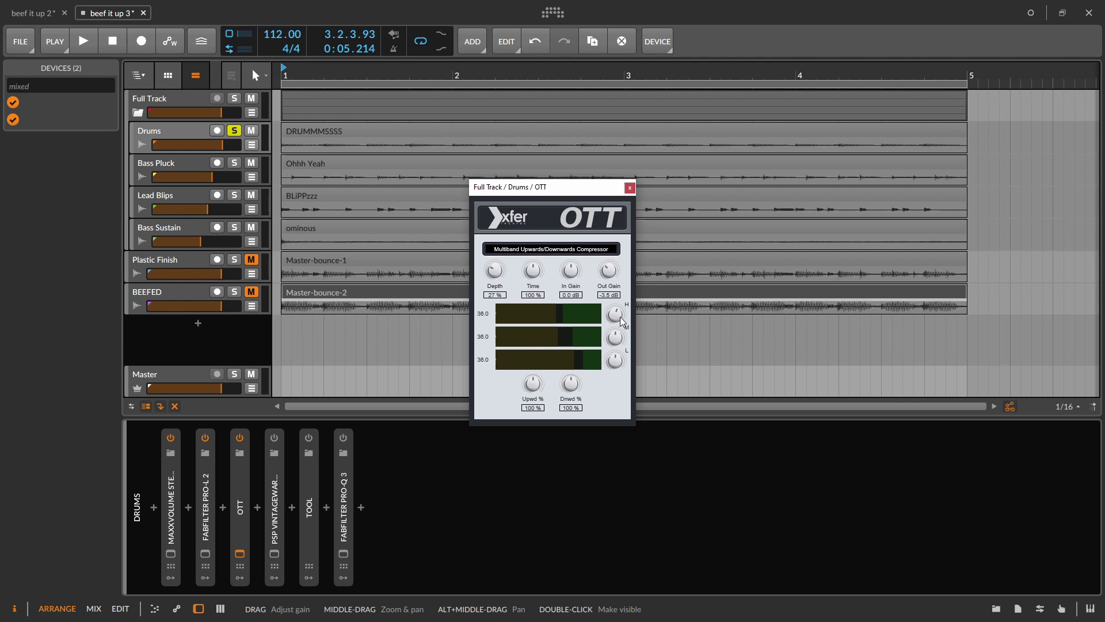
Replay the drums, toggle OTT off and on twice to compare, leave it enabled, stop playback and close its window
key(space)
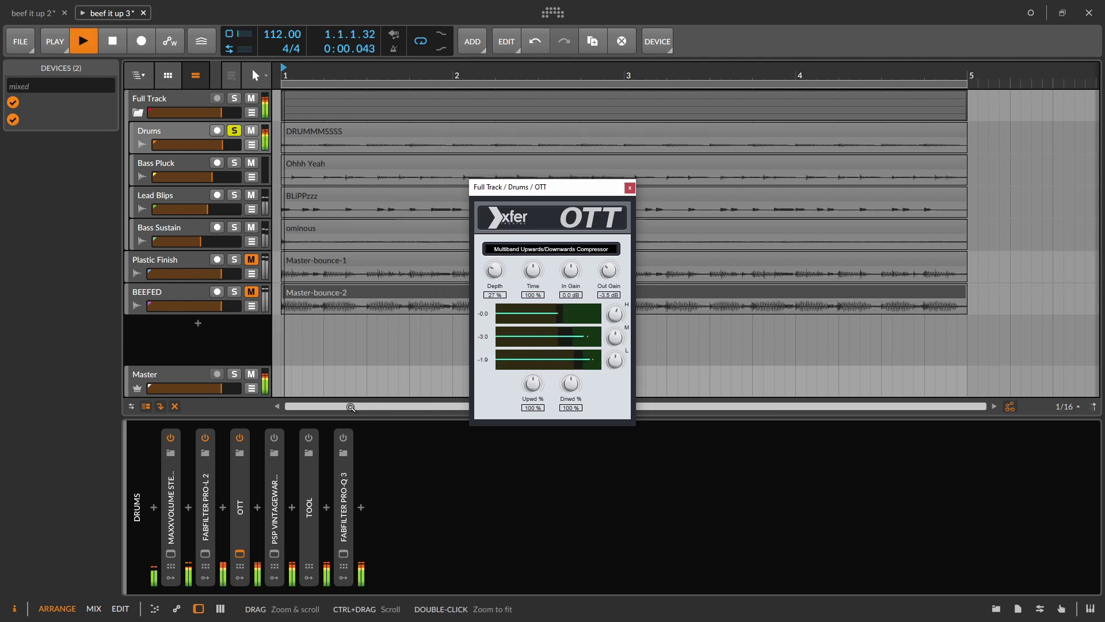
click(237, 438)
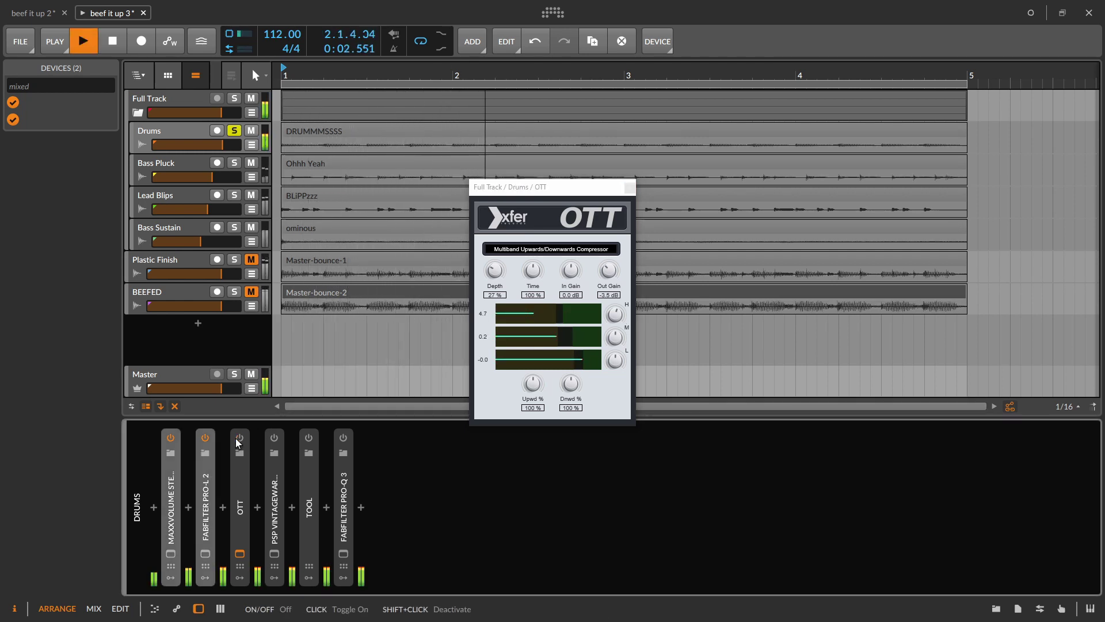
click(237, 438)
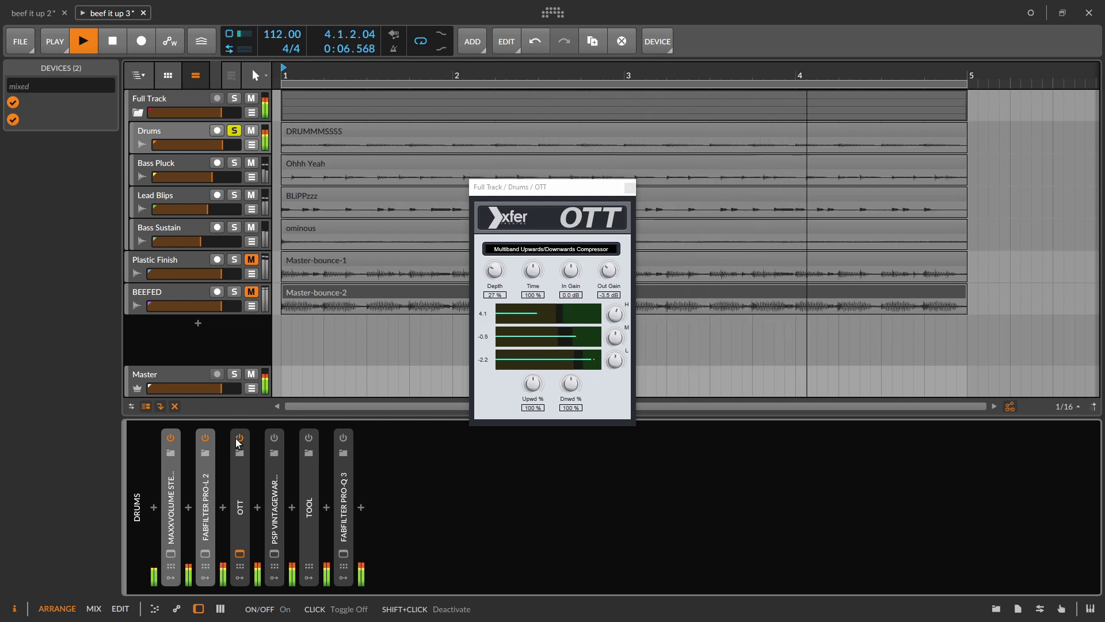
click(237, 438)
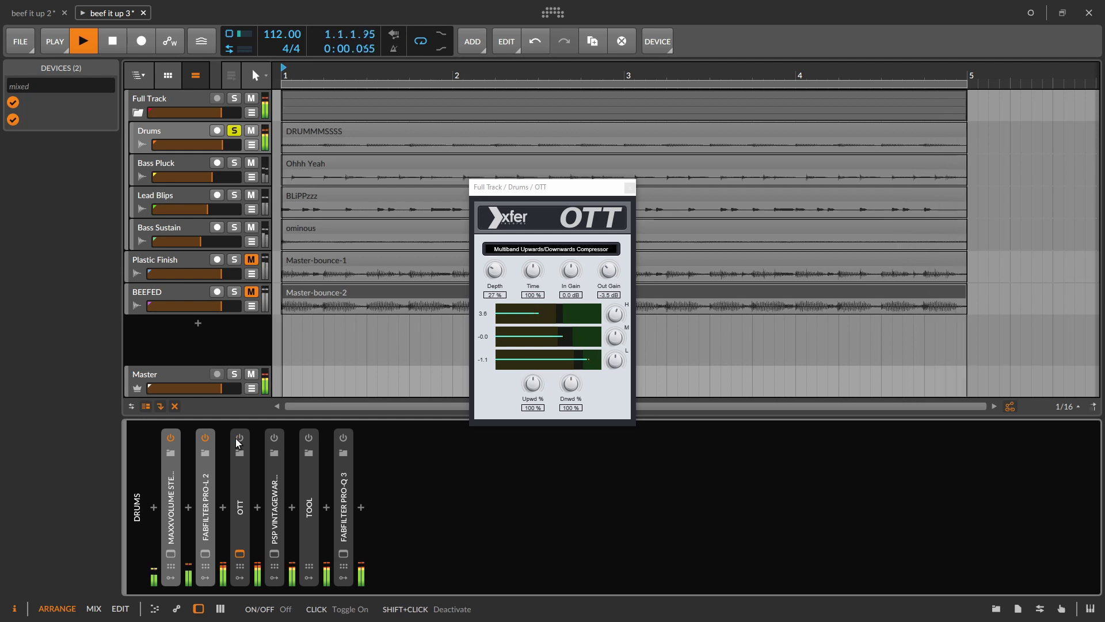
click(237, 438)
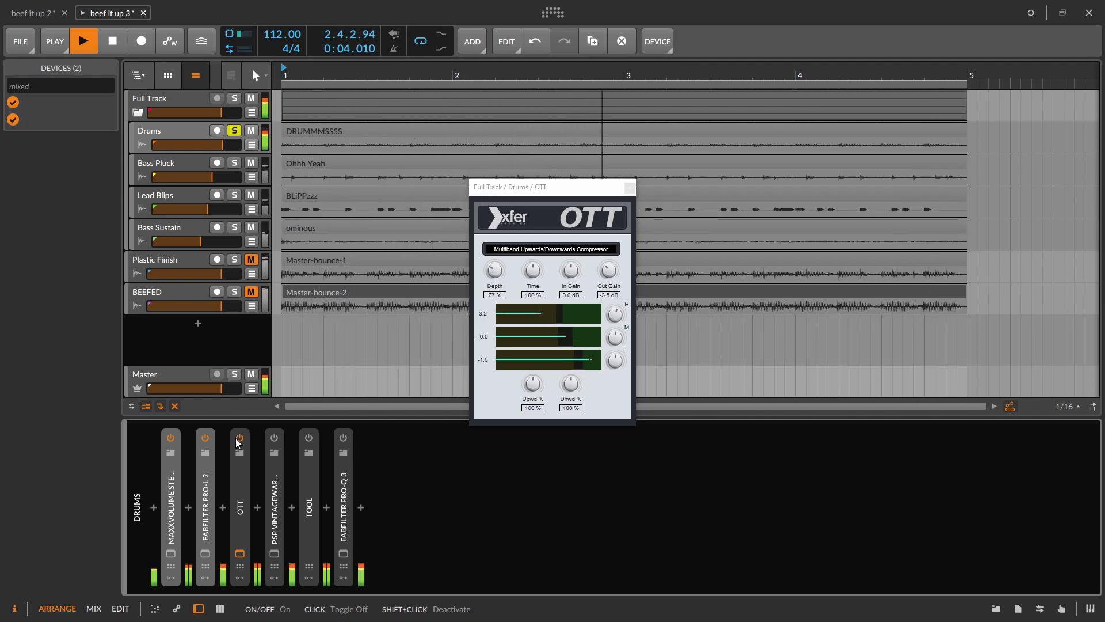
key(space)
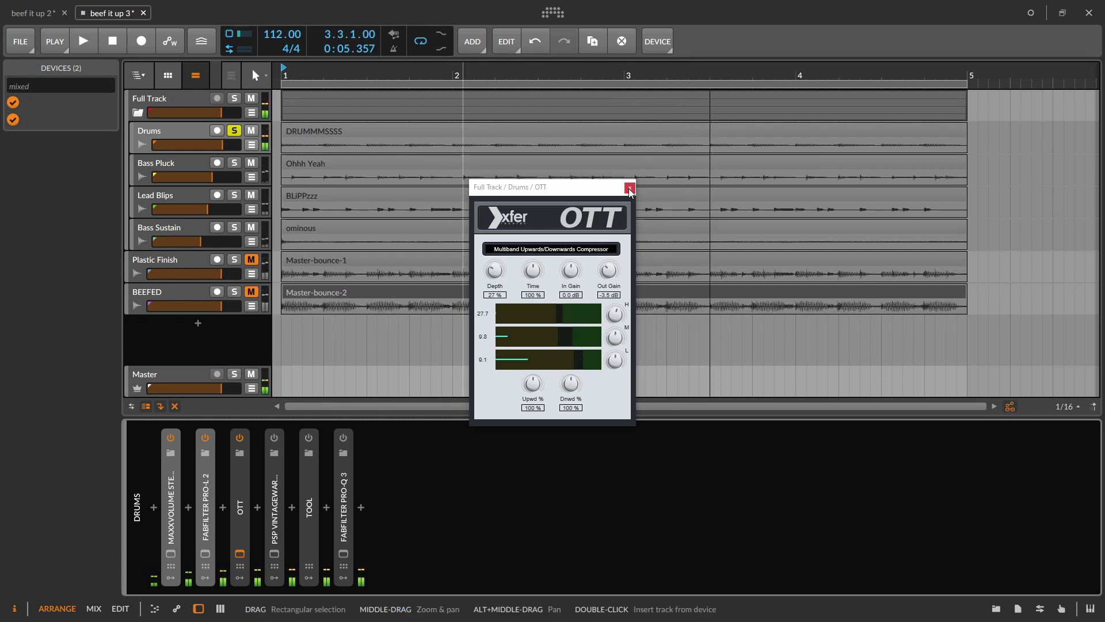
click(629, 188)
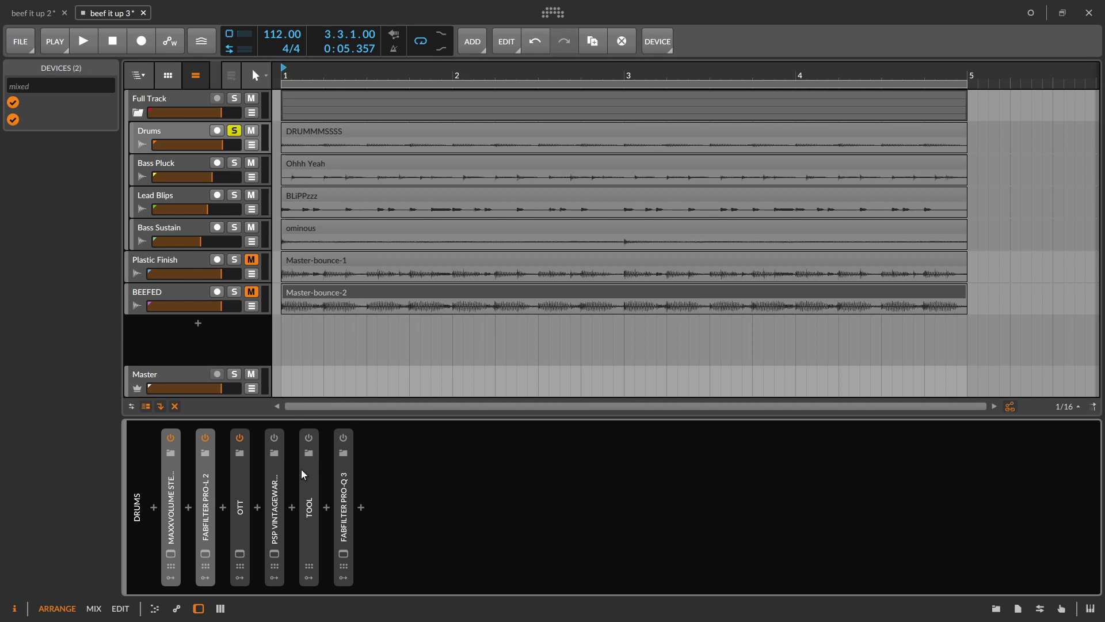
Show PSP VintageWarmer2's window, play the drums, expand the Tool device and enable VintageWarmer2 and Tool together
click(275, 554)
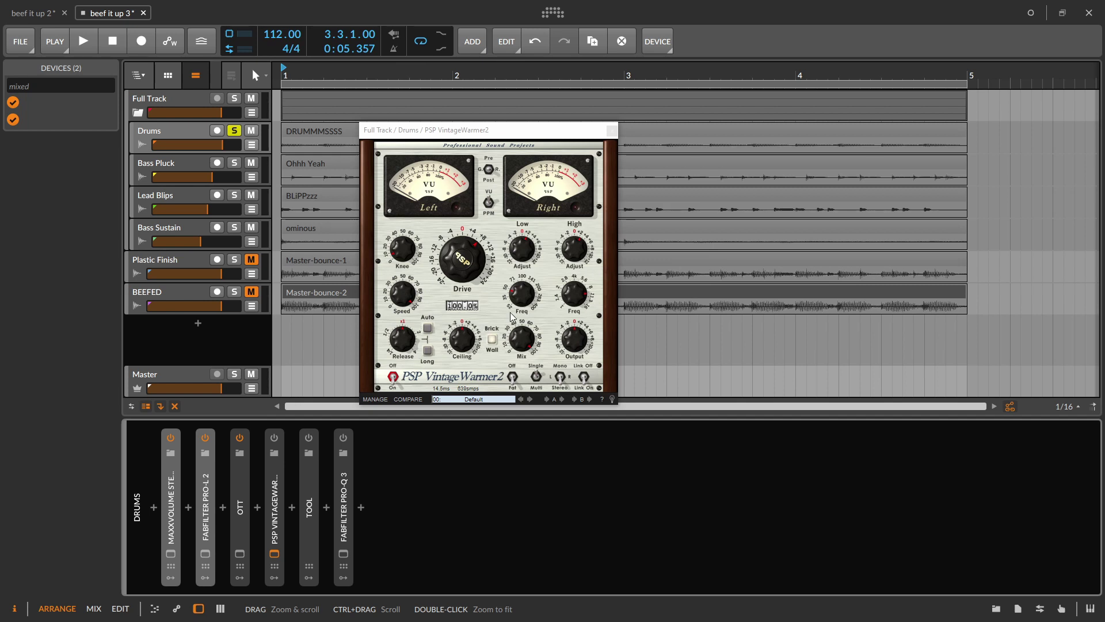
drag(544, 132, 626, 128)
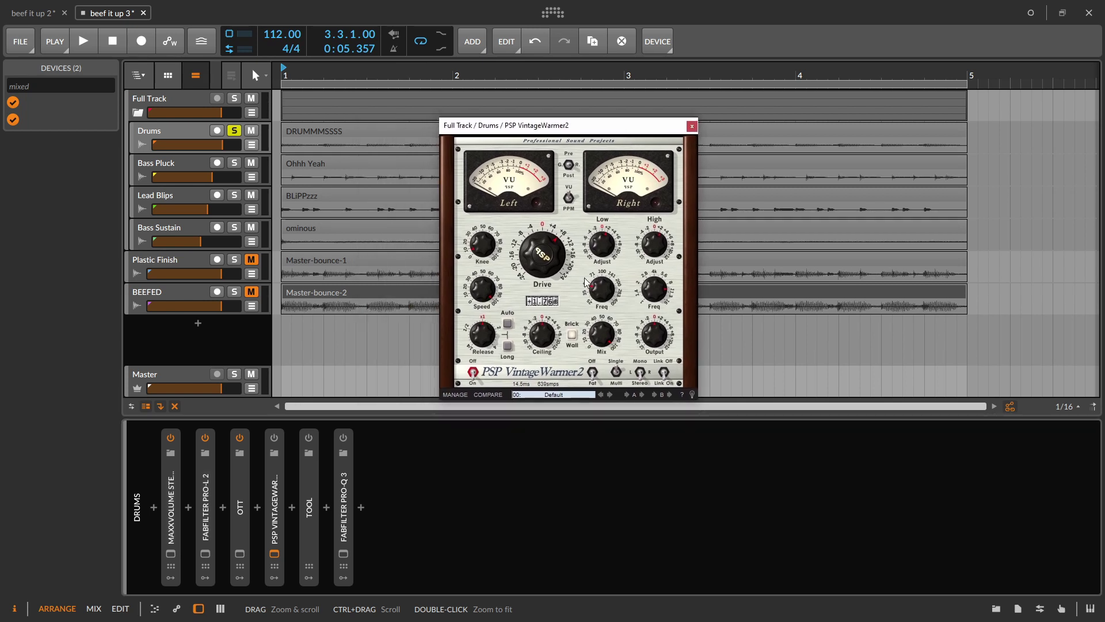
key(space)
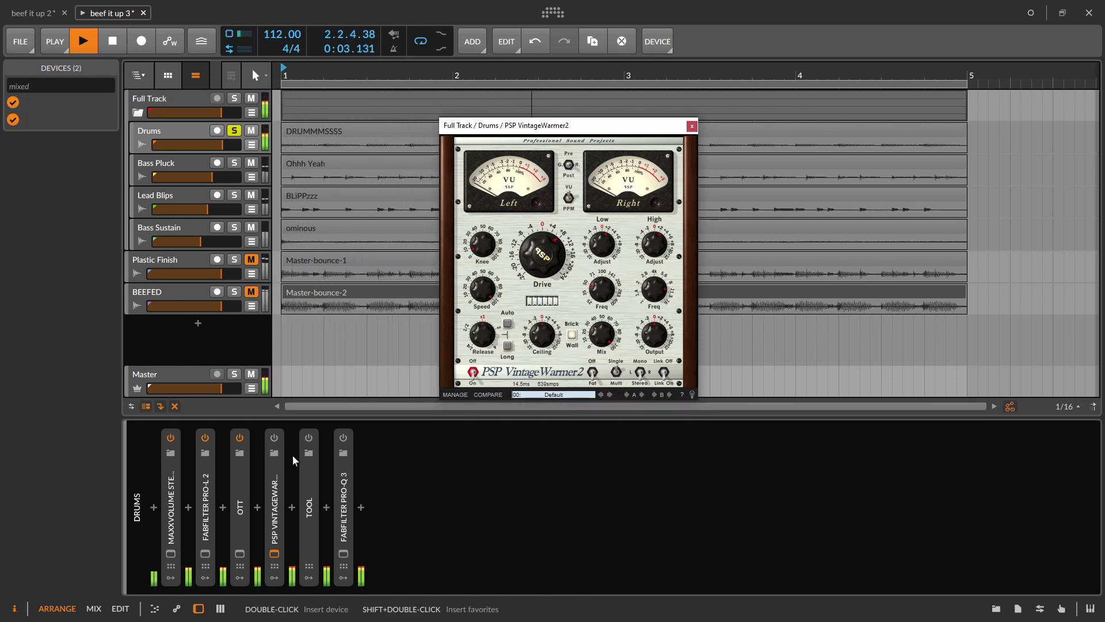
double_click(306, 529)
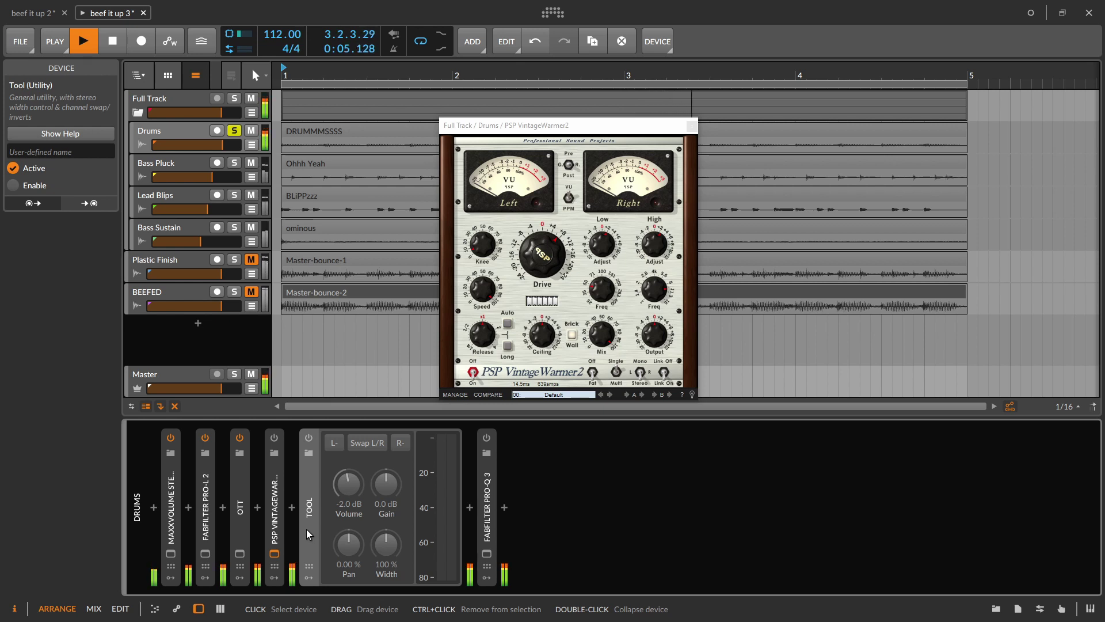
ctrl+click(275, 506)
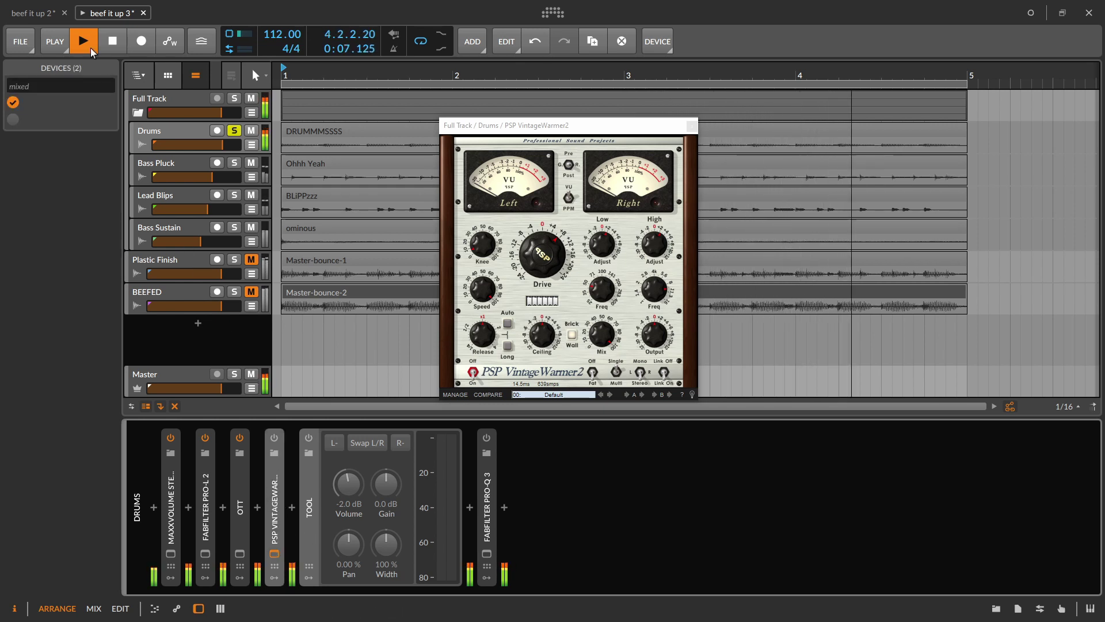
click(12, 119)
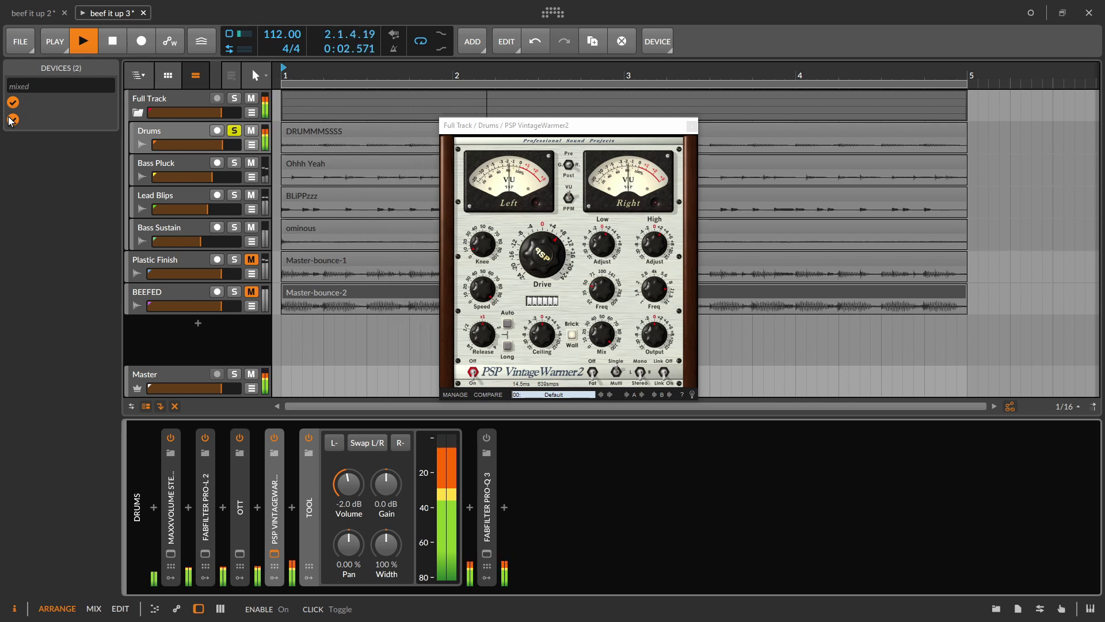
Compare the drums with VintageWarmer2 and Tool off and on, leaving both enabled, closing the VintageWarmer2 window and stopping playback
click(12, 119)
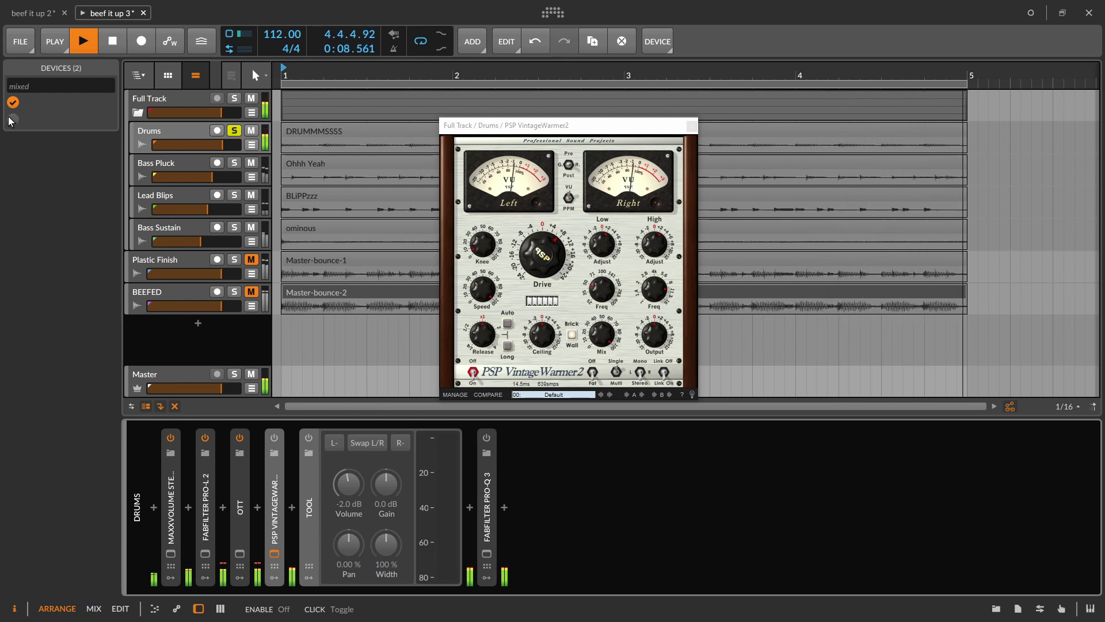
click(12, 118)
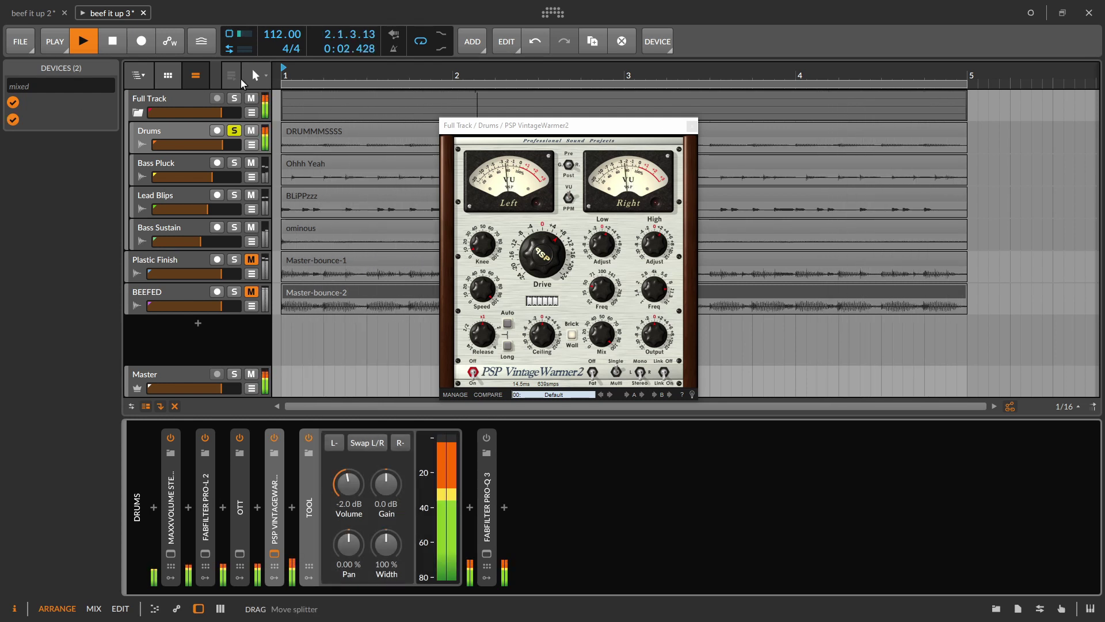
click(691, 126)
key(space)
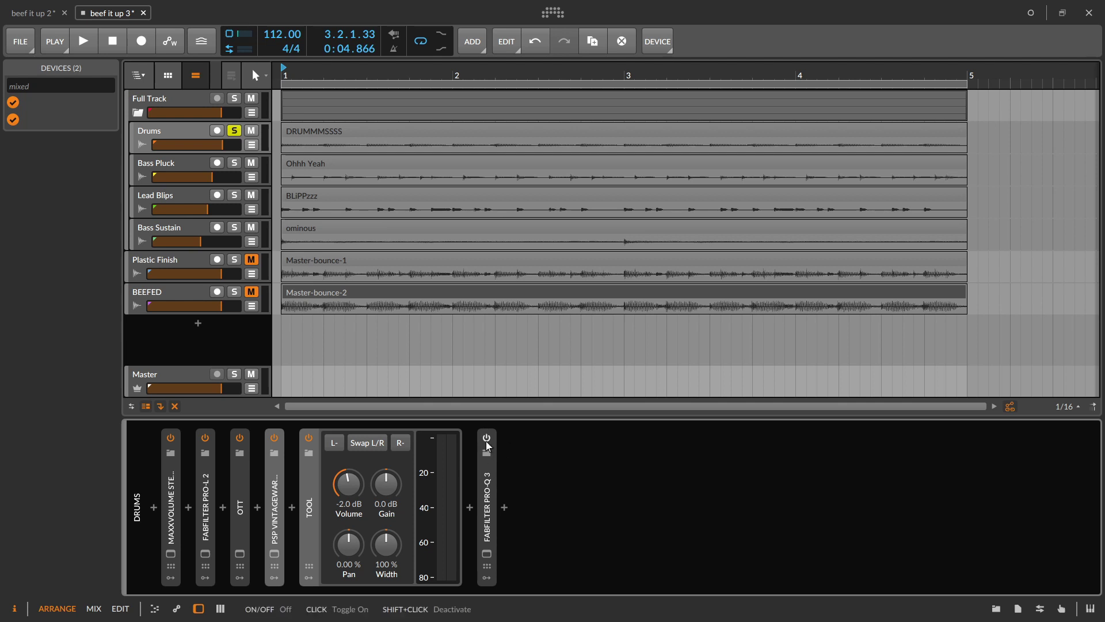
Show FabFilter Pro-Q 3's window on the Drums track, play the drums and enable Pro-Q 3, moving its window clear of the device chain
click(482, 557)
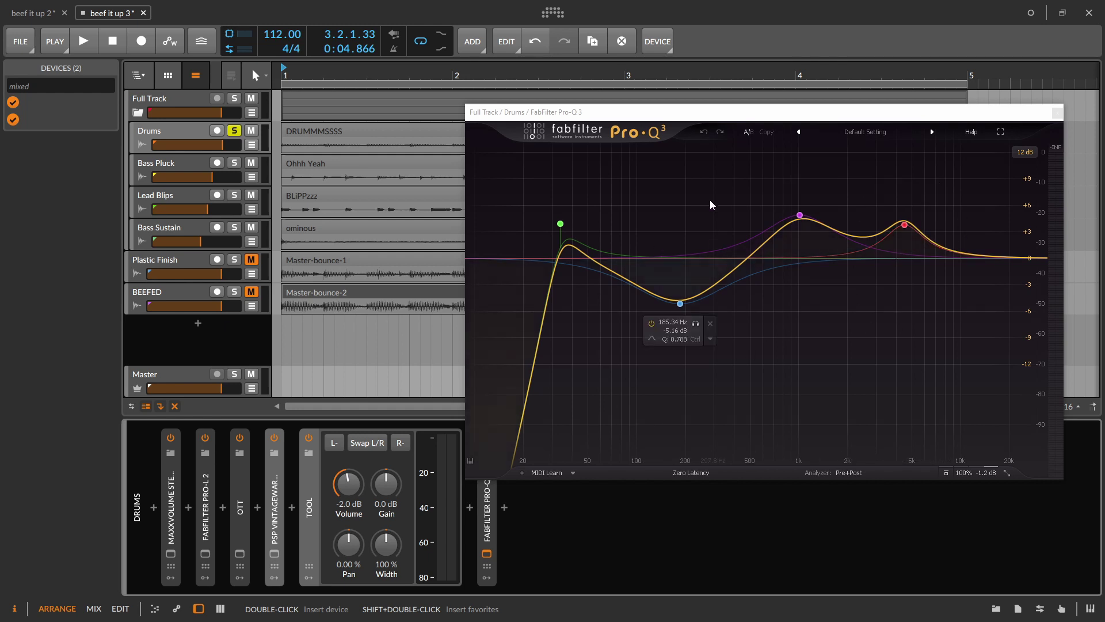
key(space)
drag(684, 118, 782, 96)
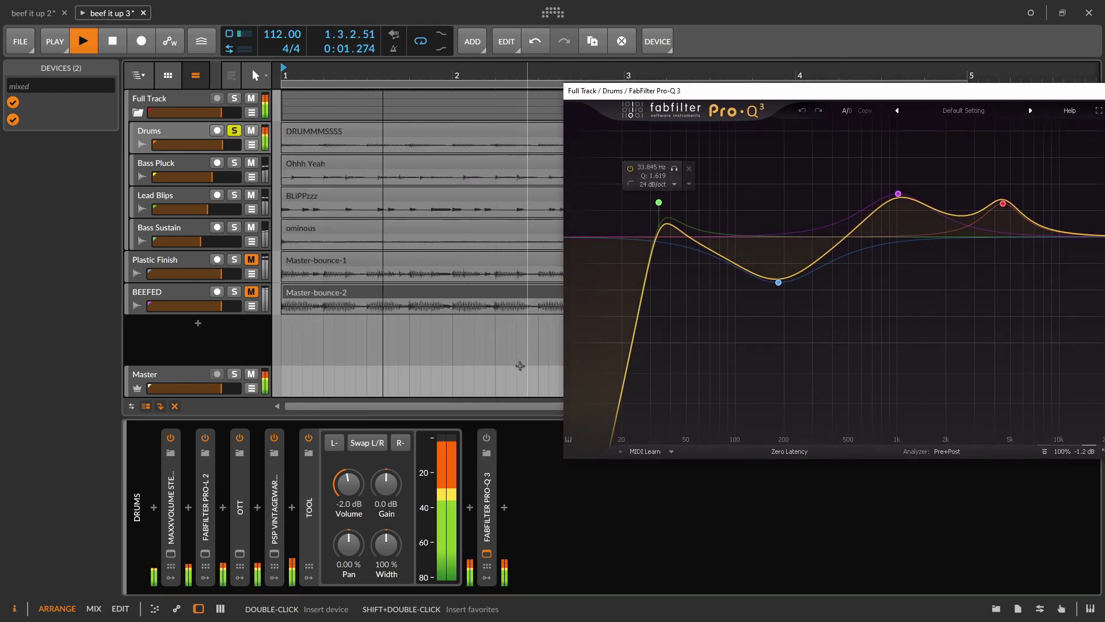
click(487, 441)
drag(839, 92, 698, 96)
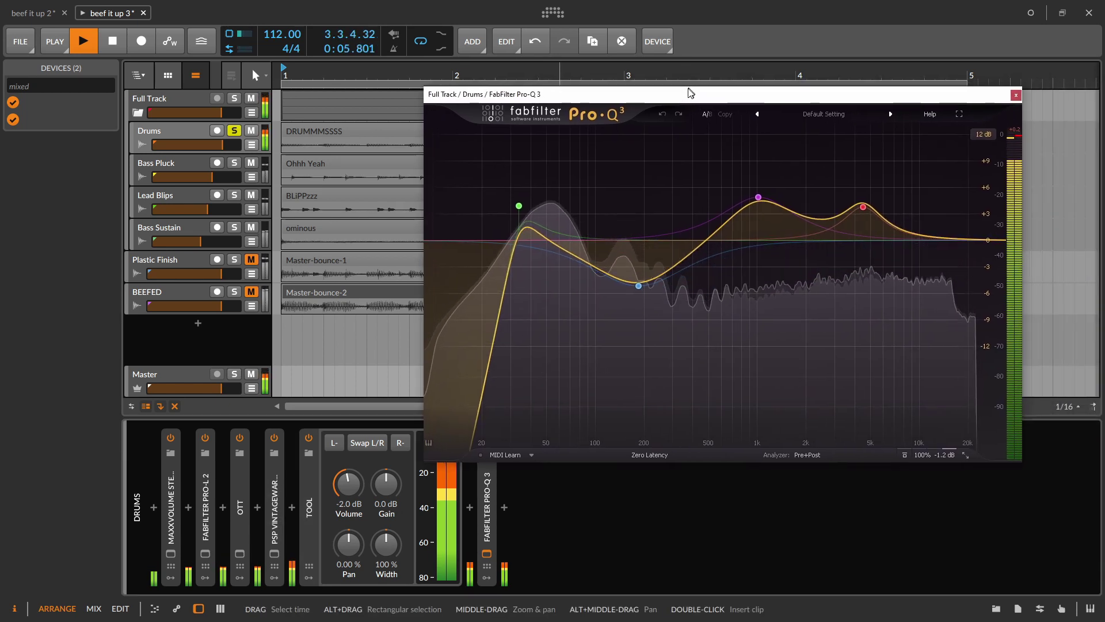
Bypass and re-enable Pro-Q 3's 4.5 kHz, 1 kHz and 185 Hz bands one at a time while the drums play, ending with playback stopped
mouse_move(873, 205)
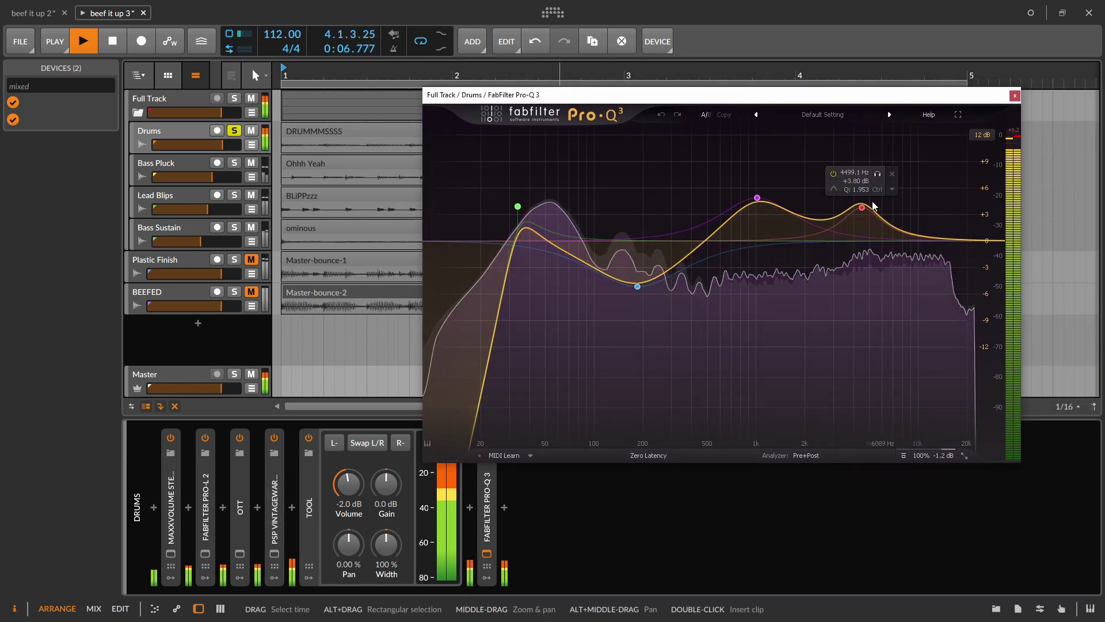
click(834, 173)
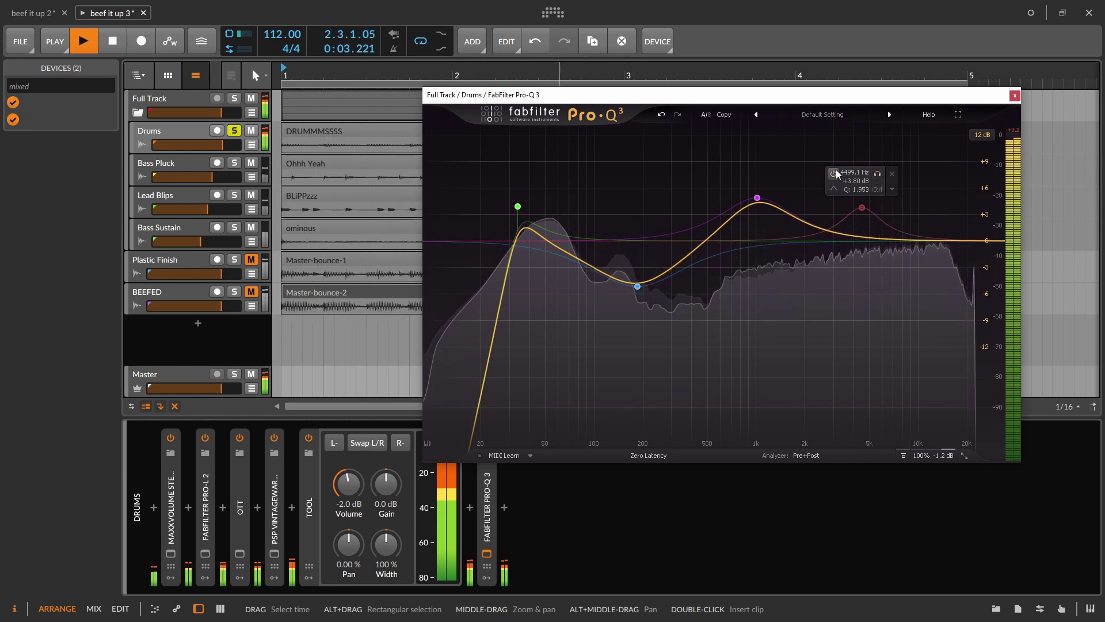
click(835, 171)
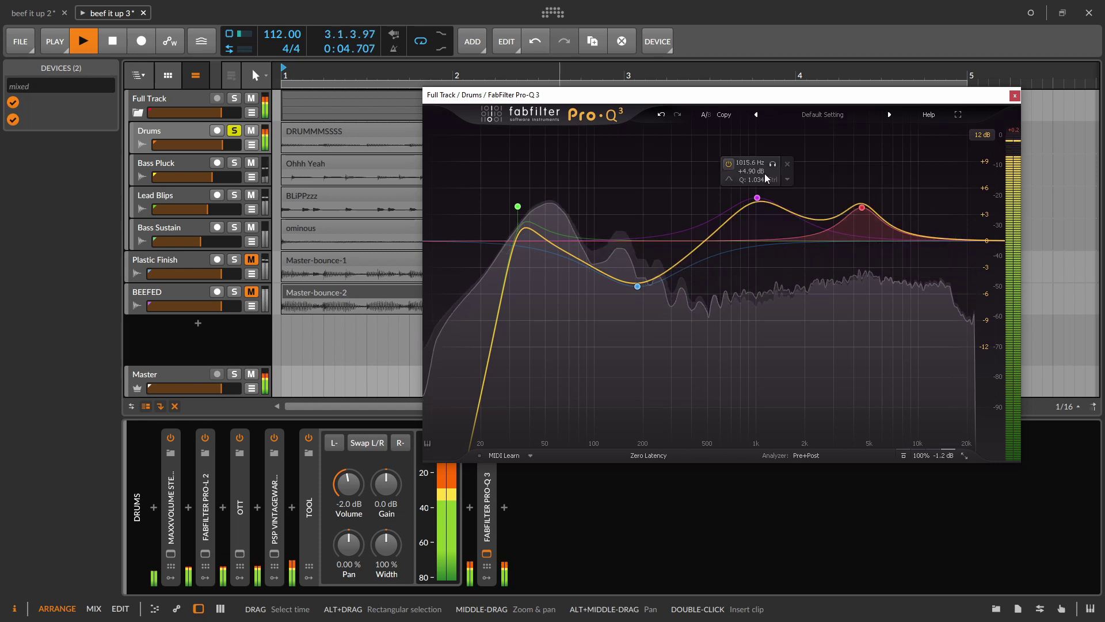
click(729, 163)
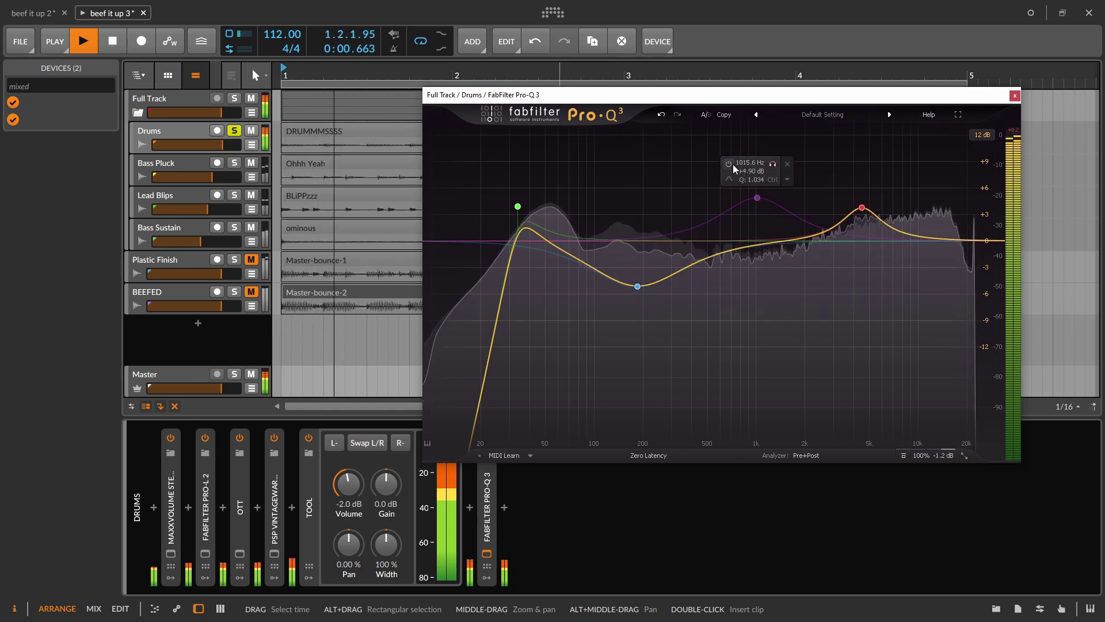
click(729, 164)
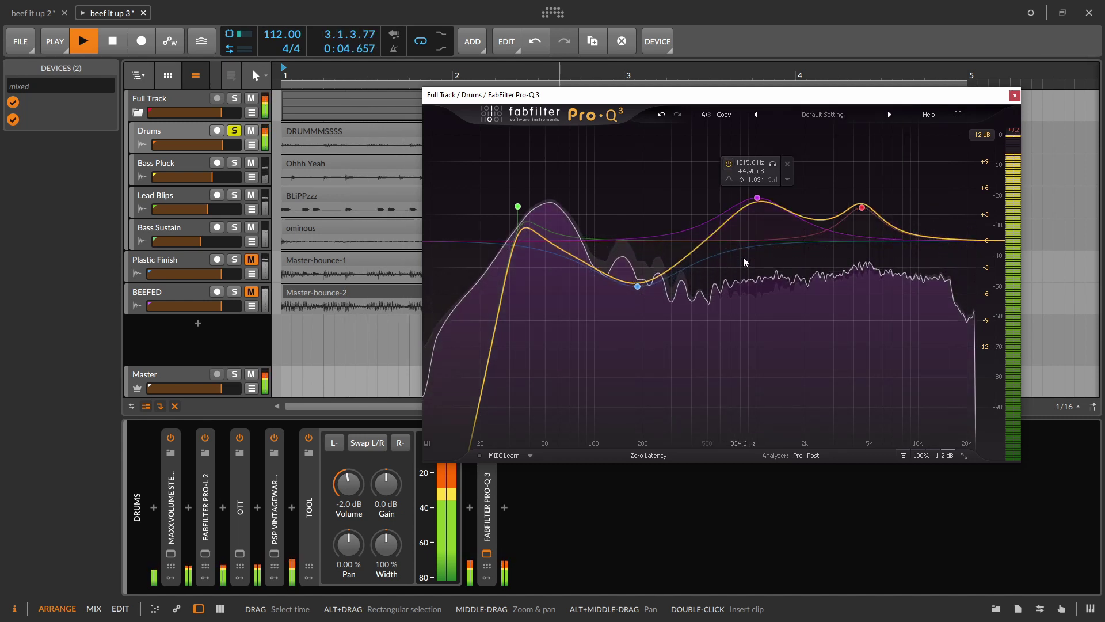
mouse_move(631, 262)
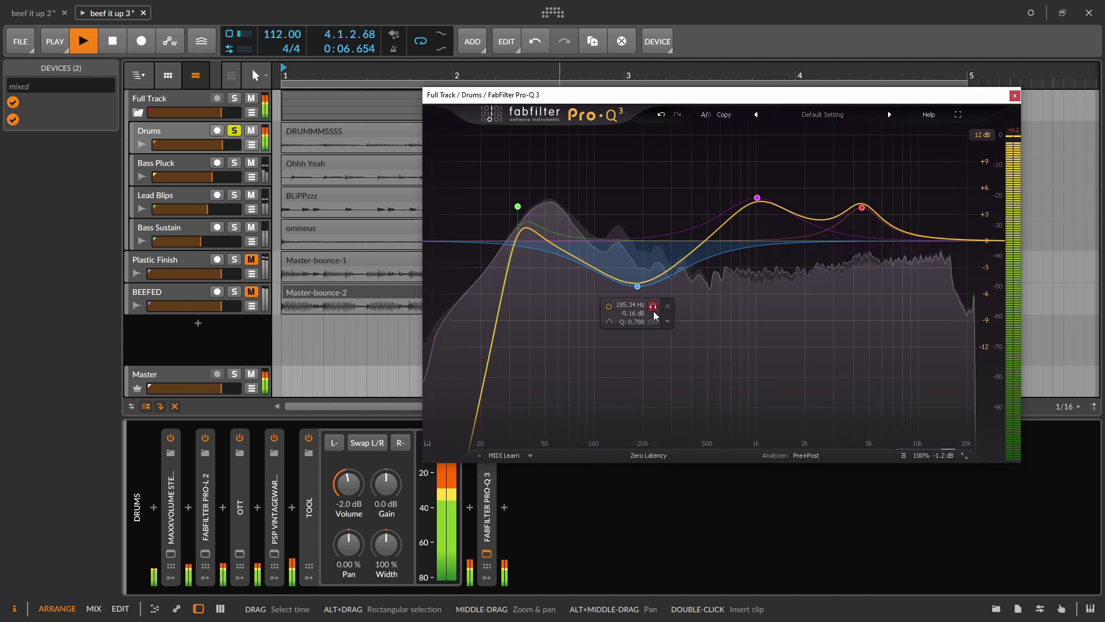
click(608, 307)
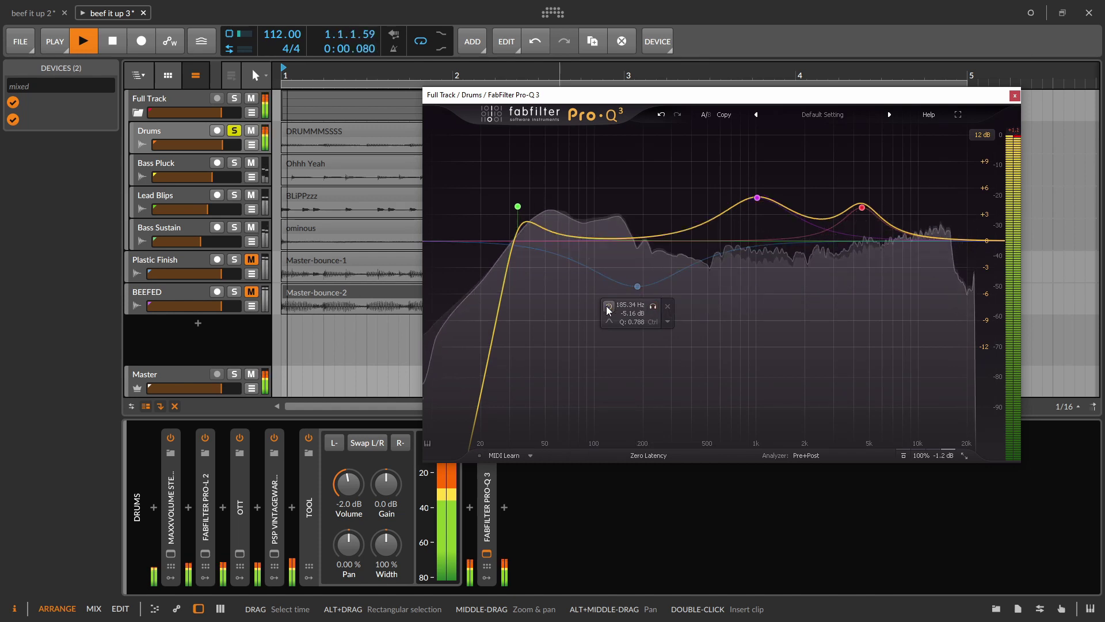
click(608, 308)
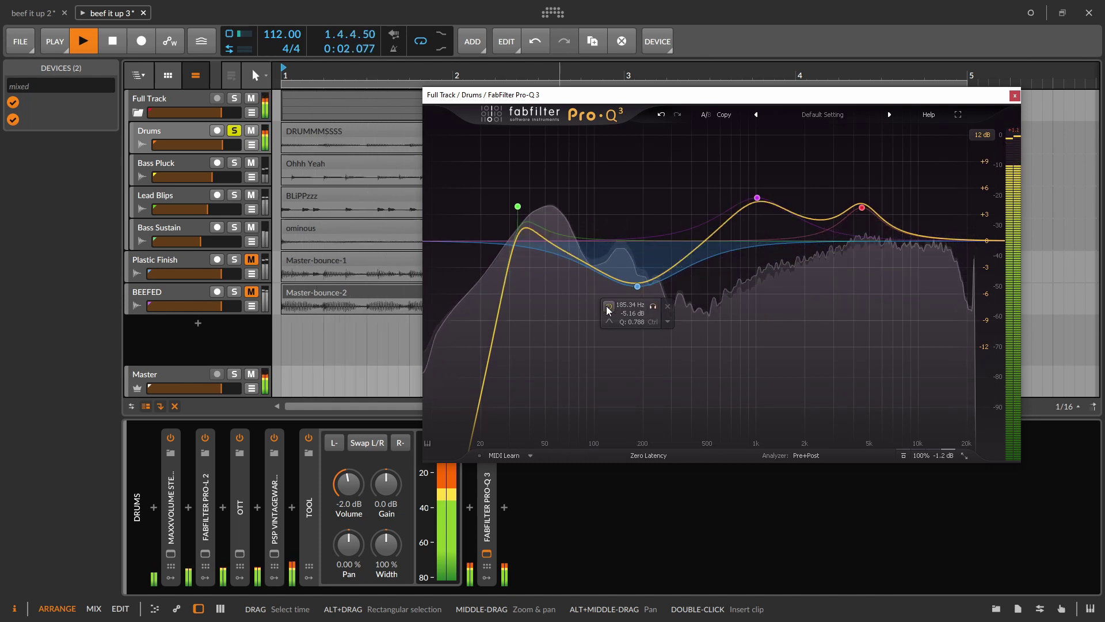
key(space)
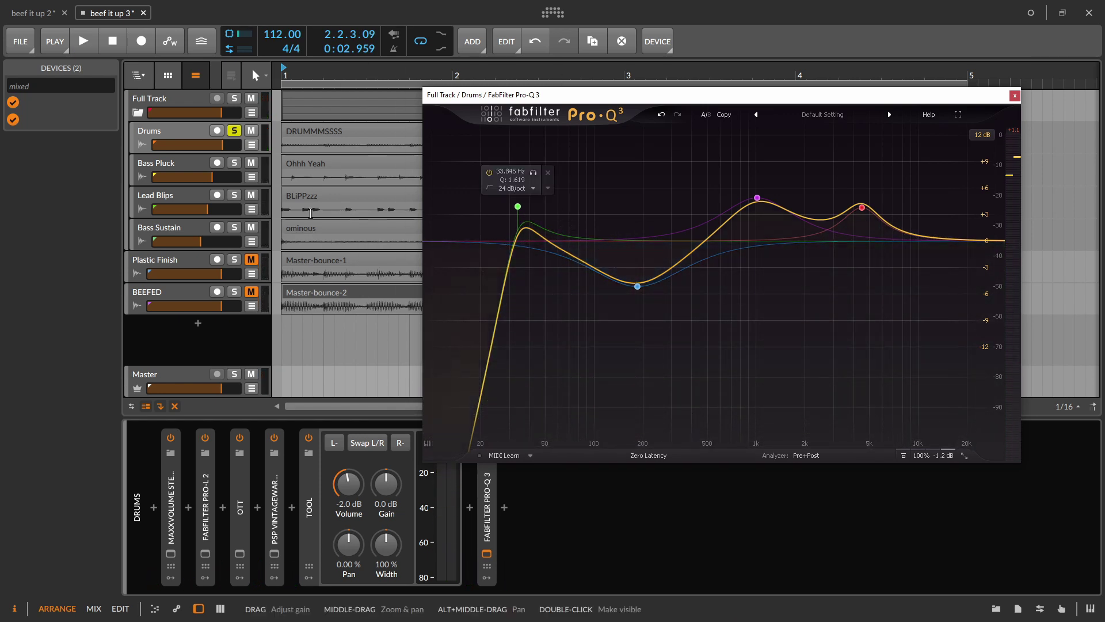
Replay the drums, bypass and re-enable Pro-Q 3's low-cut band, stop playback and close the plug-in window
key(space)
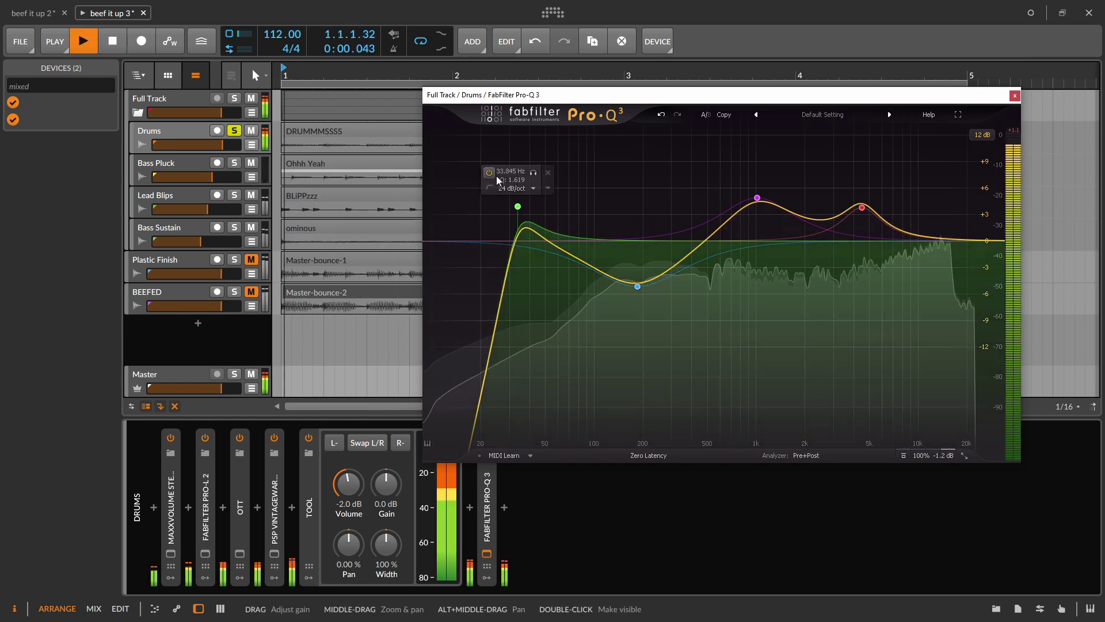
click(492, 175)
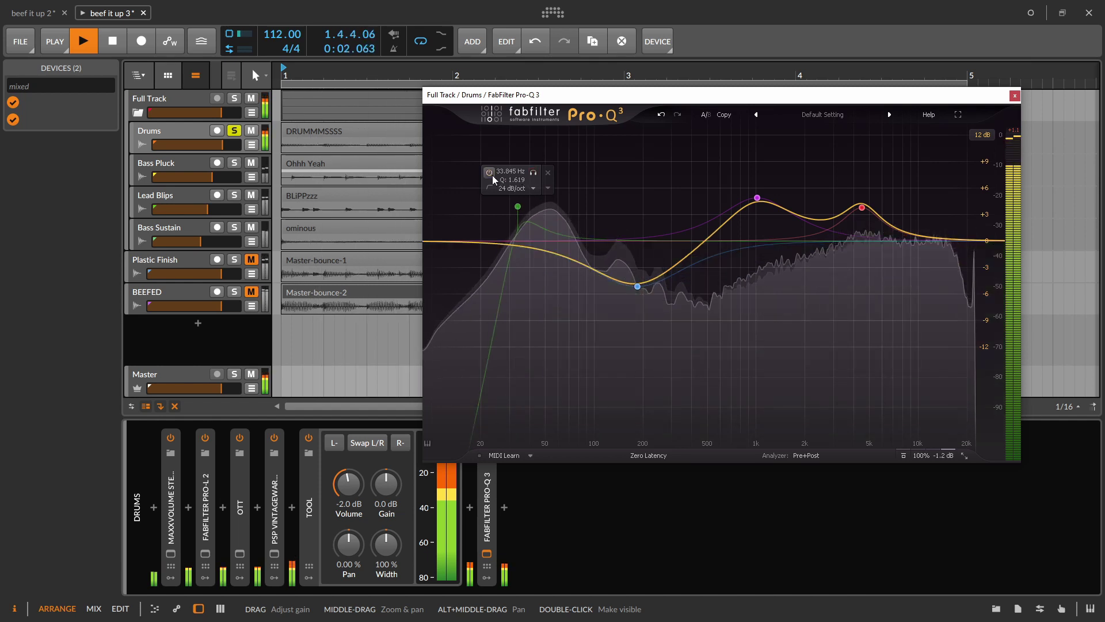
click(492, 174)
key(space)
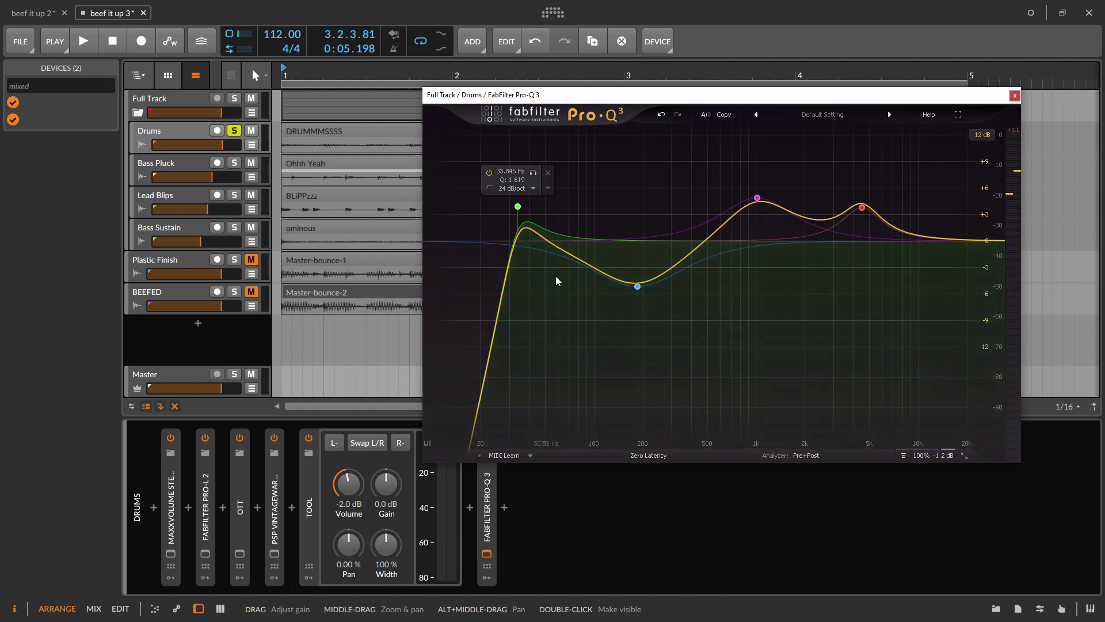
click(1015, 95)
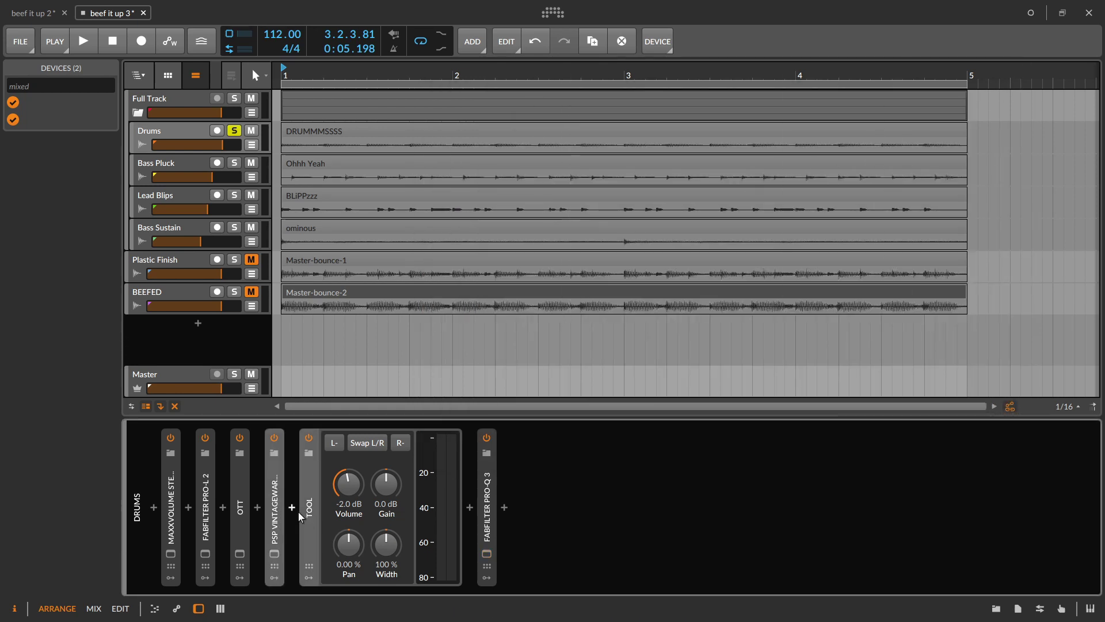
Collapse the Tool device and select all devices in the Drums chain
click(311, 501)
click(344, 491)
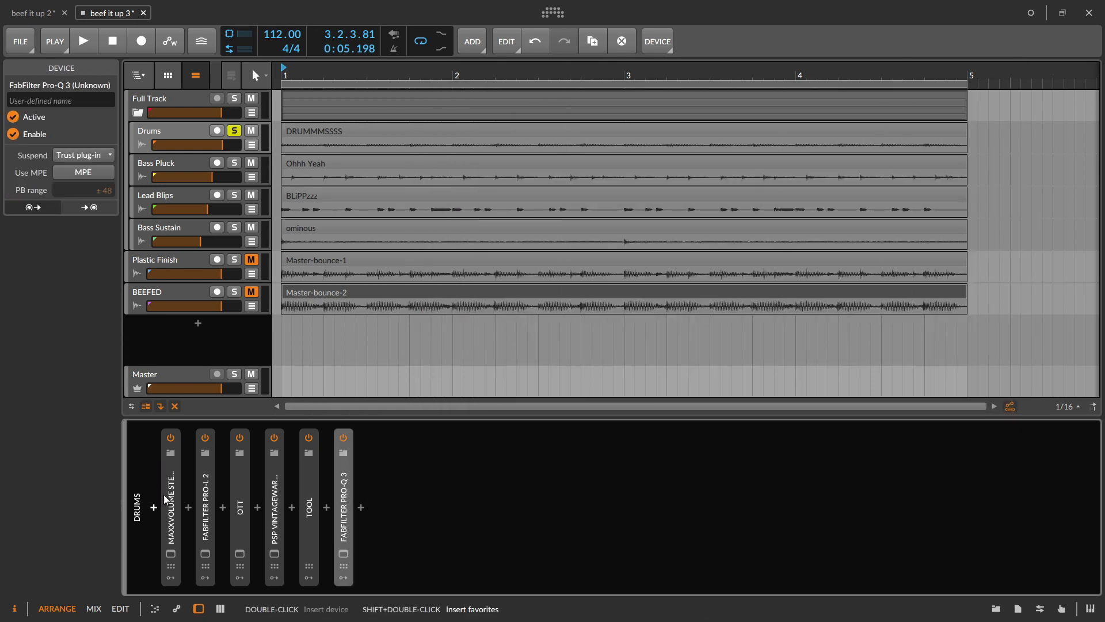
key(ctrl+a)
Play the drums and toggle the whole device chain off and on twice, leaving every device enabled and playback stopped
key(space)
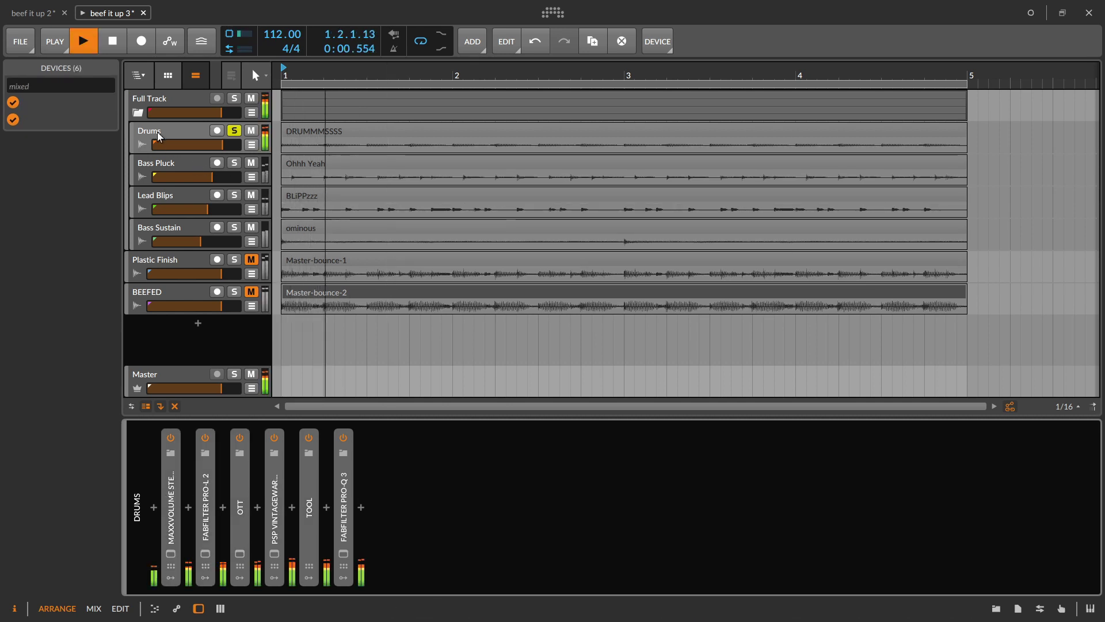
click(13, 120)
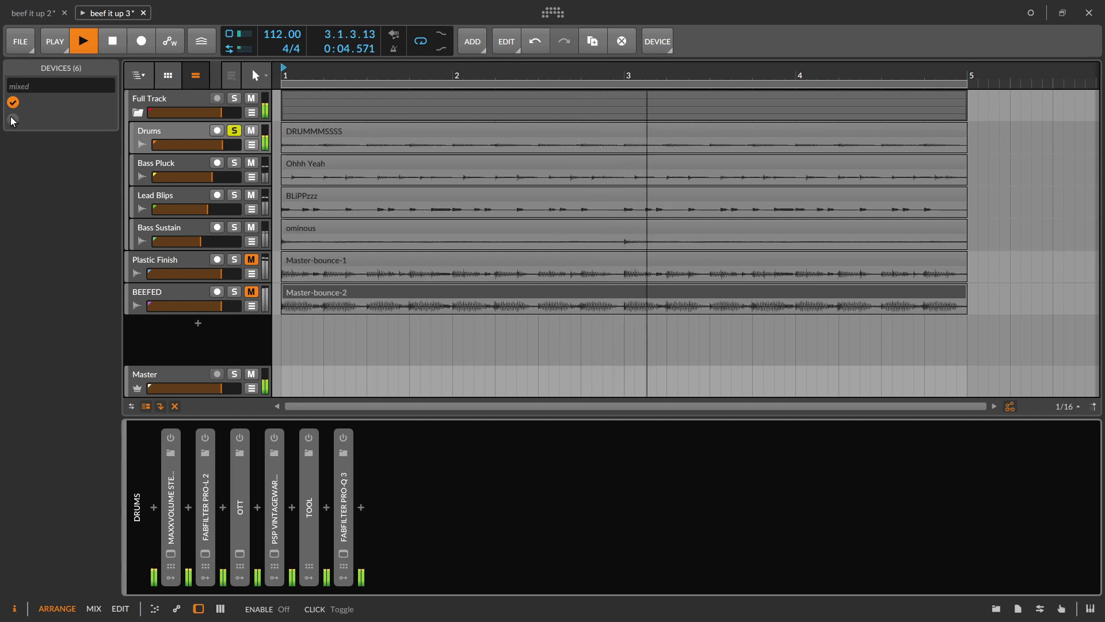
click(13, 119)
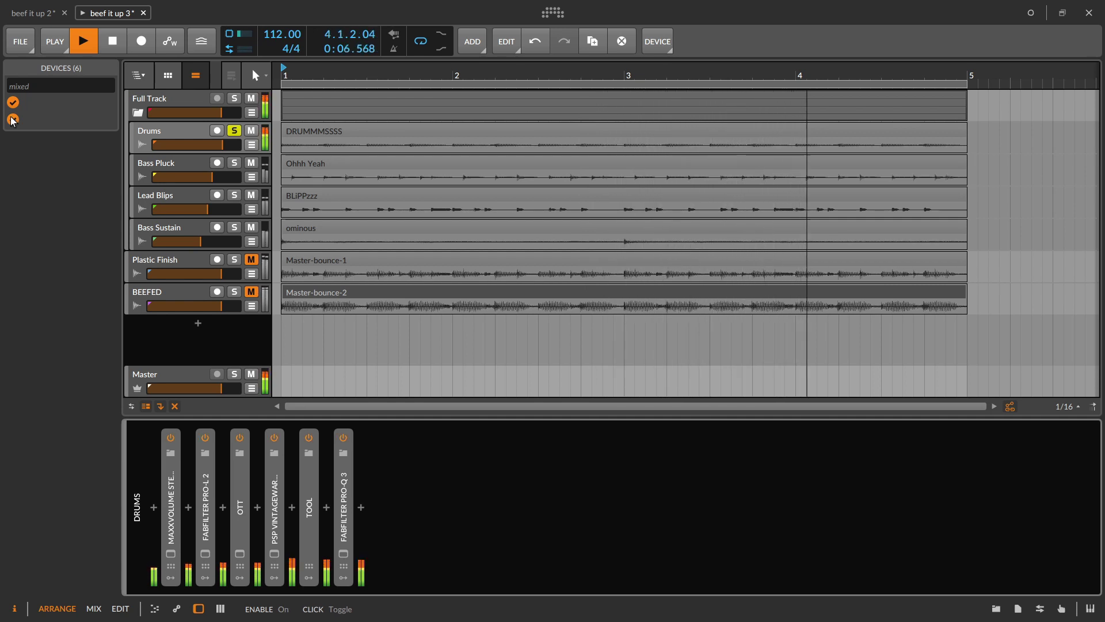
click(12, 119)
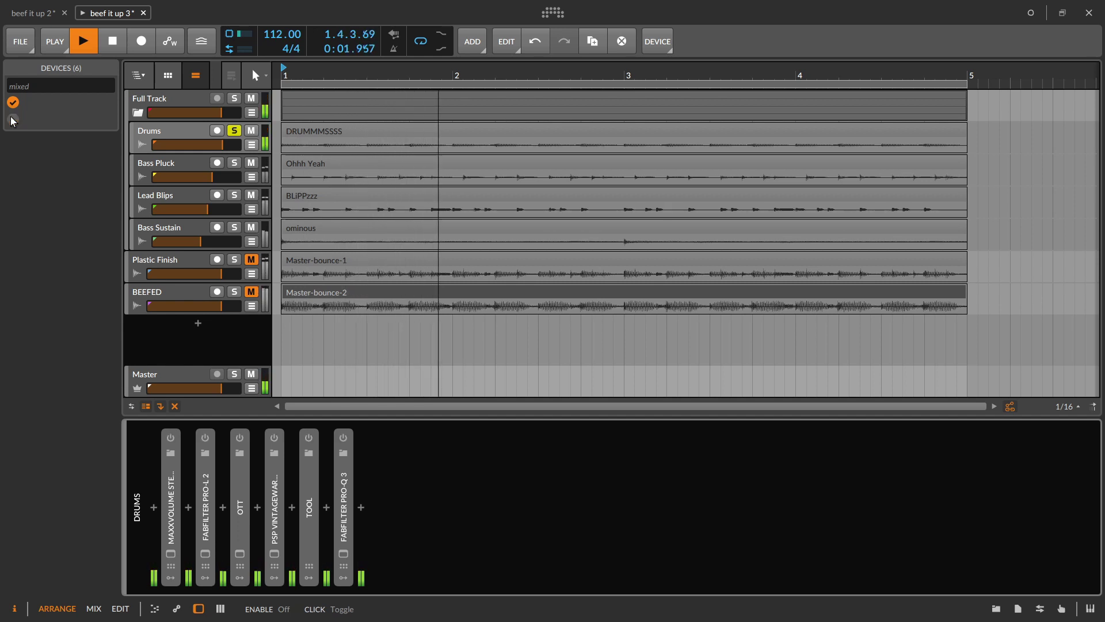
click(13, 120)
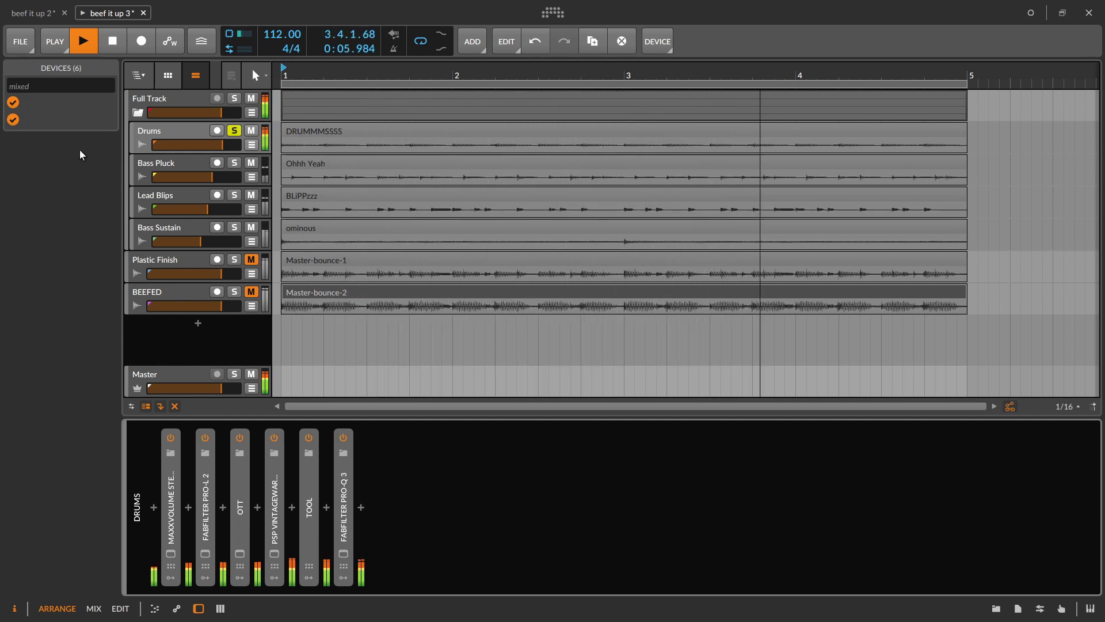
key(space)
In the beef it up 2 project, audition the soloed Bass Pluck without and with the Full Track devices, leaving them enabled and playback stopped
key(ctrl+Tab)
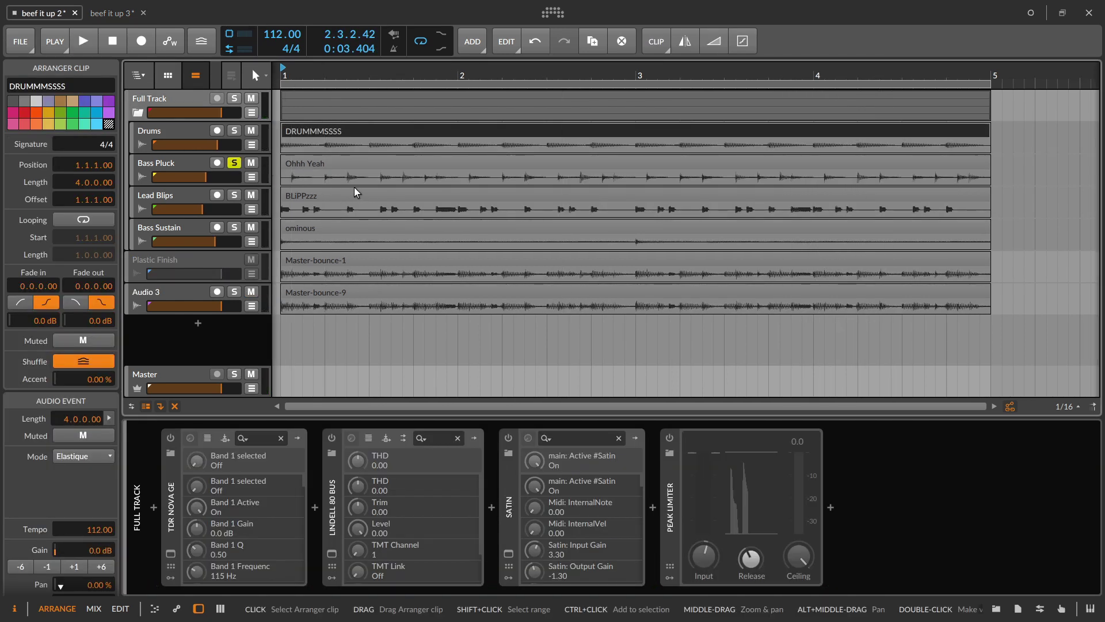
key(space)
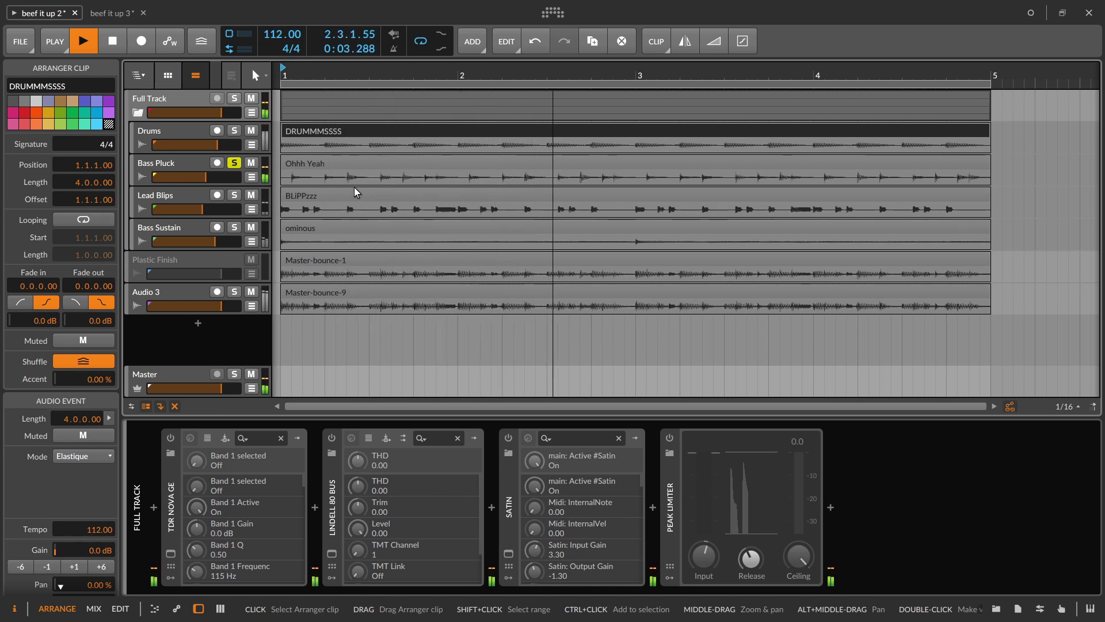
key(space)
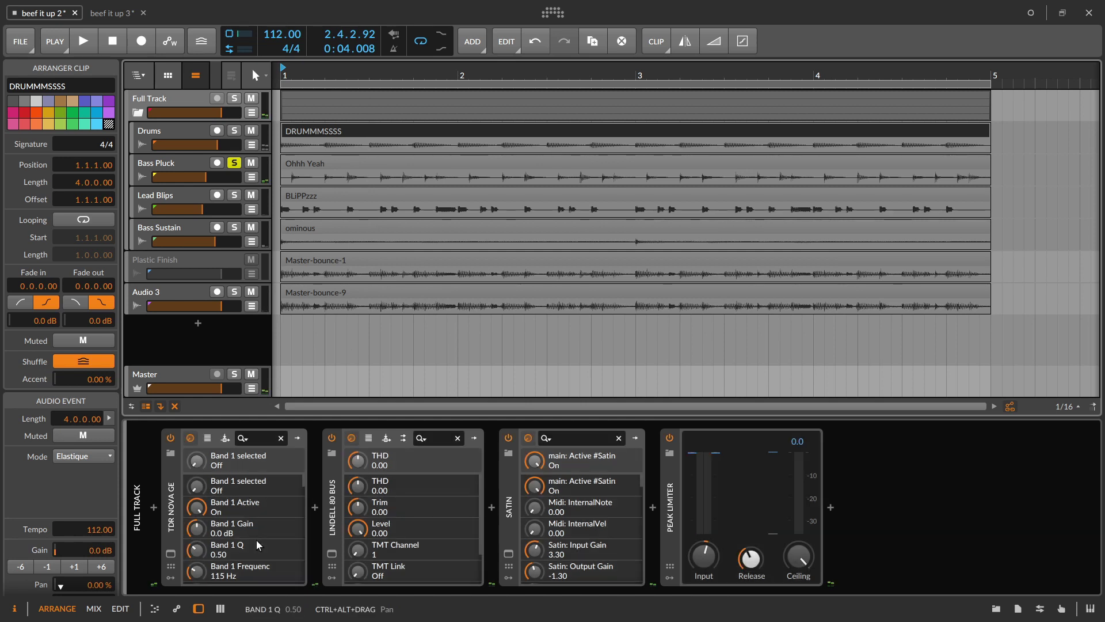
key(space)
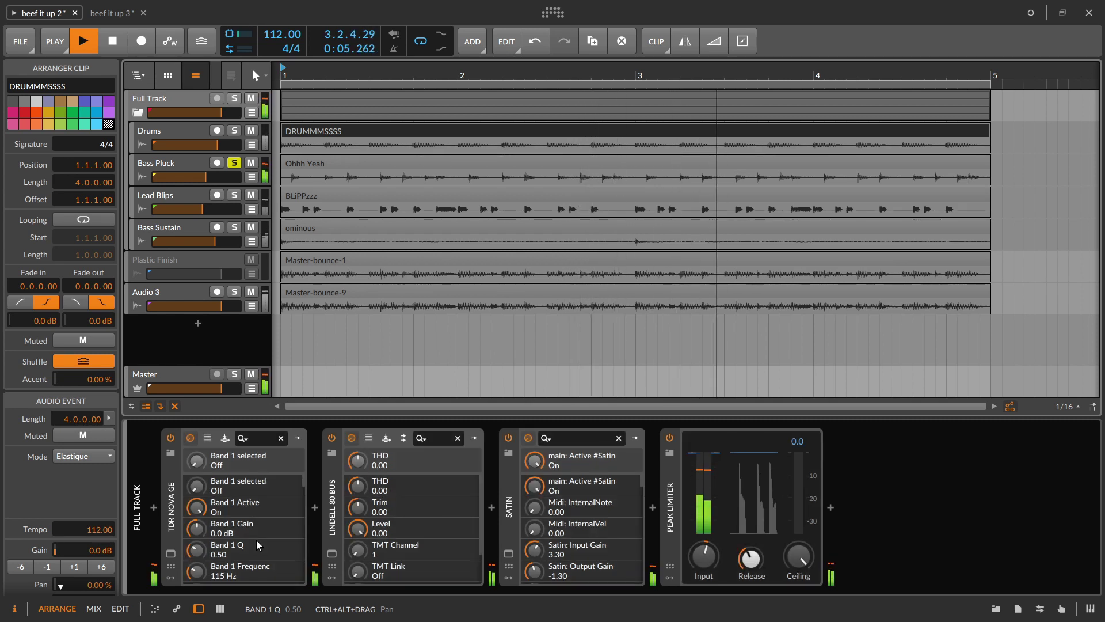
key(space)
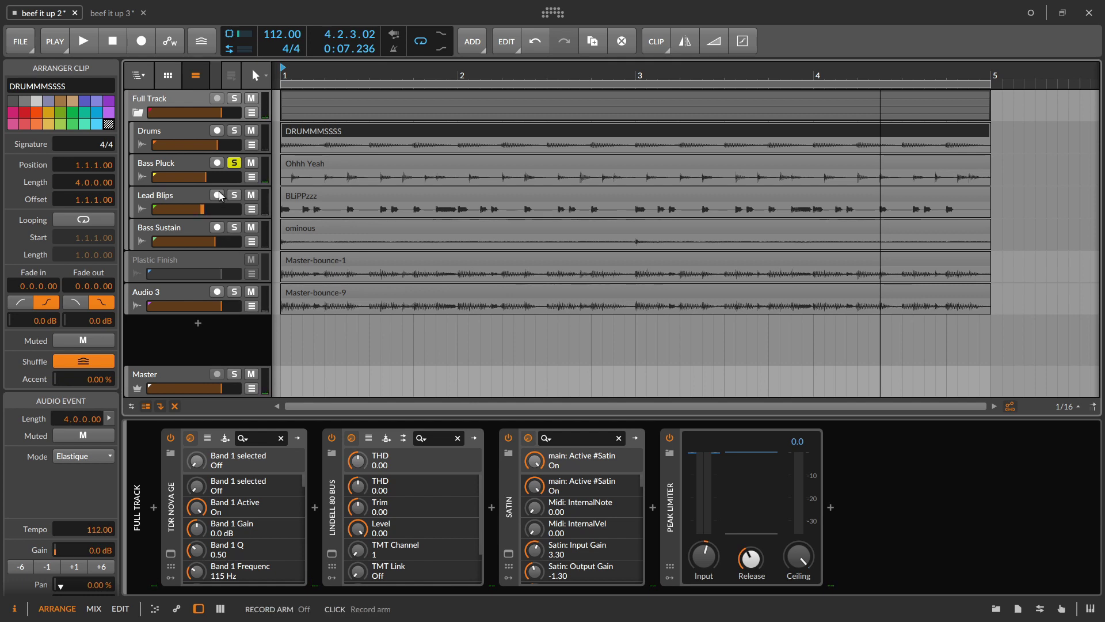
Return to the beef it up 3 project, solo Bass Pluck and compare it playing with Comeback Kid off and on
click(113, 14)
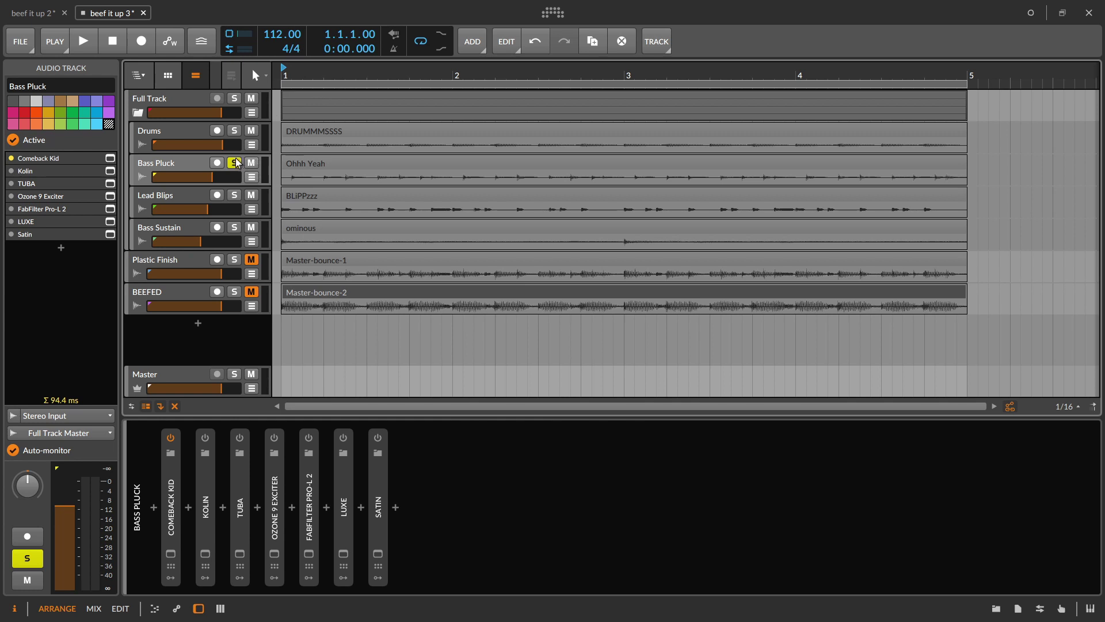
key(space)
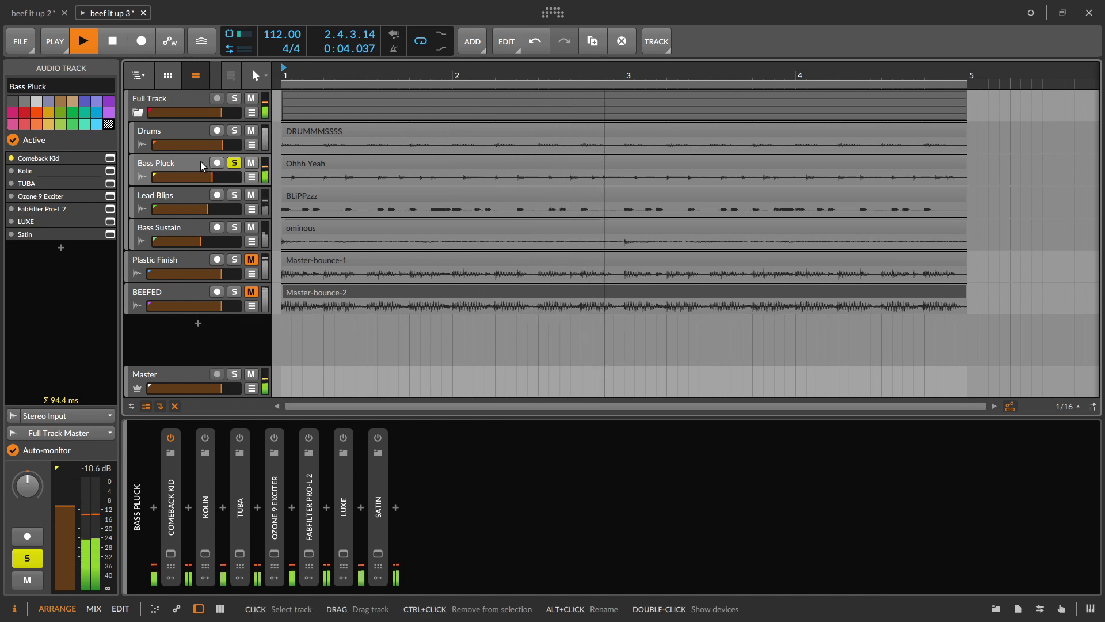
click(172, 438)
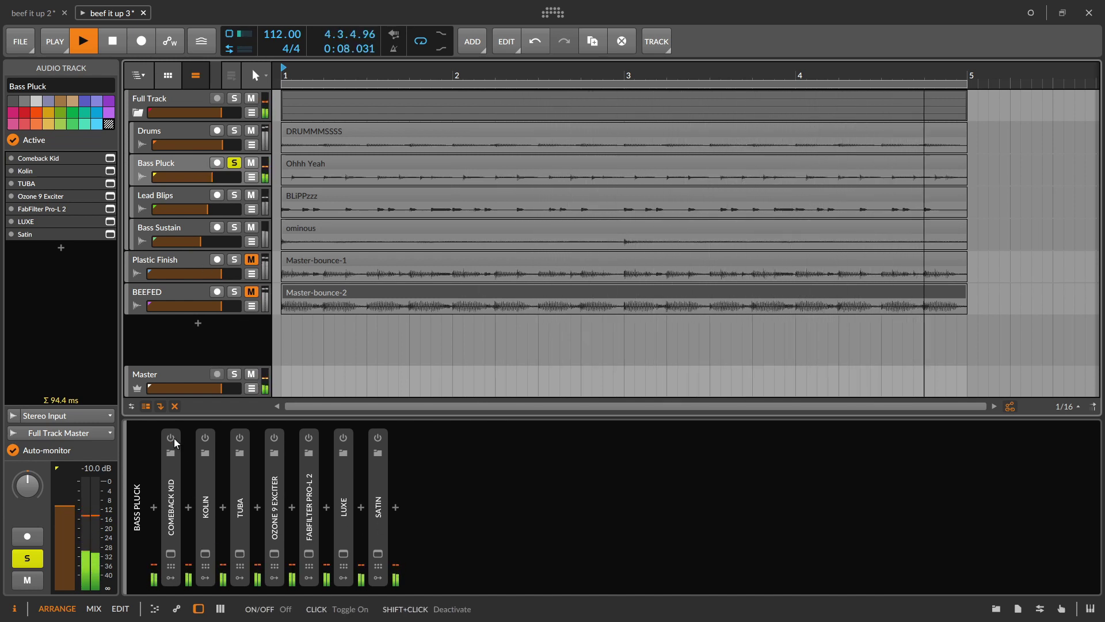
click(174, 437)
Show Comeback Kid's window, toggle the delay during playback and leave it enabled, closing its window and stopping playback
click(170, 553)
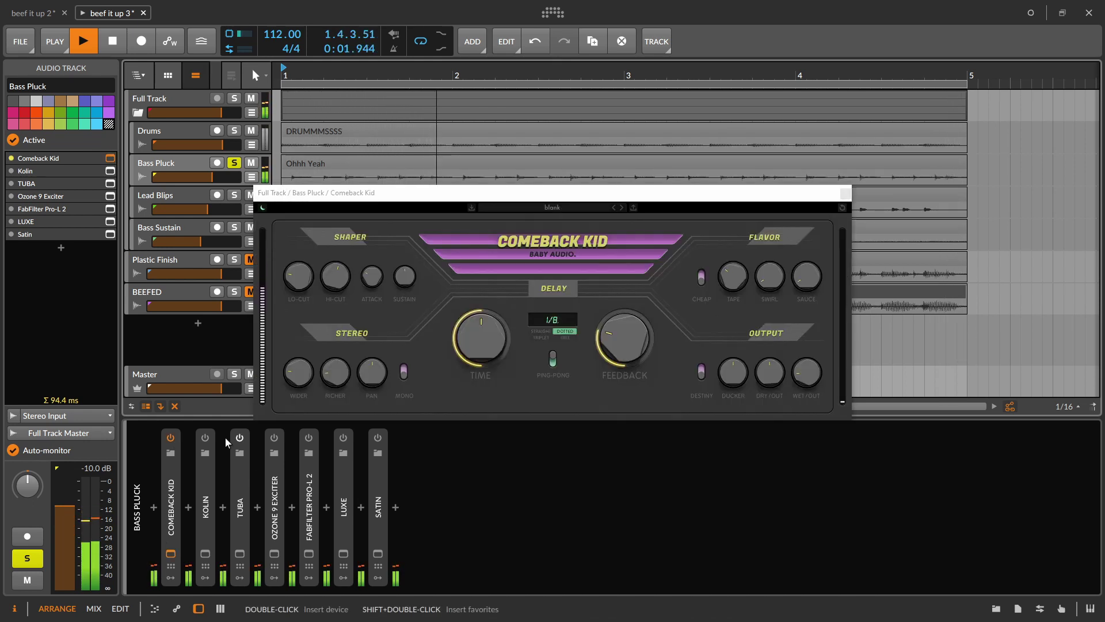
click(172, 438)
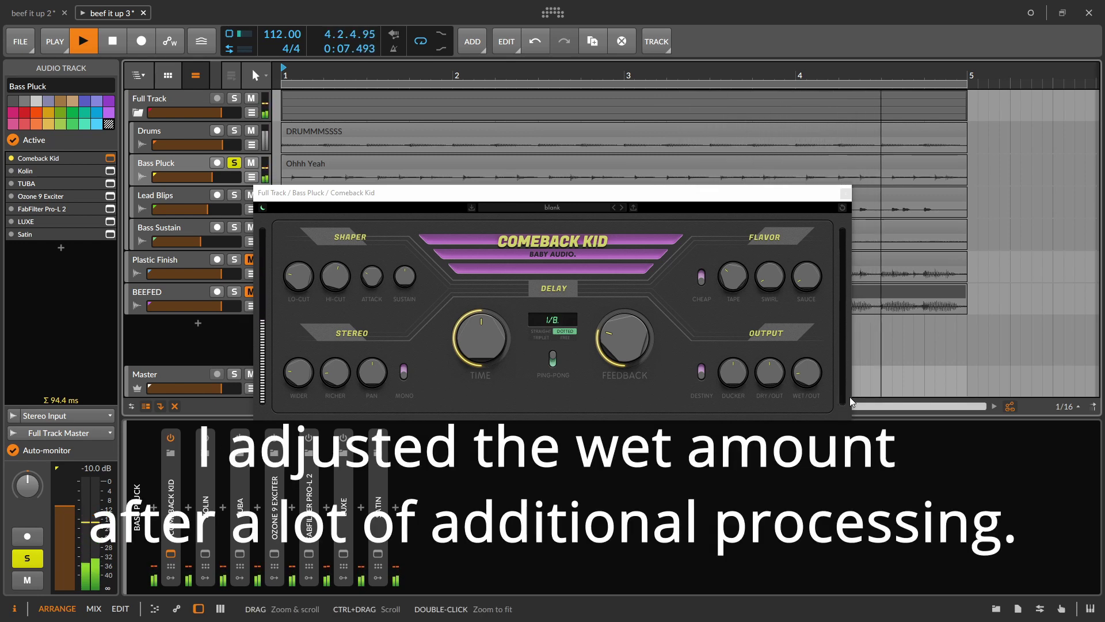
click(844, 193)
key(space)
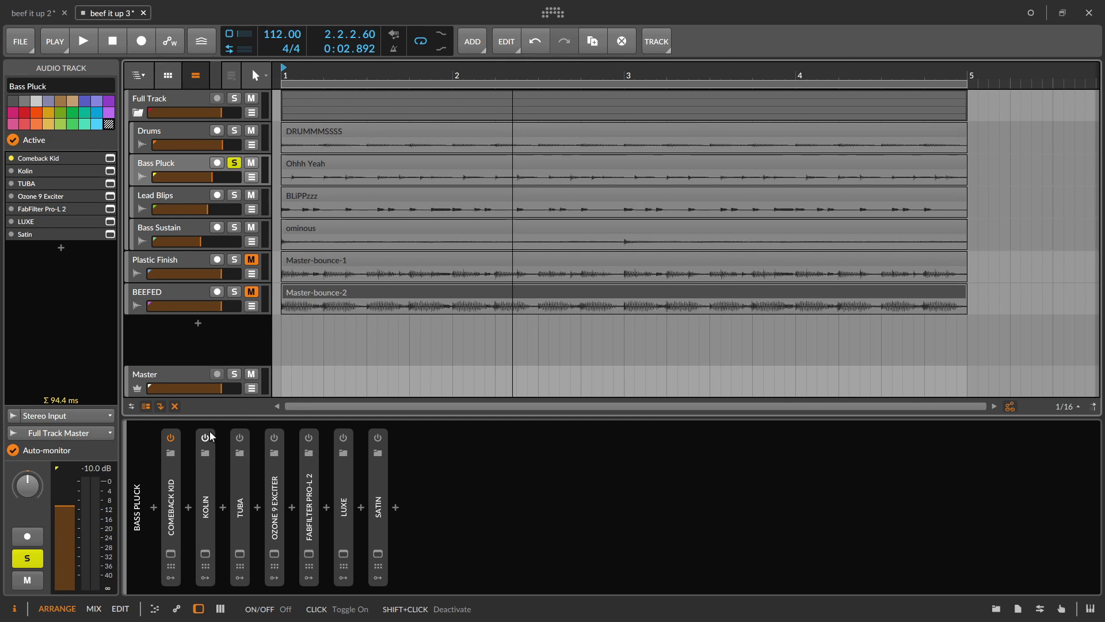
Enable Kolin on Bass Pluck and compare Comeback Kid off and on during playback, leaving both enabled and playback stopped
click(205, 437)
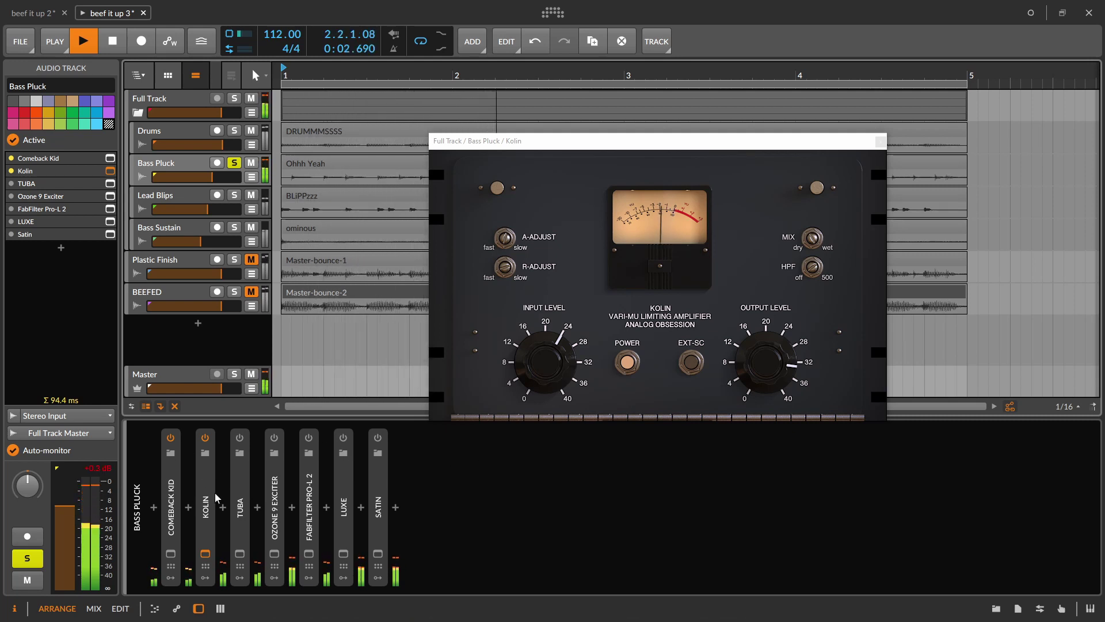
click(171, 439)
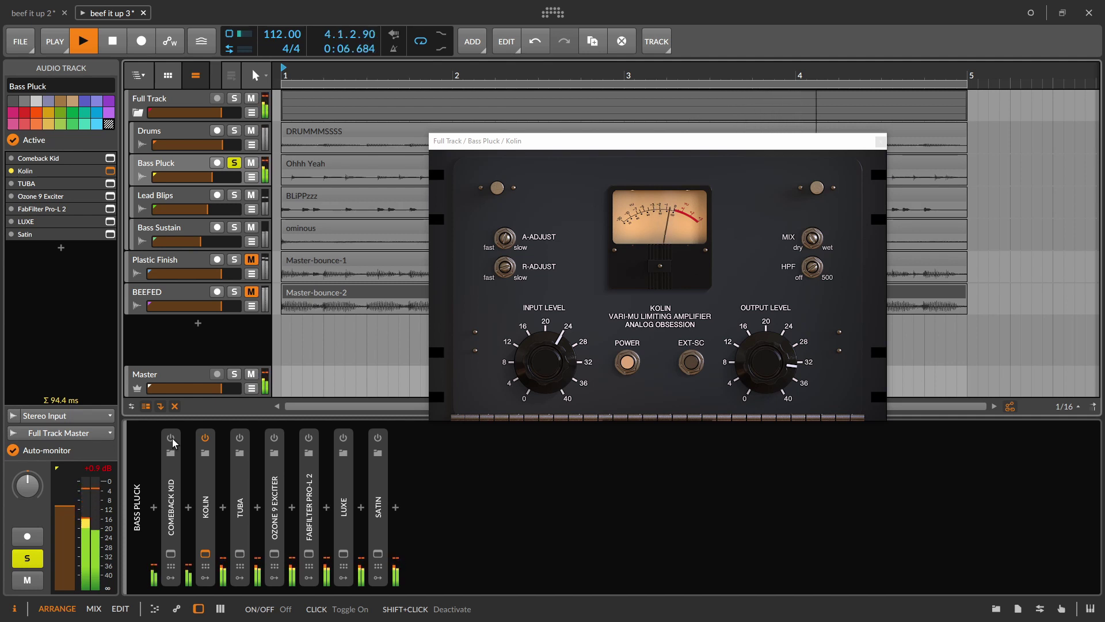
click(171, 438)
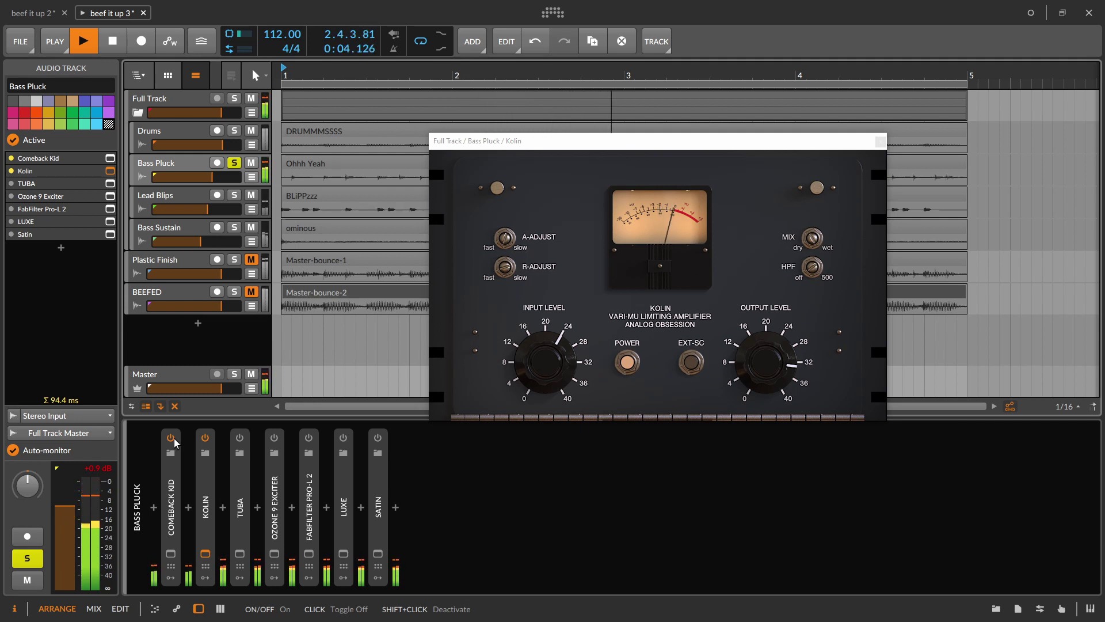
key(space)
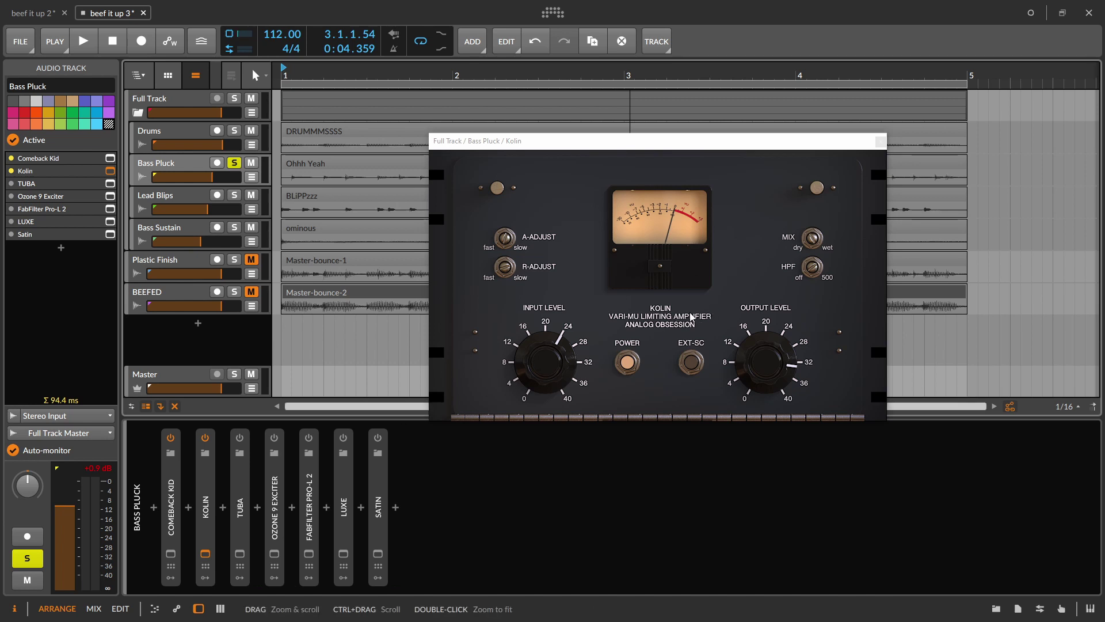
Enable TUBA and compare it off and on during playback, leaving it enabled with its window shown over Kolin's
click(240, 438)
key(space)
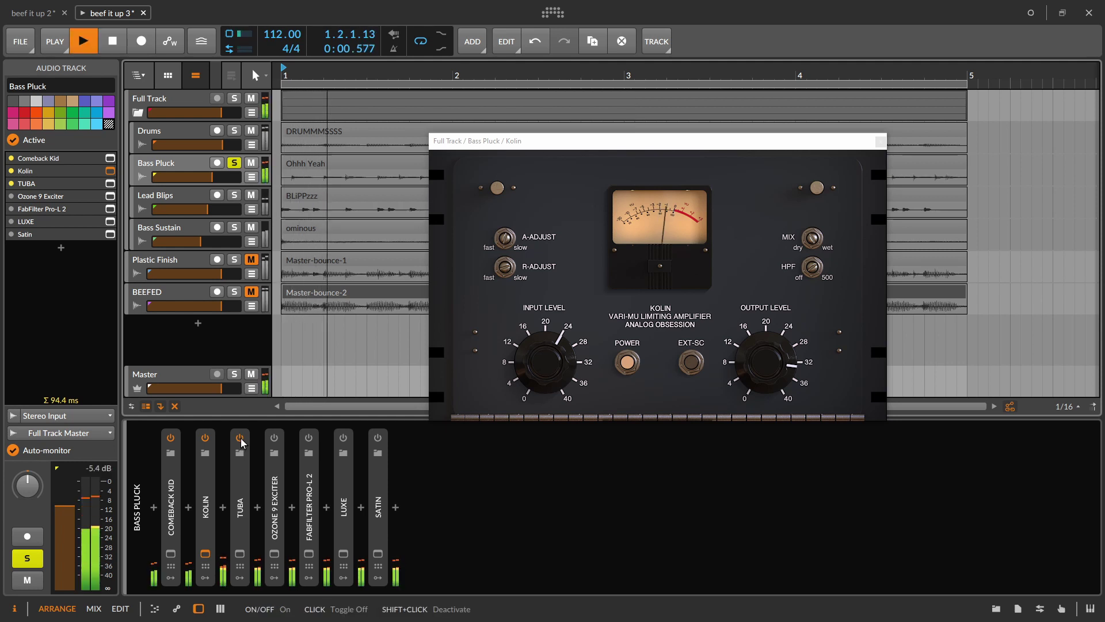
click(240, 438)
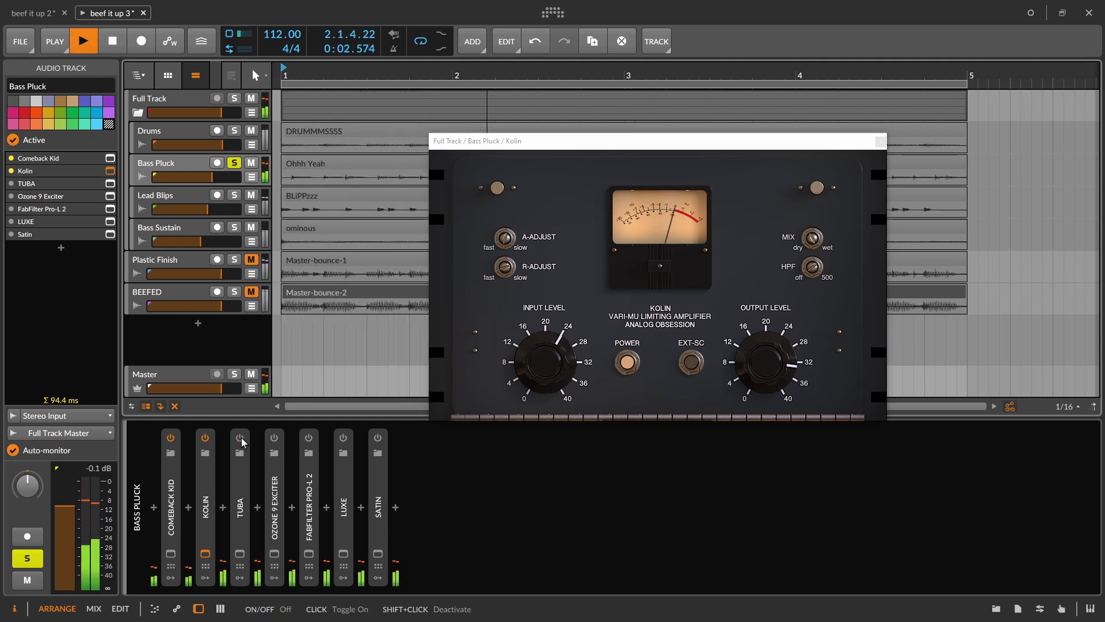
click(240, 438)
click(240, 554)
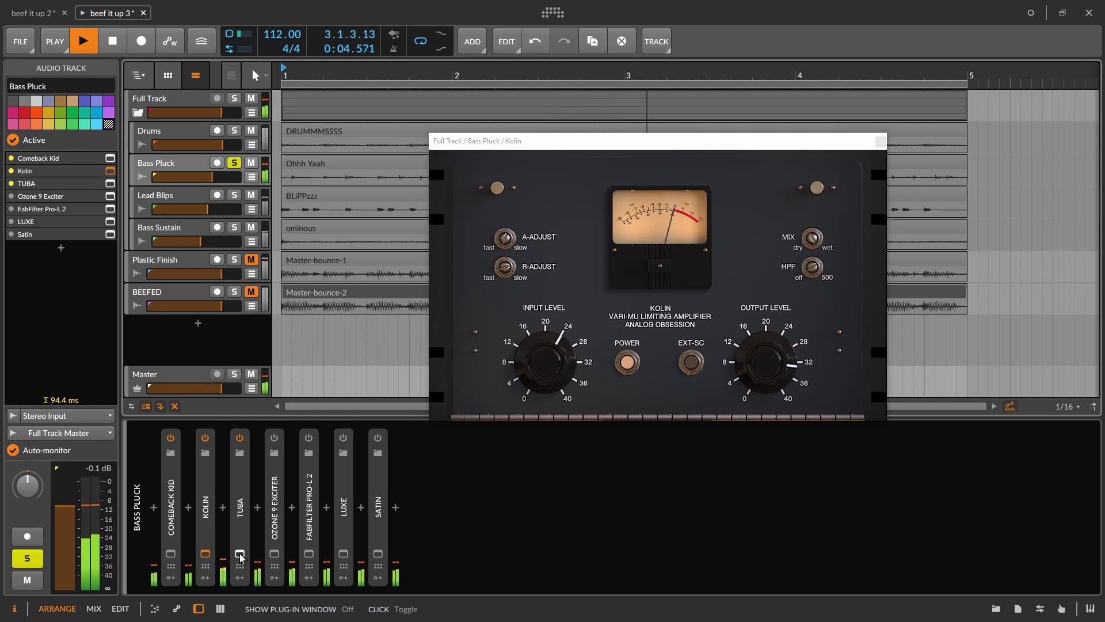
drag(586, 117, 773, 149)
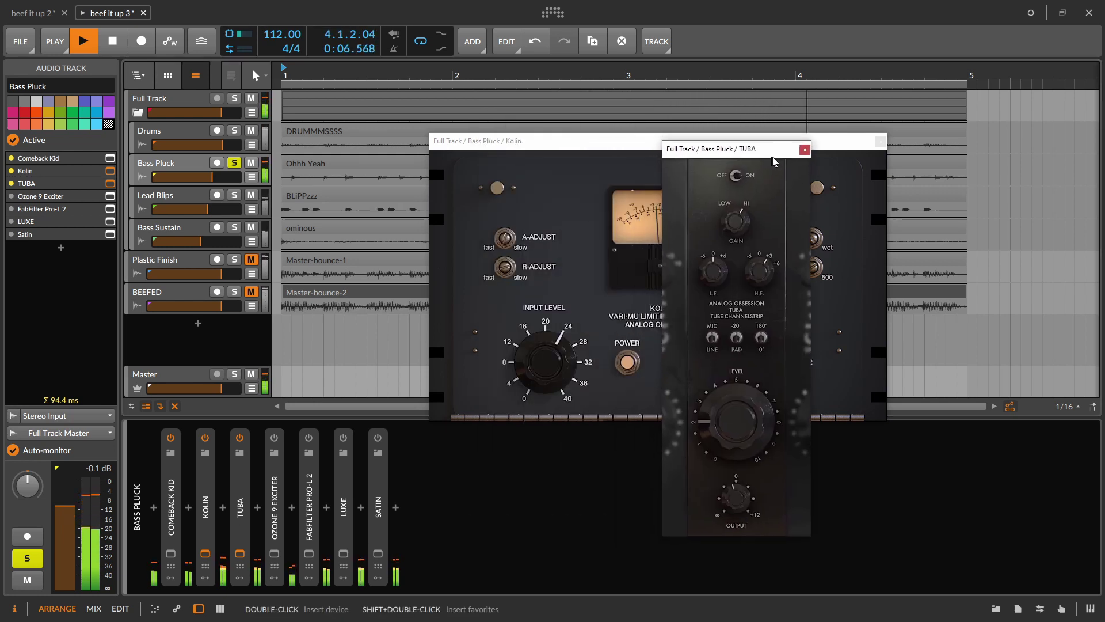
Toggle Comeback Kid, Kolin and TUBA off and on together during playback, leaving them enabled with playback stopped and both plug-in windows closed
click(171, 492)
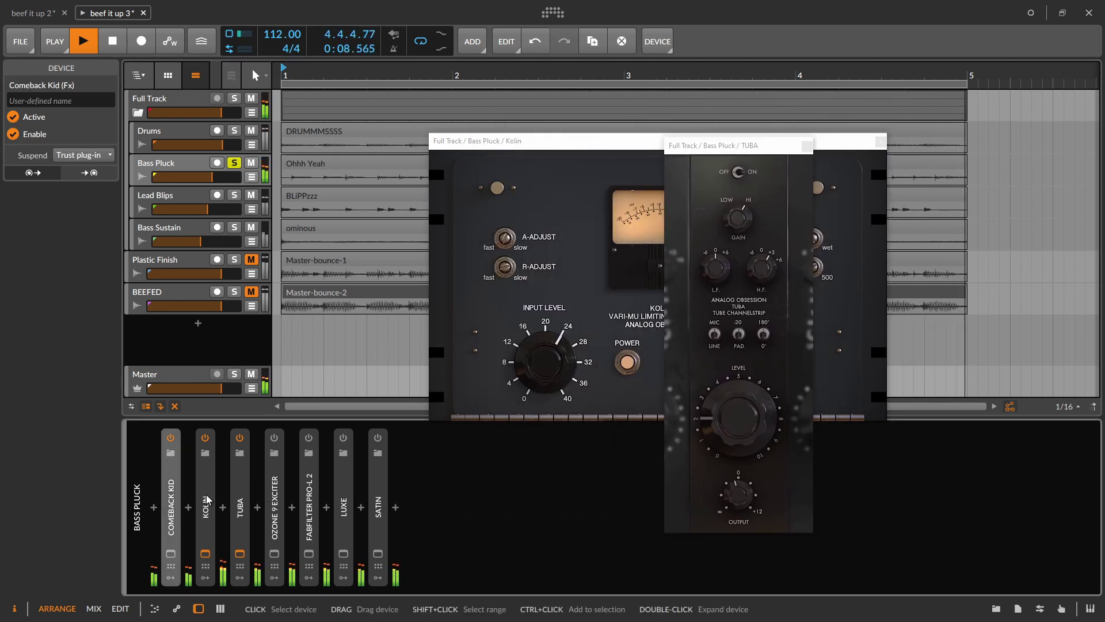
ctrl+click(205, 492)
ctrl+click(240, 492)
click(12, 119)
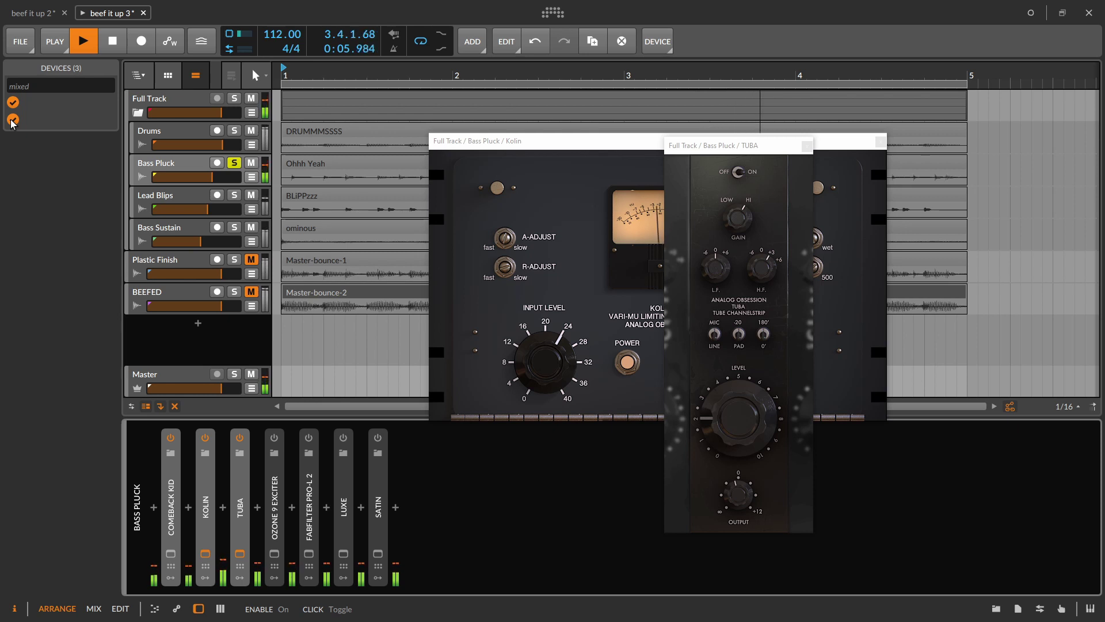
click(12, 120)
key(space)
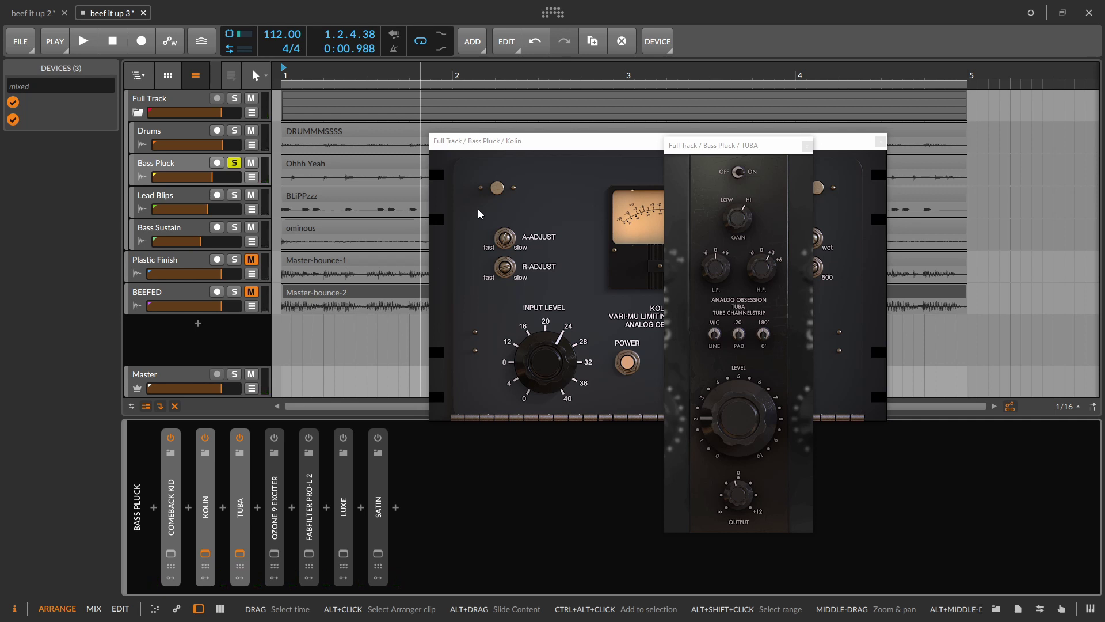
click(807, 145)
click(880, 141)
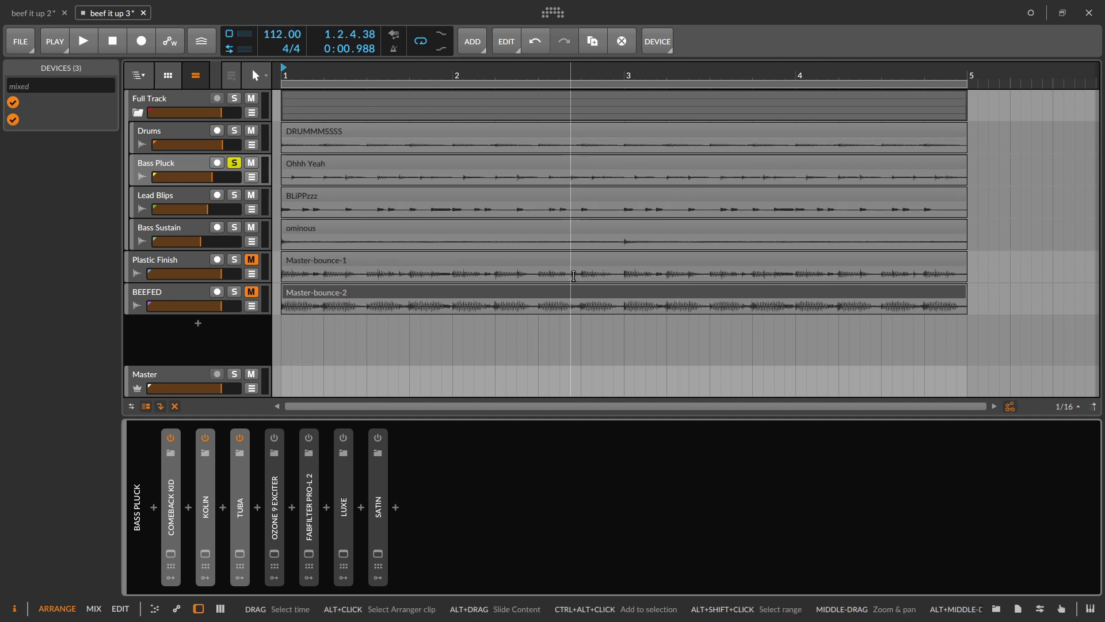
Show the Ozone 9 Exciter window on Bass Pluck and move it clear of the device chain
click(278, 482)
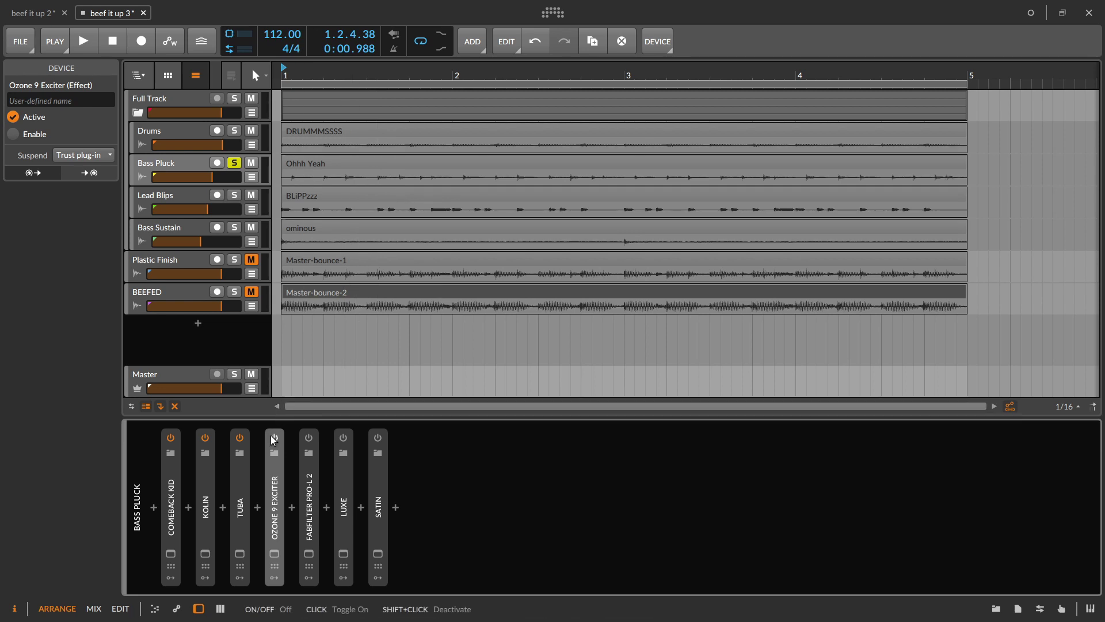
click(268, 560)
click(267, 558)
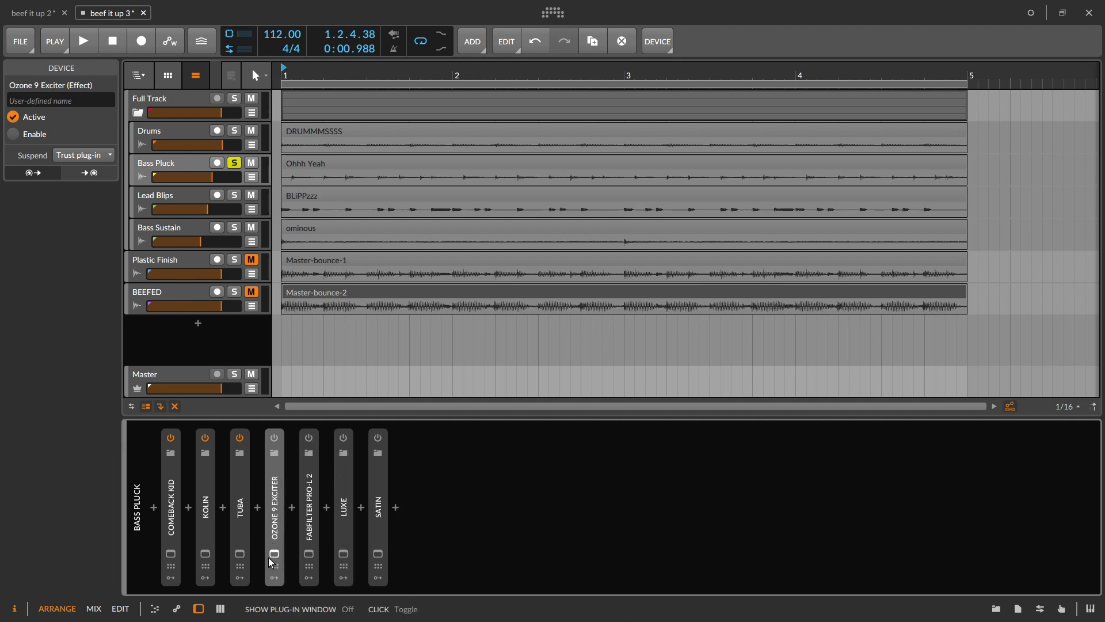
click(269, 554)
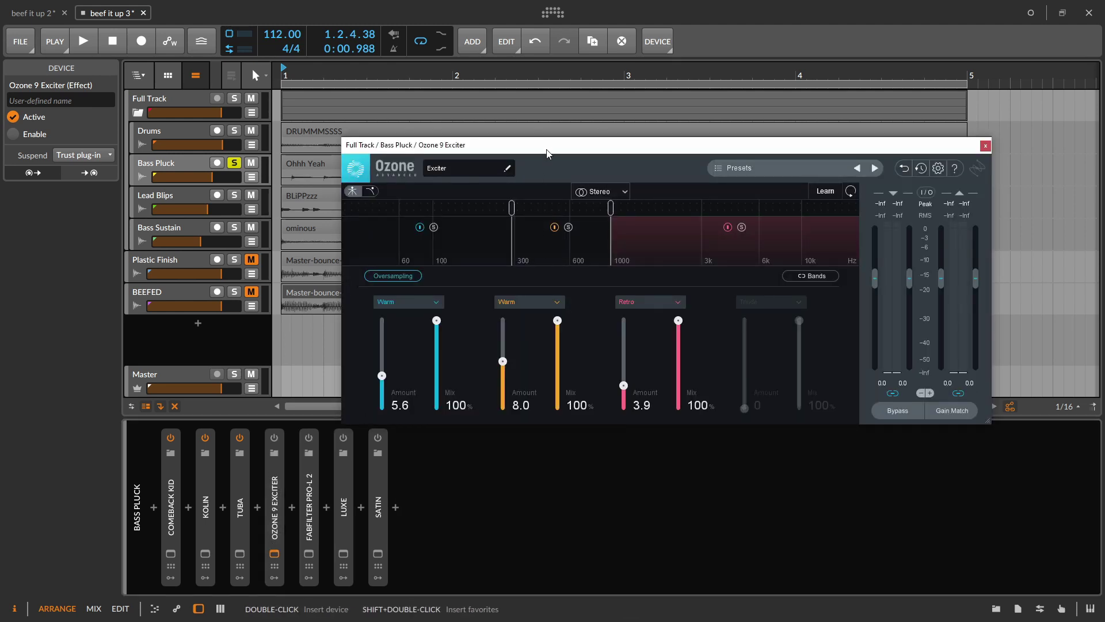
drag(551, 151, 610, 115)
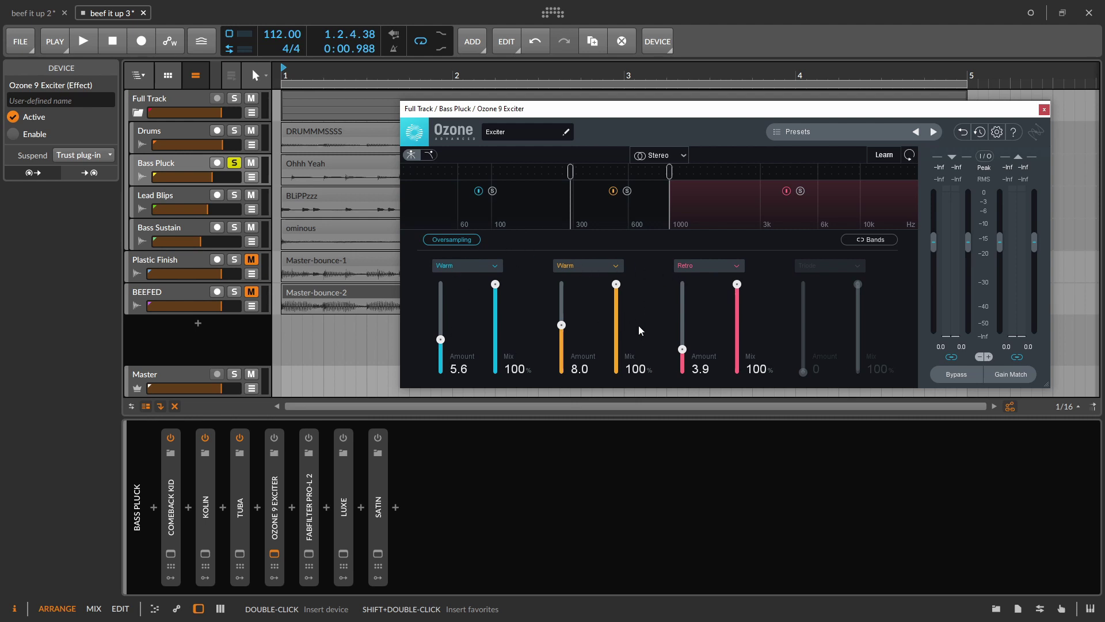
Enable Ozone 9 Exciter and compare it off and on repeatedly during playback, leaving it enabled and playback stopped
click(274, 437)
key(space)
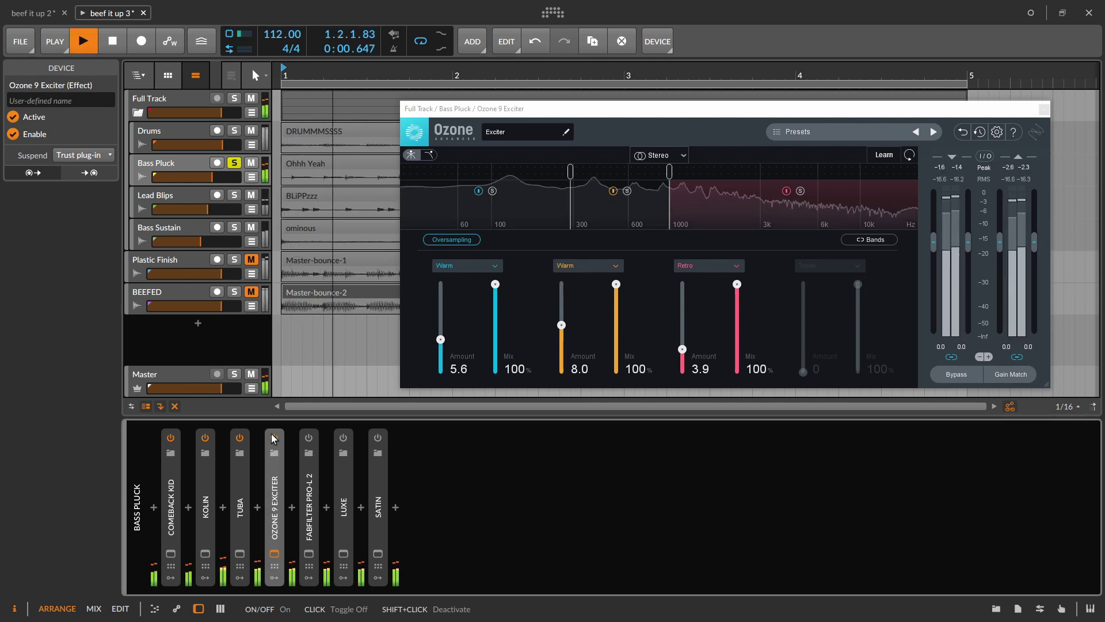
click(274, 437)
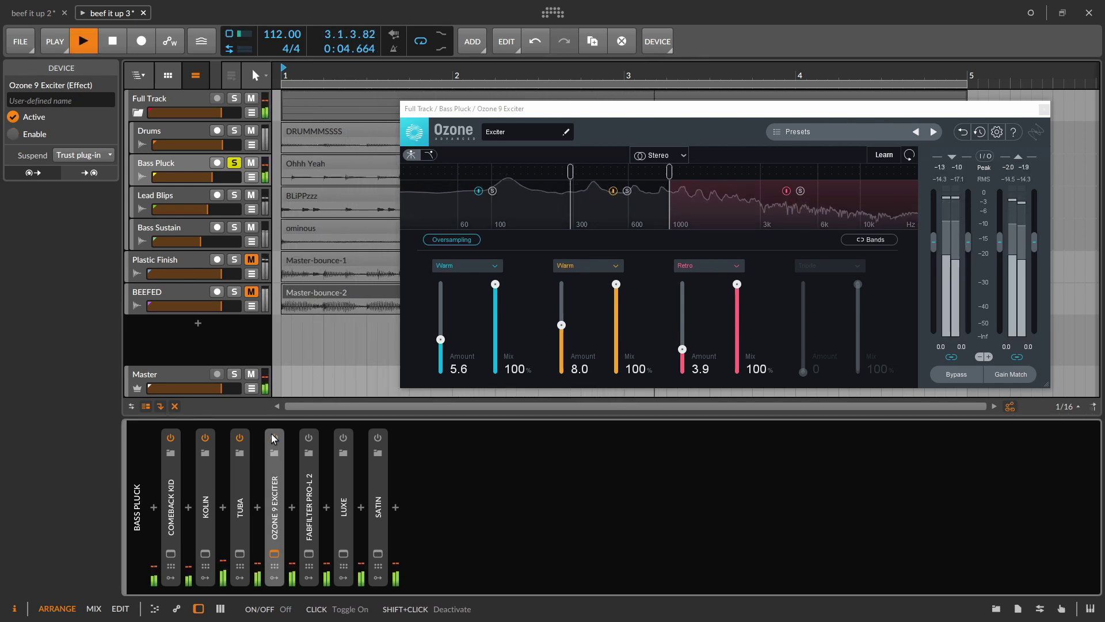
click(274, 438)
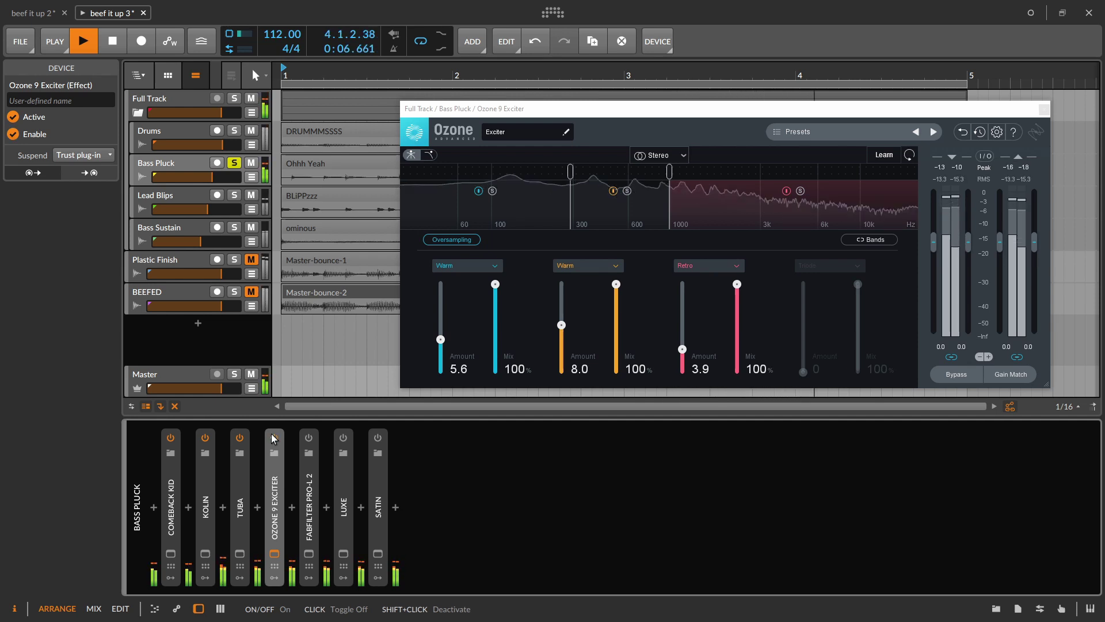
click(274, 438)
click(274, 437)
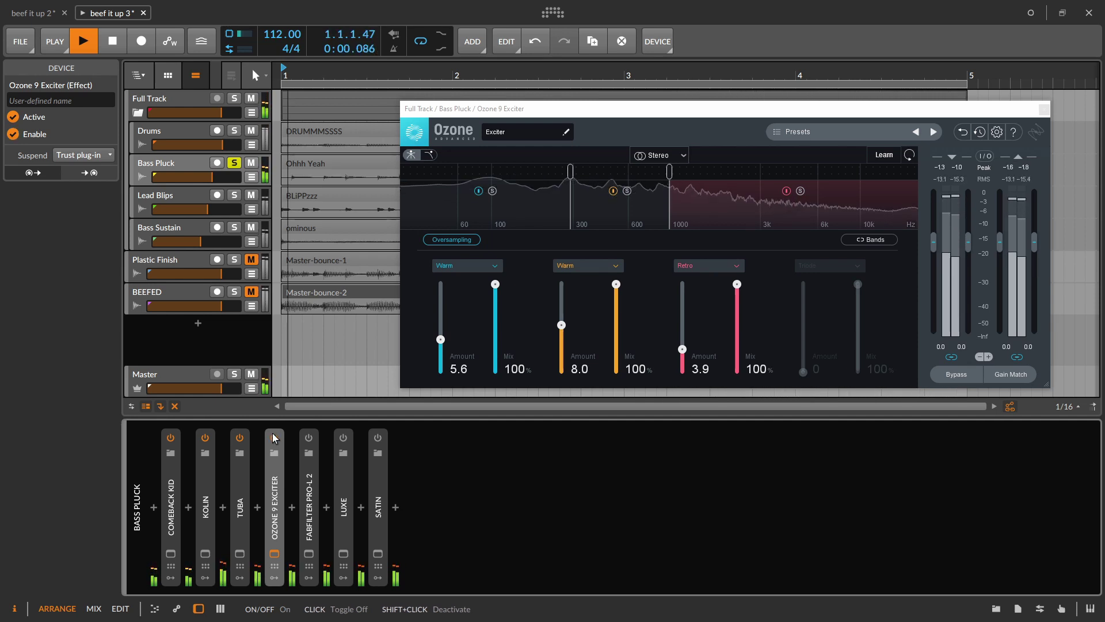
key(space)
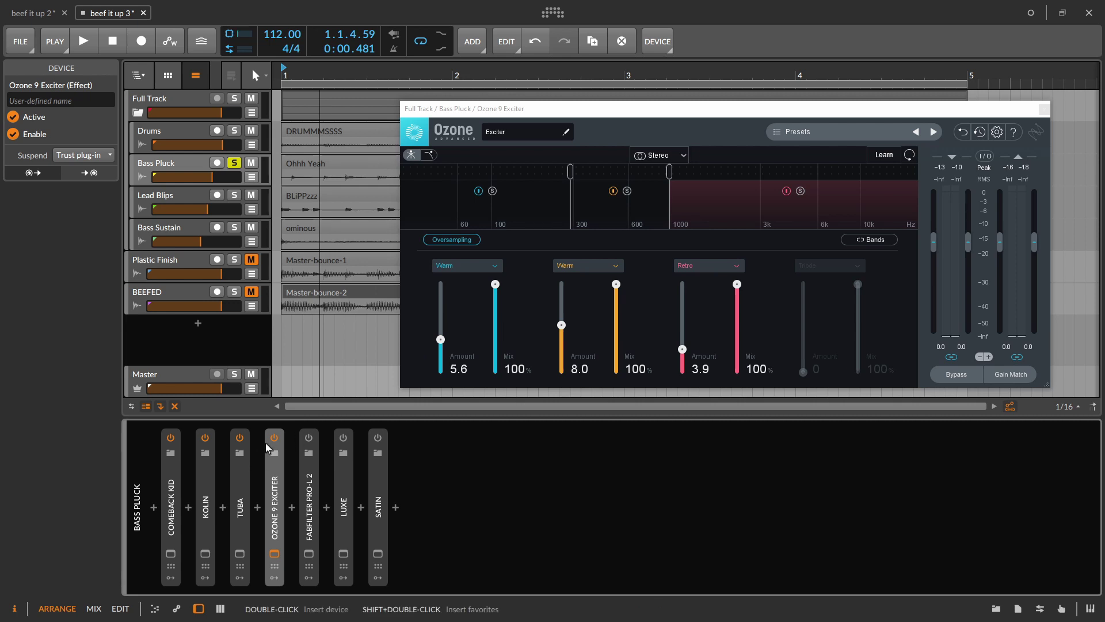
key(space)
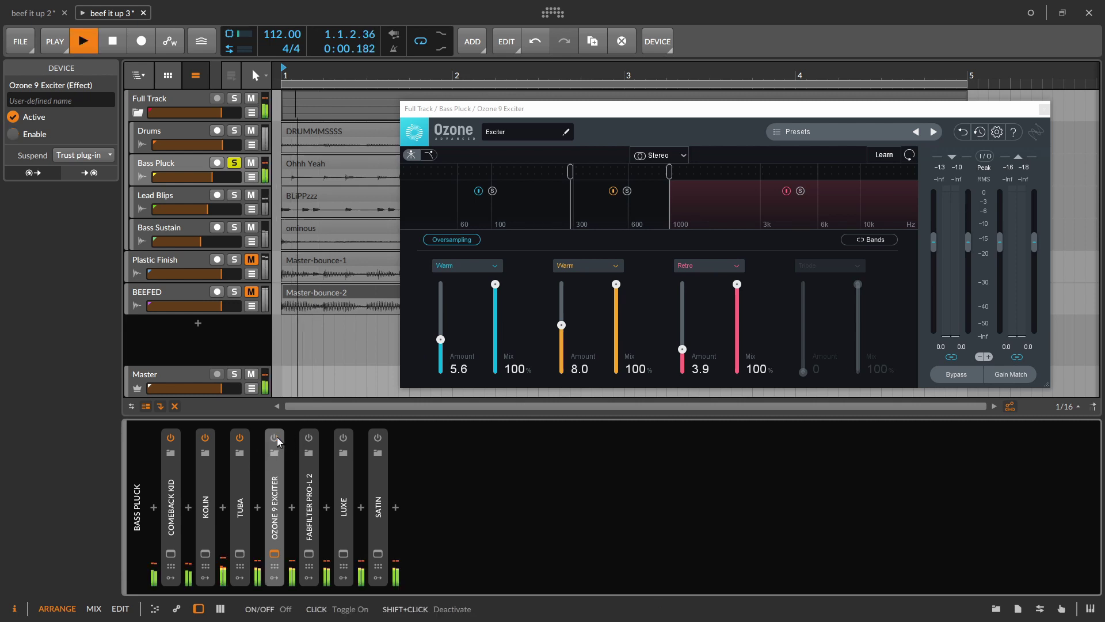
click(277, 441)
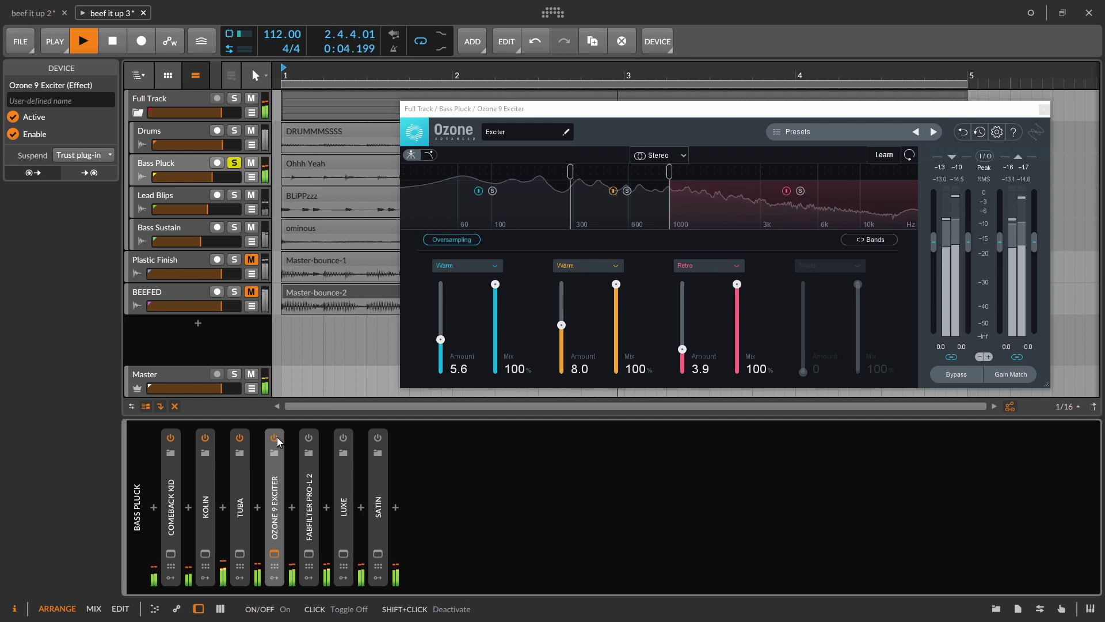
key(space)
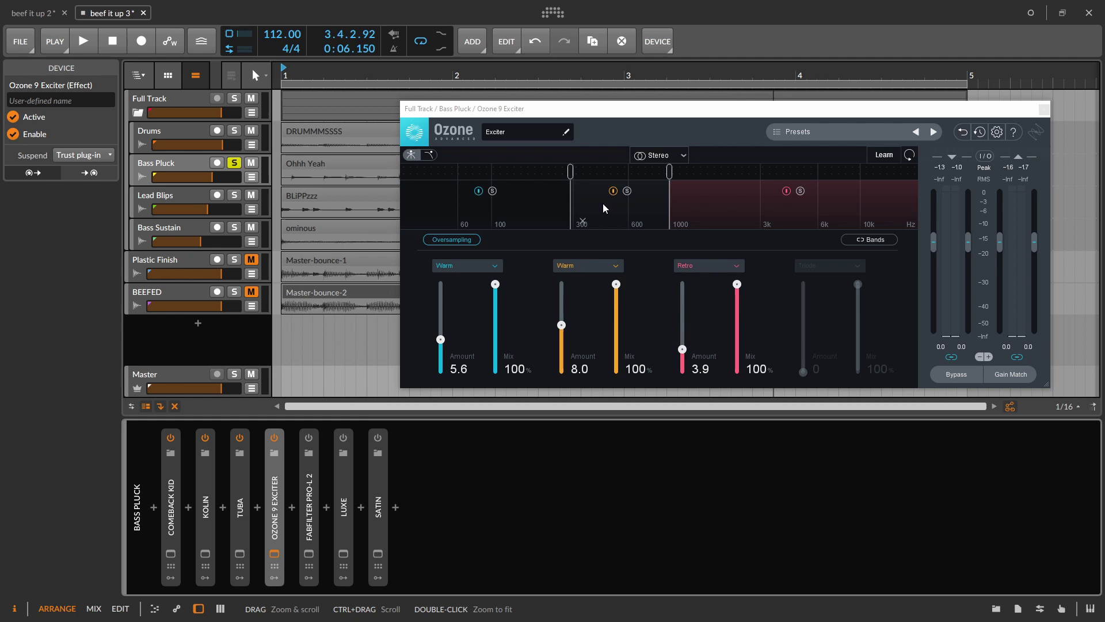
Enable FabFilter Pro-L 2 during playback and show its window clear of the device chain, closing the Ozone 9 Exciter window
key(space)
click(308, 438)
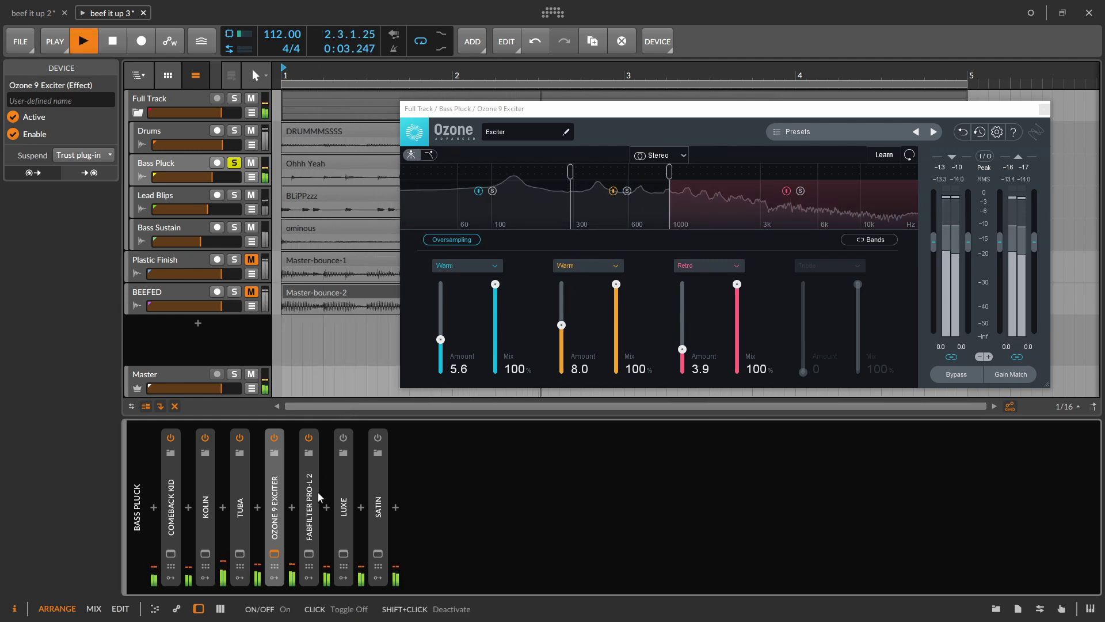
click(308, 553)
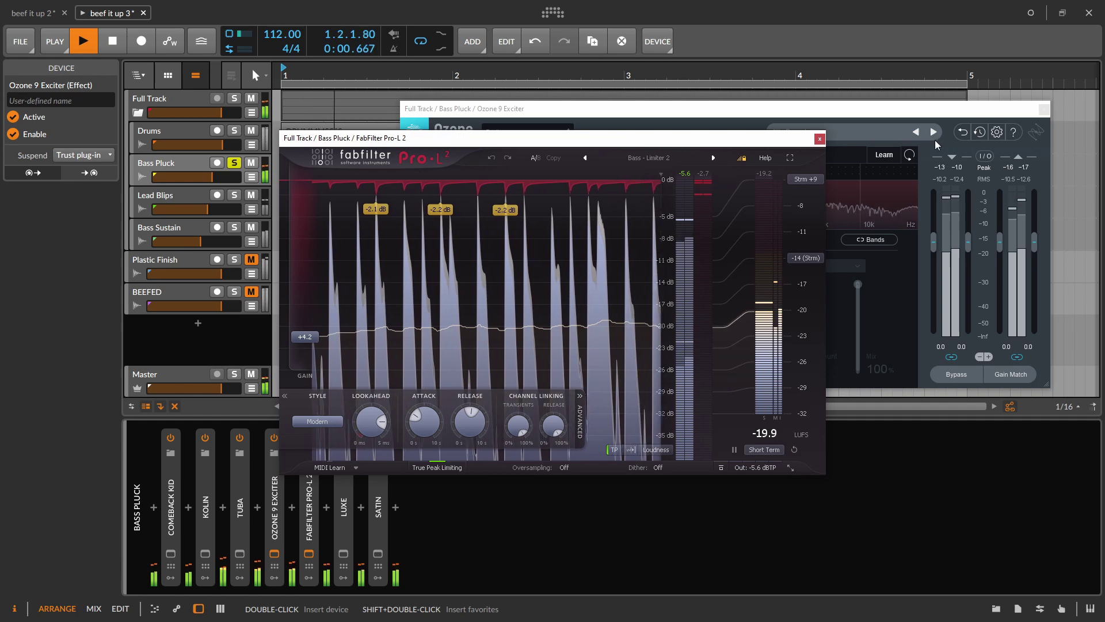
click(1049, 112)
click(1042, 108)
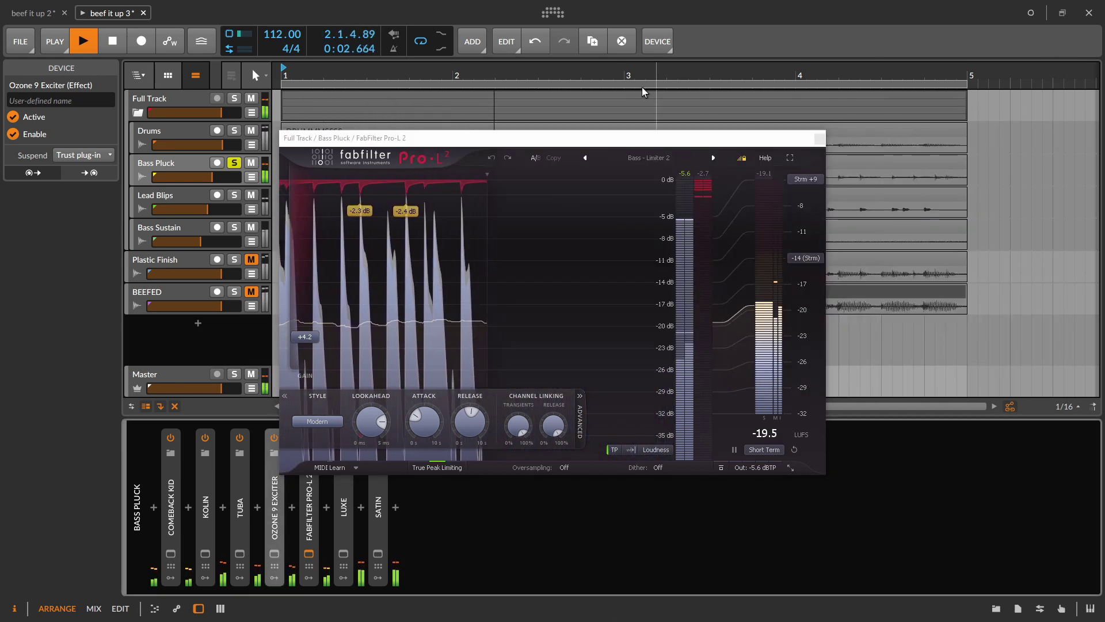
drag(568, 135, 711, 138)
Toggle FabFilter Pro-L 2 off and on while playing, leaving it enabled with its window closed and playback stopped
click(308, 439)
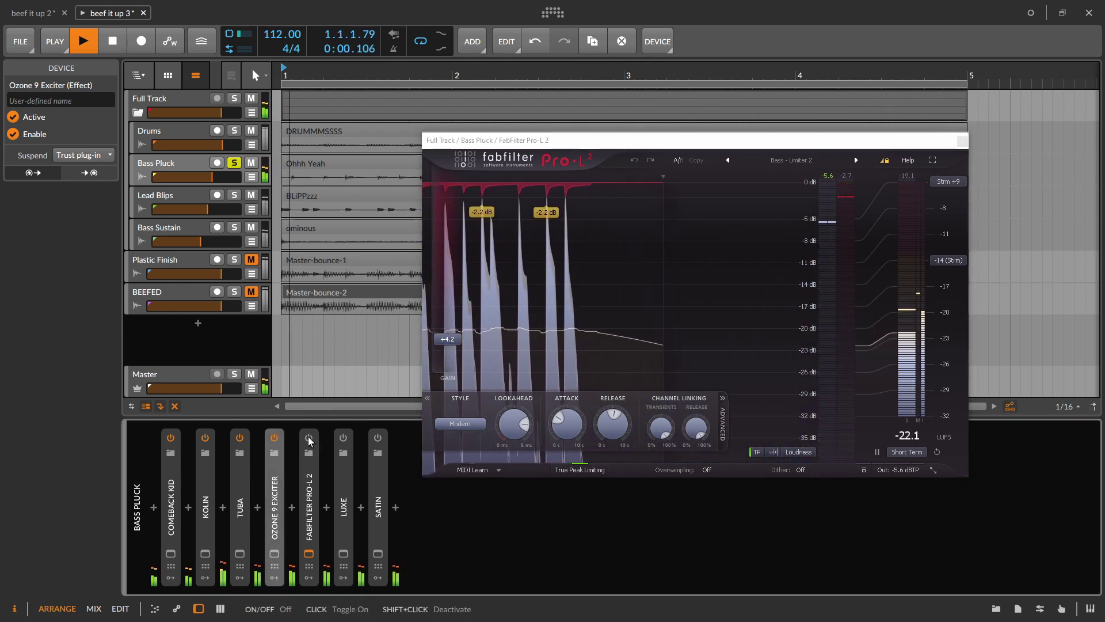
click(308, 439)
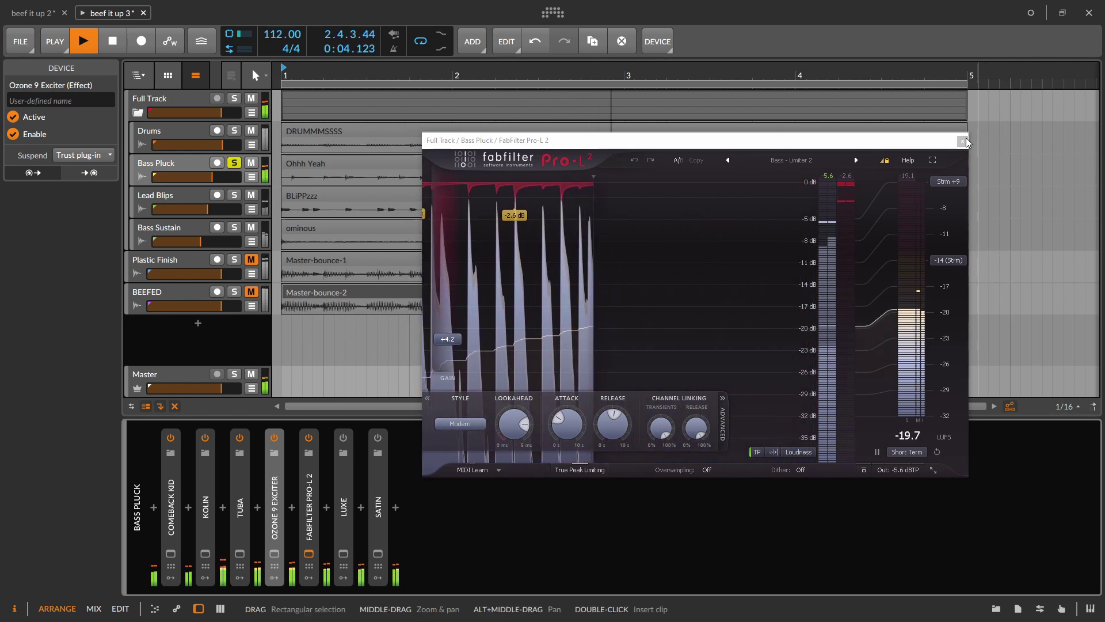
click(962, 141)
key(space)
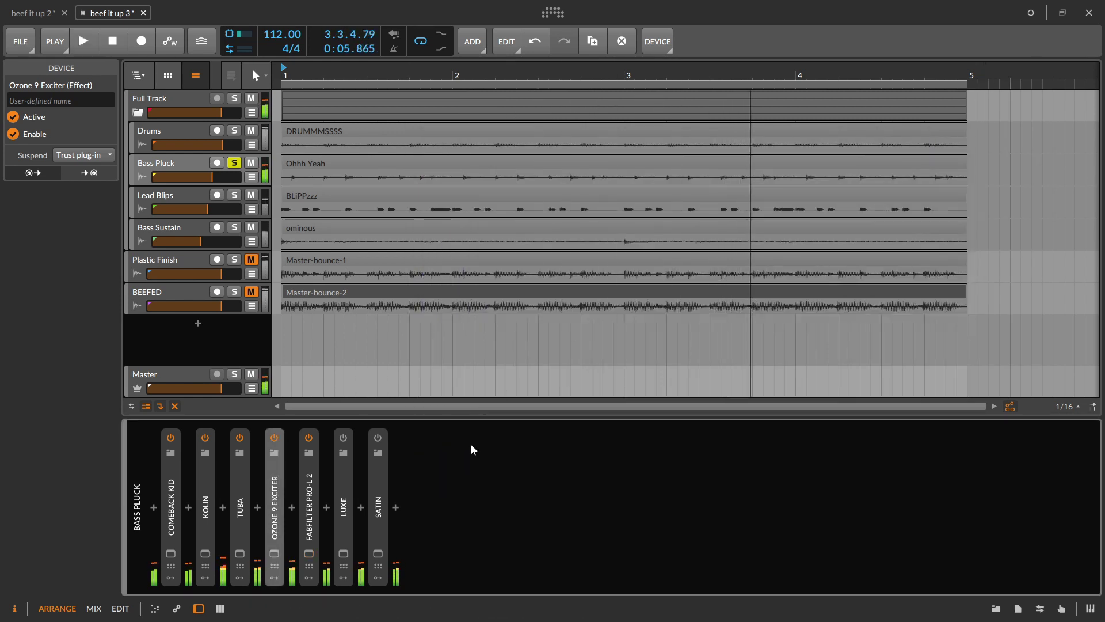
Show LUXE's window, enable it during playback and compare it off and on, leaving it enabled
click(339, 554)
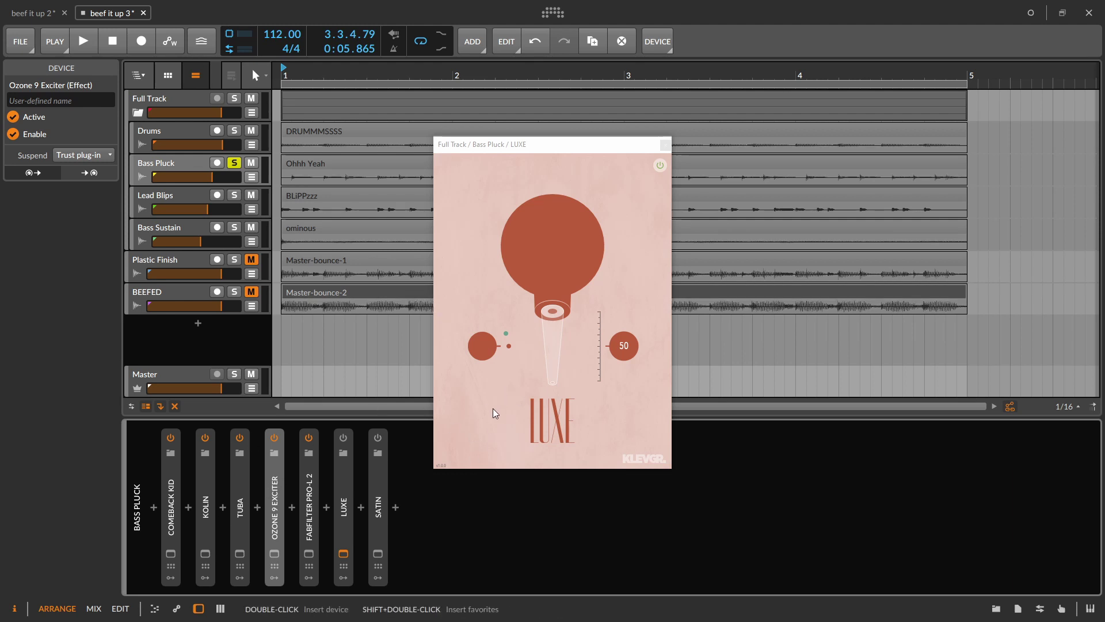
key(space)
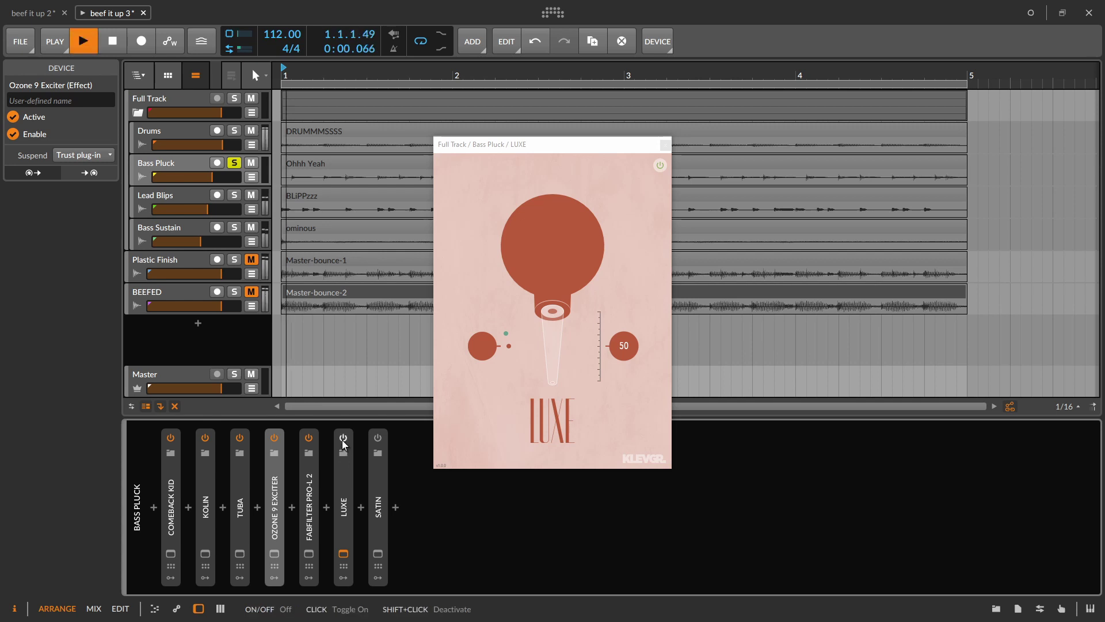
click(343, 439)
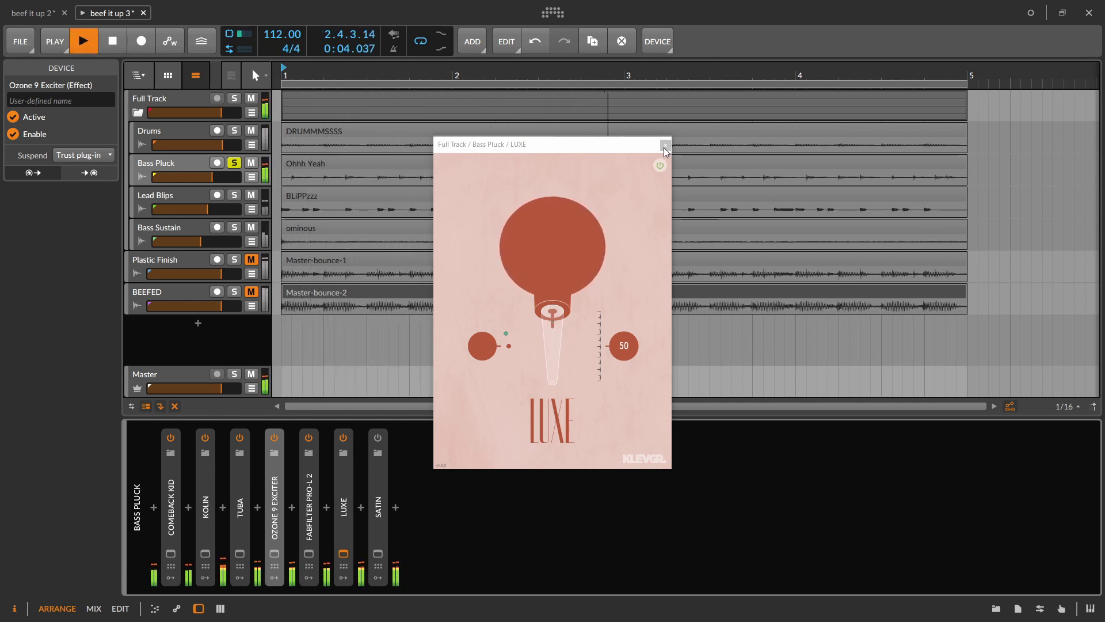
click(344, 439)
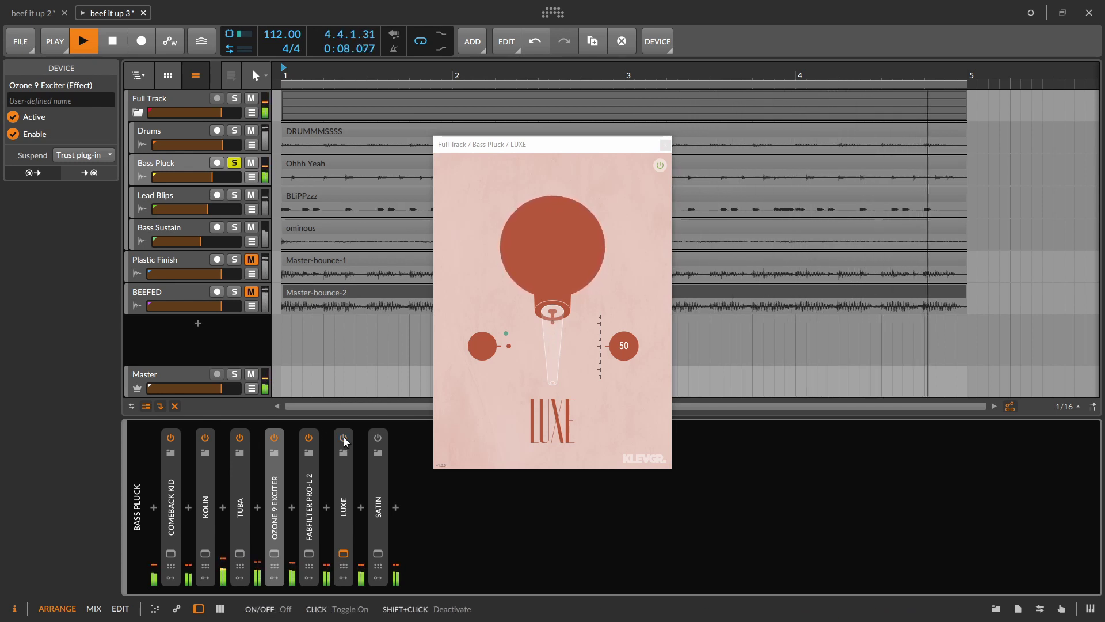
click(344, 438)
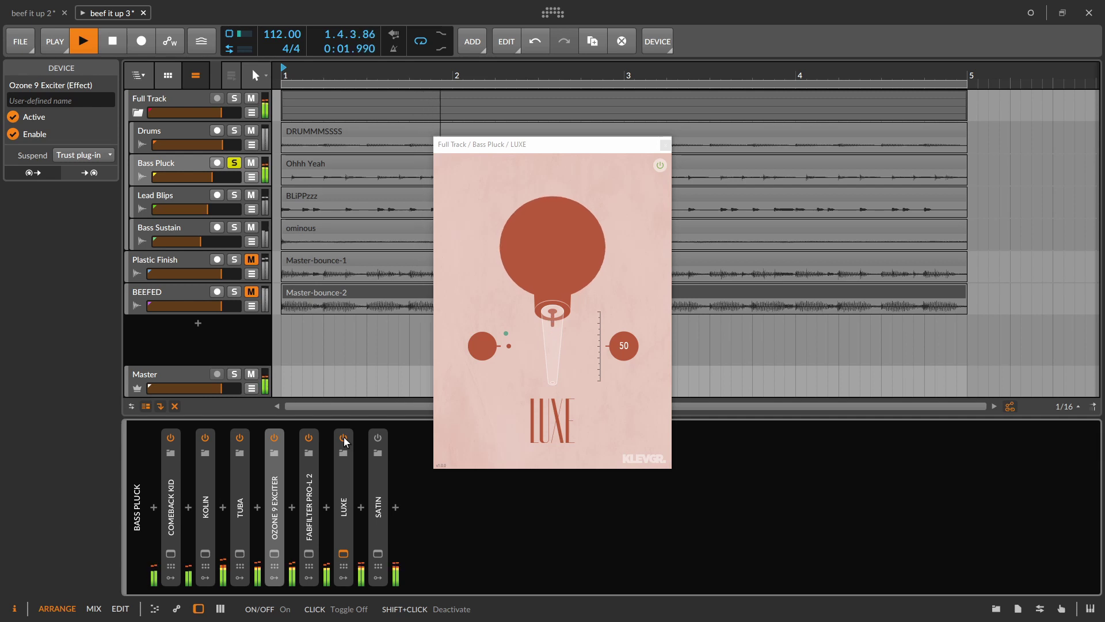
Close LUXE's window, enable Satin on Bass Pluck and show its window while playing the track
click(665, 146)
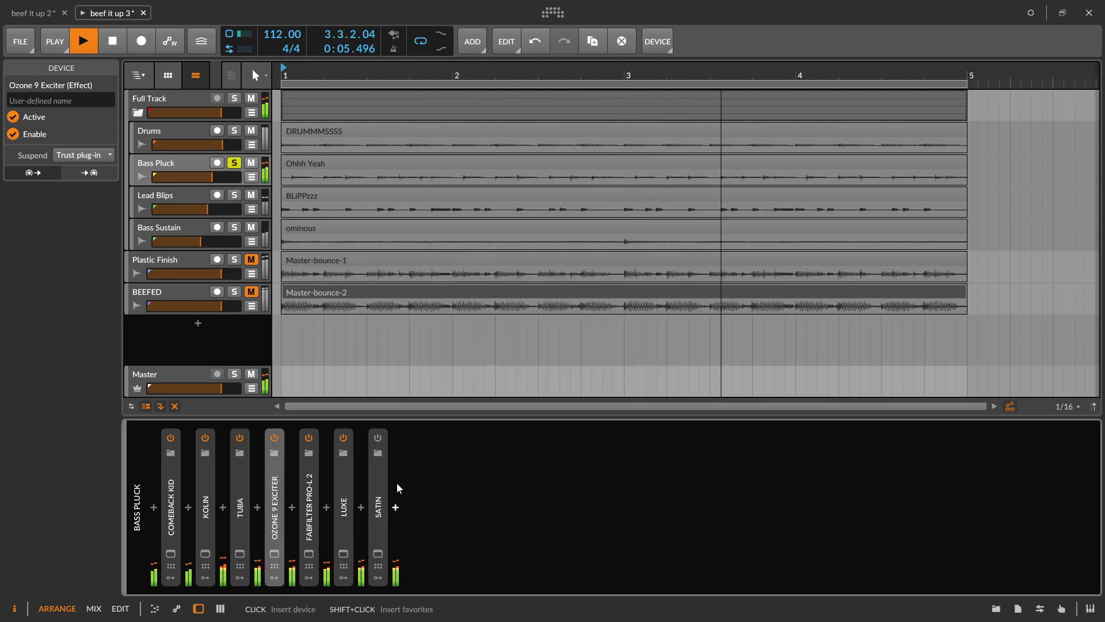
key(space)
click(378, 437)
click(378, 553)
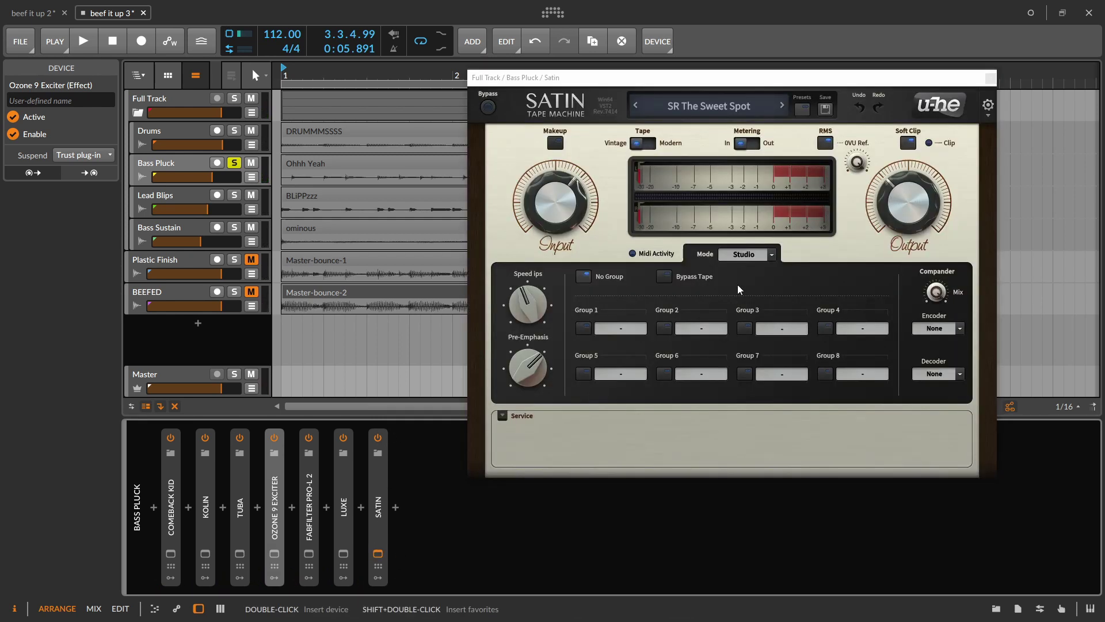
key(space)
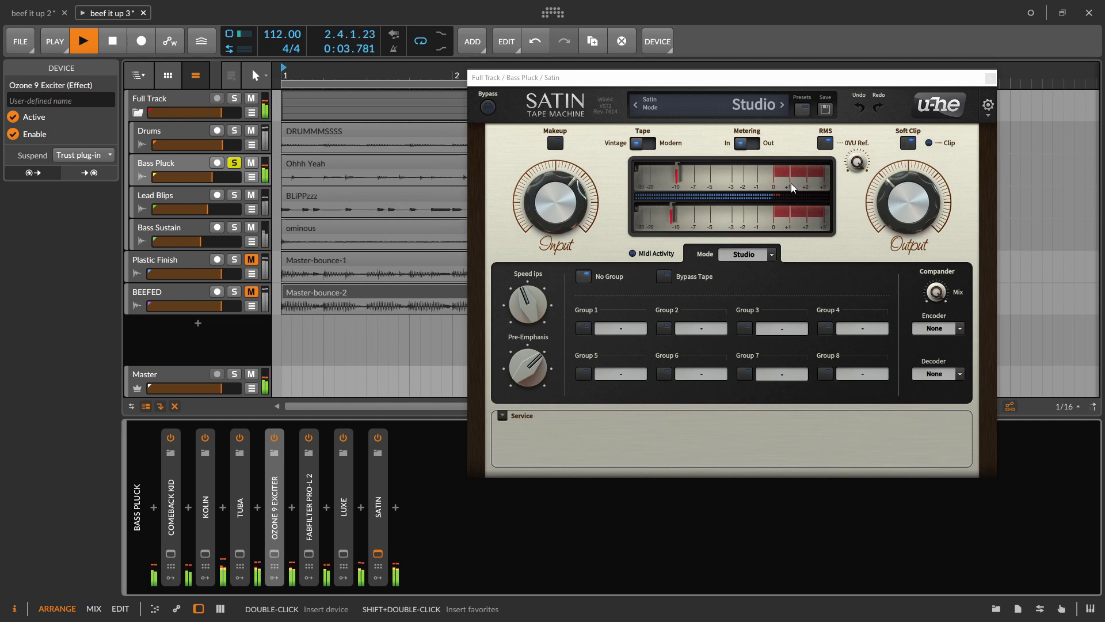
Check Satin's output metering during playback, return Metering to In and stop playback
click(754, 146)
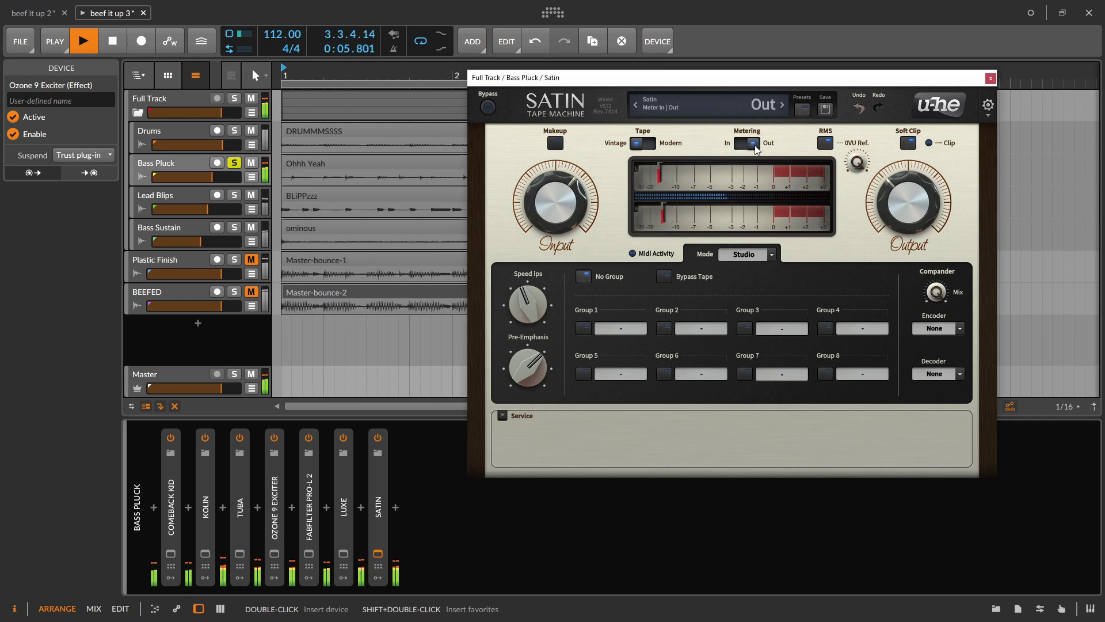
click(753, 144)
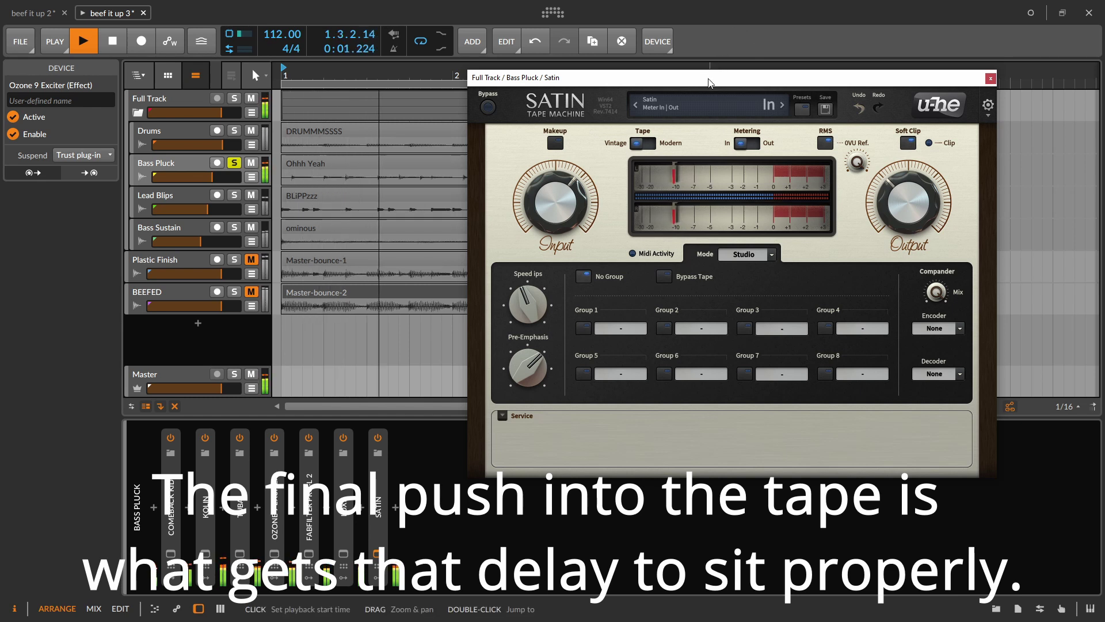
key(space)
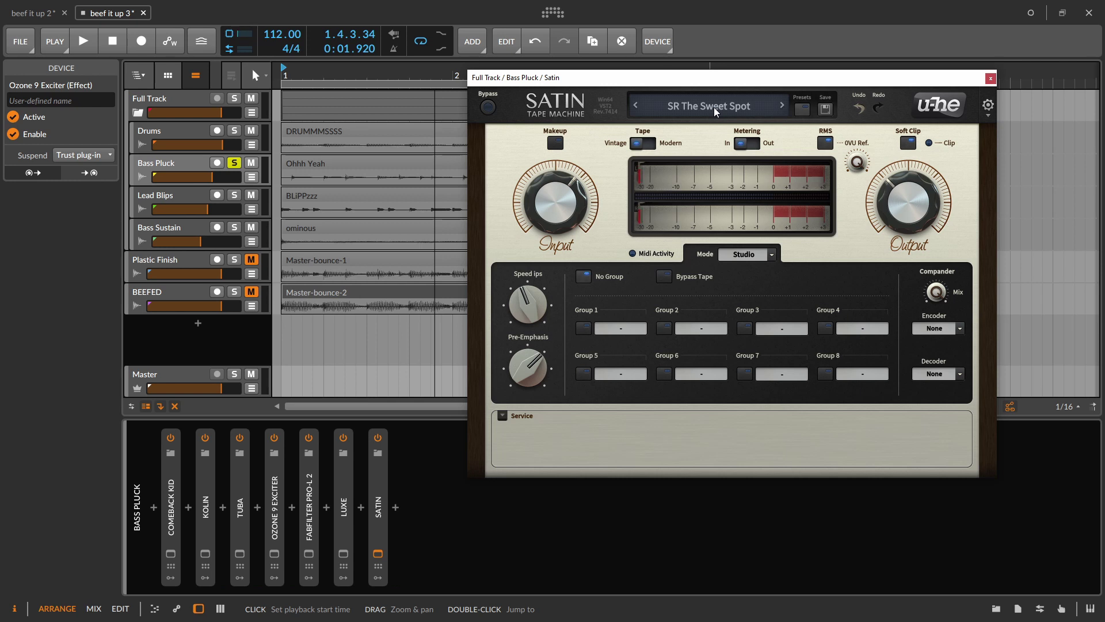
Compare Satin with its Bypass on and off during playback, leaving it unbypassed with its window closed and playback stopped
key(space)
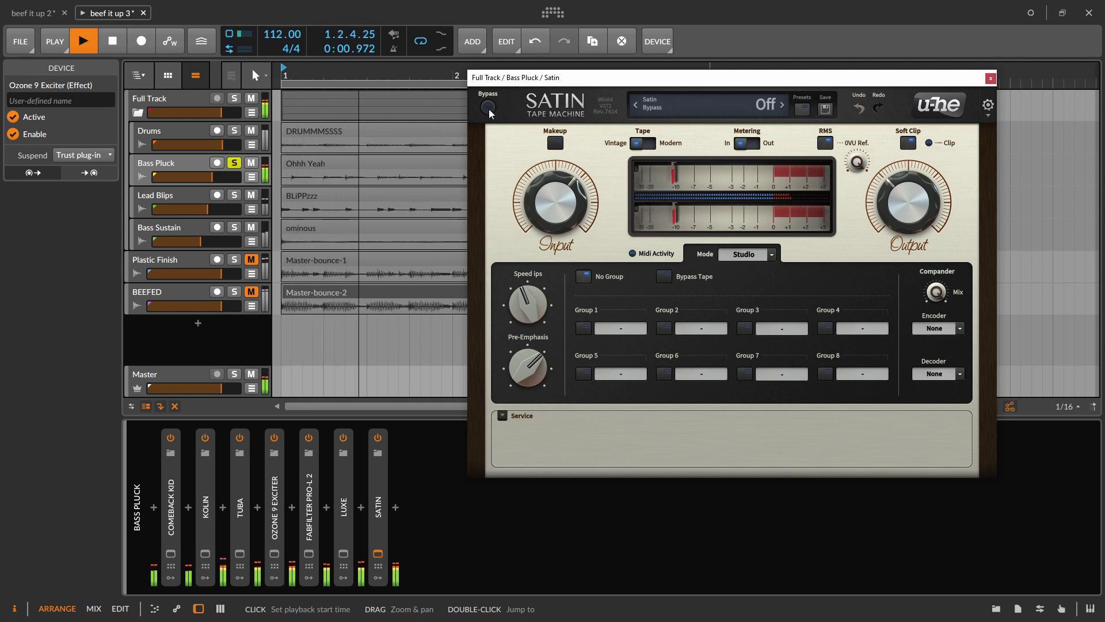
click(489, 112)
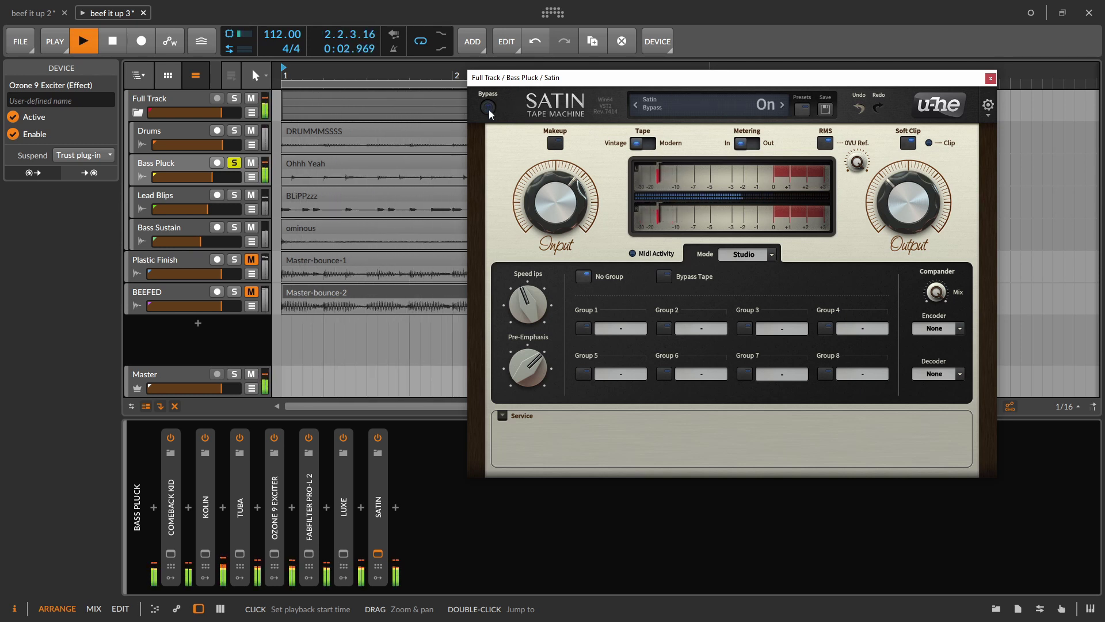
click(488, 107)
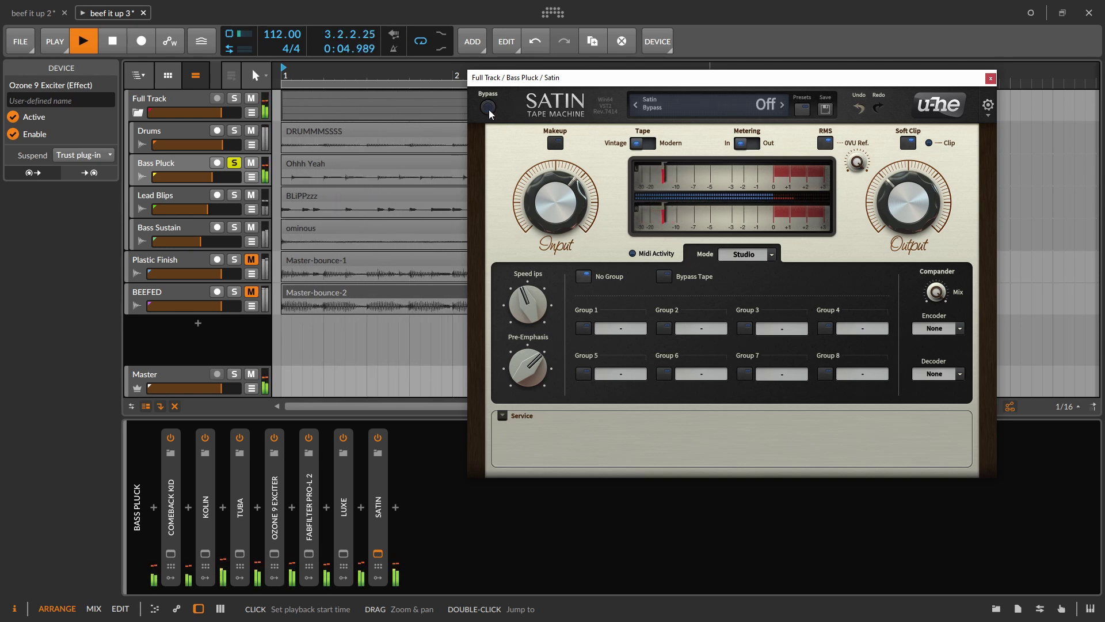
click(488, 107)
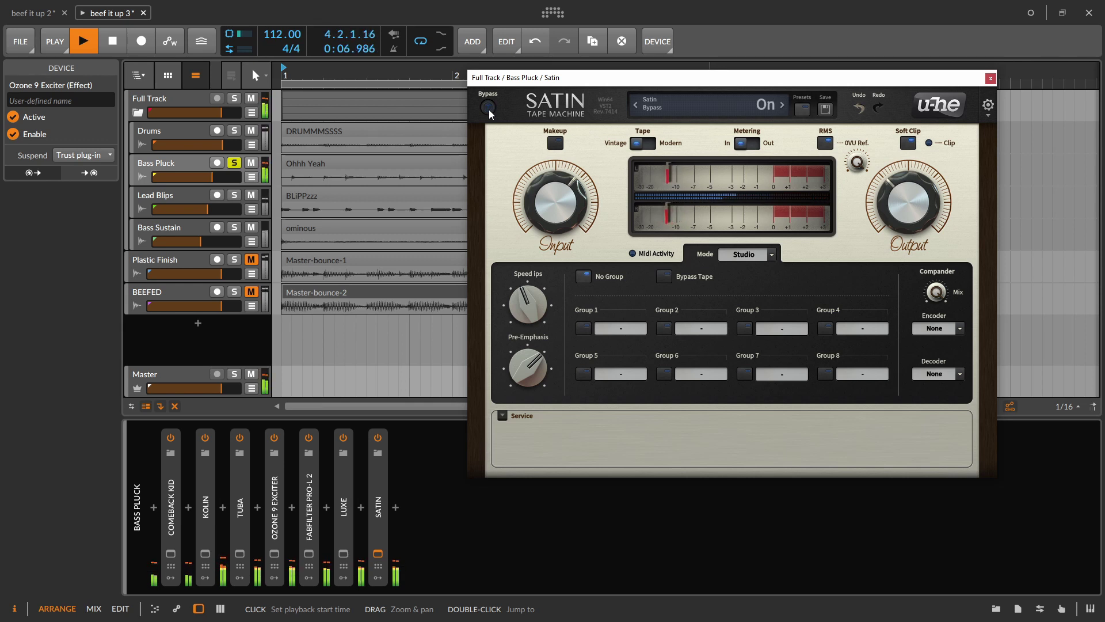
click(488, 107)
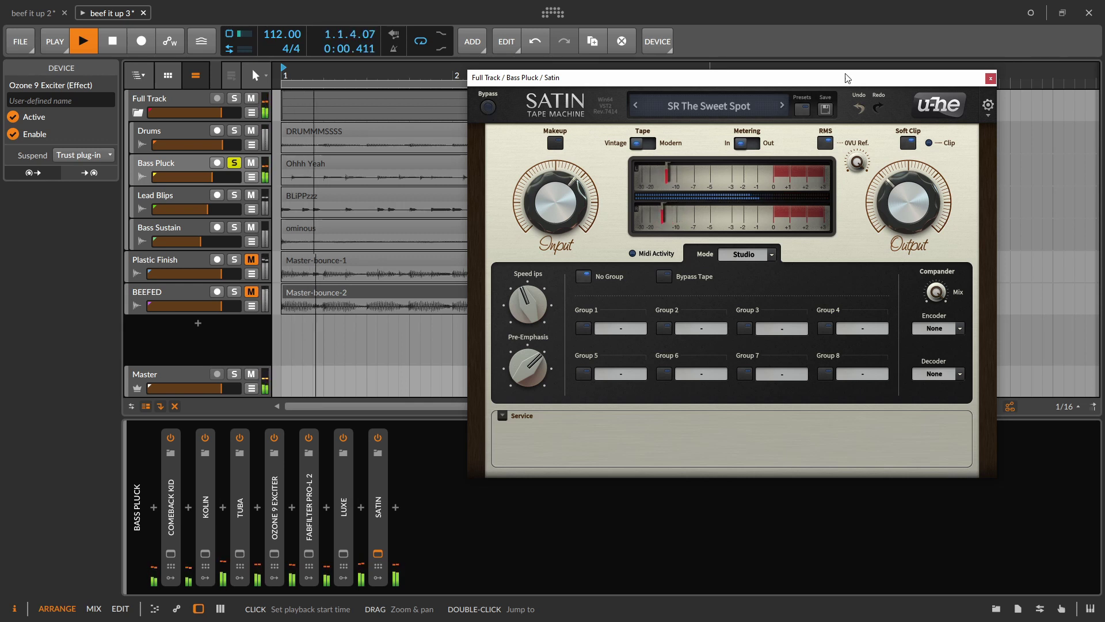
click(989, 78)
key(space)
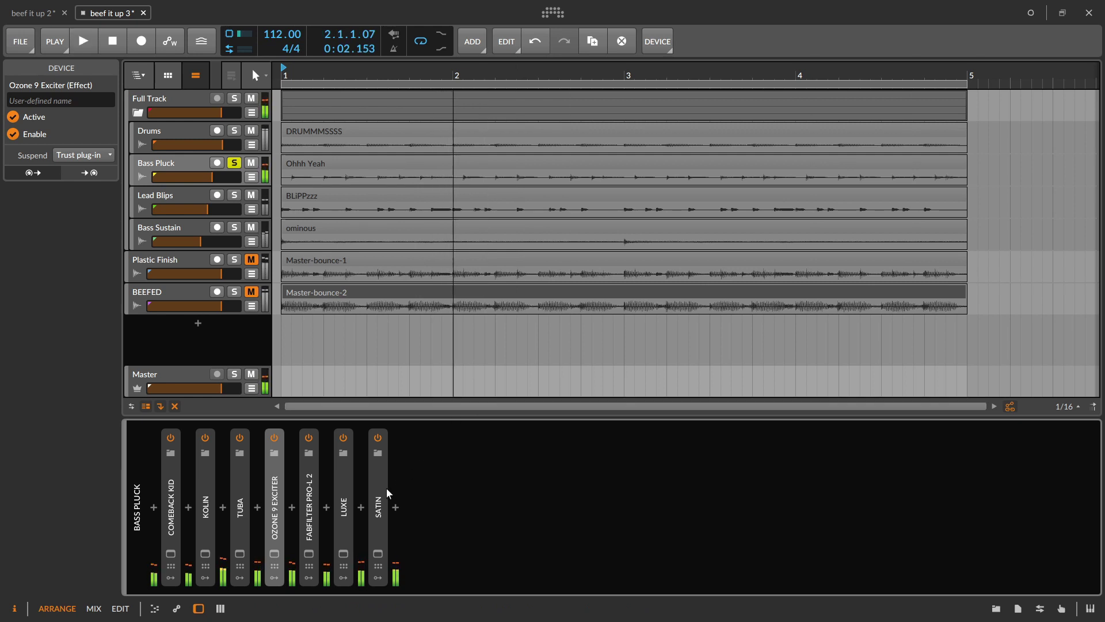
Select all Bass Pluck devices from Comeback Kid to Satin and compare the whole chain off and on during playback, leaving it enabled
click(378, 493)
shift+click(173, 479)
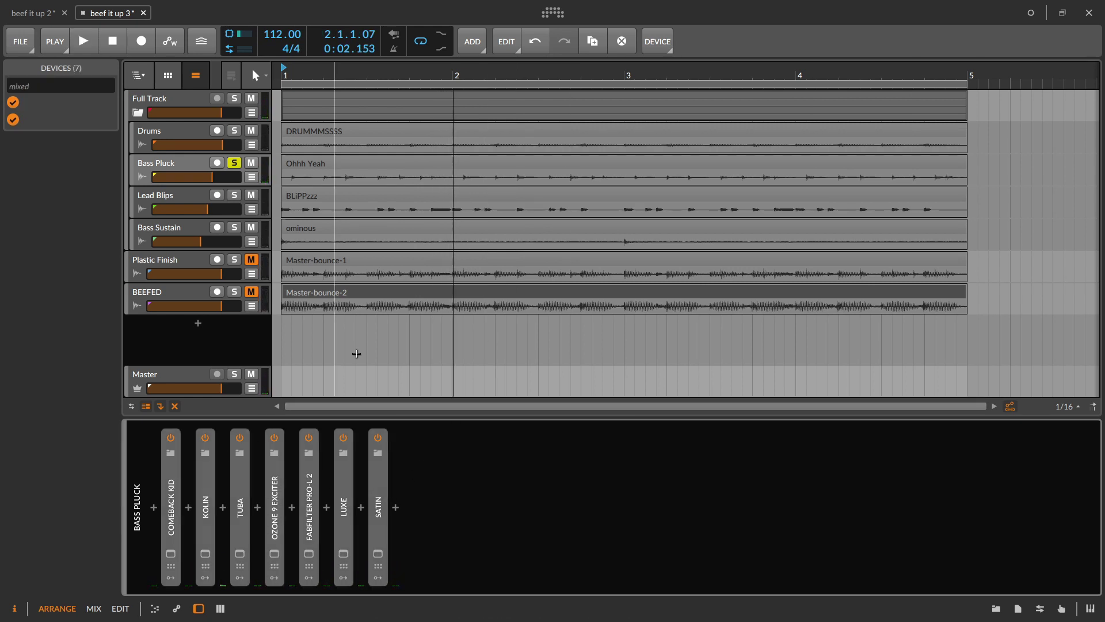
key(space)
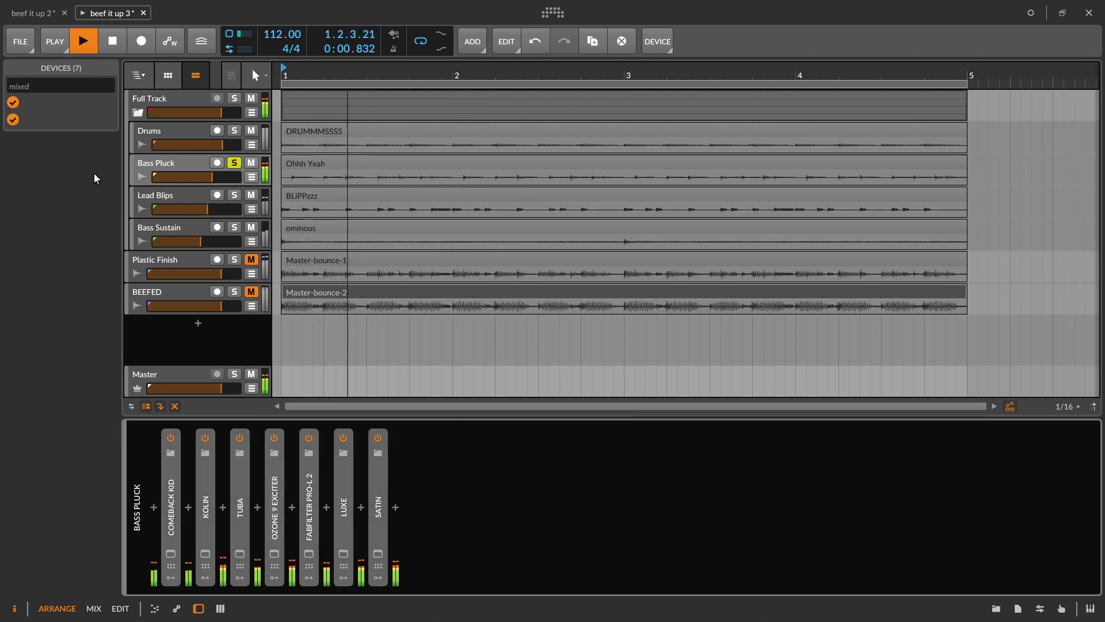
click(14, 120)
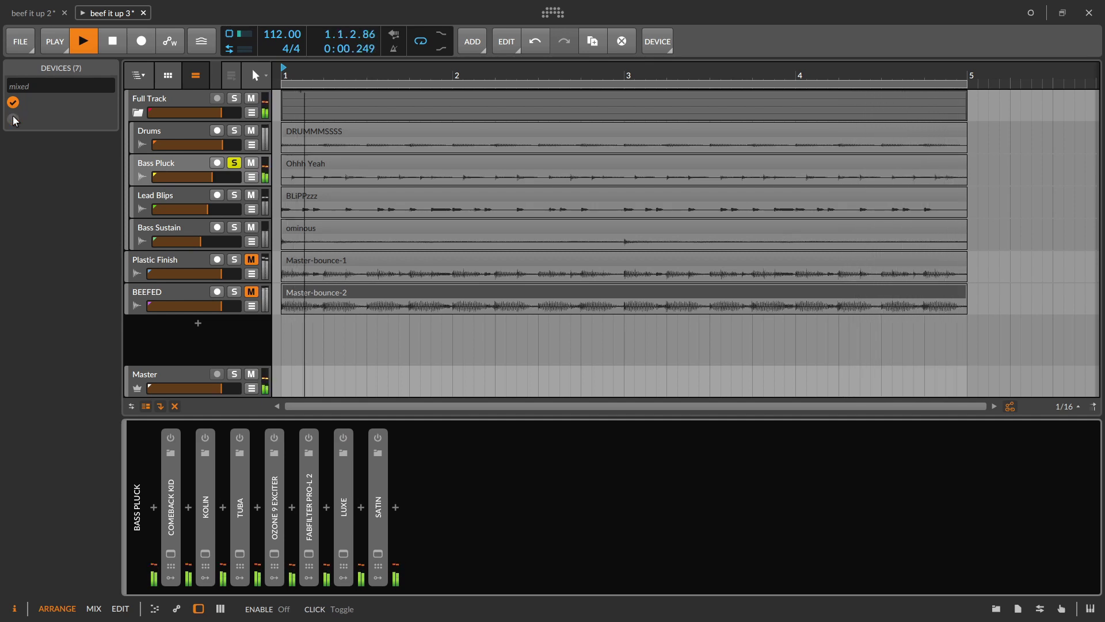
click(13, 119)
Solo Drums alongside Bass Pluck and compare the Bass Pluck chain off and on during playback, leaving it enabled
click(238, 131)
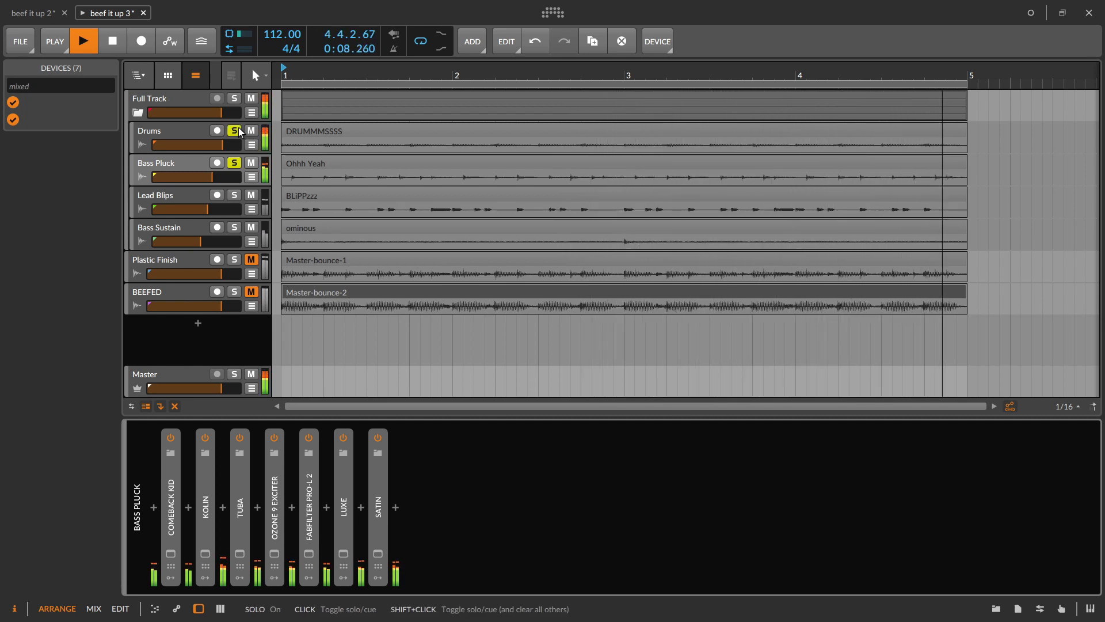
click(12, 119)
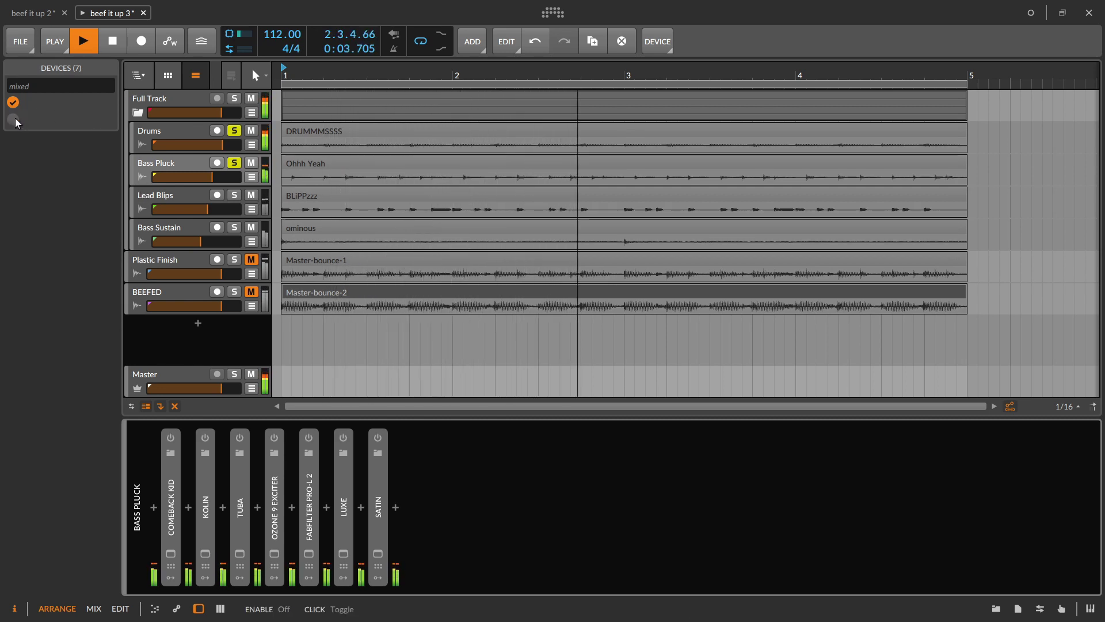
click(13, 119)
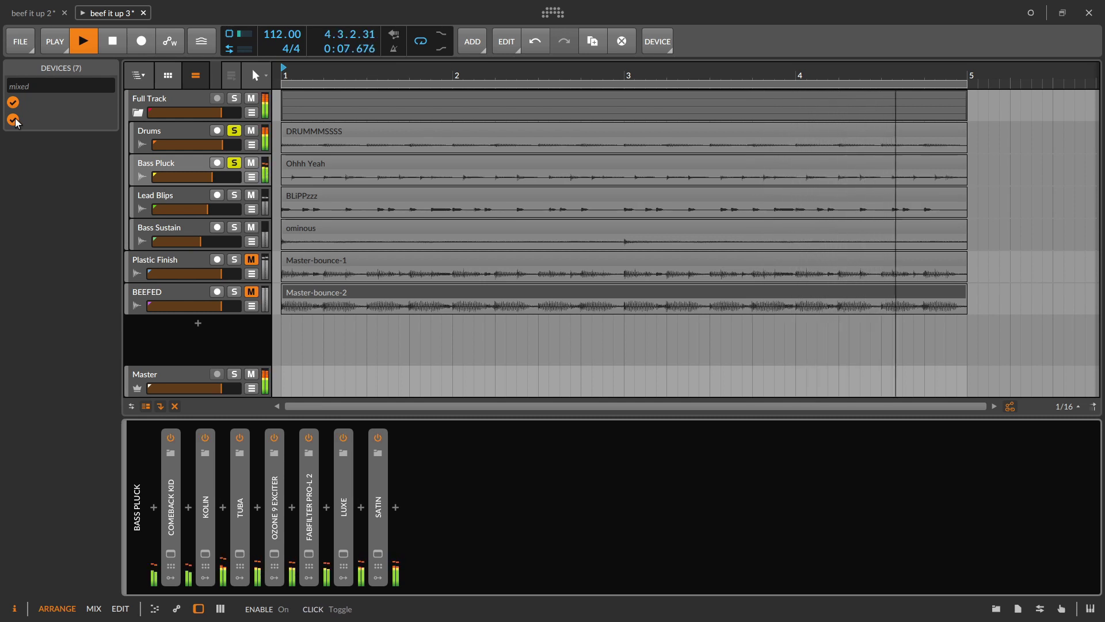
Switch to the beef it up 2 project and audition its soloed Lead Blips track, leaving playback stopped
key(ctrl+Tab)
click(328, 136)
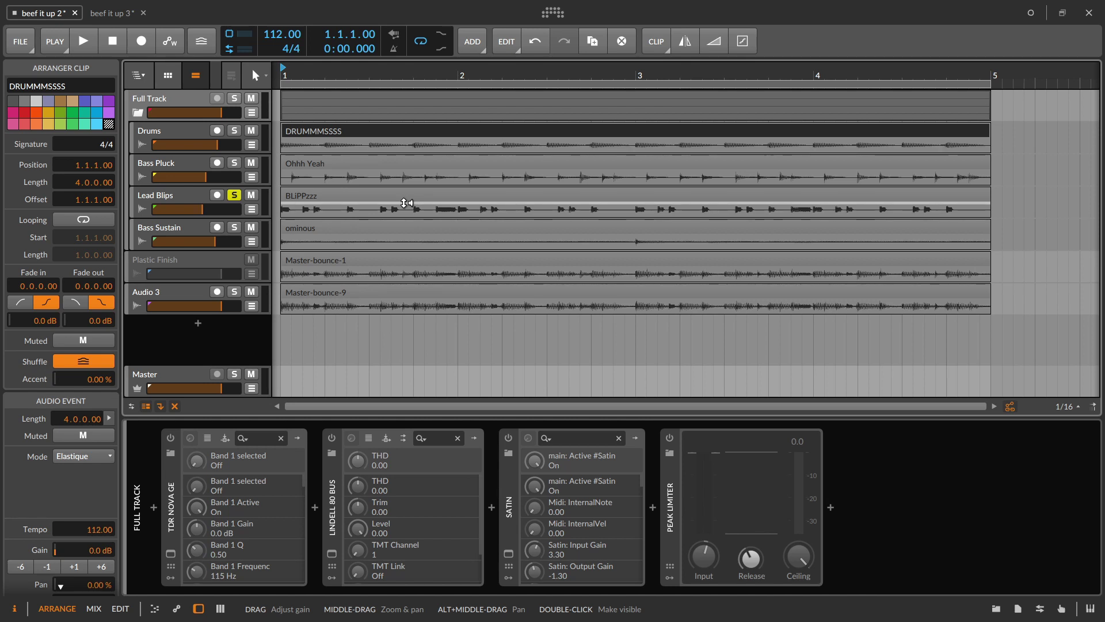
key(space)
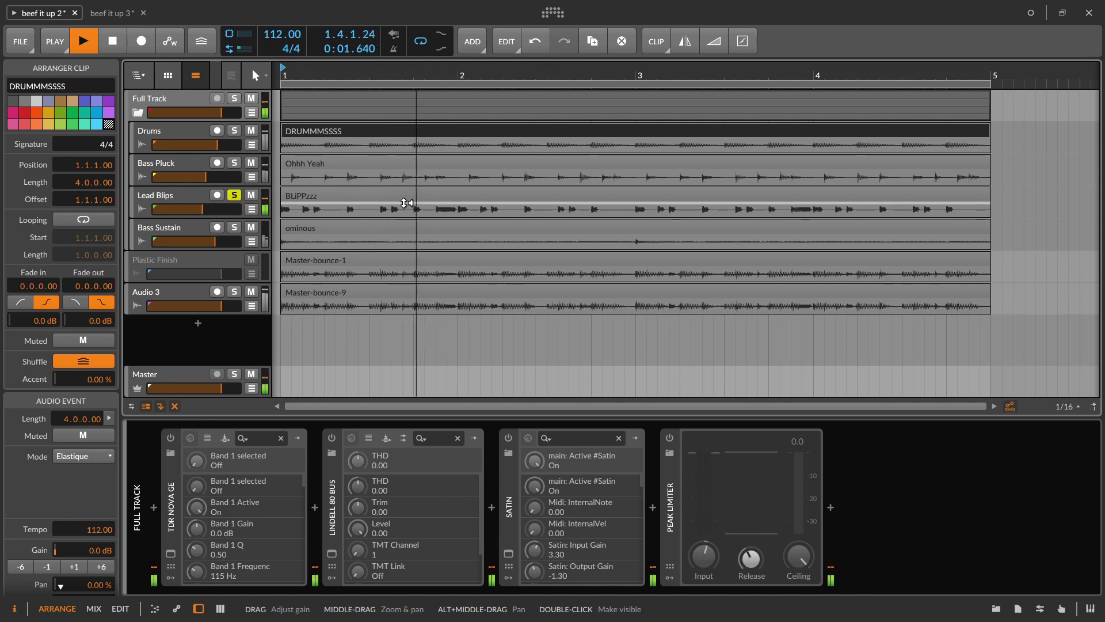
key(space)
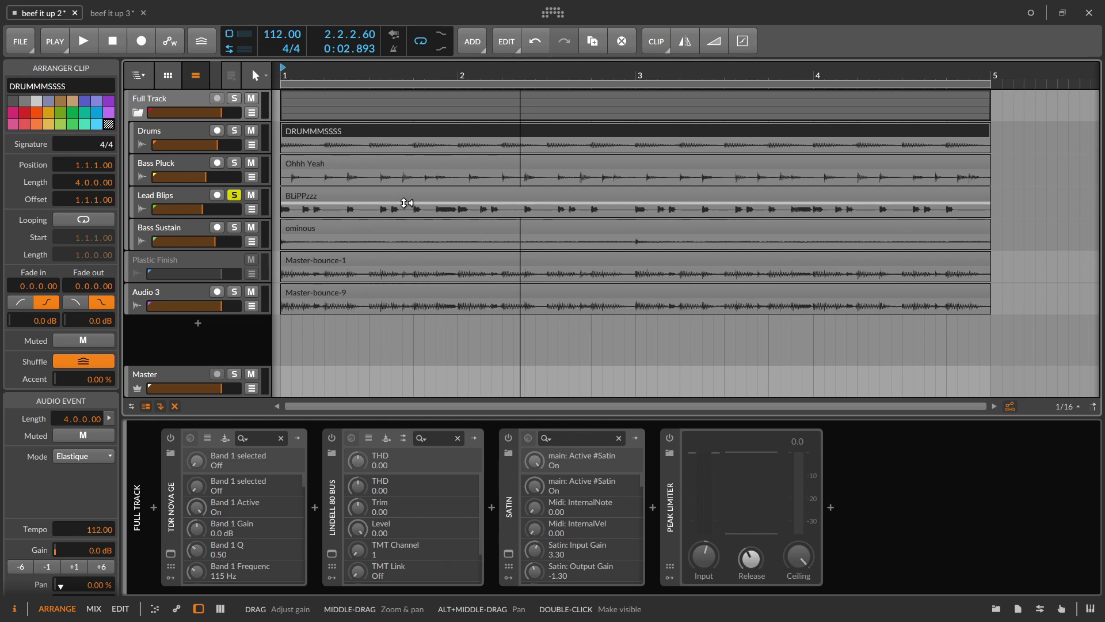
key(space)
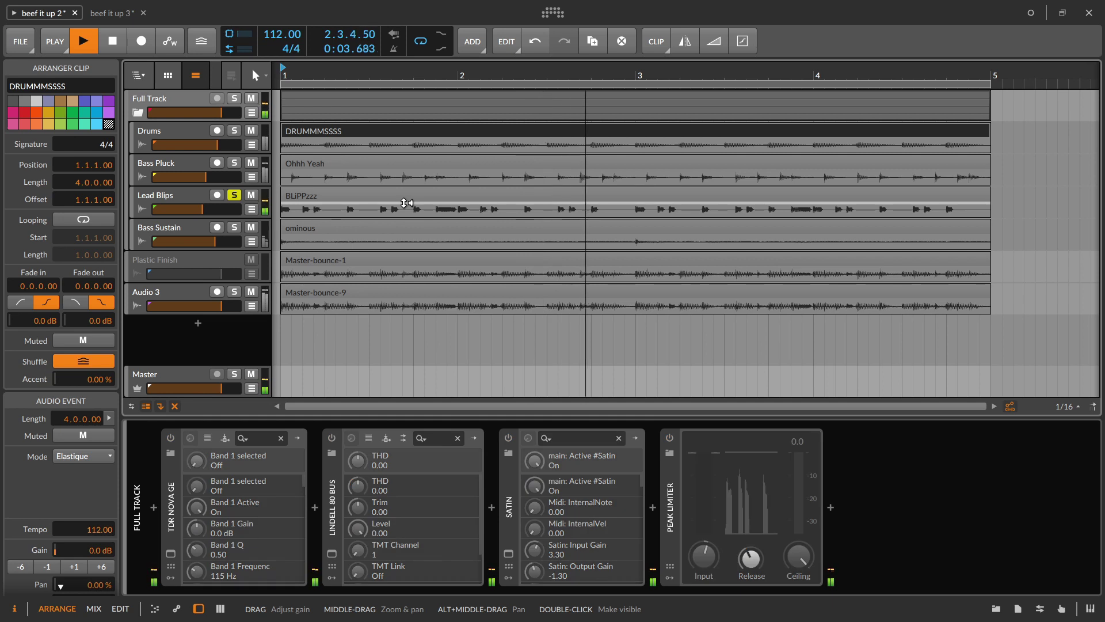
key(space)
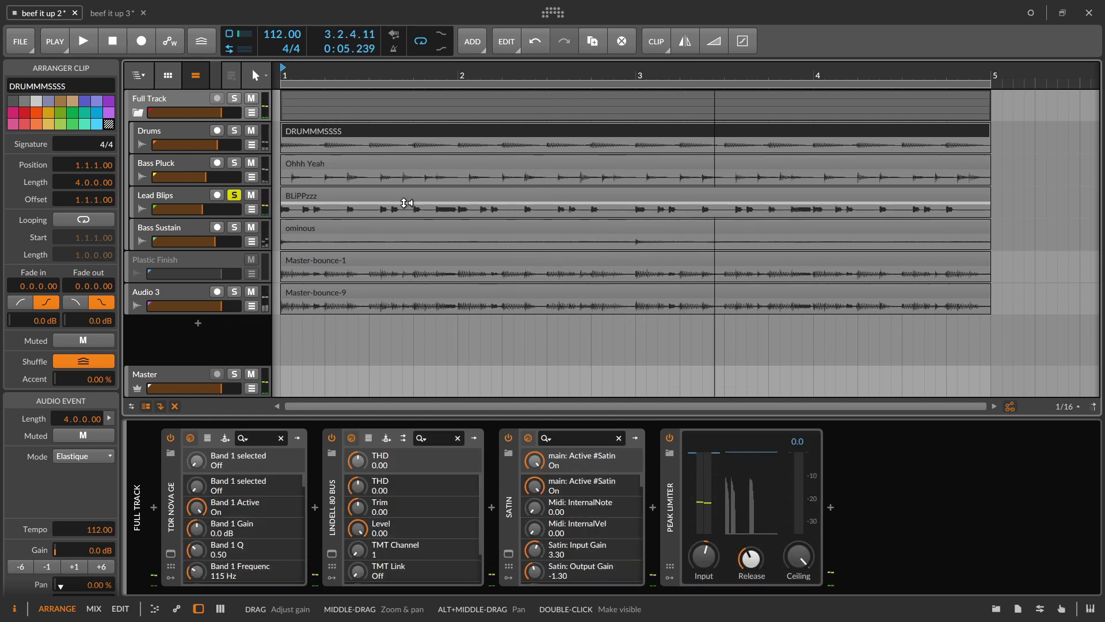
click(407, 203)
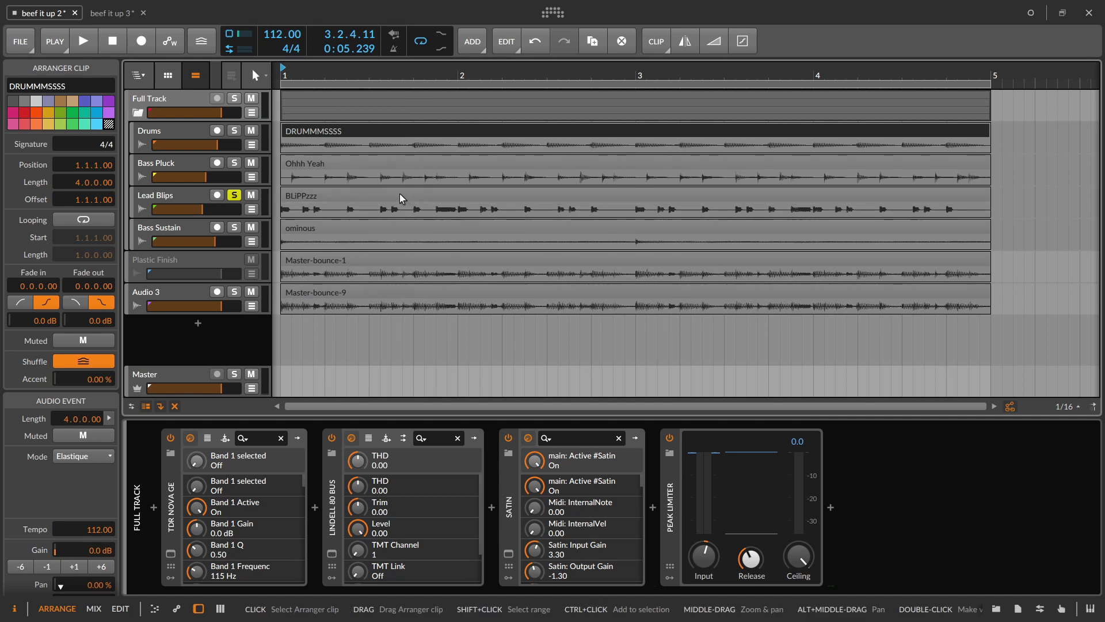
Return to the beef it up 3 project, activate its audio engine and audition the soloed Lead Blips track with its plug-ins off
click(111, 11)
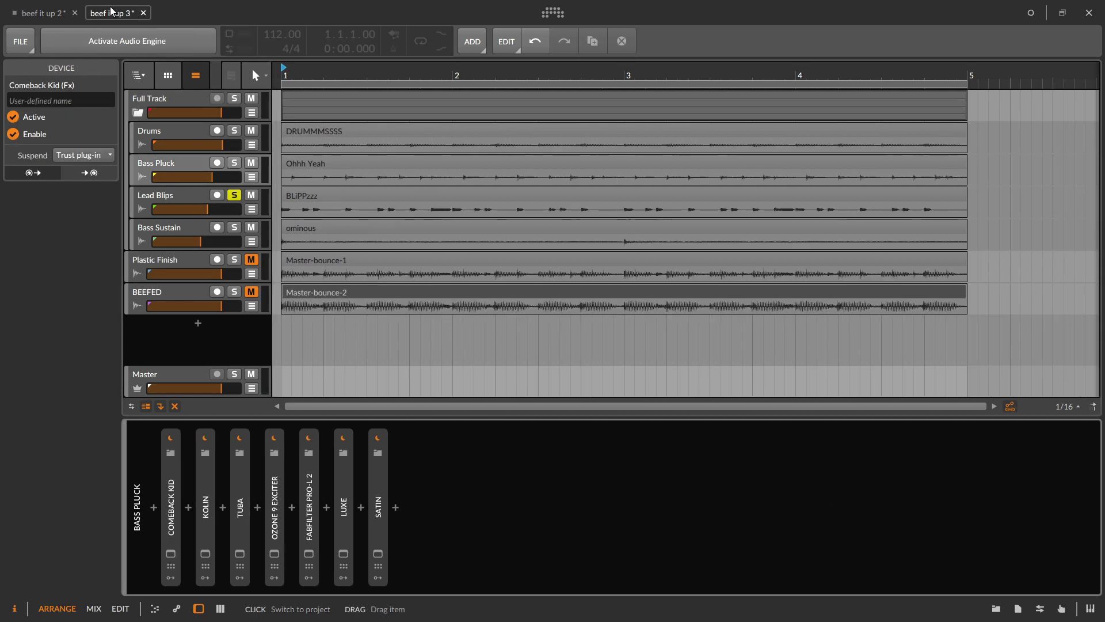
click(126, 41)
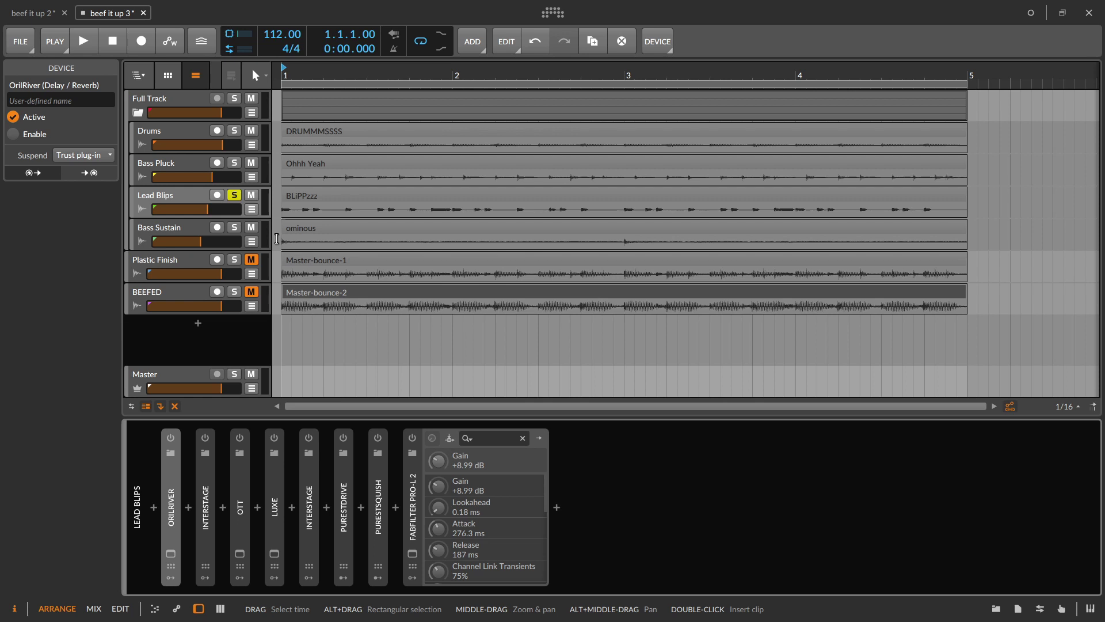
key(space)
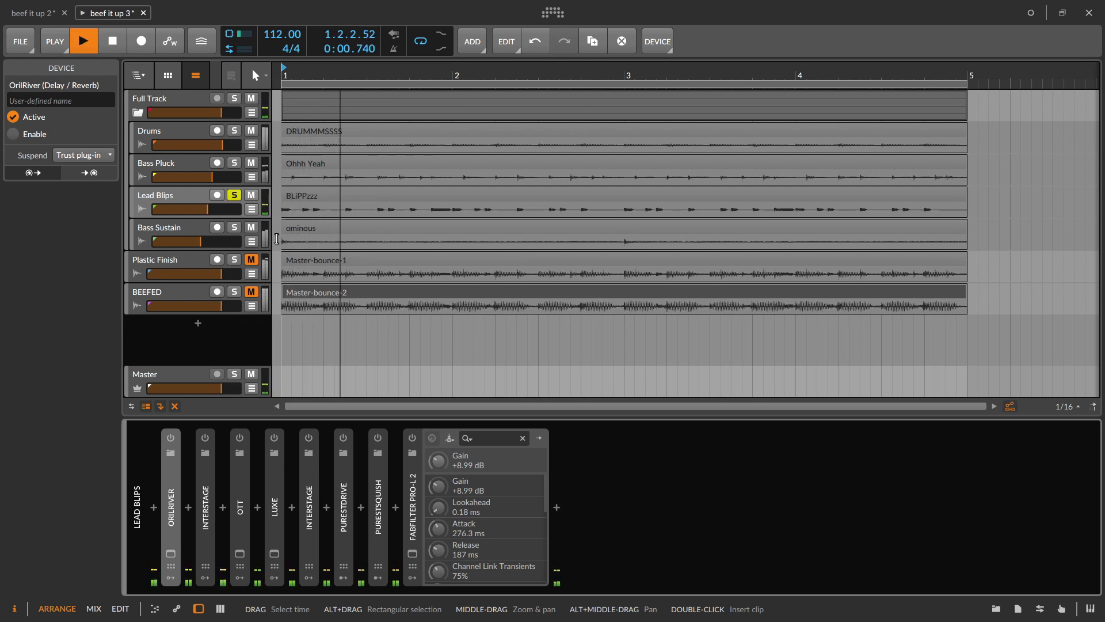
key(space)
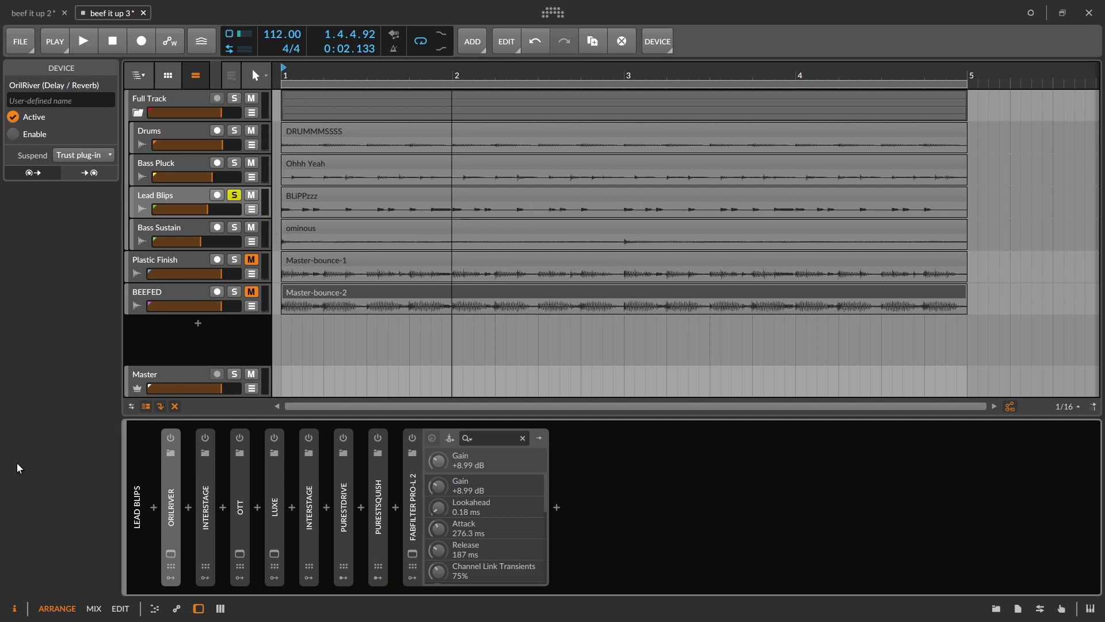
Enable OrilRiver on Lead Blips with its window clear of the device chain and compare it off and on during playback, leaving it enabled
click(166, 441)
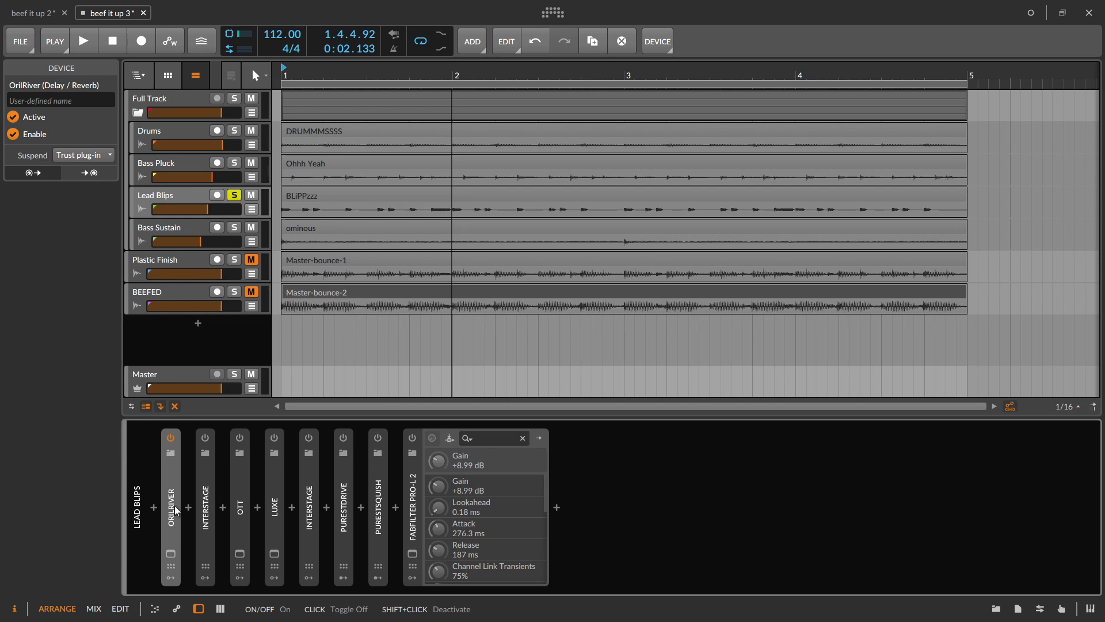
click(171, 551)
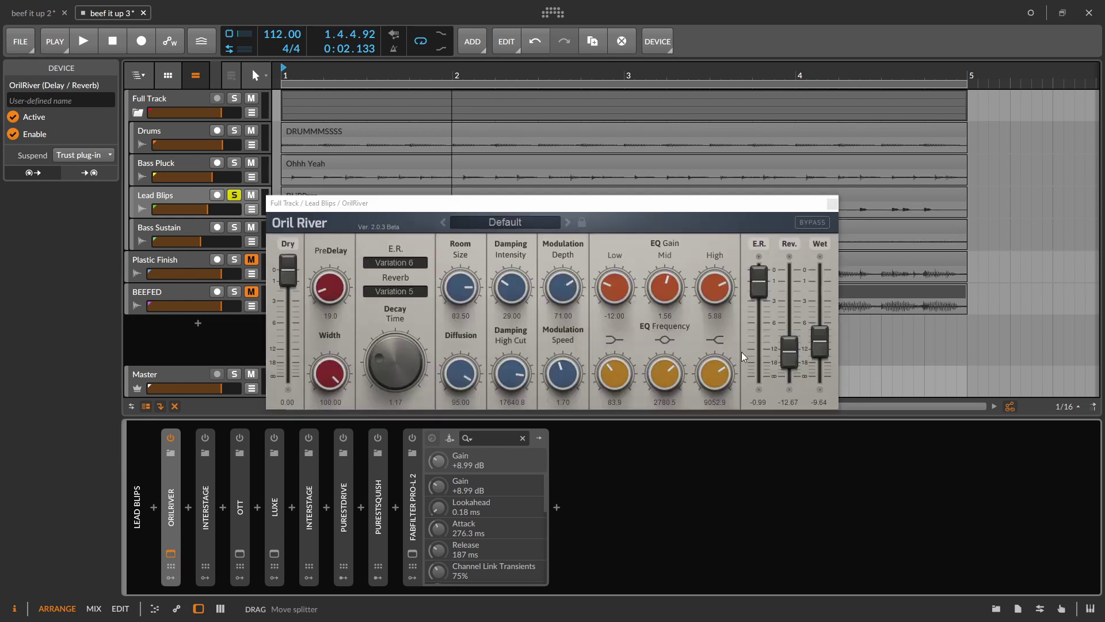
drag(648, 206, 774, 113)
key(space)
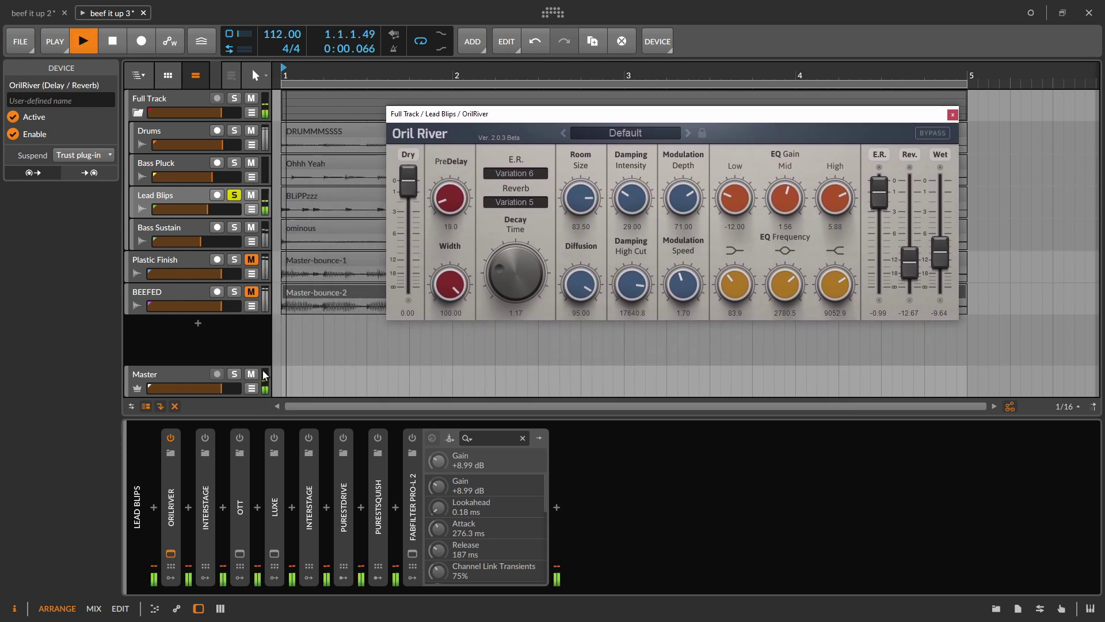
click(170, 438)
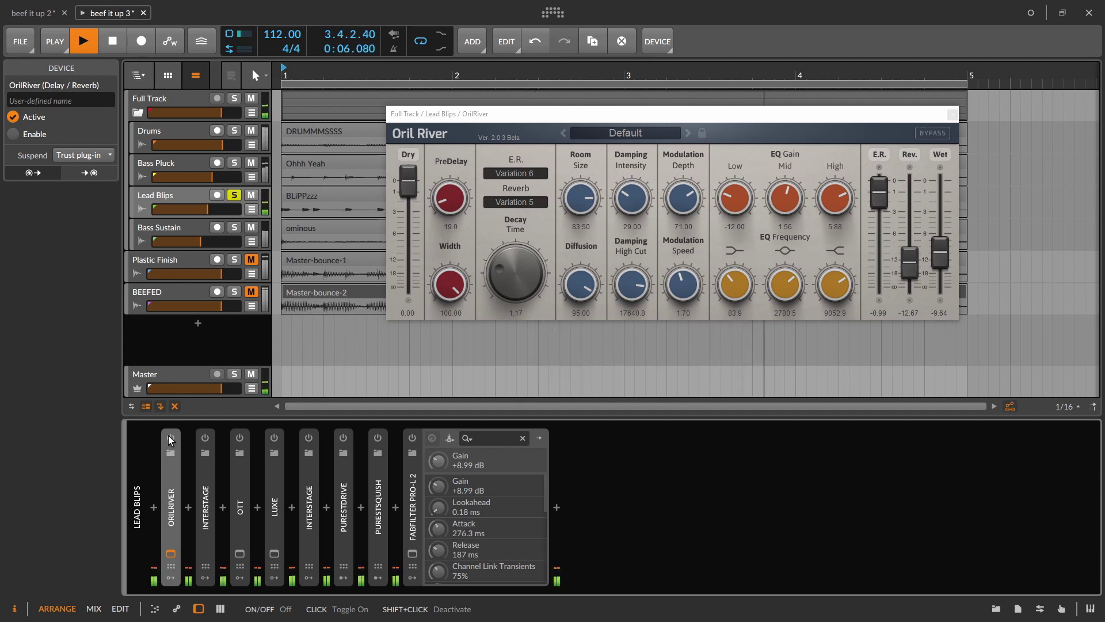
click(168, 436)
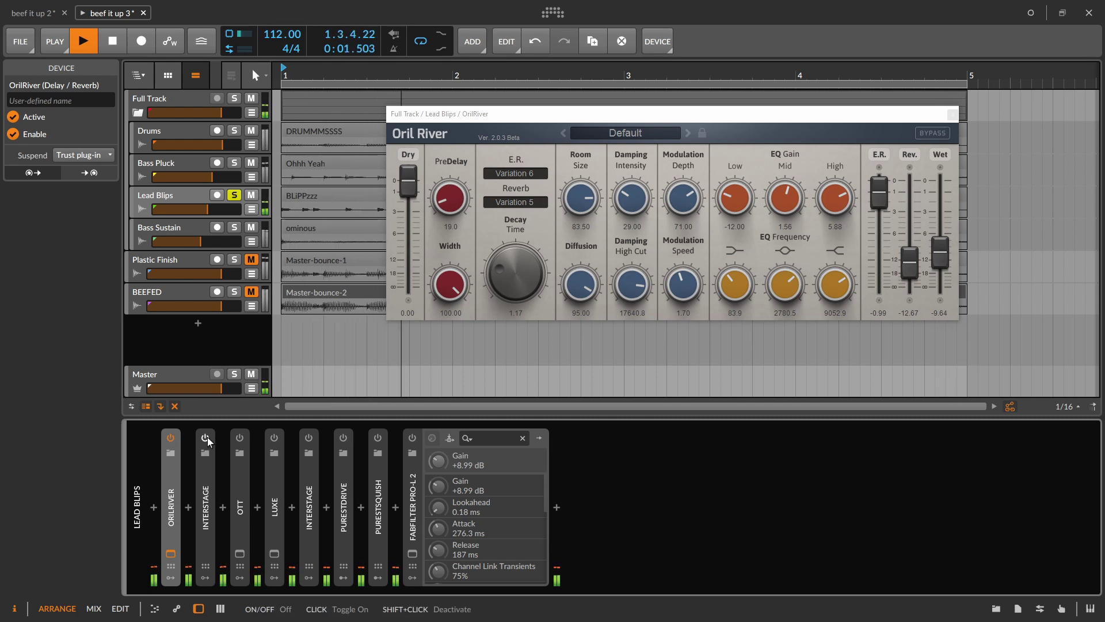
Enable the first Interstage and OTT on Lead Blips, and open OTT's plug-in window with playback running
key(space)
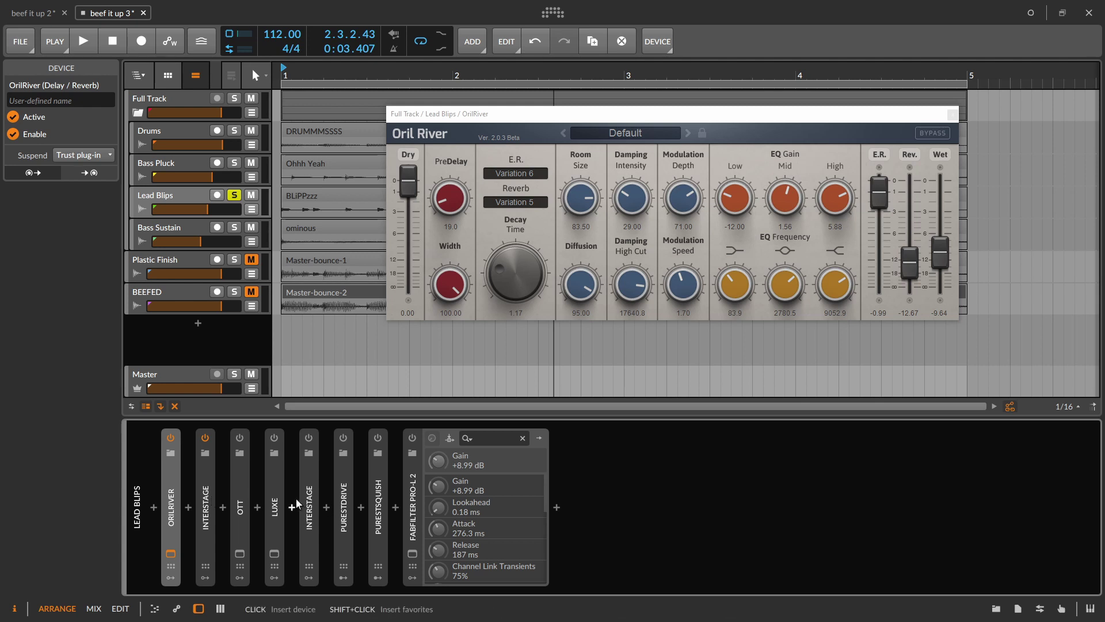
click(241, 489)
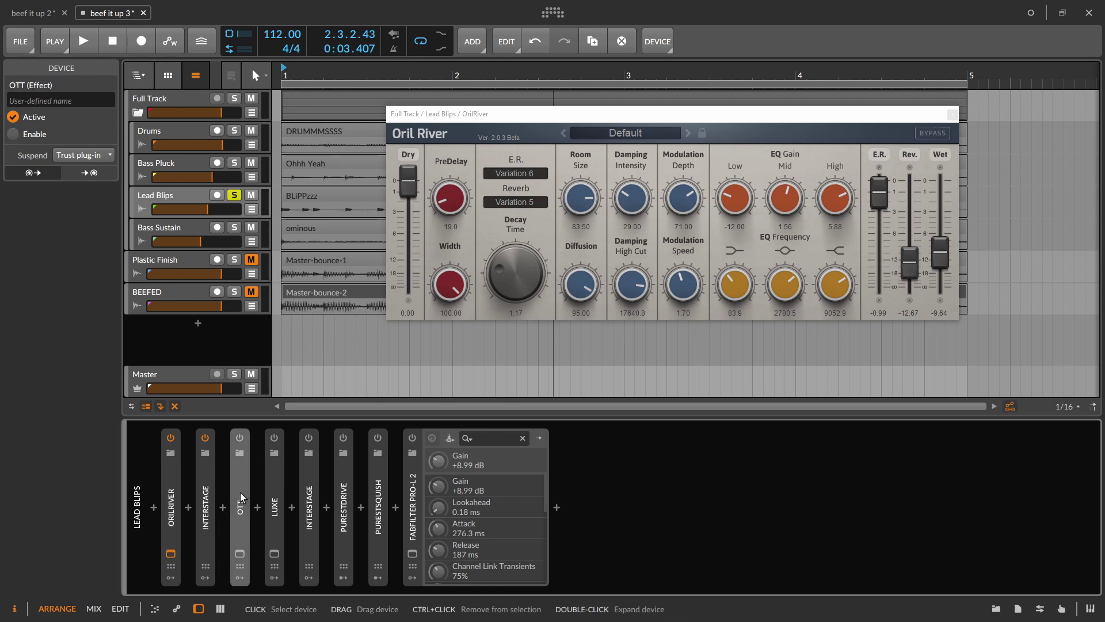
key(space)
click(241, 437)
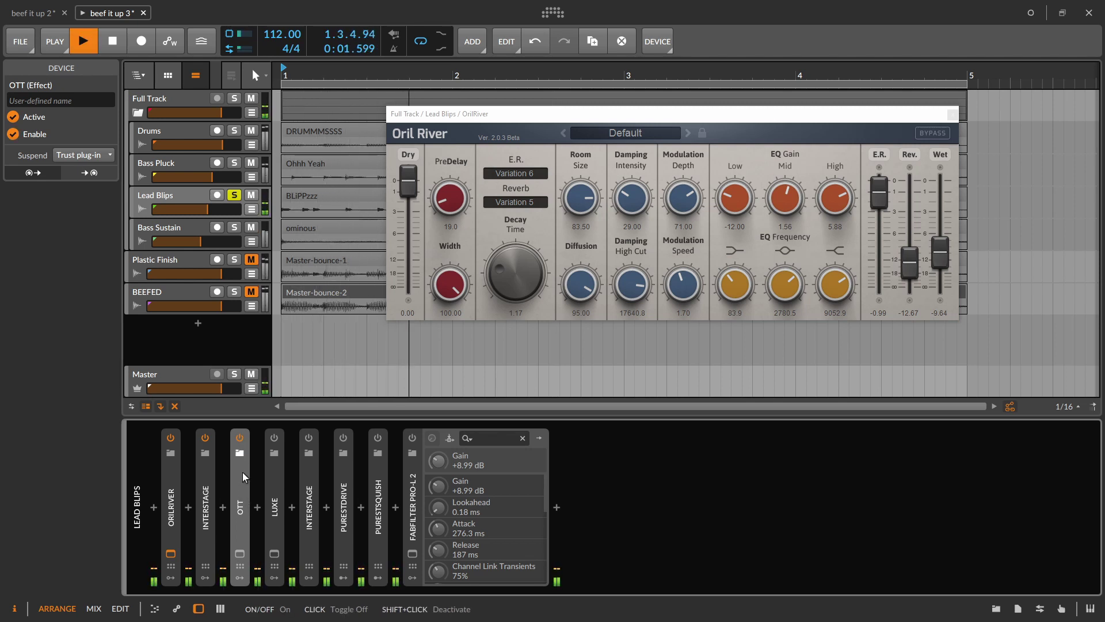
click(239, 553)
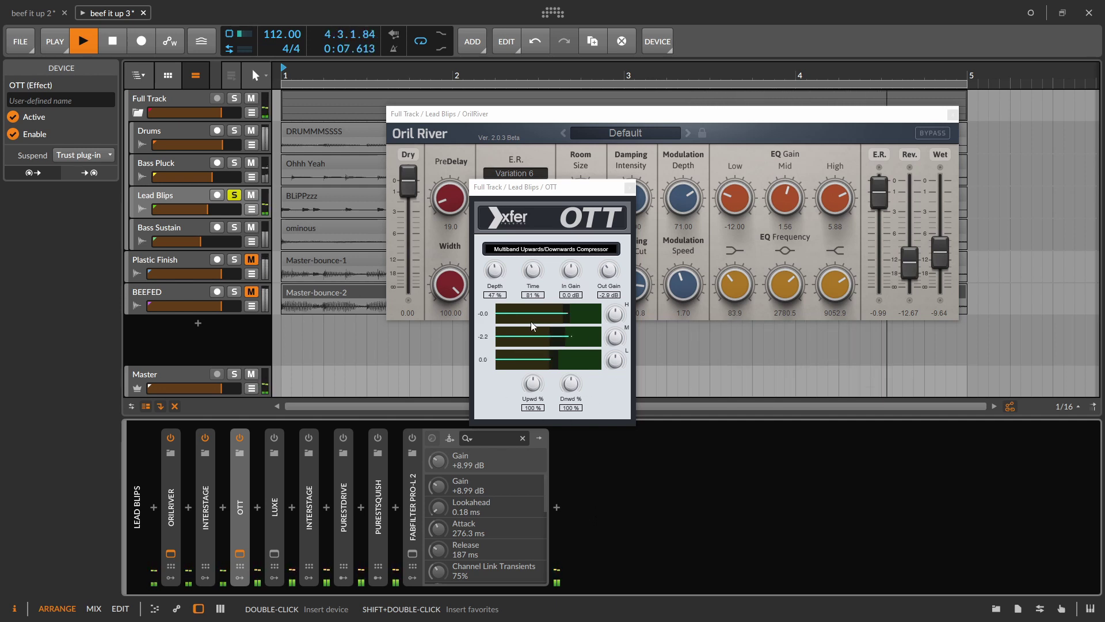
Compare OTT off and on during playback of the soloed Lead Blips track, leaving it enabled
click(240, 436)
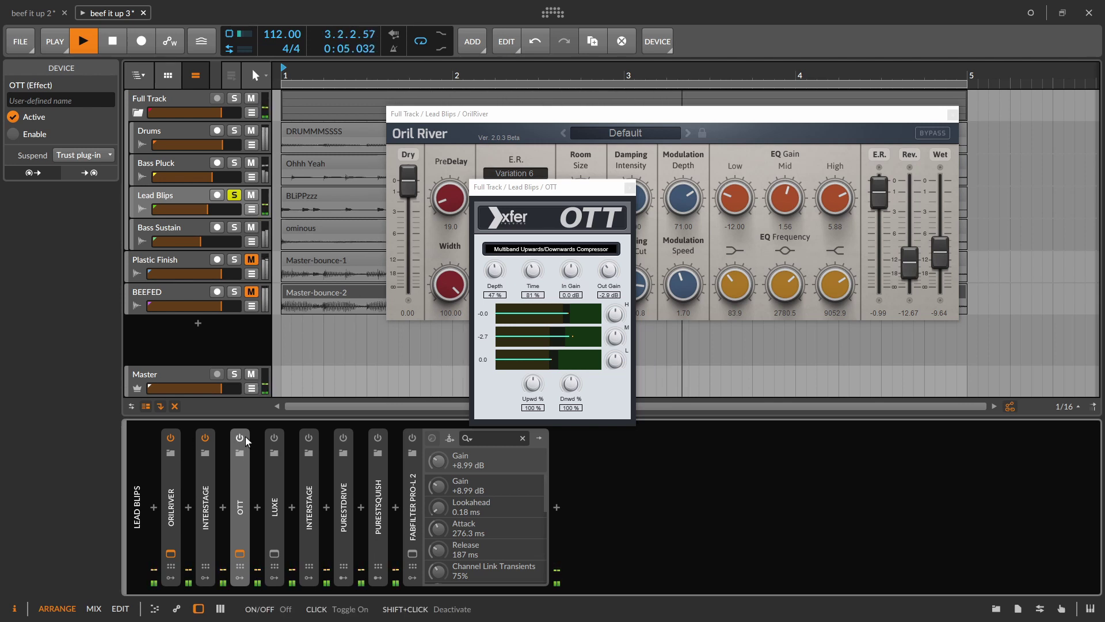
click(246, 436)
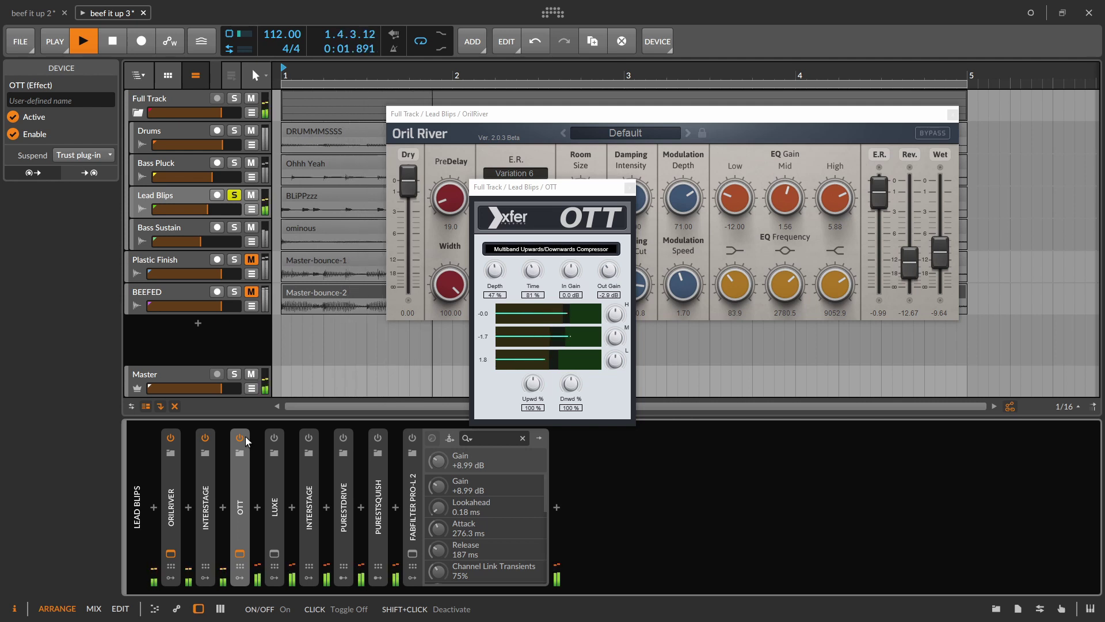
click(245, 437)
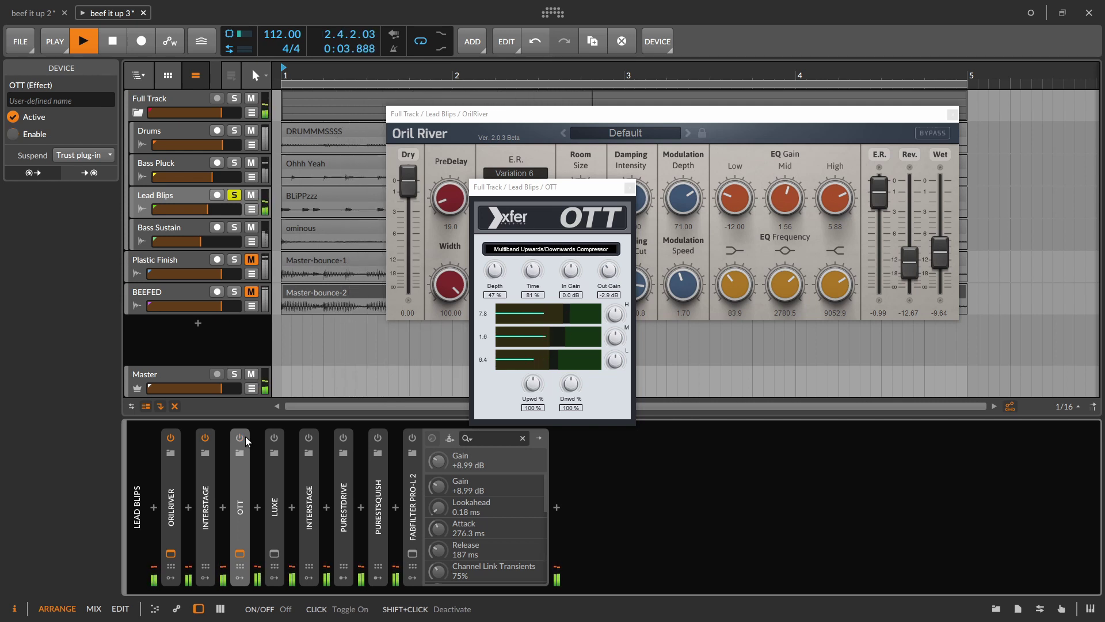
click(246, 436)
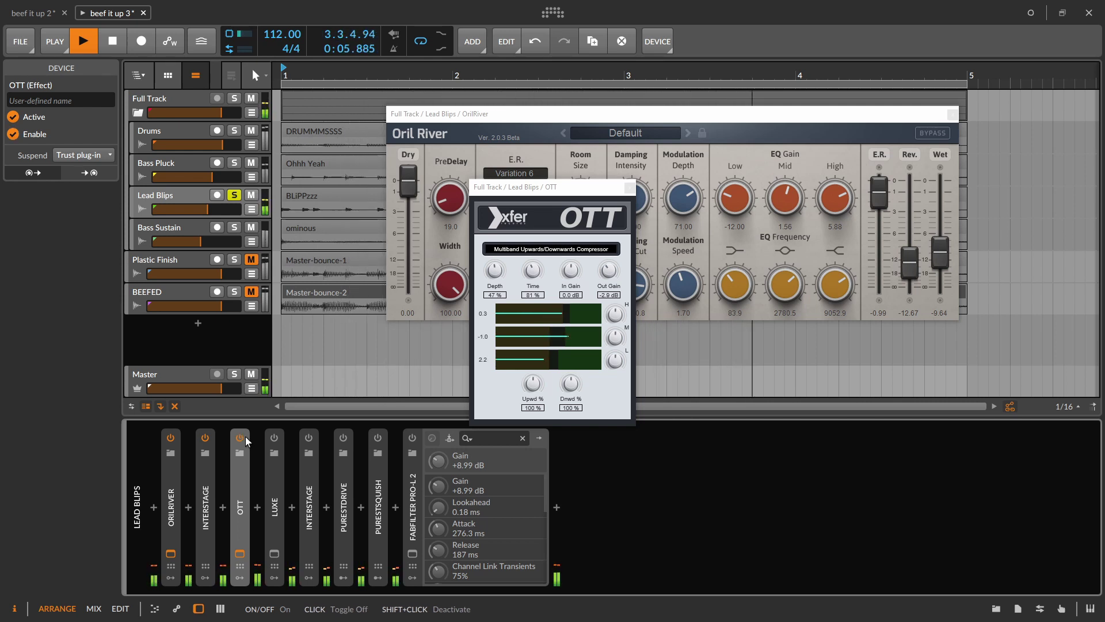
Enable LUXE on Lead Blips, open its window and switch its mode from Finesse to Luxe during playback
click(275, 439)
click(274, 553)
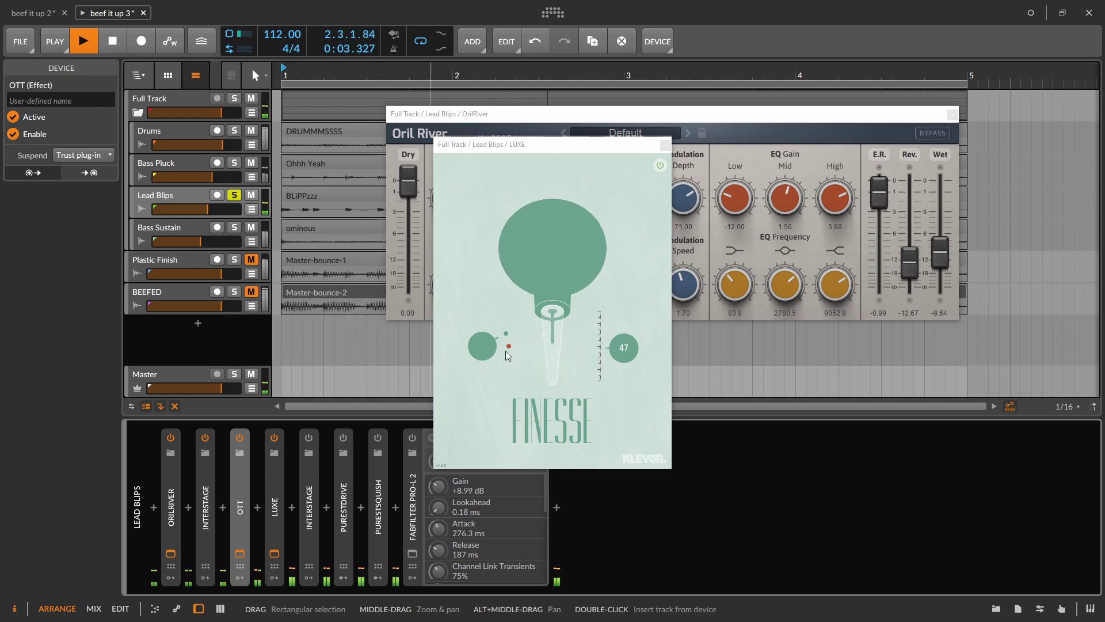
click(488, 349)
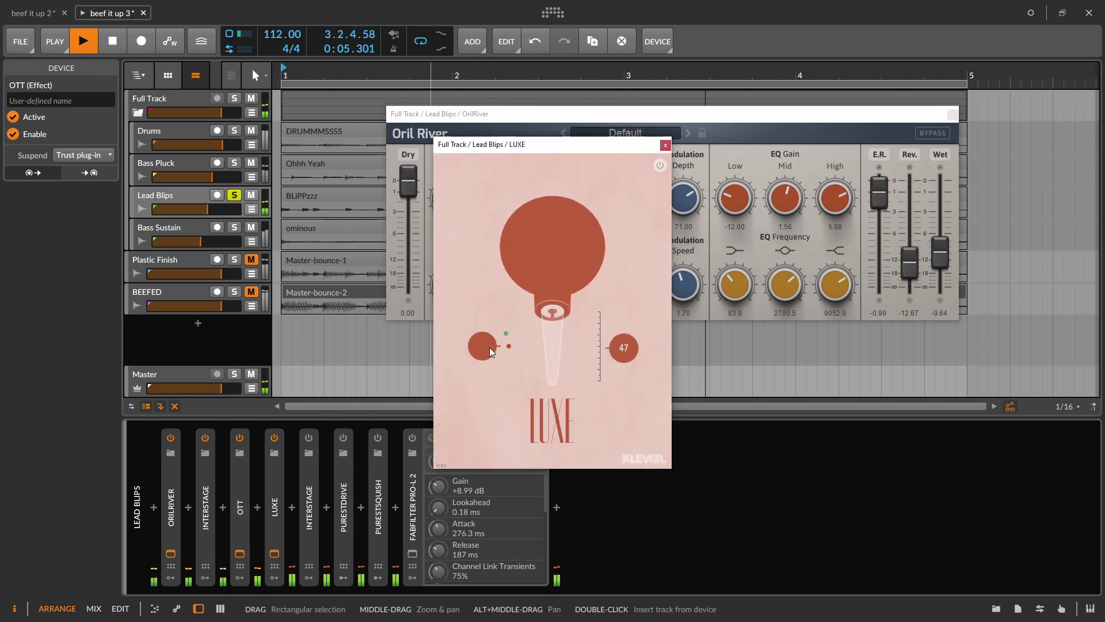
Switch the LUXE plug-in on the Lead Blips track to FINESSE mode and close its window
click(489, 347)
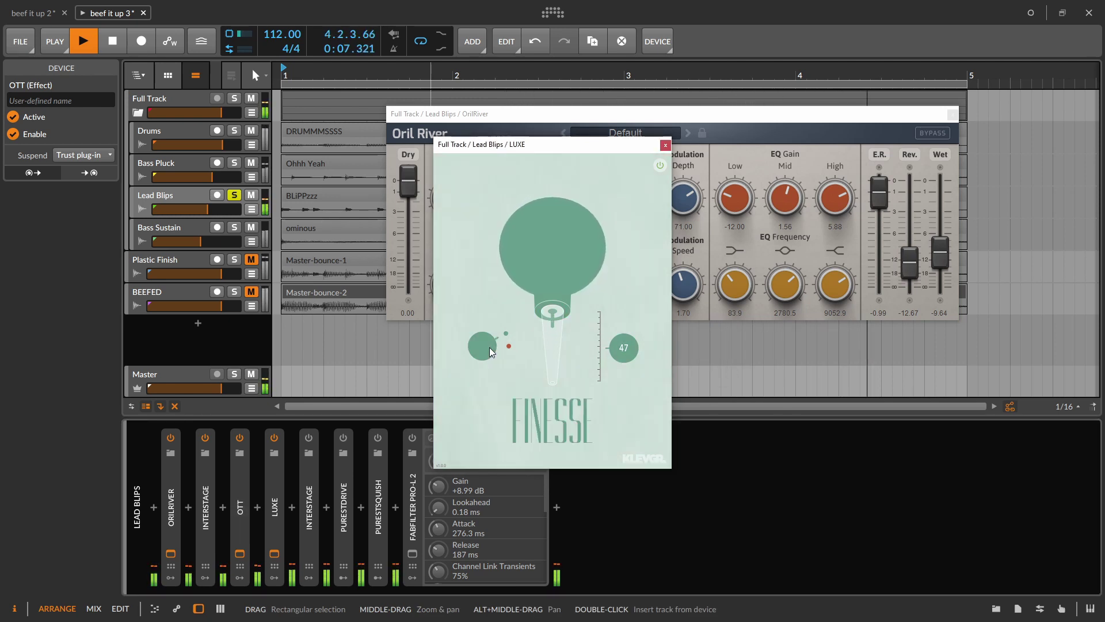
click(666, 146)
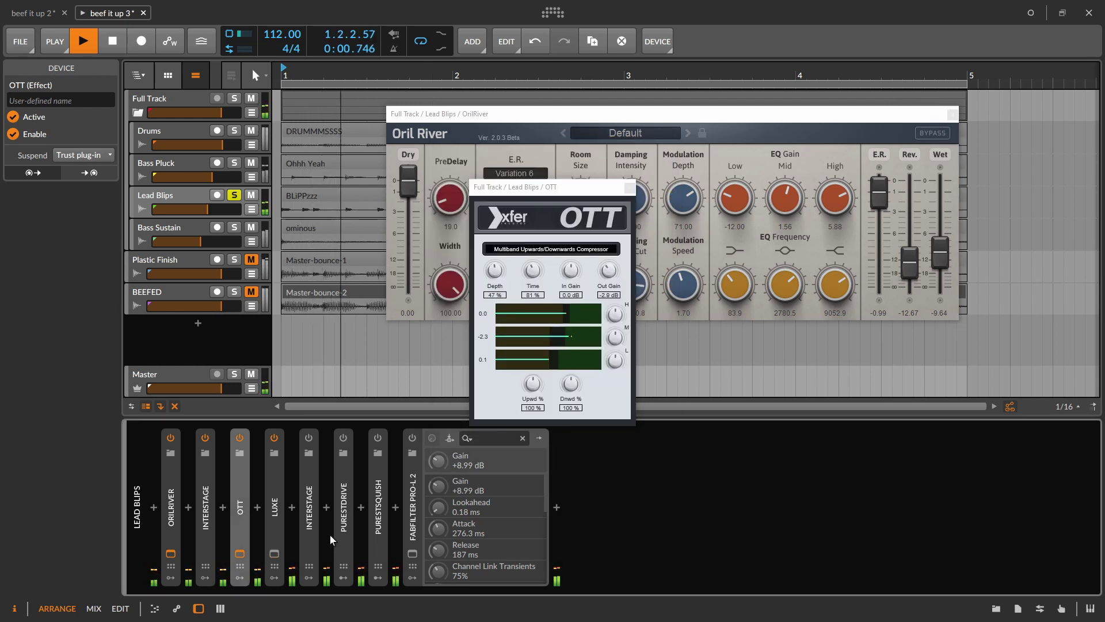
Enable the second Interstage, PurestDrive, PurestSquish and FabFilter Pro-L 2 on the Lead Blips track, and close the limiter's window
click(310, 439)
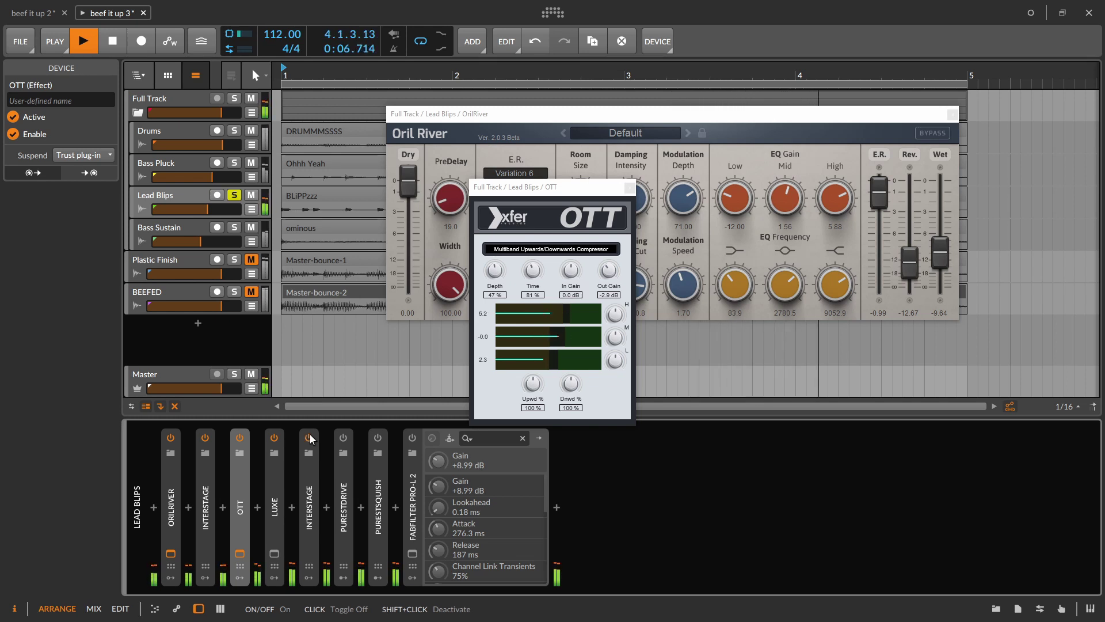
click(342, 438)
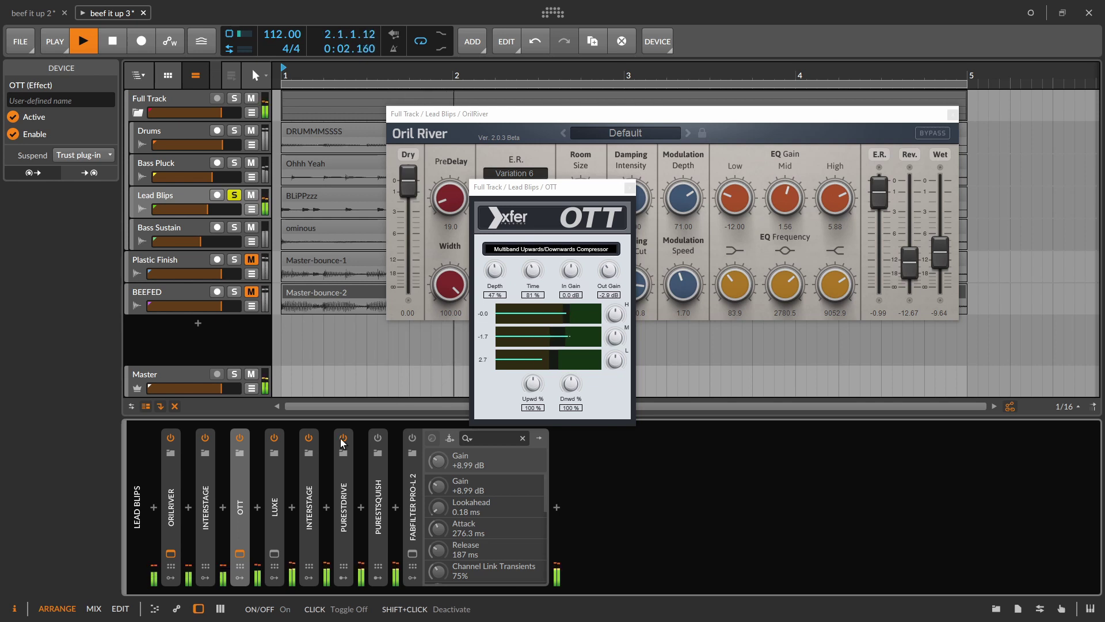
click(378, 439)
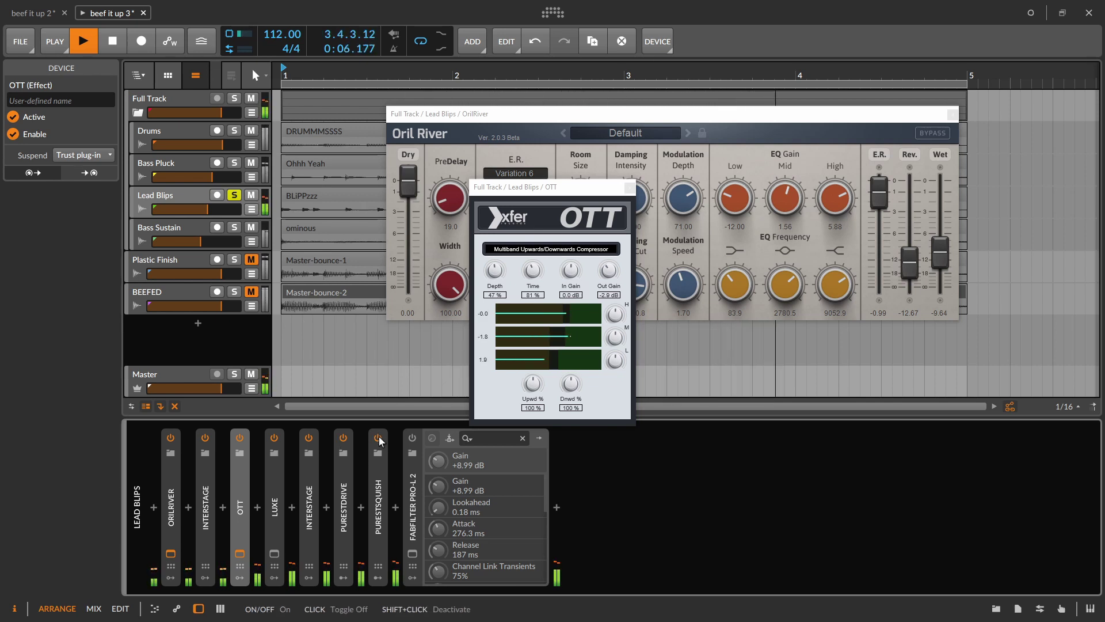
click(412, 438)
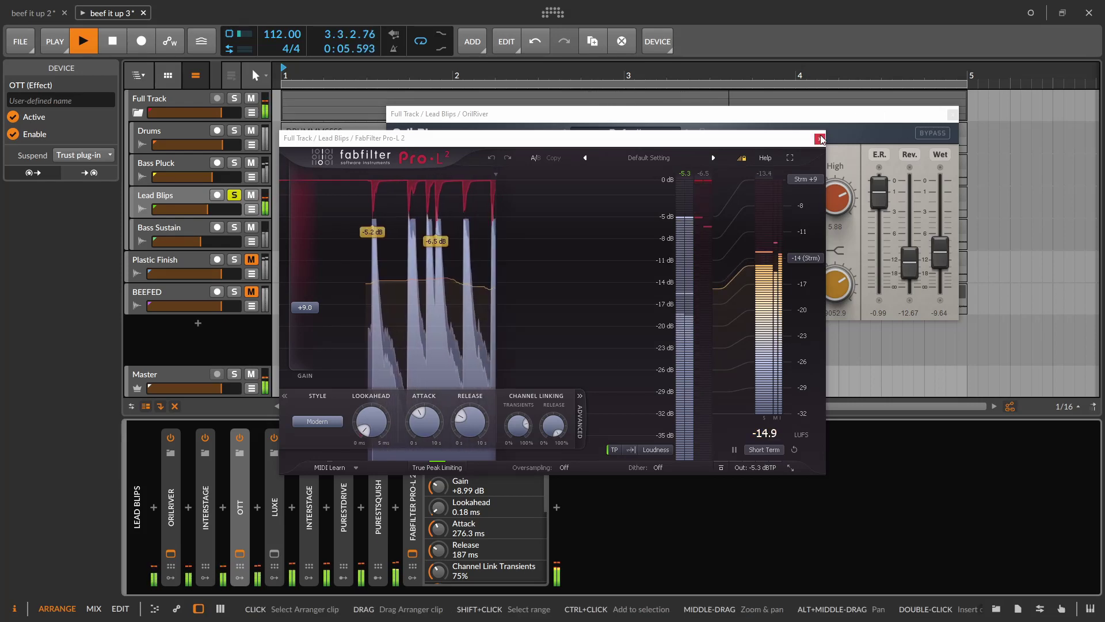
click(819, 139)
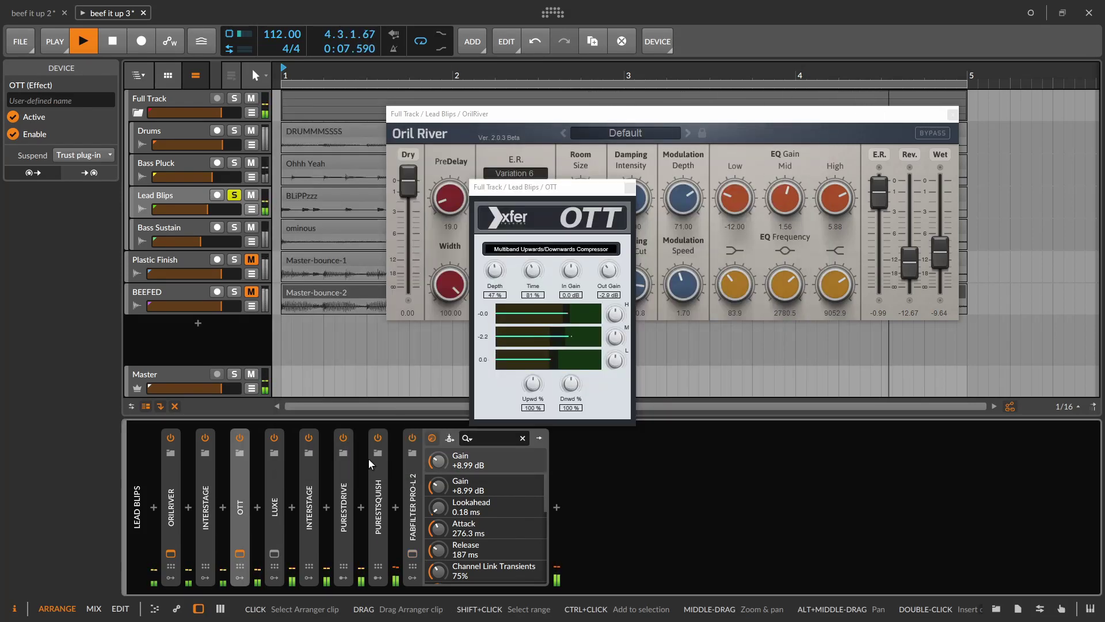
Show the remote controls of PurestDrive and PurestSquish and collapse their parameter lists
double_click(378, 498)
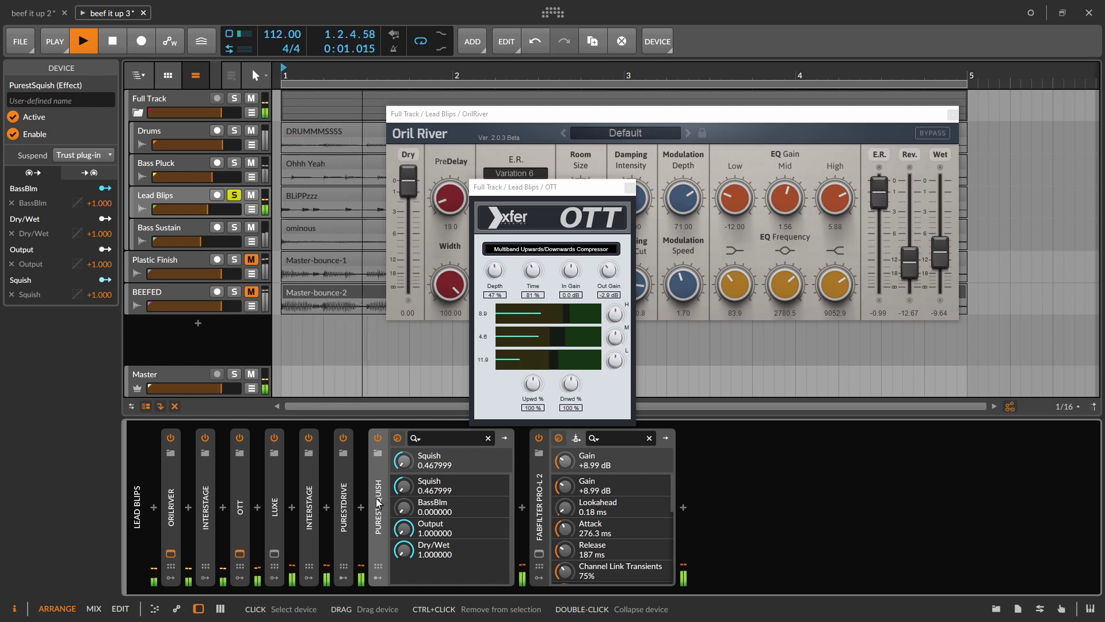
double_click(343, 507)
click(341, 564)
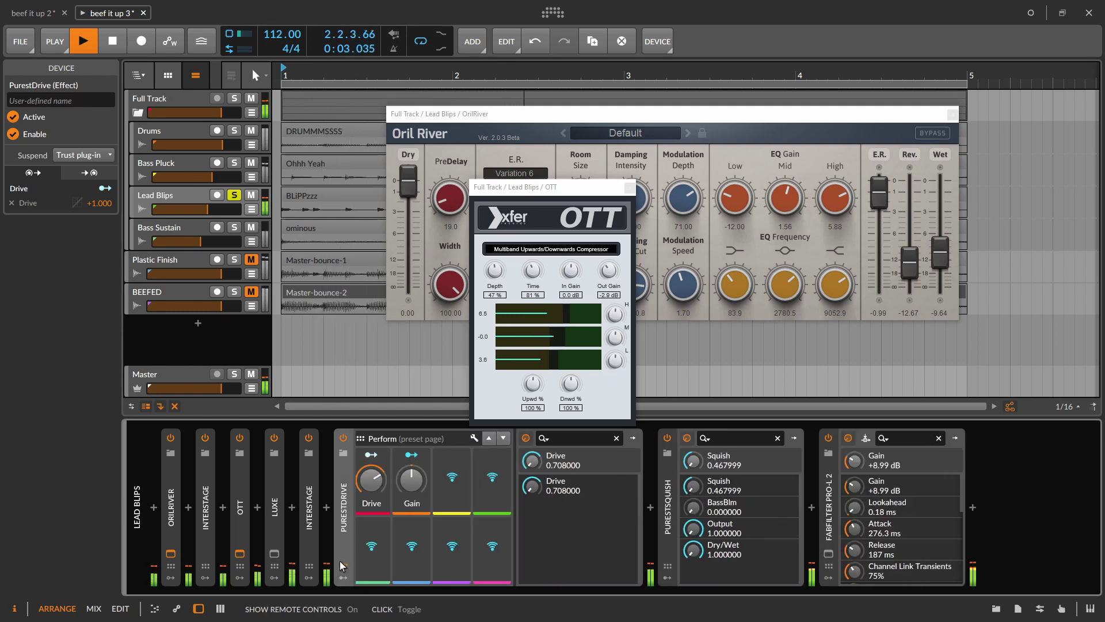
double_click(343, 522)
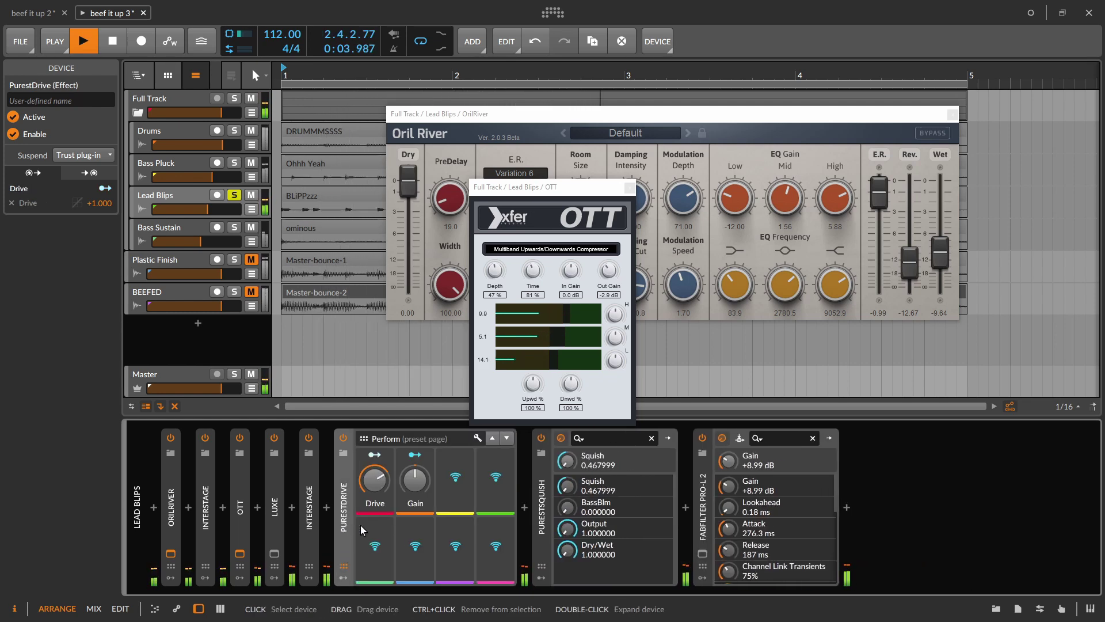
click(540, 563)
double_click(547, 522)
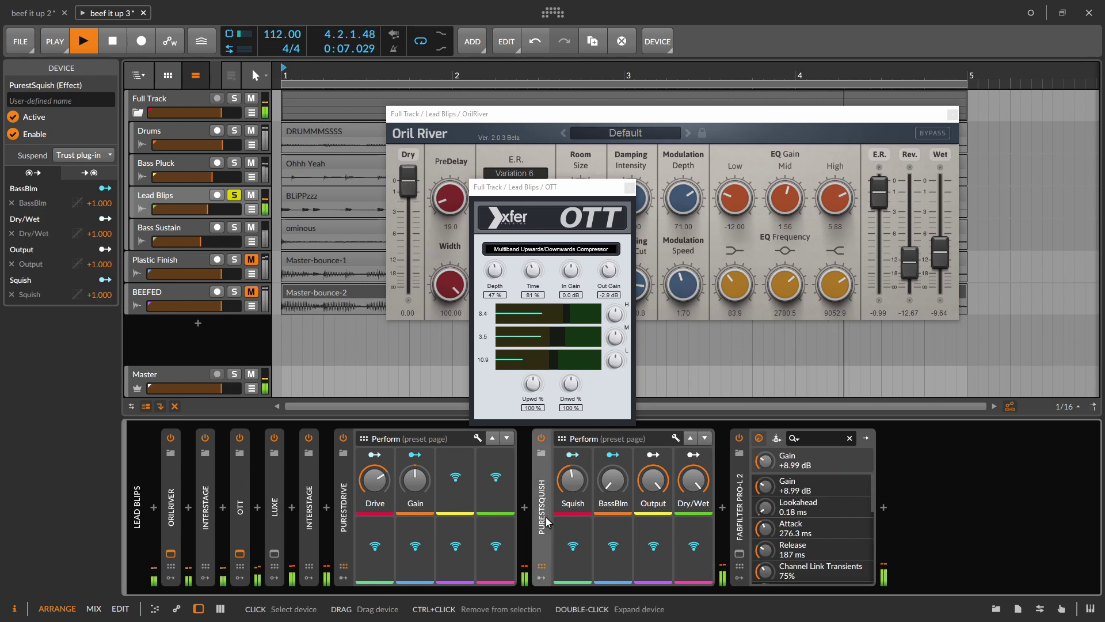
Close the OTT and OrilRiver plug-in windows and stop playback
click(631, 190)
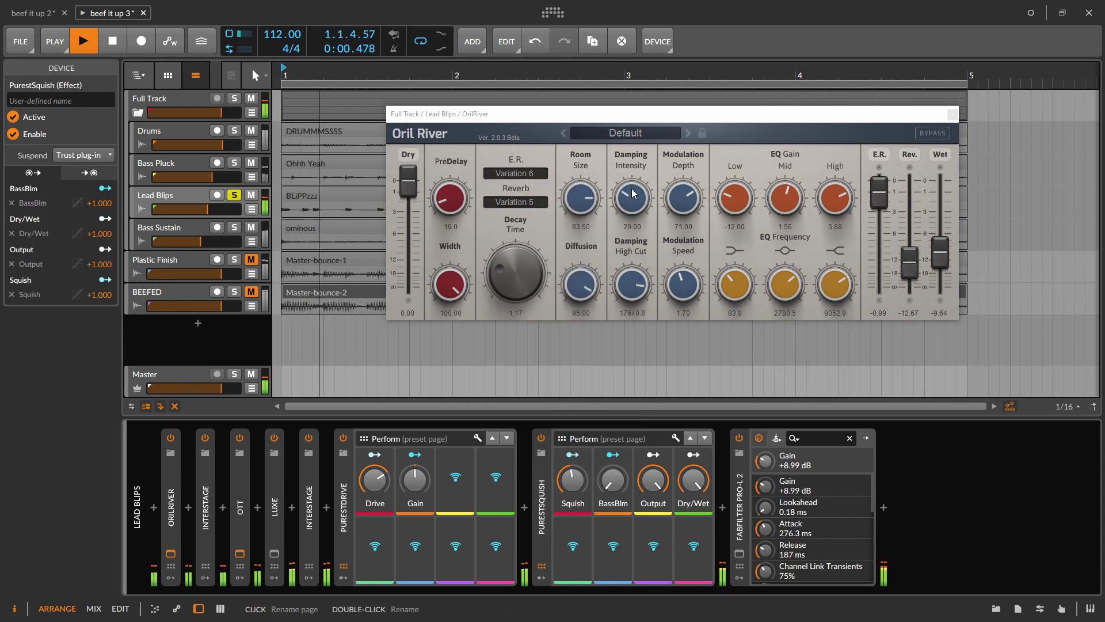
click(953, 114)
key(space)
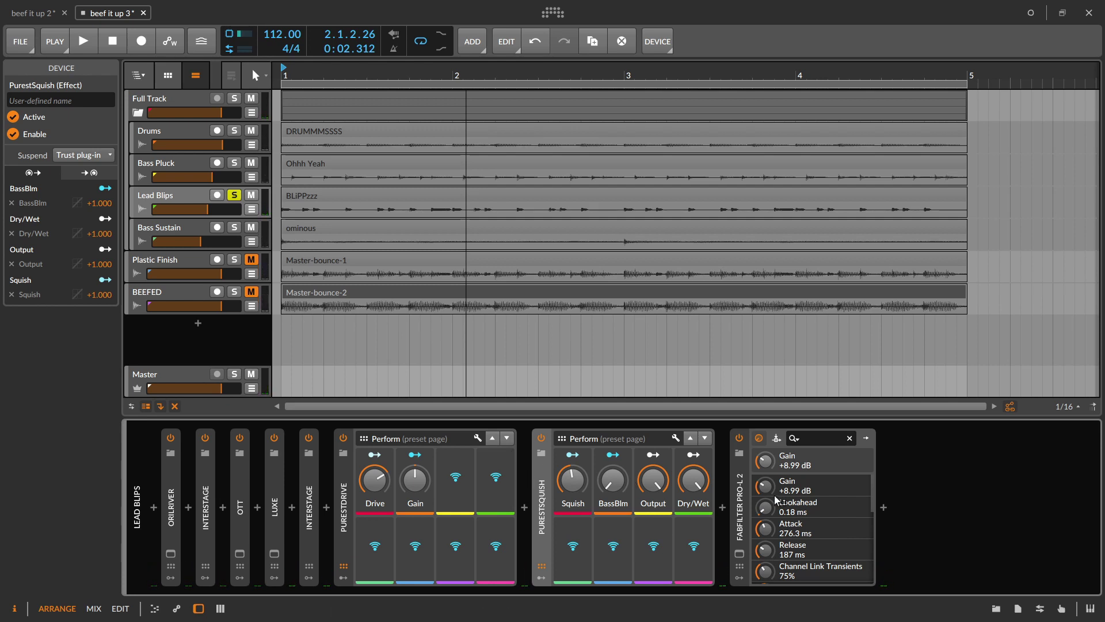
Compare the soloed Lead Blips track during playback with its whole device chain disabled and re-enabled
click(739, 507)
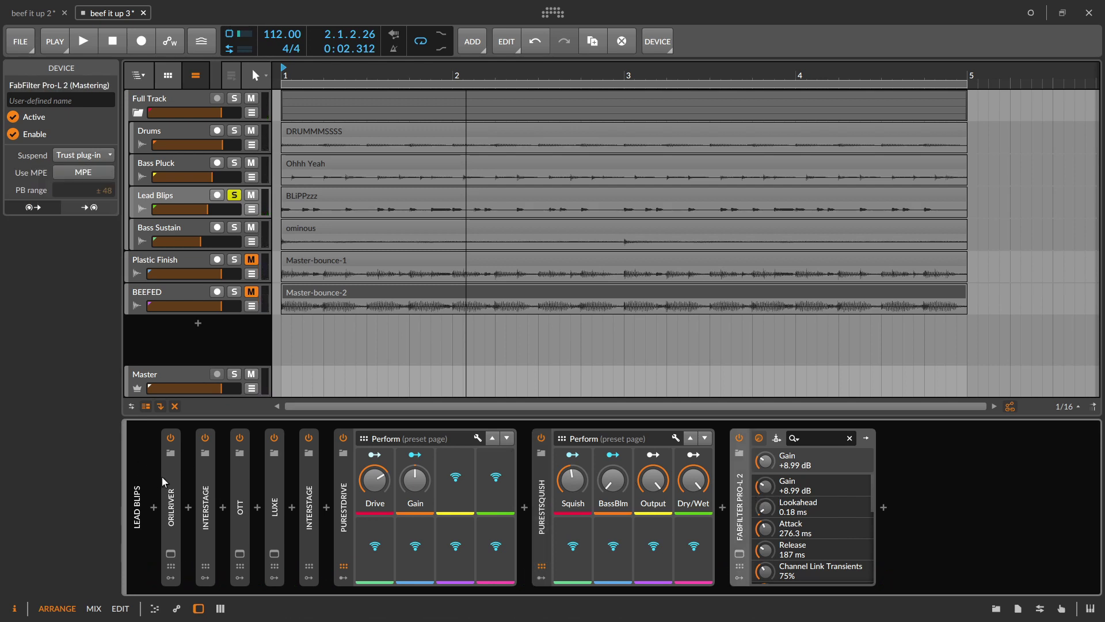
key(ctrl+a)
key(space)
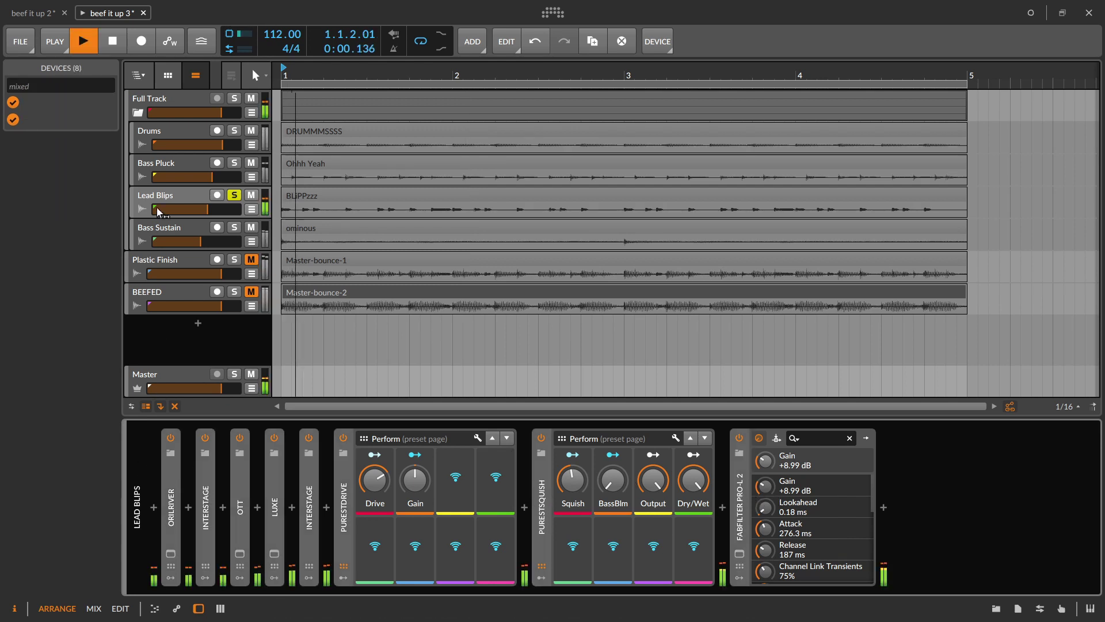
click(13, 119)
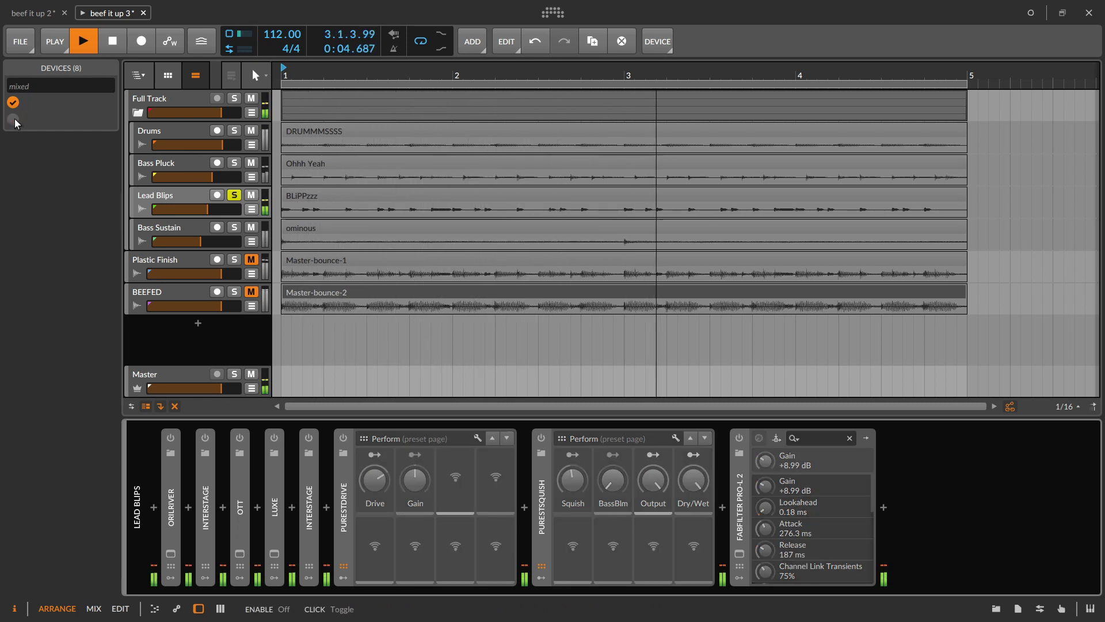
click(13, 119)
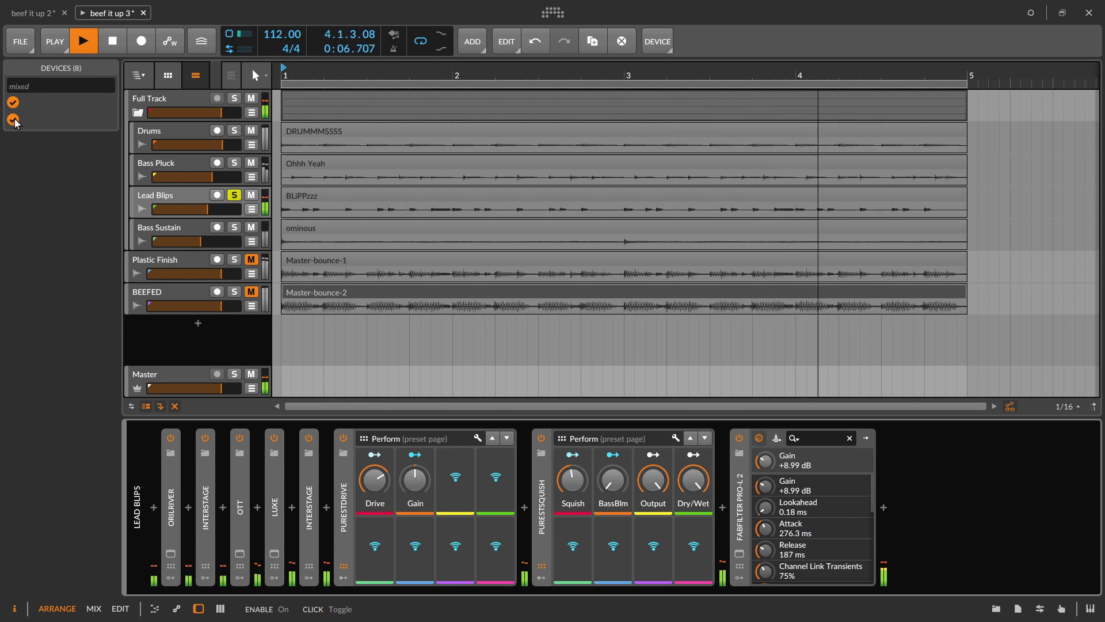
key(space)
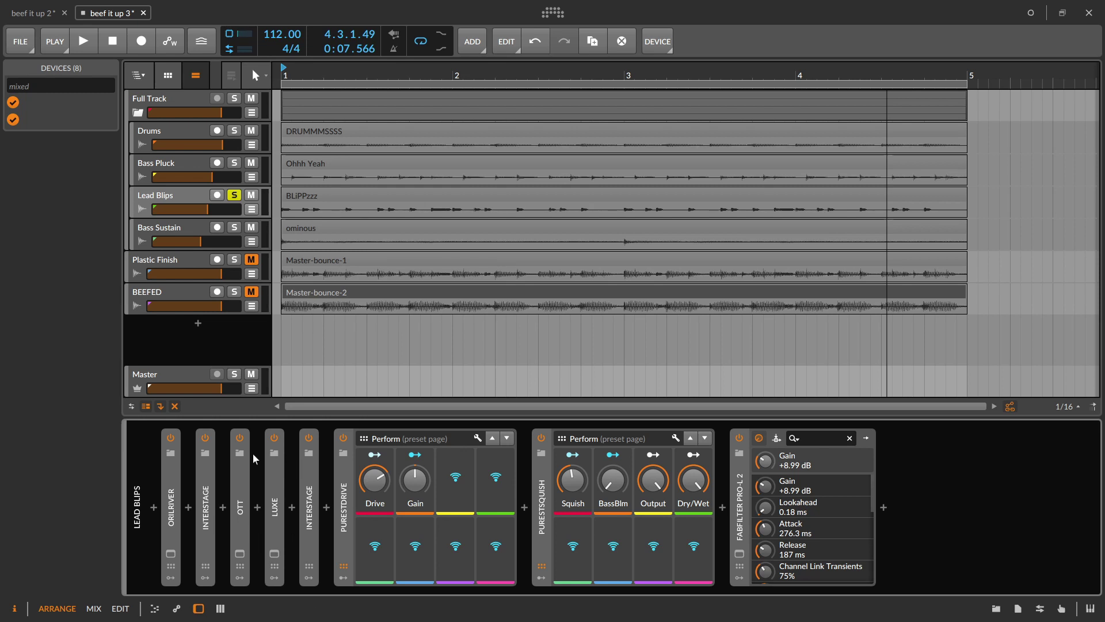
Compare Lead Blips during playback with both Interstage devices disabled and re-enabled together
double_click(596, 482)
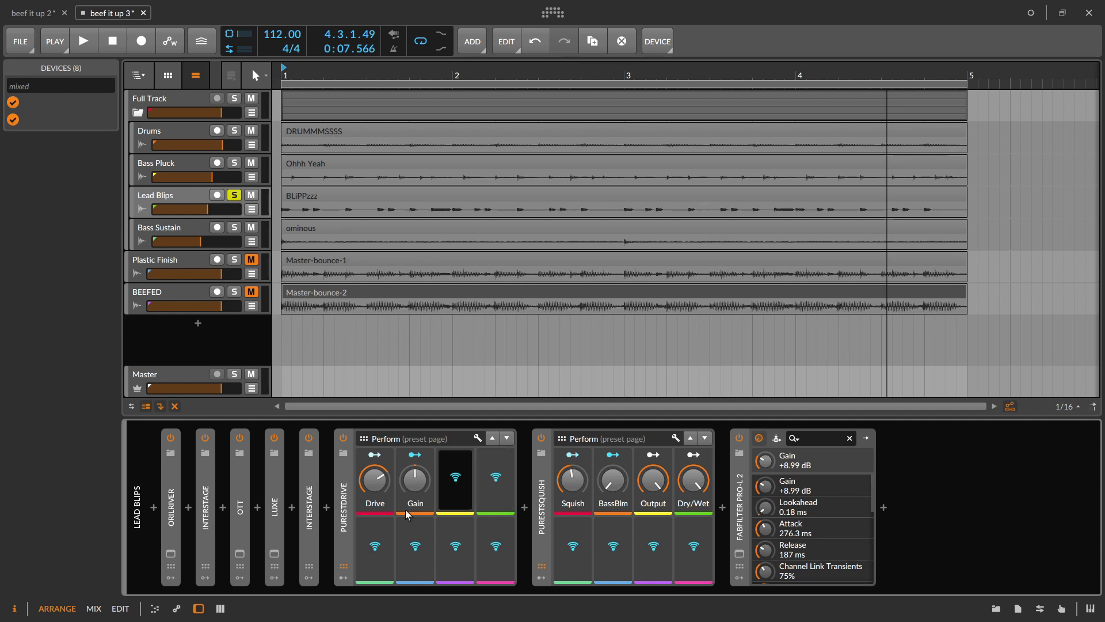
click(307, 500)
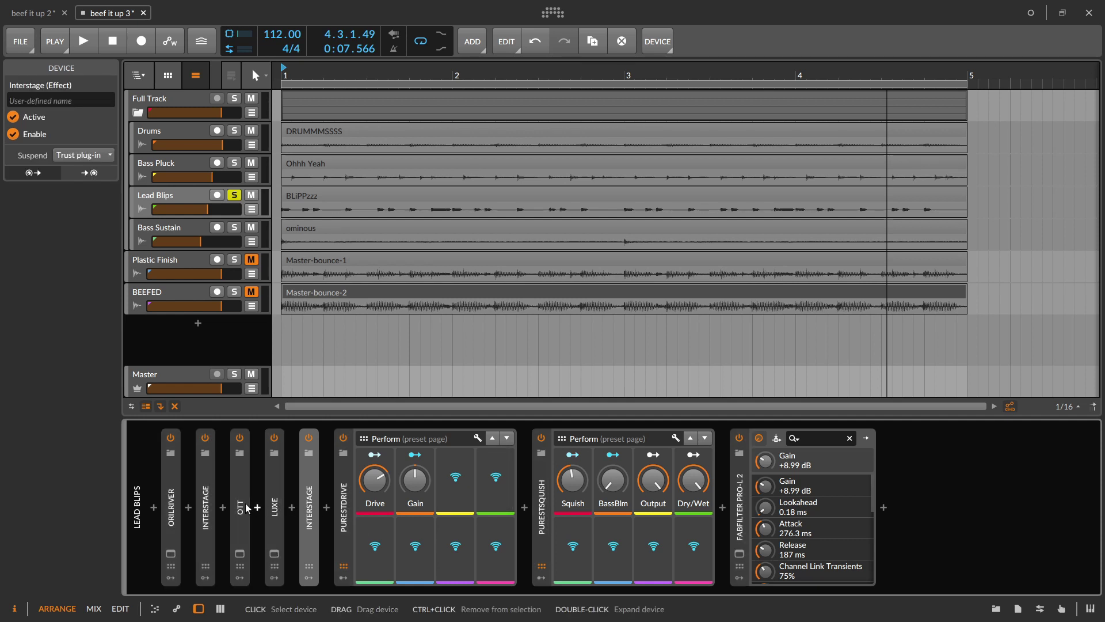
ctrl+click(206, 504)
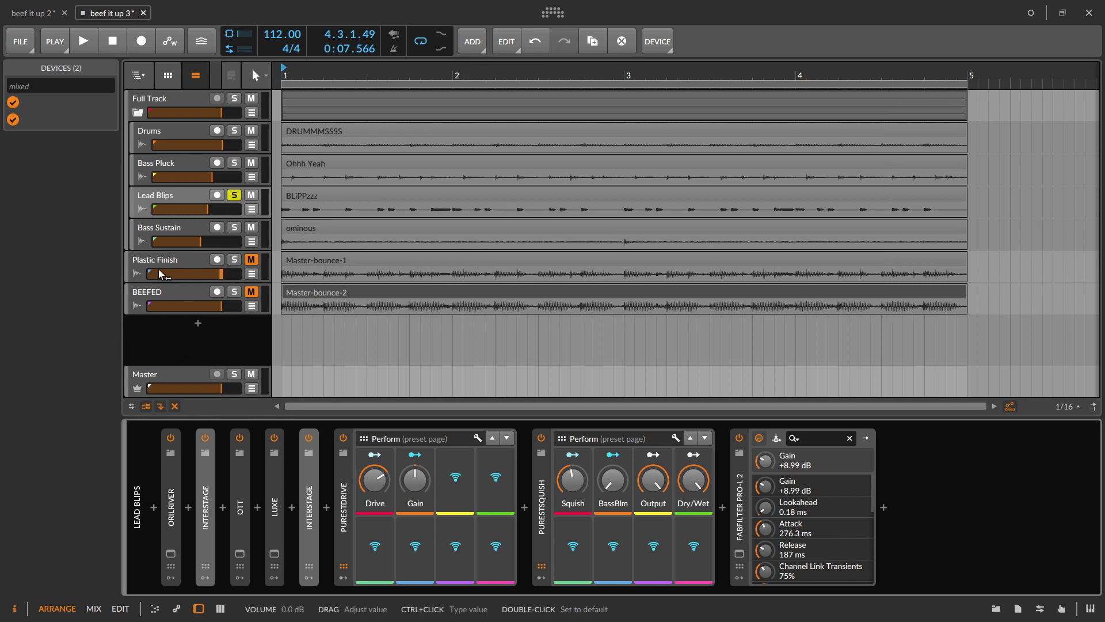
key(space)
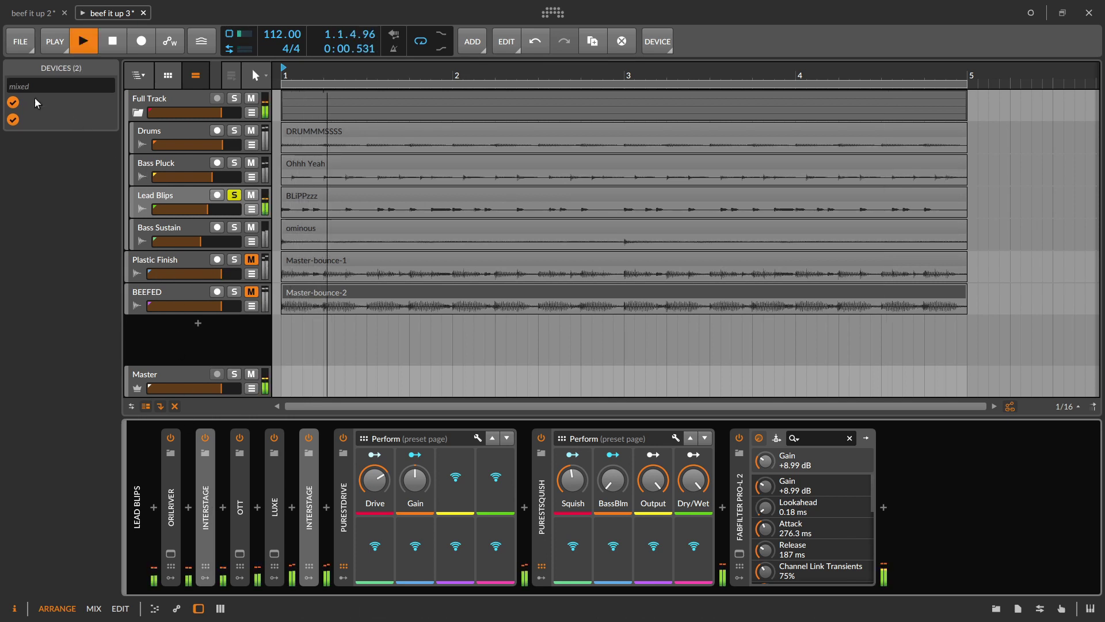
click(12, 119)
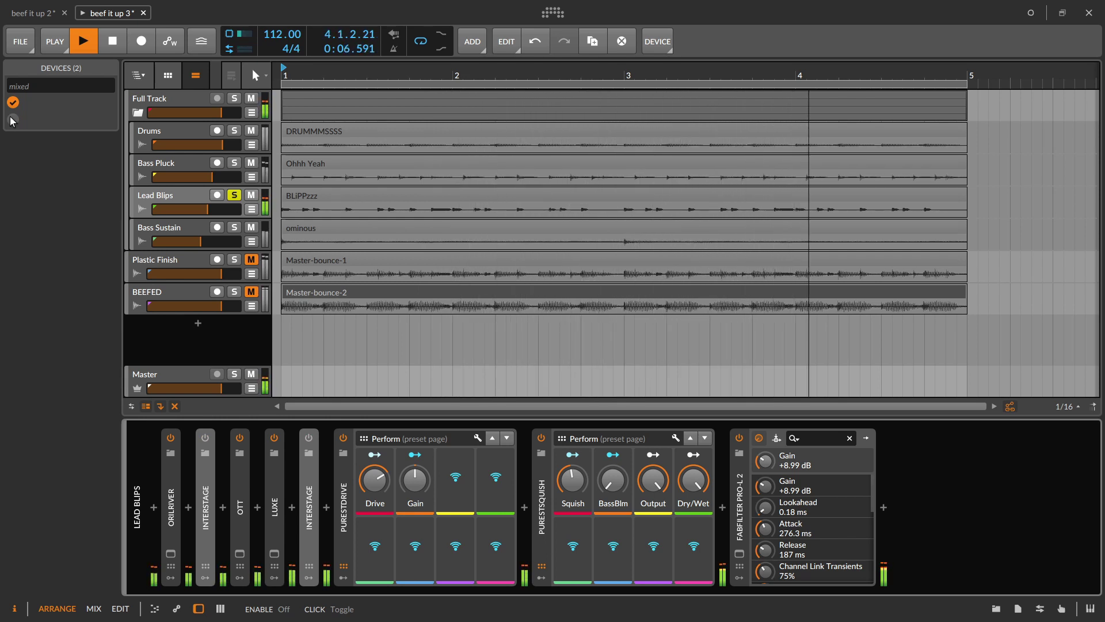
click(11, 120)
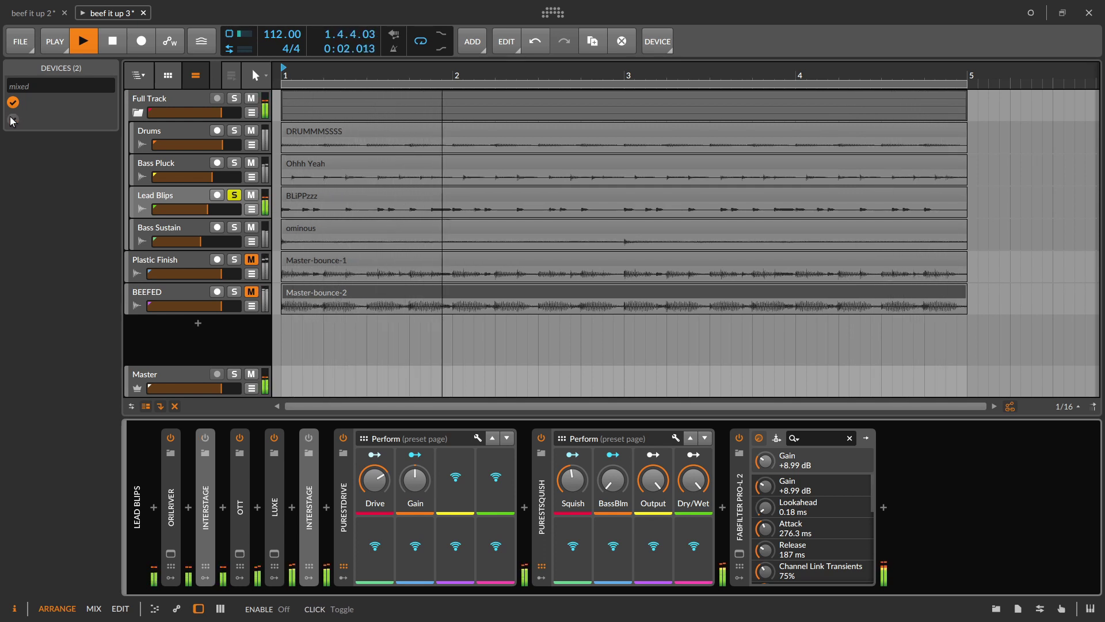
key(space)
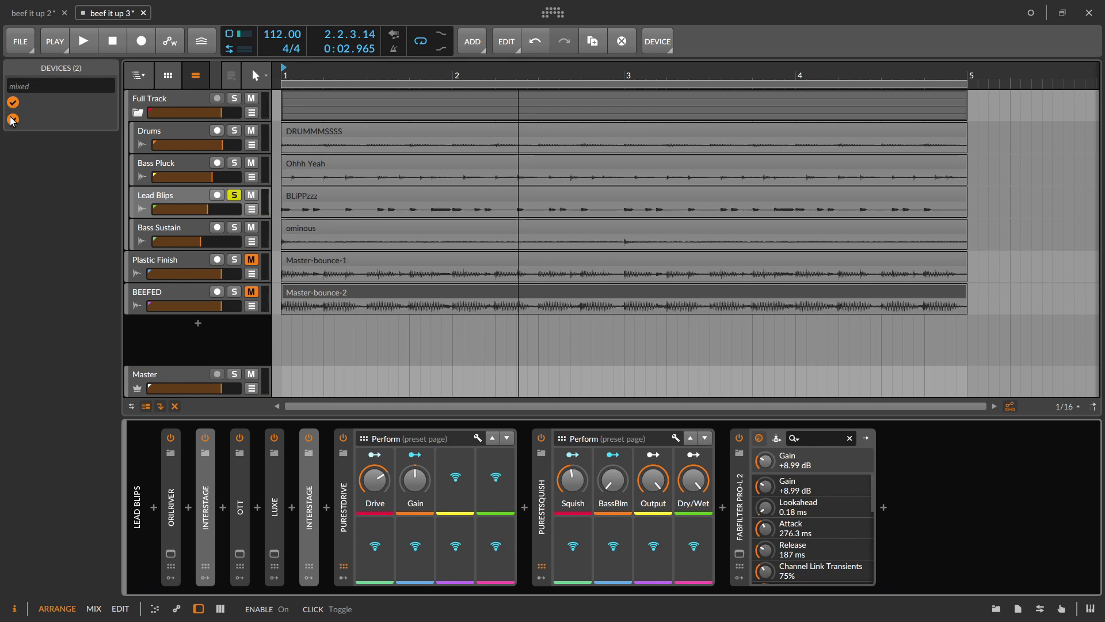
key(space)
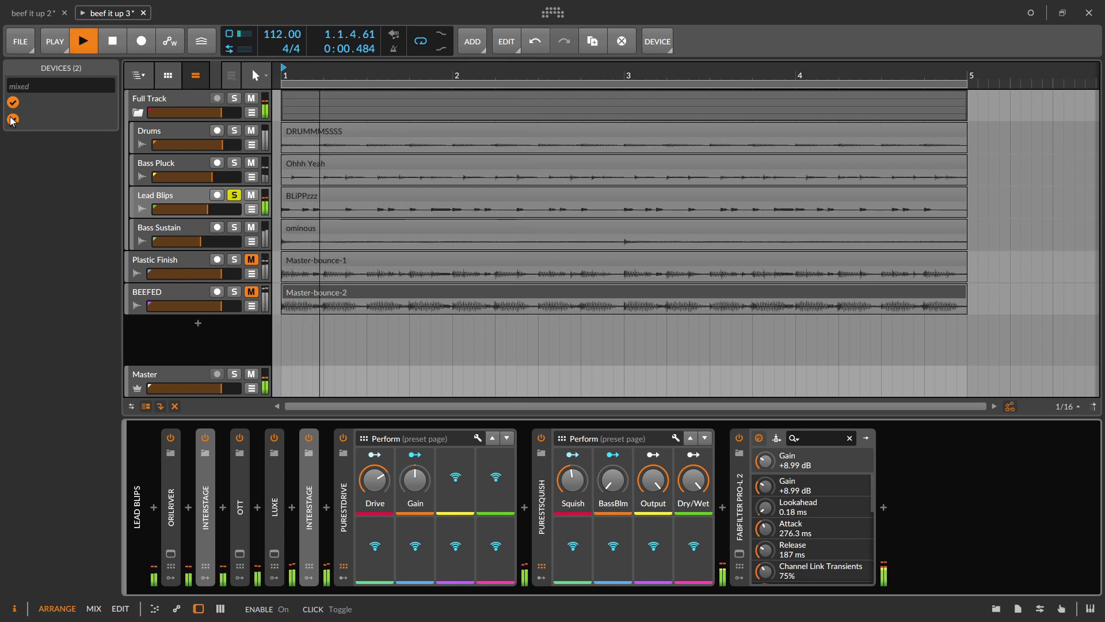
click(13, 119)
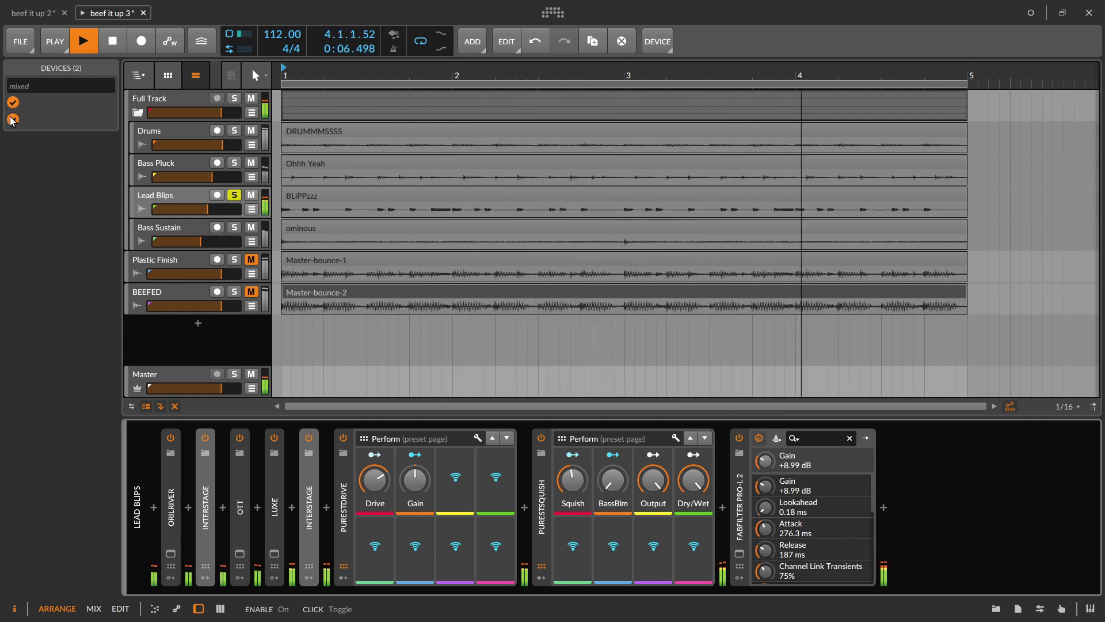
click(13, 119)
key(space)
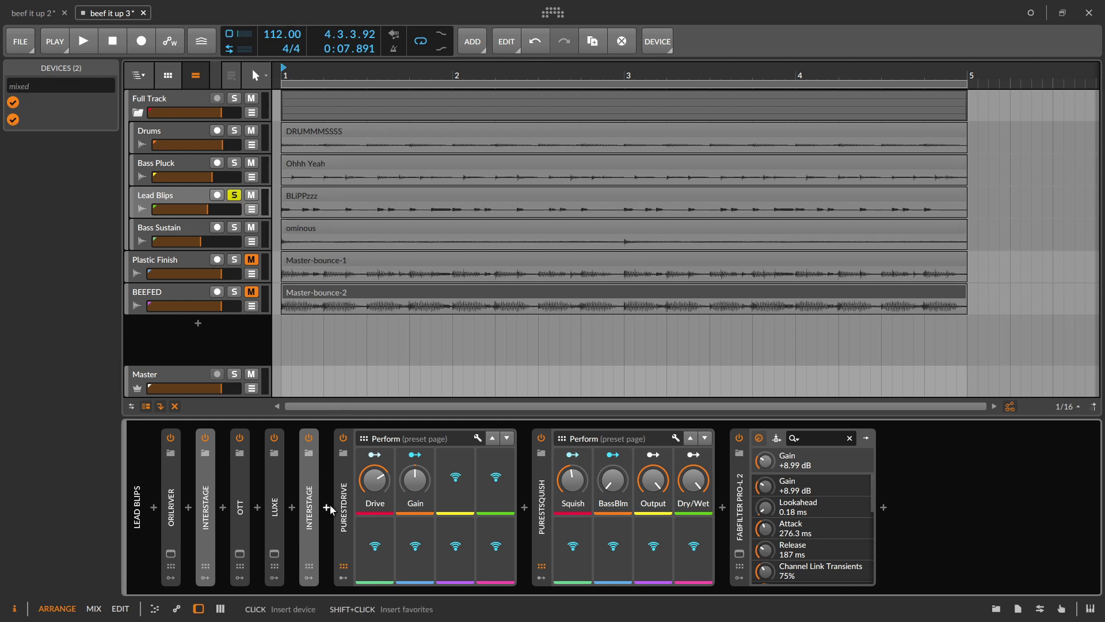
Play Drums and Bass Pluck soloed together with Lead Blips, and lower the Lead Blips volume slightly
click(234, 131)
key(space)
click(235, 164)
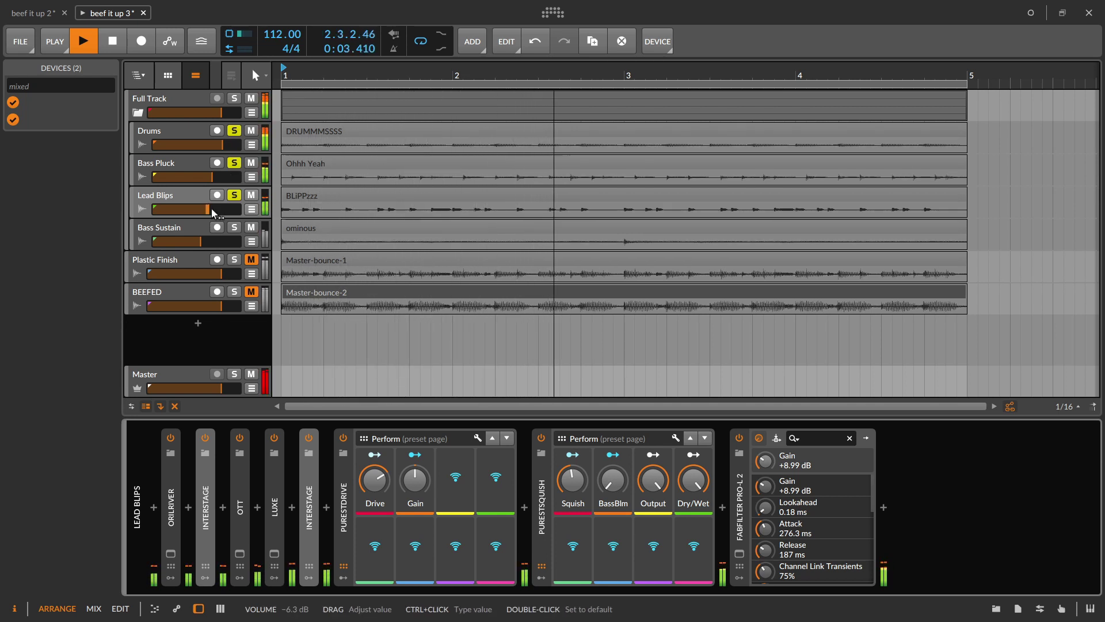
drag(210, 207, 211, 209)
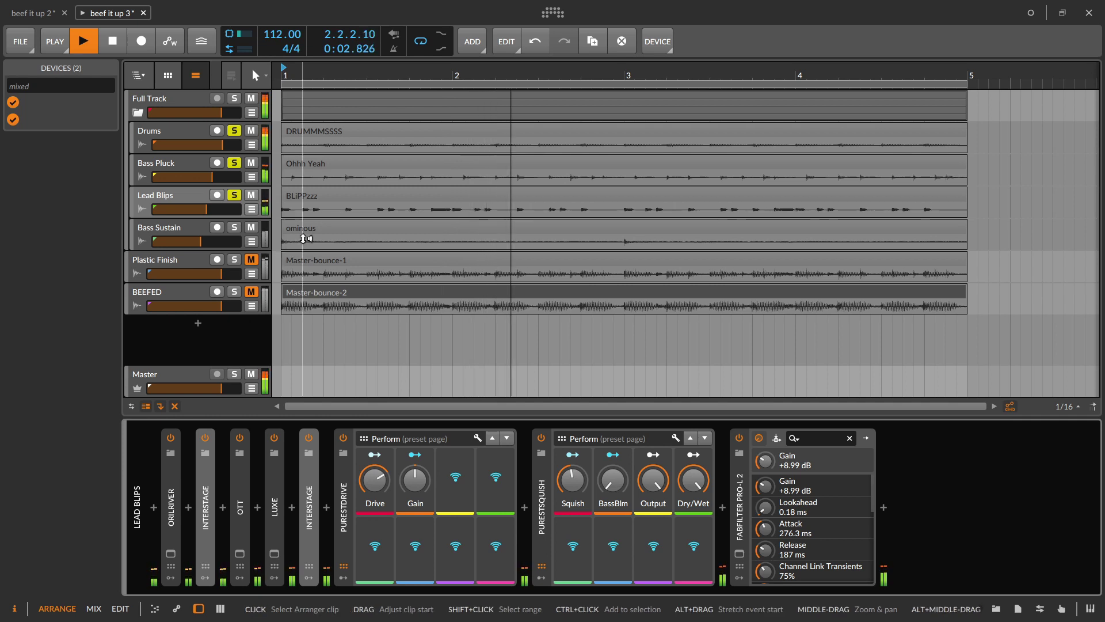
key(space)
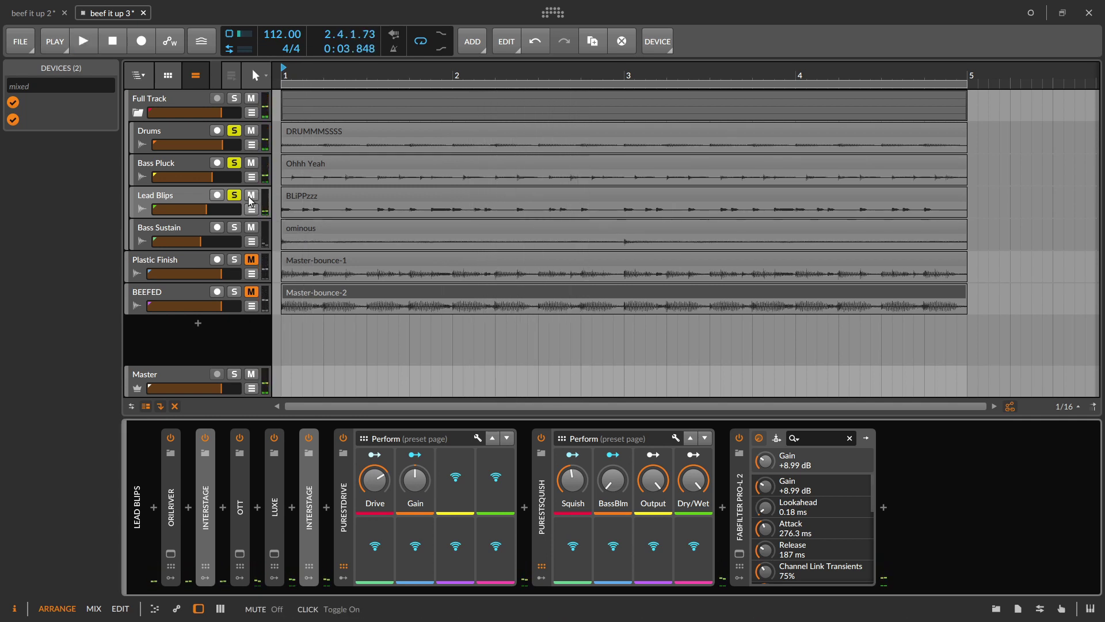
Clear the track solos and show the Bass Sustain track's device chain
click(235, 193)
click(234, 165)
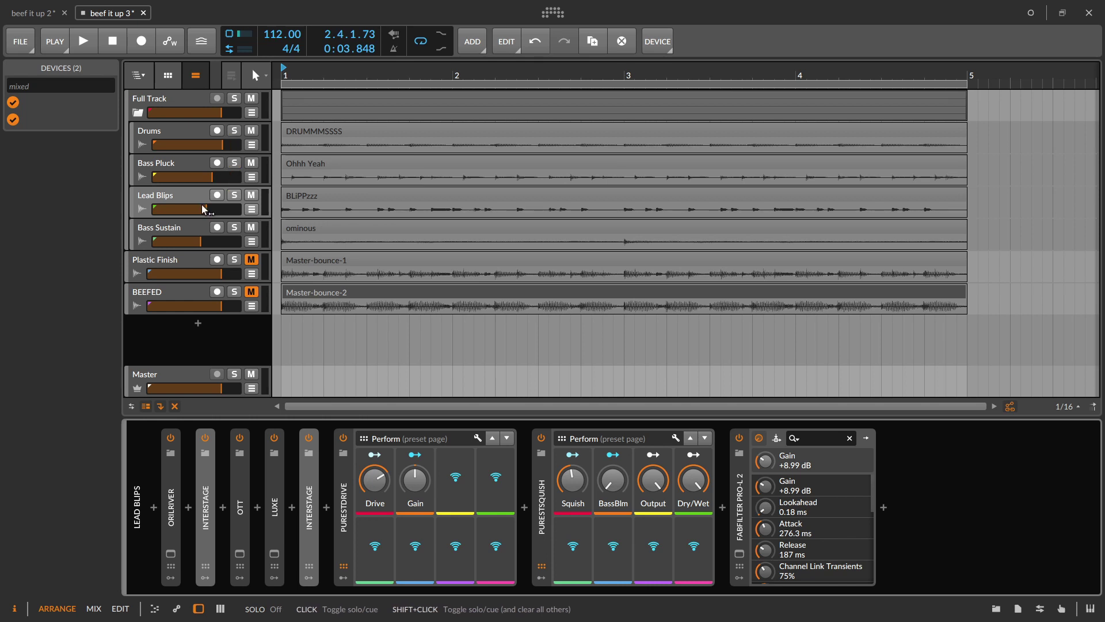
click(178, 223)
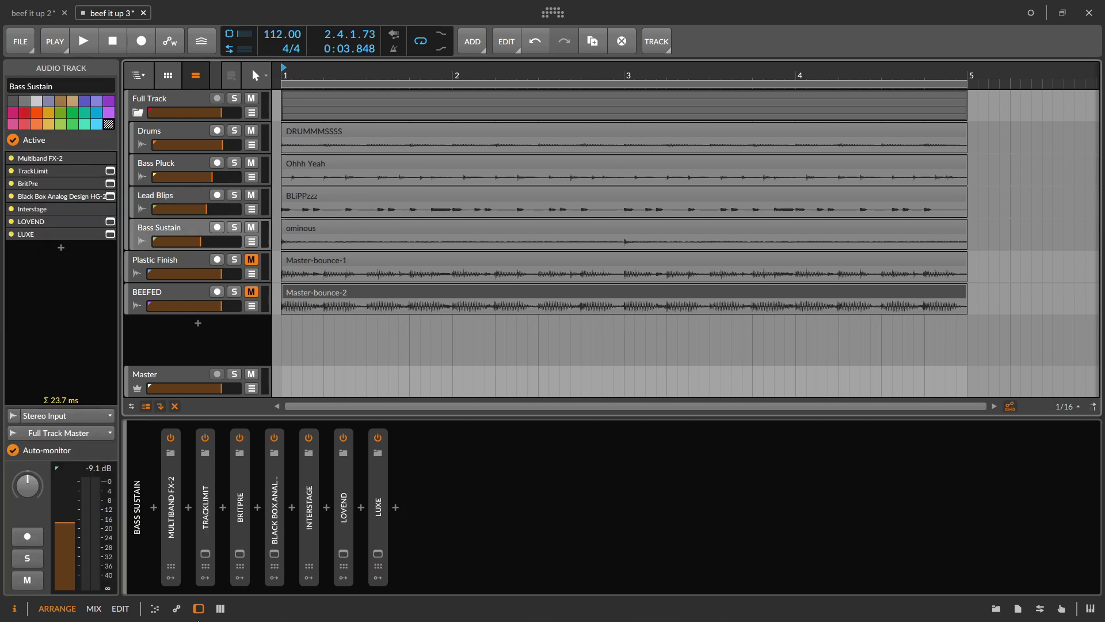
Switch to the beef it up 2 project and play its soloed Bass Sustain track
click(39, 16)
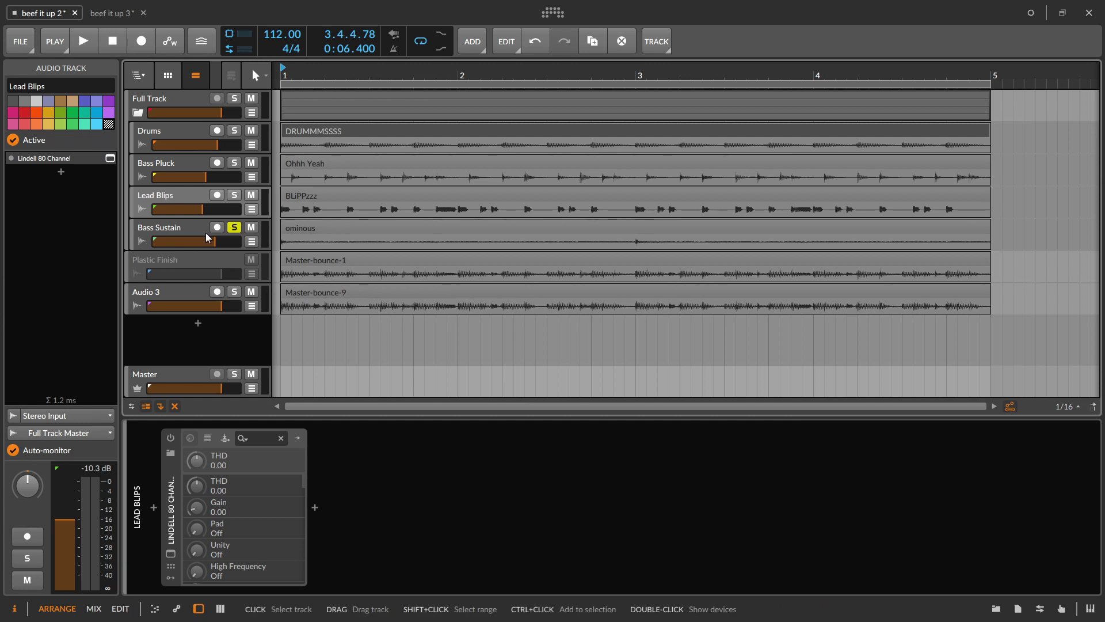
key(space)
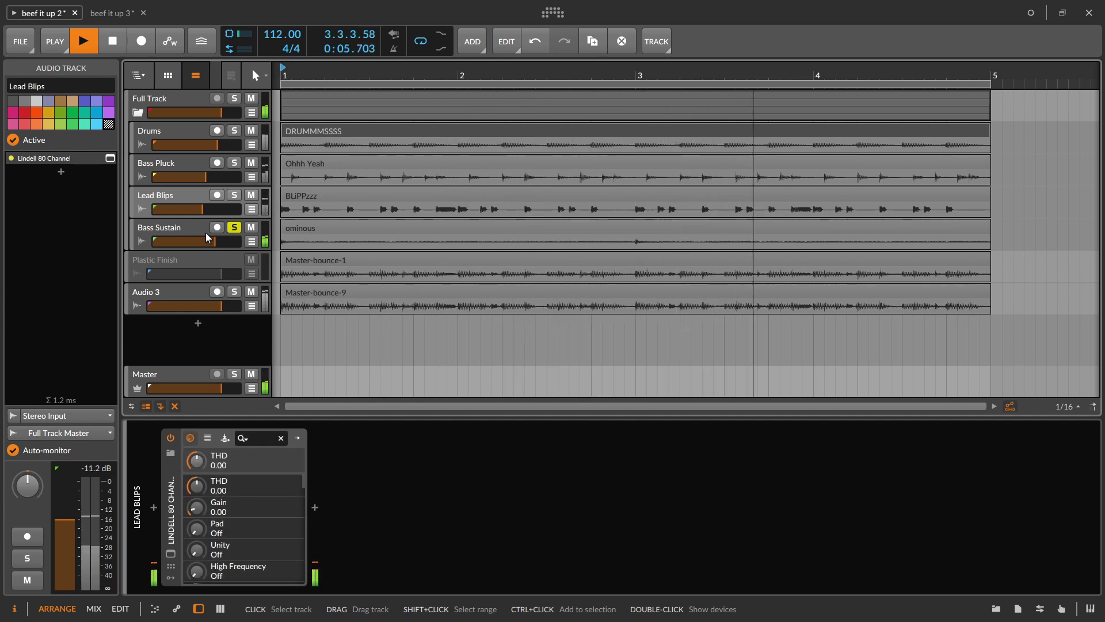
Stop playback, return to the beef it up 3 project with its audio engine active, and solo Bass Sustain
key(space)
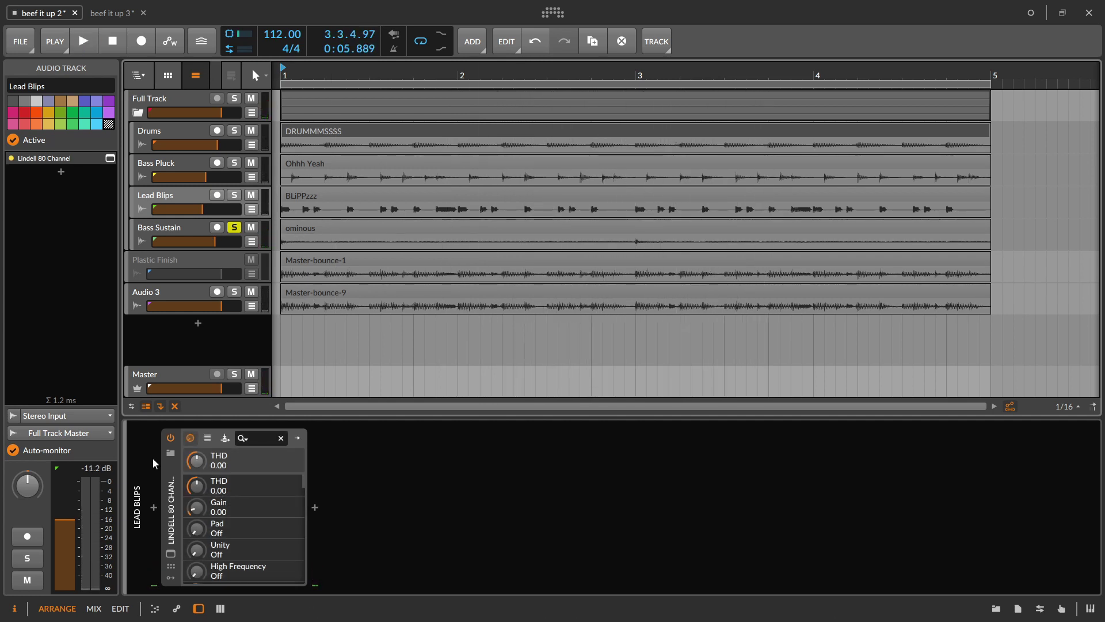
click(635, 246)
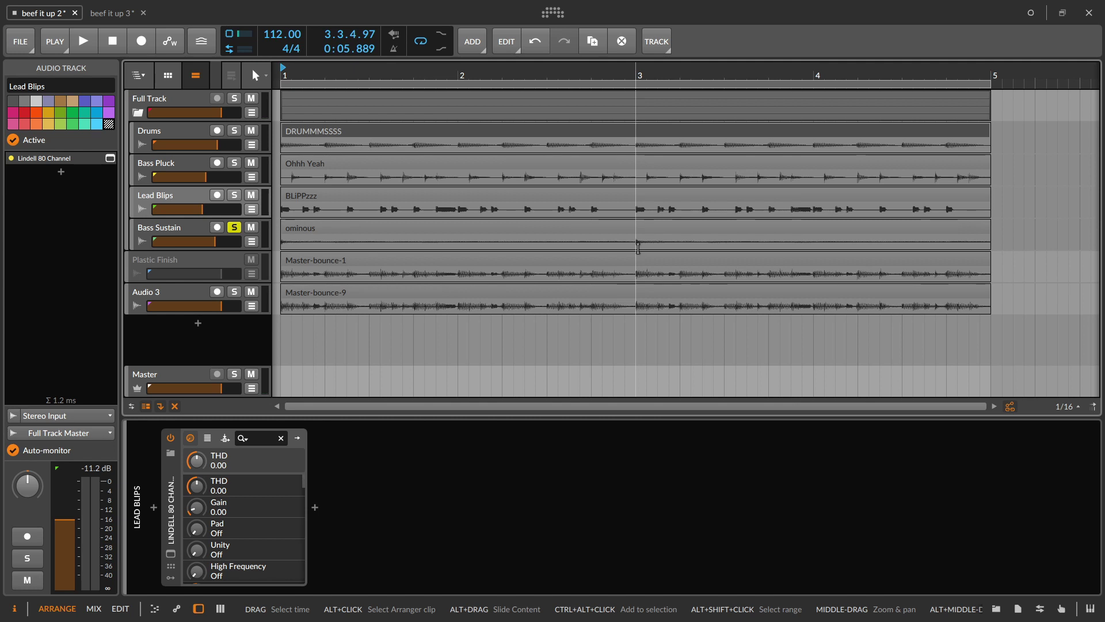
click(115, 16)
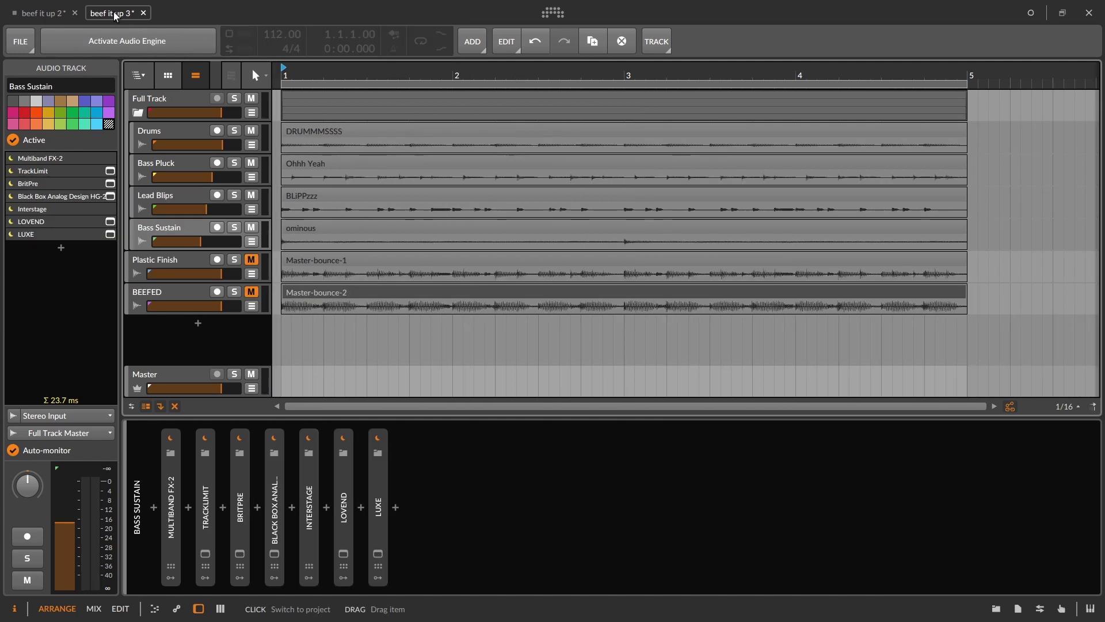
click(240, 229)
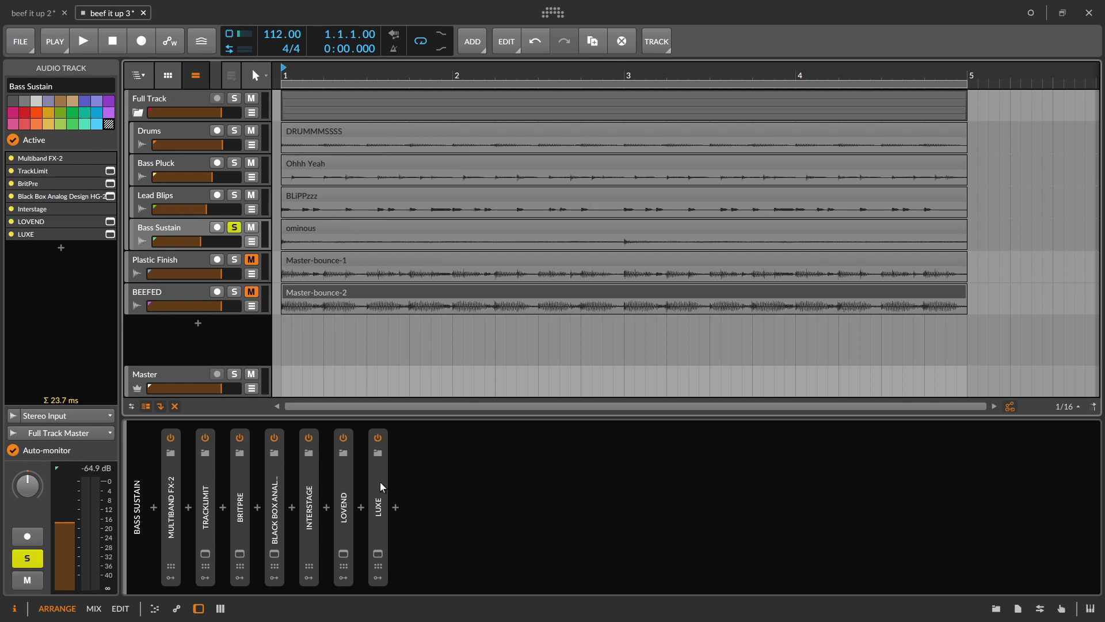
Disable every Bass Sustain device after Multiband FX-2, expand Multiband FX-2, and play the track through it alone
click(383, 482)
click(170, 506)
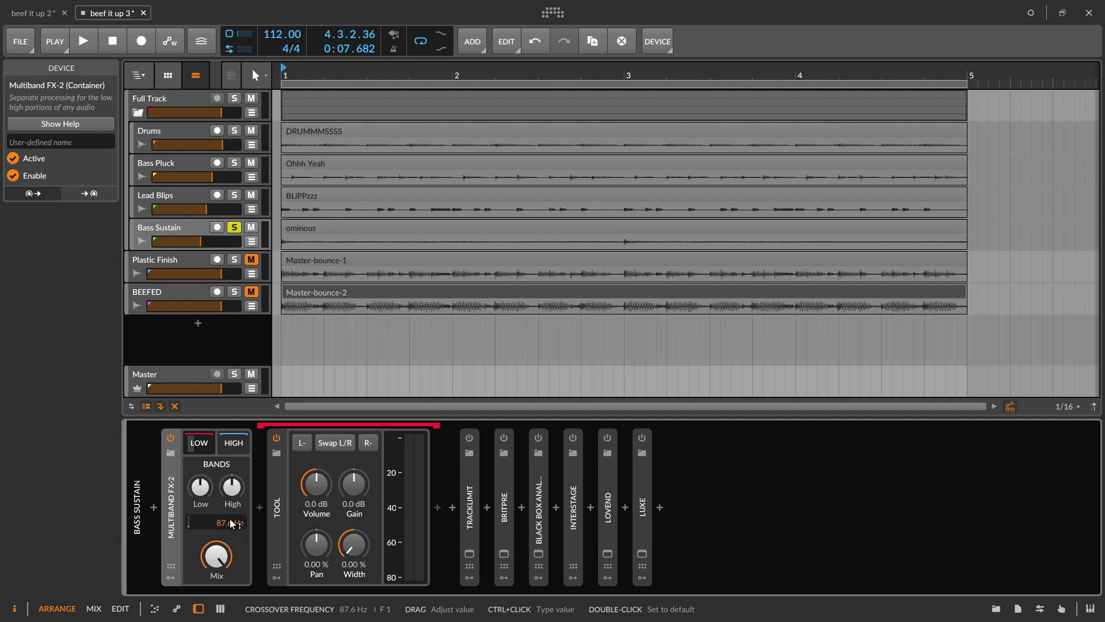
key(space)
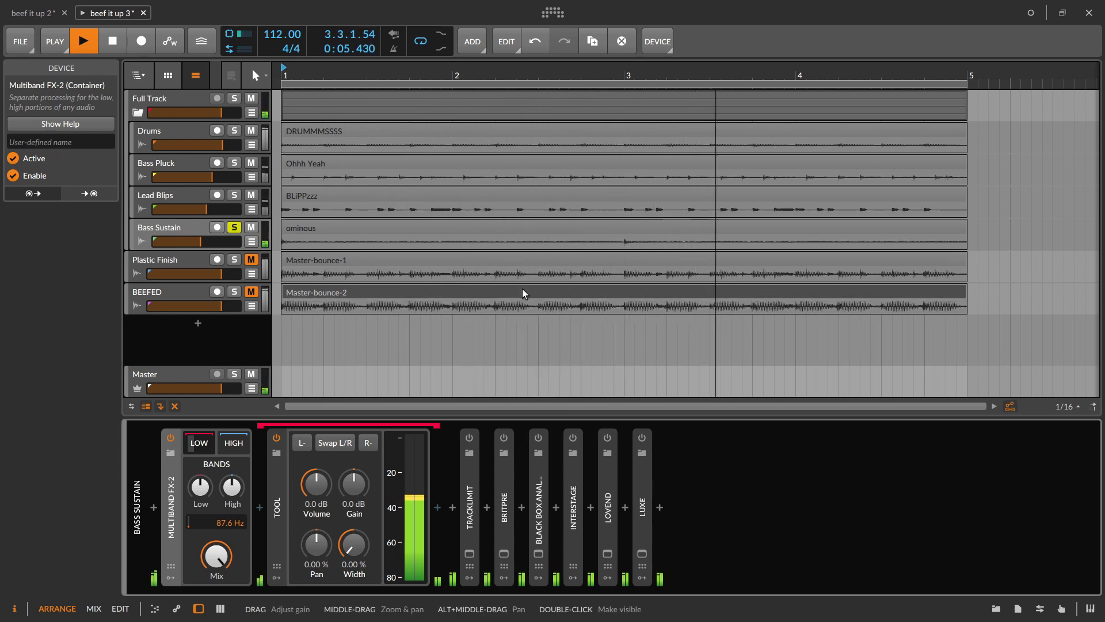
key(space)
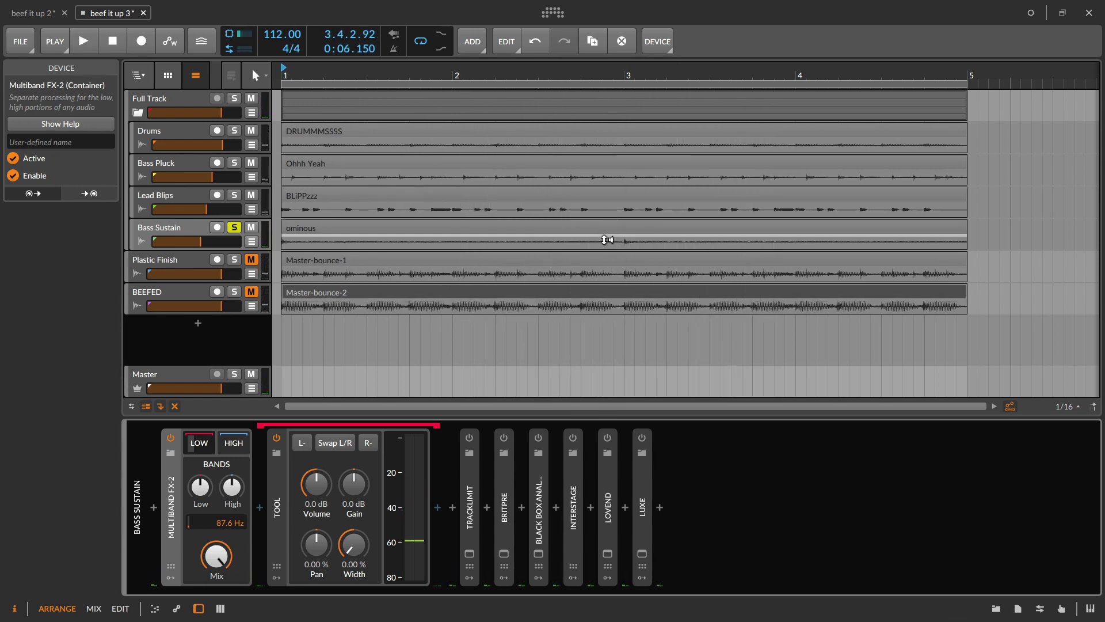
Enable TrackLimit on Bass Sustain, view its limiter settings, and compare the playback with it bypassed and active before closing its window
click(464, 439)
click(468, 544)
click(469, 554)
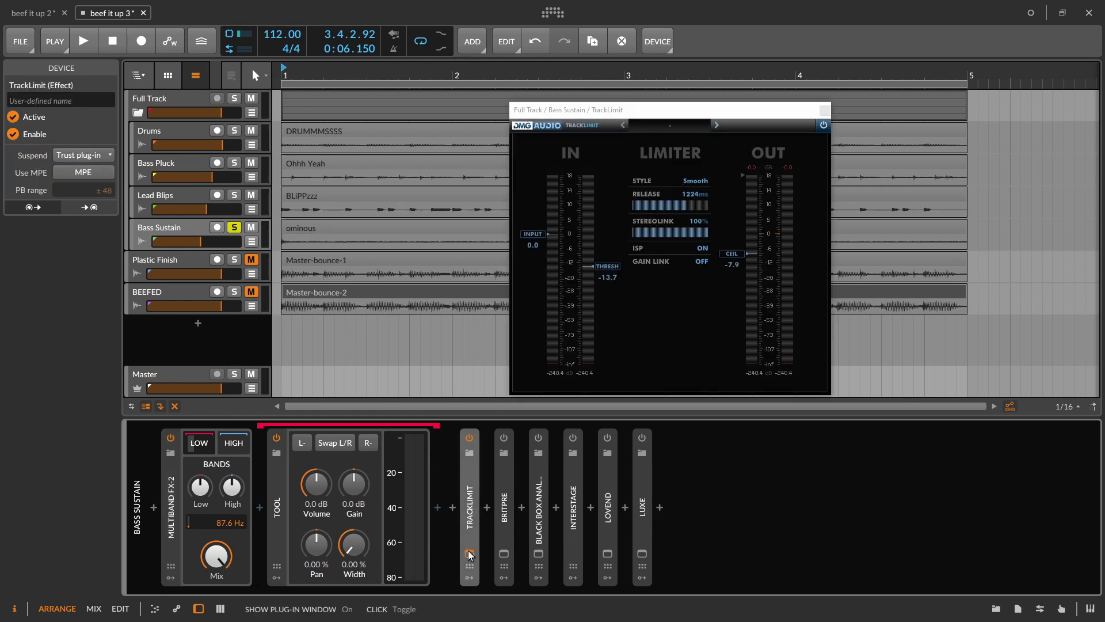
key(space)
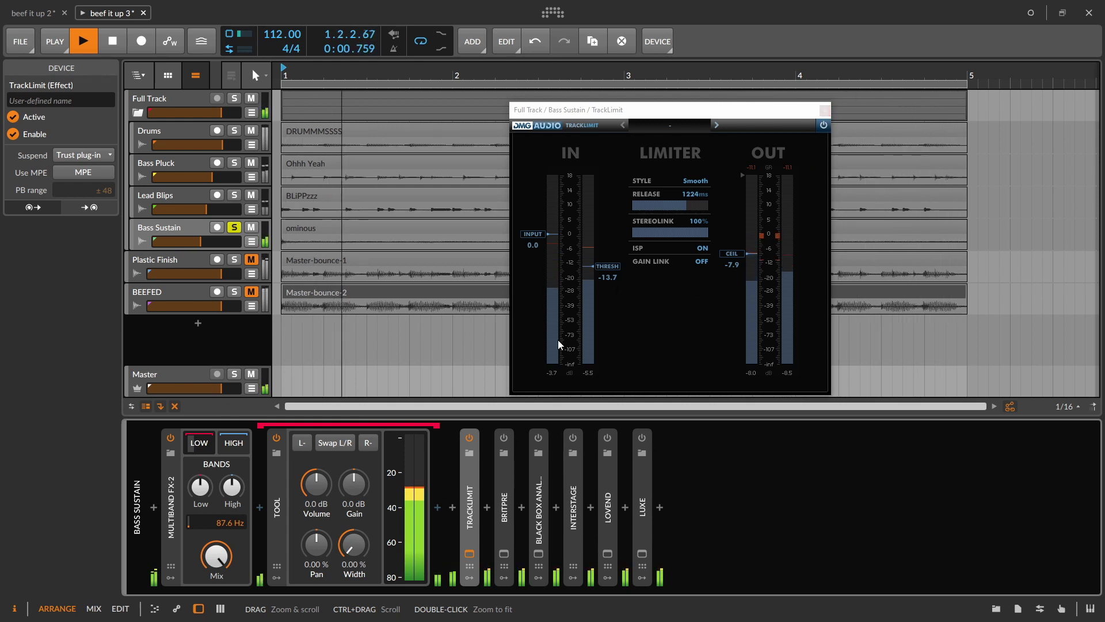
click(470, 439)
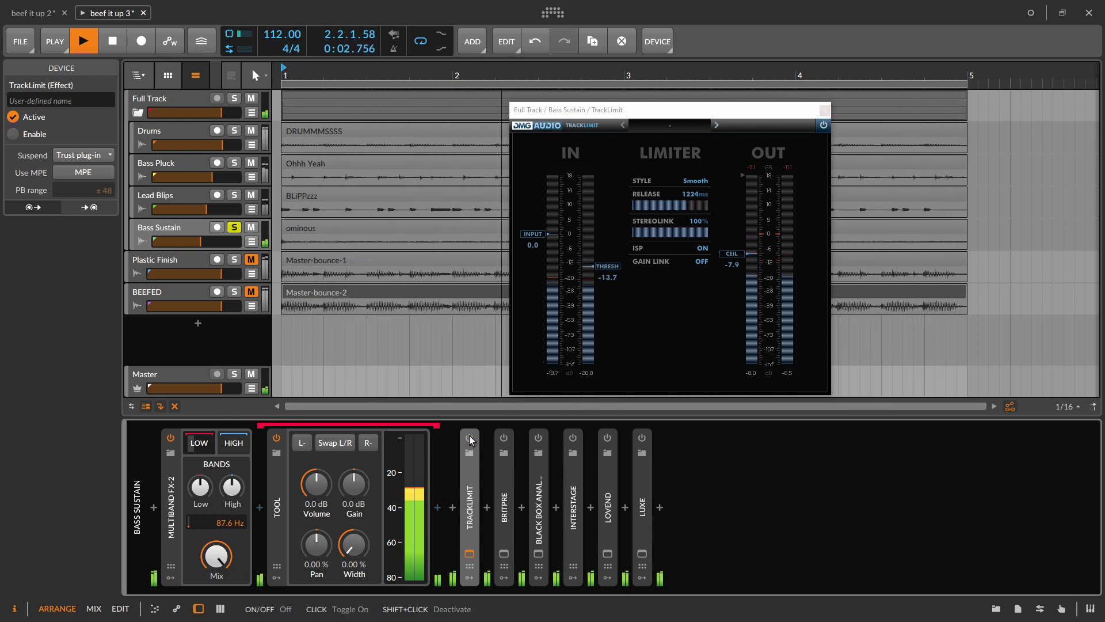
click(469, 439)
click(824, 110)
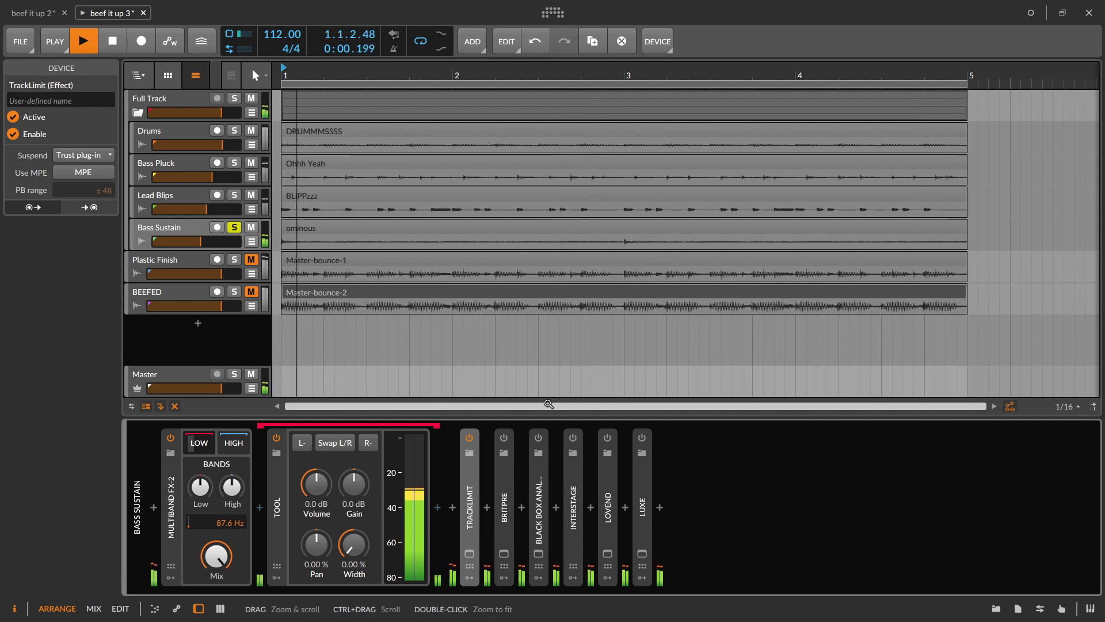
Enable BritPre during playback, view its plug-in settings, then close its window and stop playback
click(504, 438)
click(503, 554)
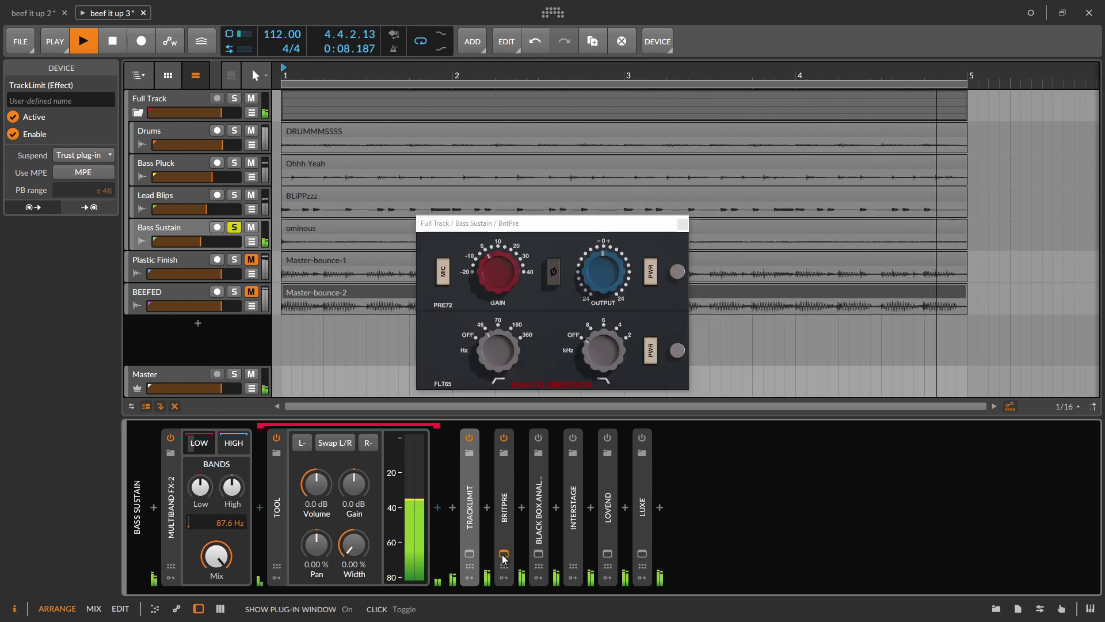
click(681, 227)
key(space)
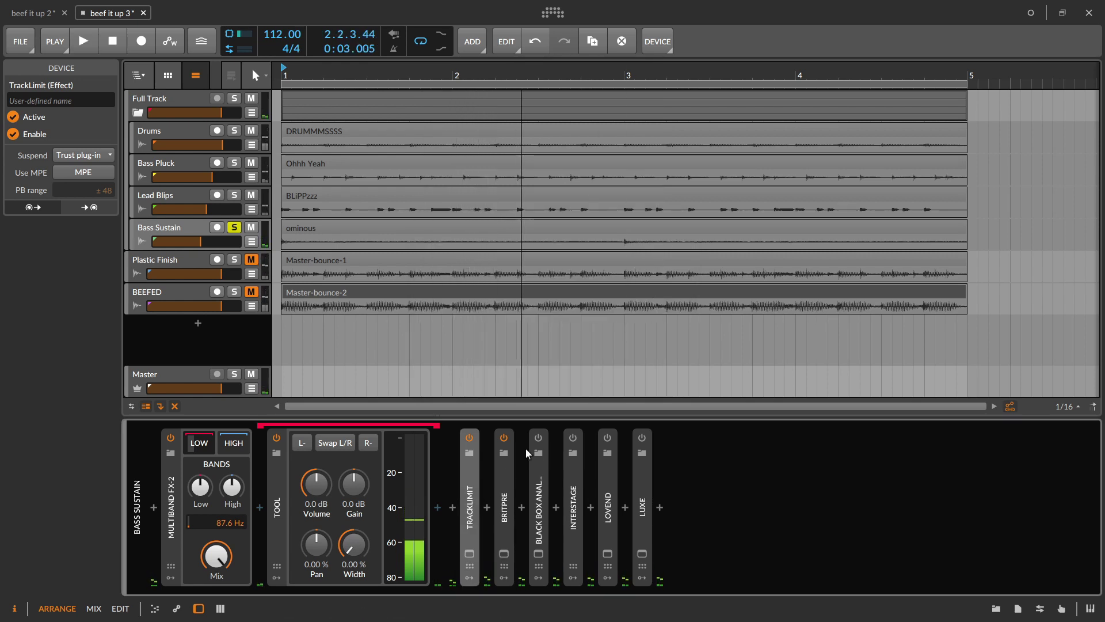
Show the Black Box HG-2 window clear of the device chain, then enable HG-2 and compare it on and off during playback
click(539, 555)
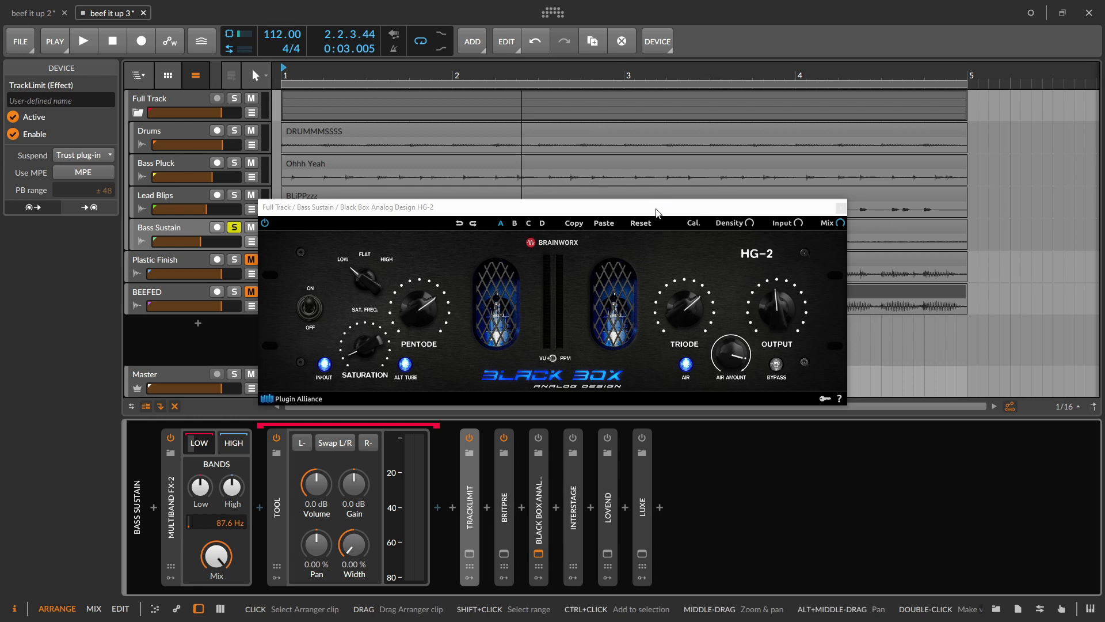
drag(655, 206, 733, 125)
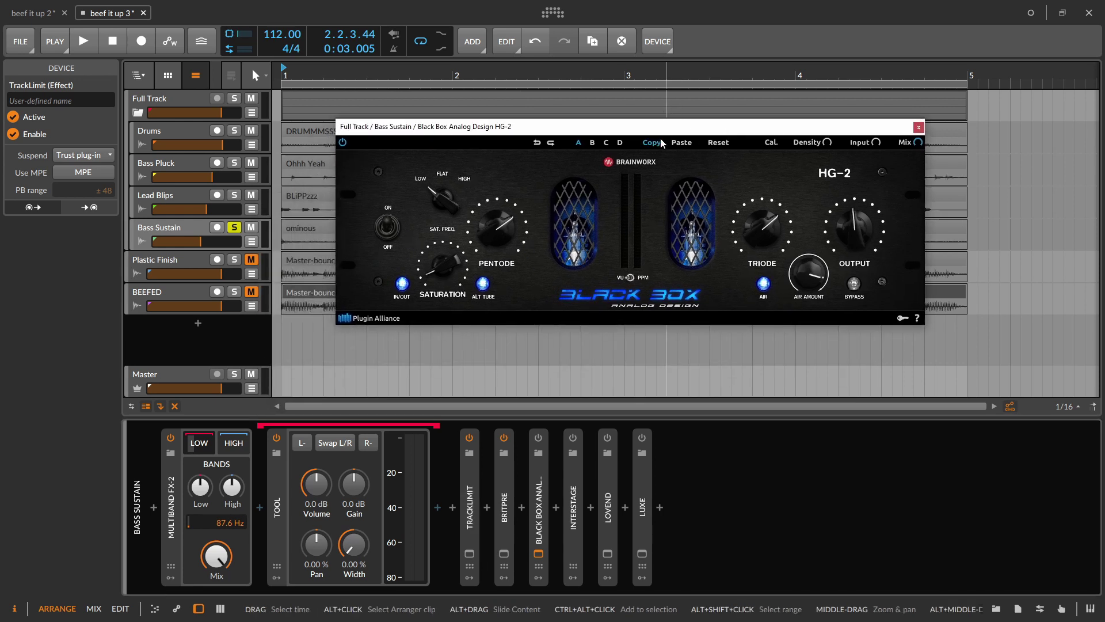
drag(659, 133, 663, 99)
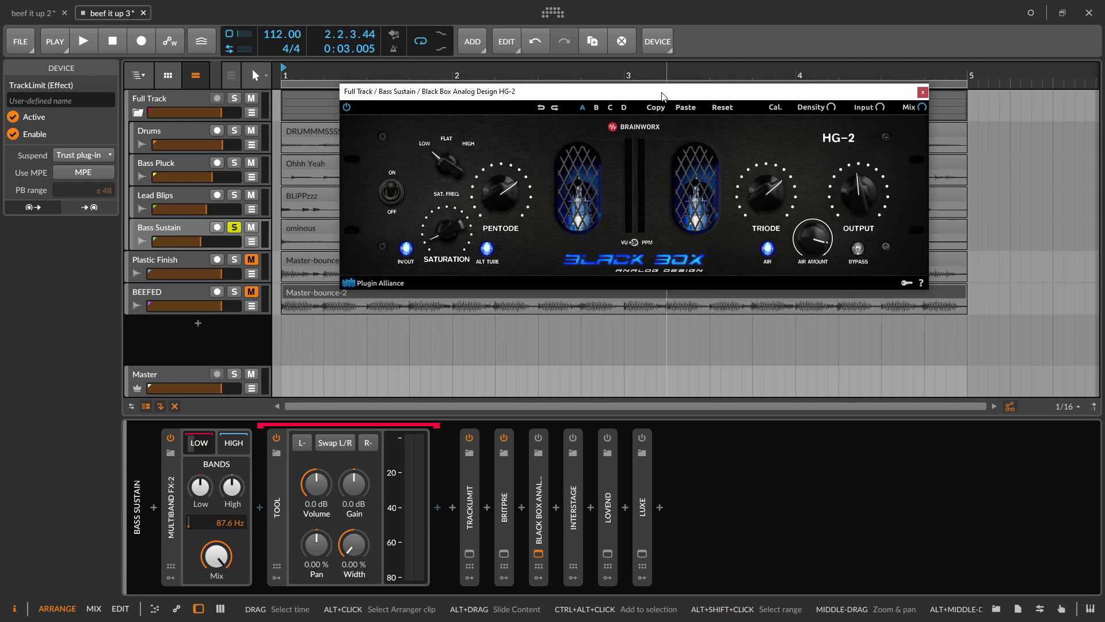
key(space)
click(538, 438)
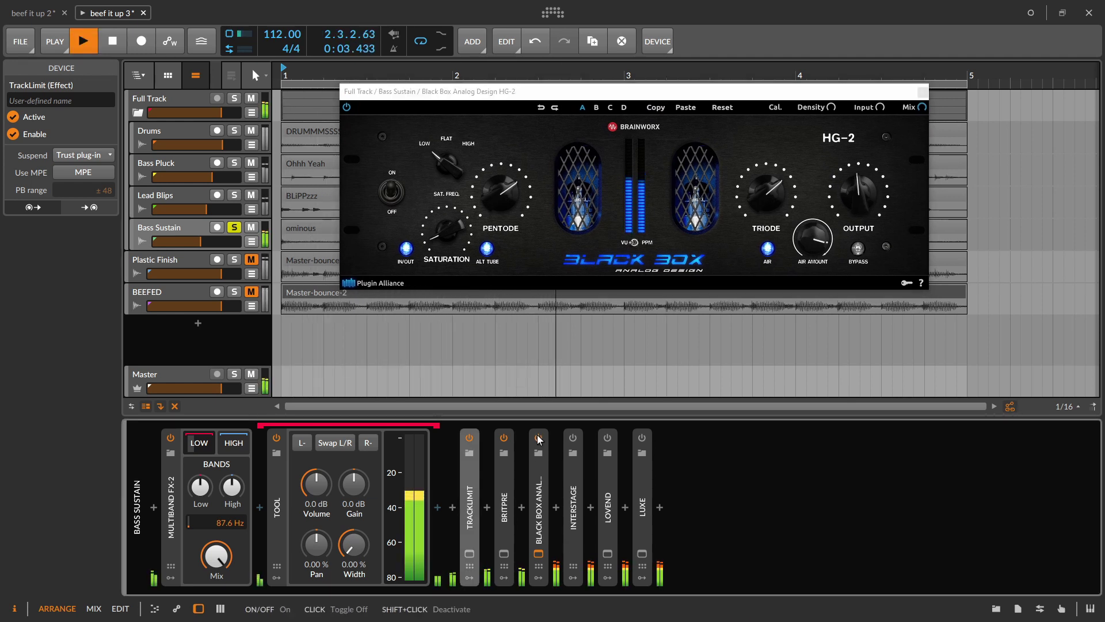
click(539, 439)
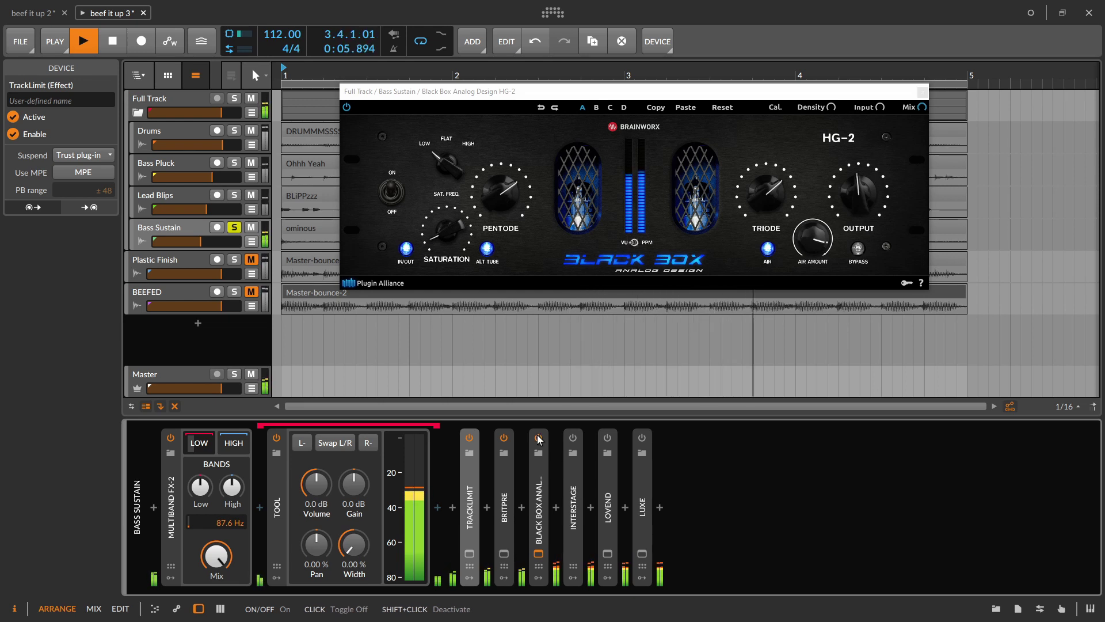
Enable the Interstage device after HG-2 and play Bass Sustain through the extended chain
click(573, 439)
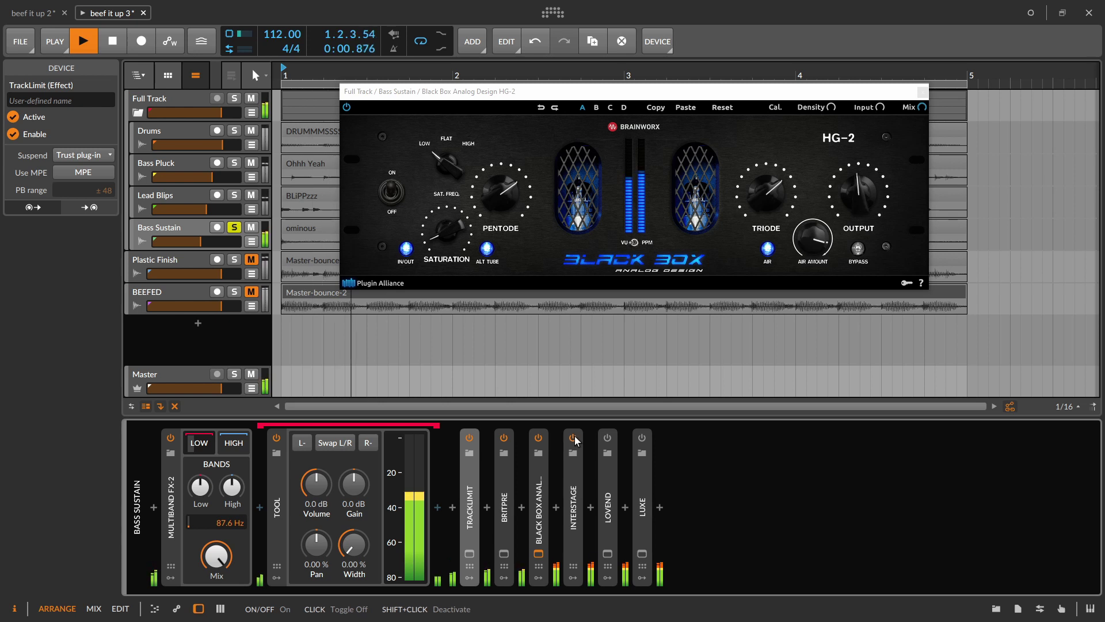
key(space)
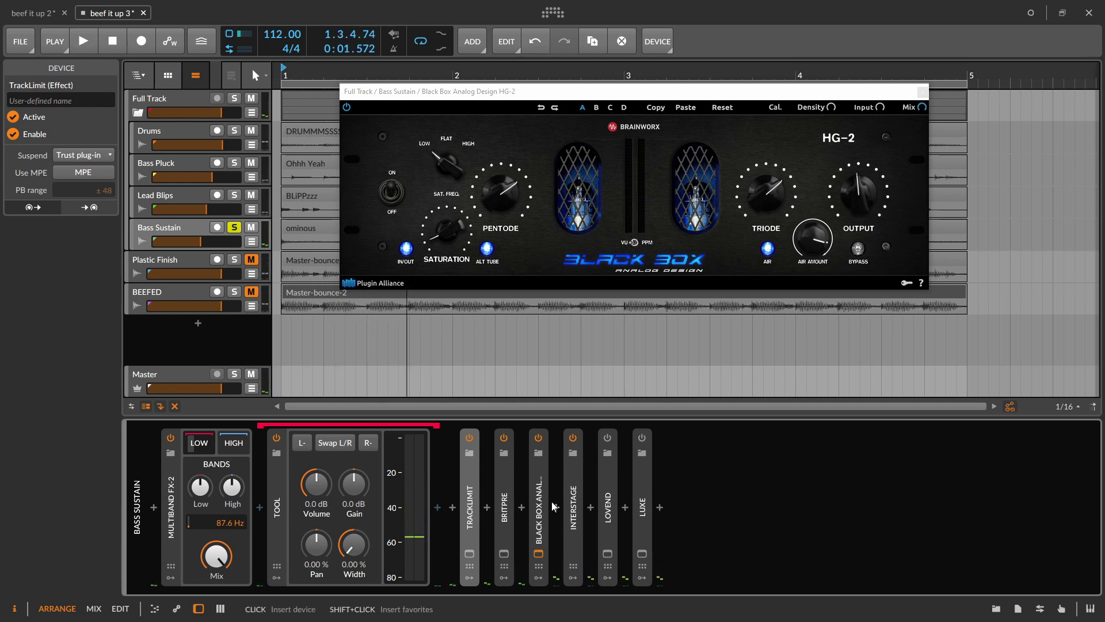
key(space)
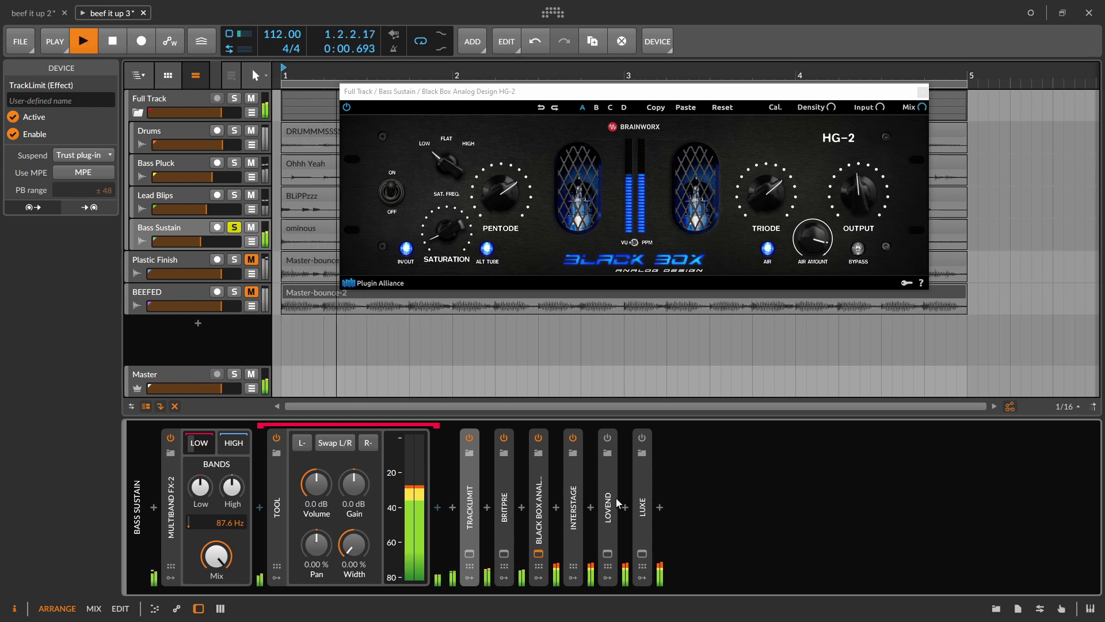
key(space)
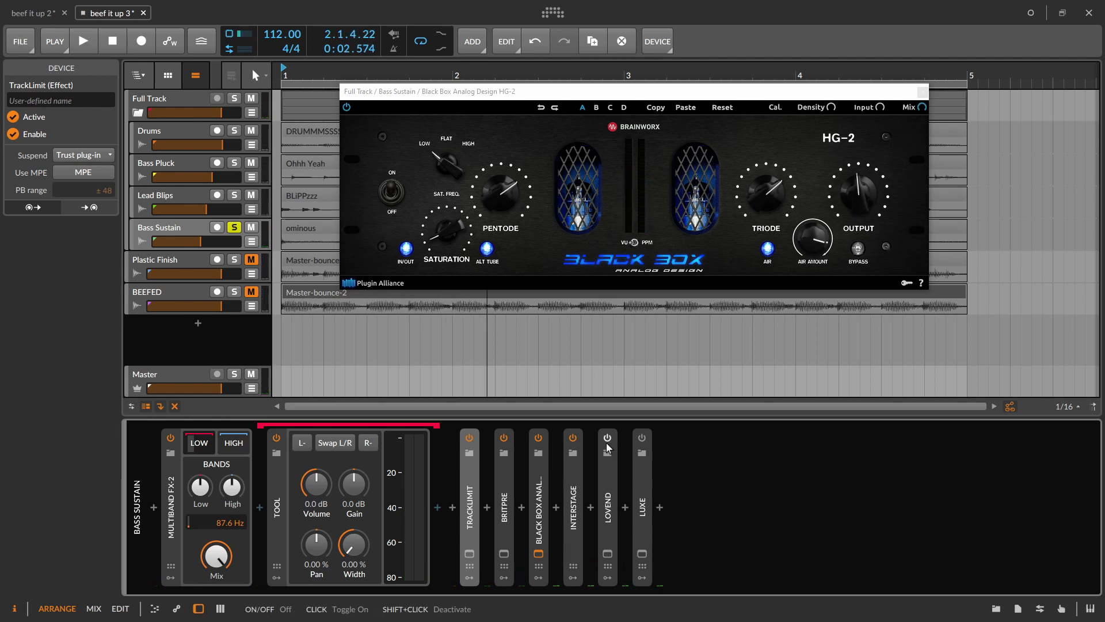
Enable LOVEND and compare Bass Sustain with it bypassed and active during playback
click(607, 441)
key(space)
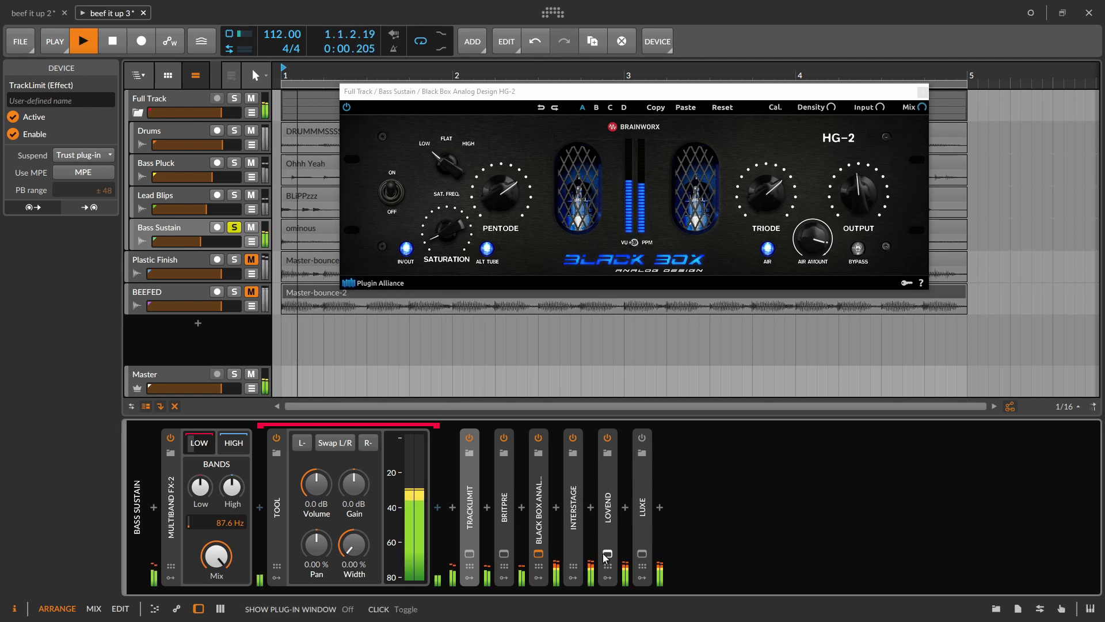
click(613, 442)
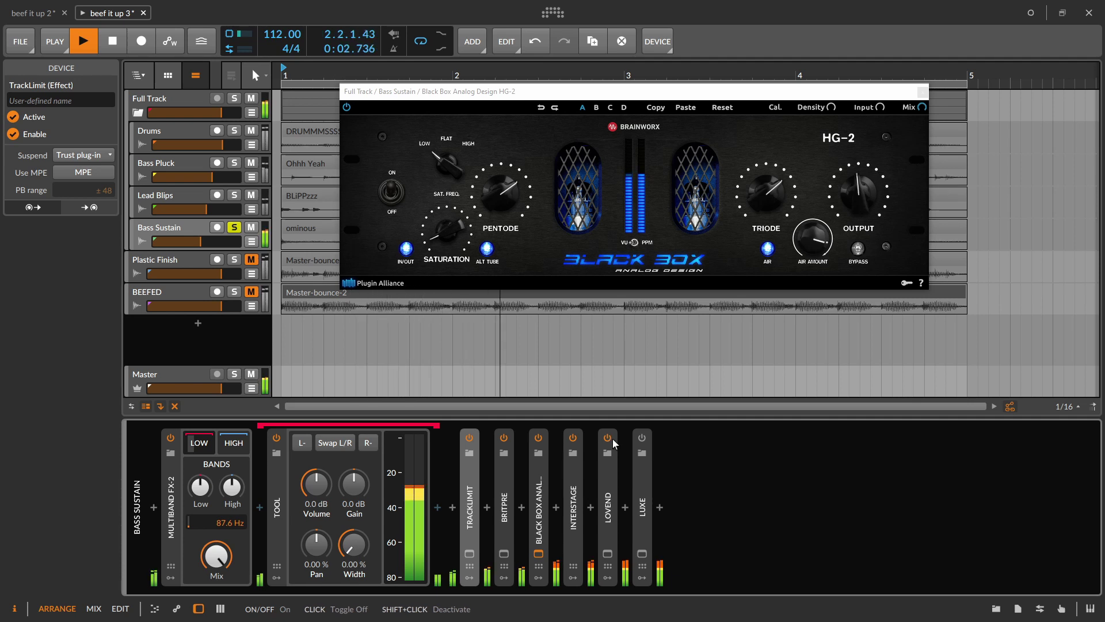
click(614, 442)
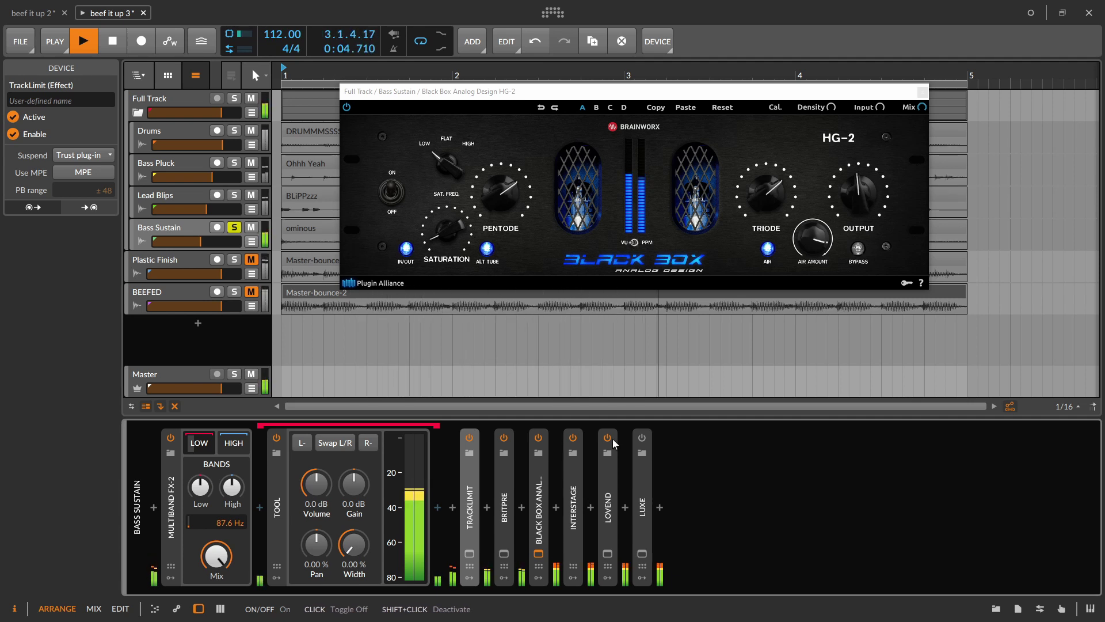
Show the LUXE plug-in settings, enable LUXE during playback, and close the LUXE and HG-2 windows
click(643, 554)
drag(562, 143, 481, 110)
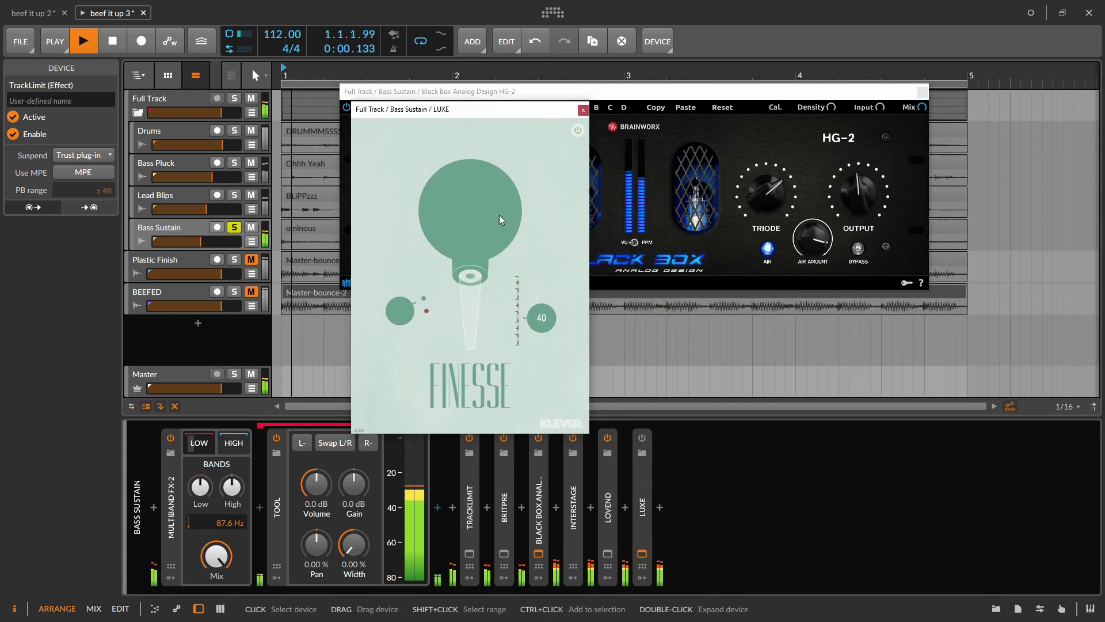
click(643, 438)
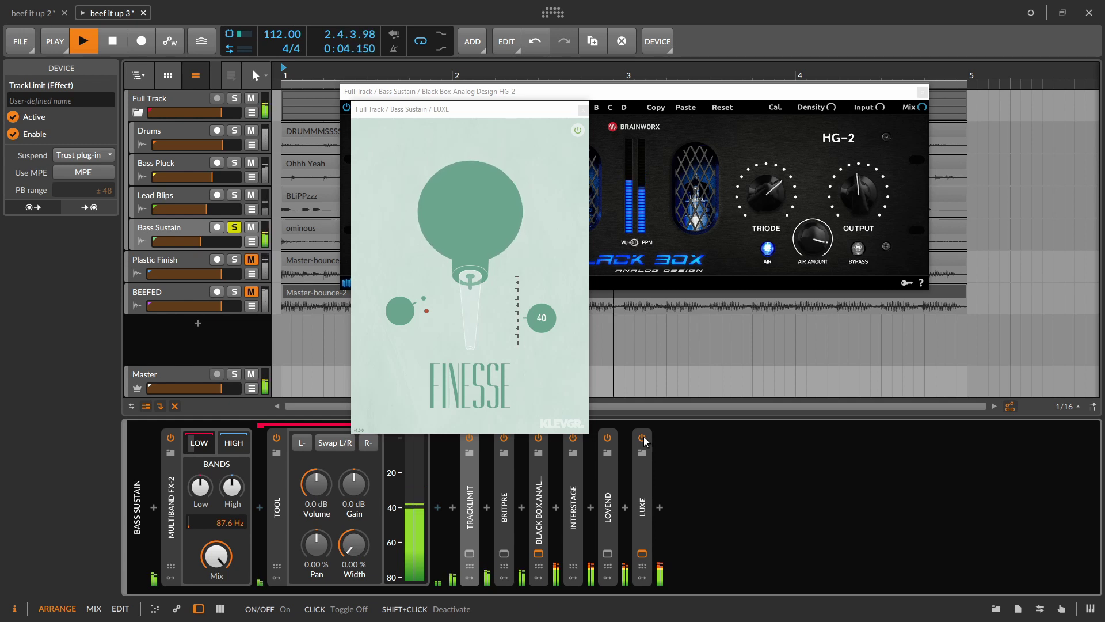
click(581, 110)
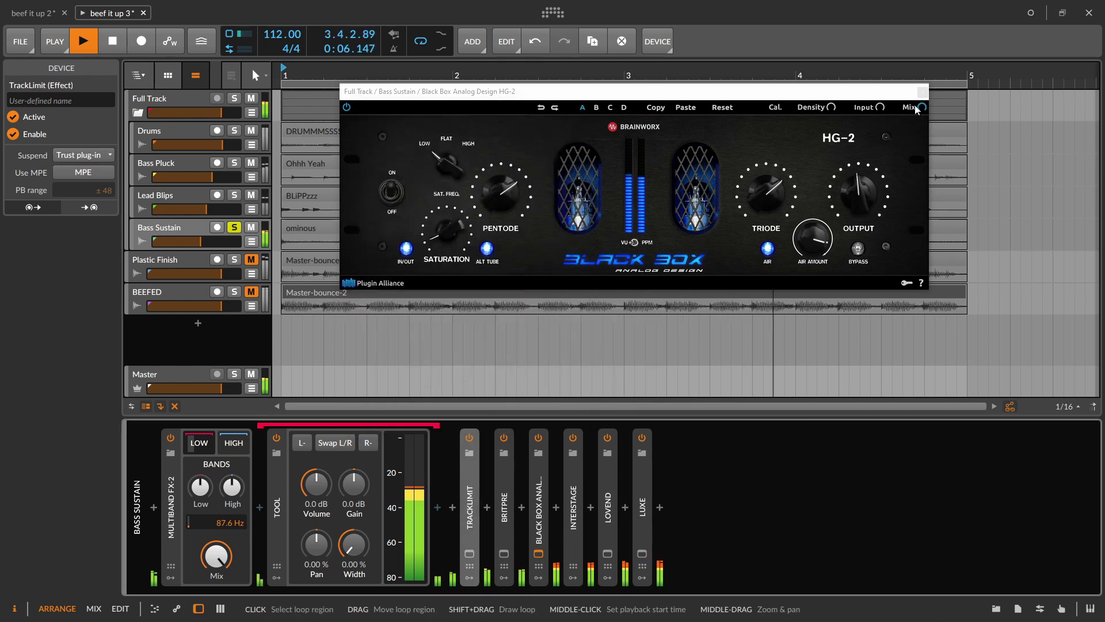
click(922, 92)
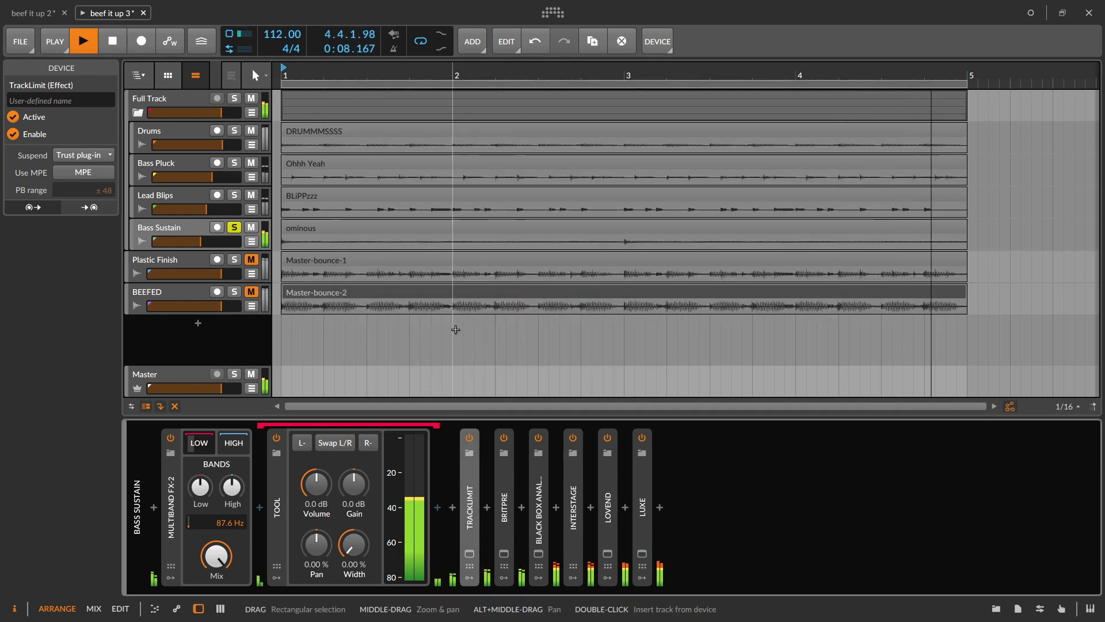
Select the whole Bass Sustain chain from Multiband FX-2 to LUXE and compare playback with all devices disabled and re-enabled together
key(space)
click(643, 510)
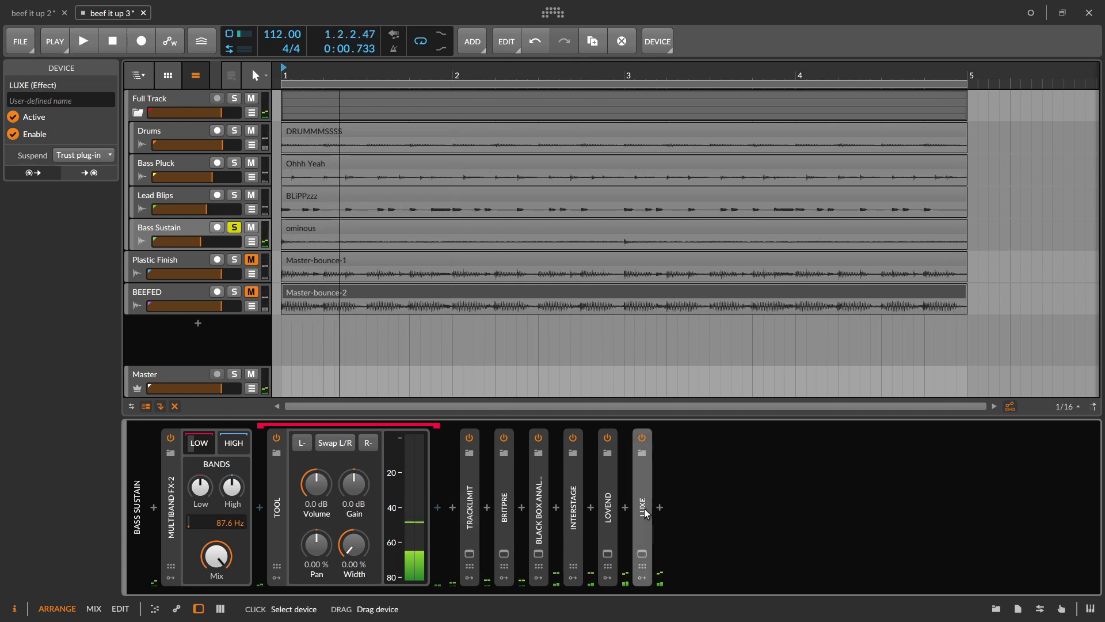
shift+click(171, 492)
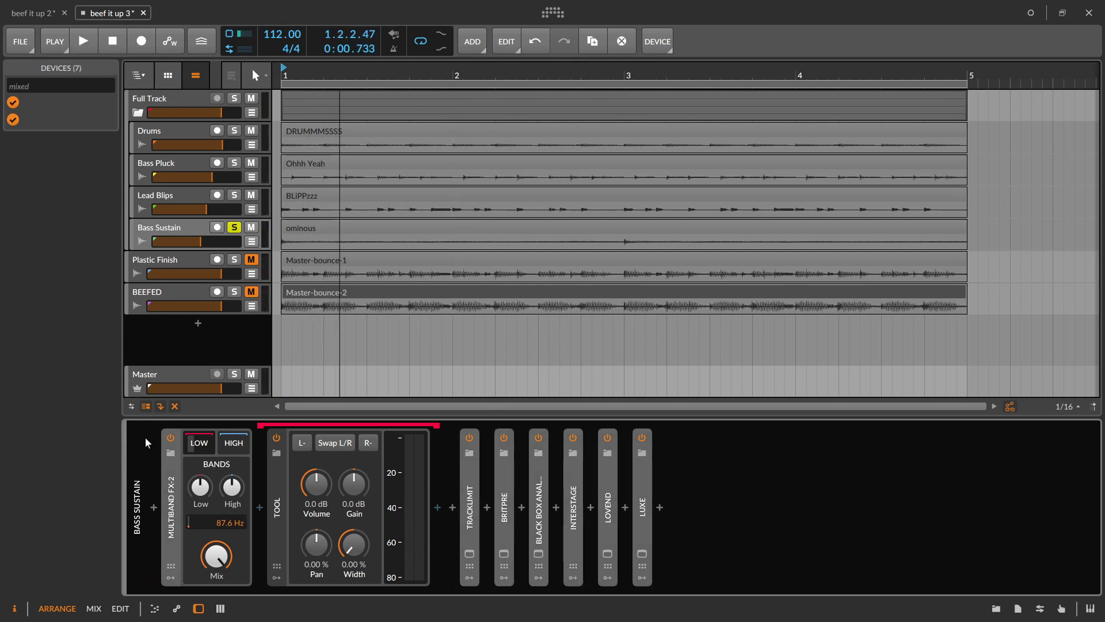
key(space)
click(16, 119)
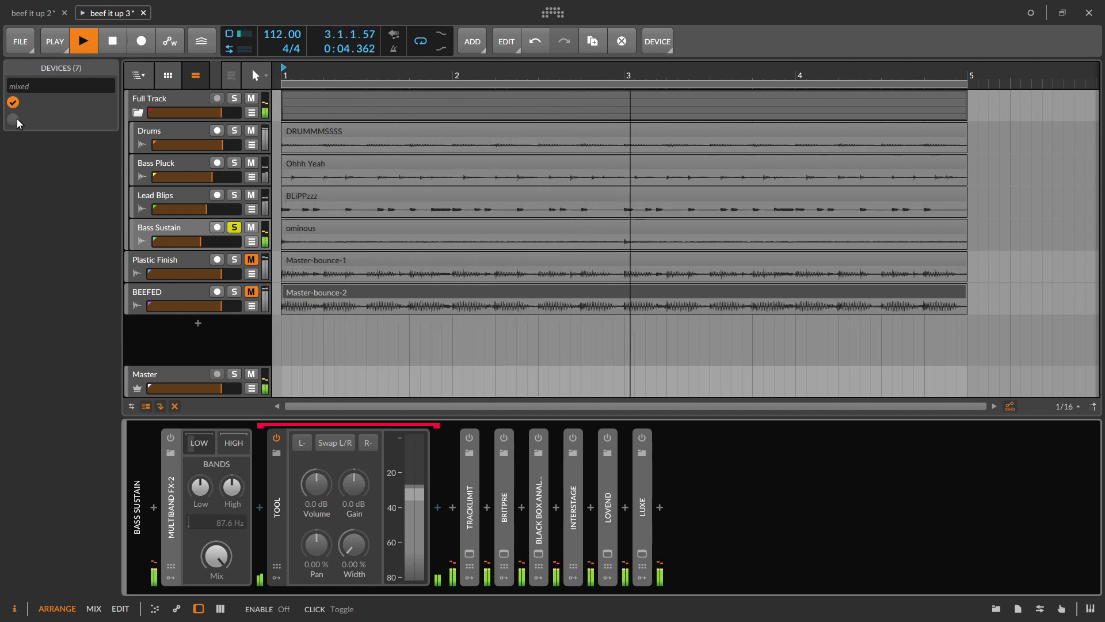
key(space)
click(16, 119)
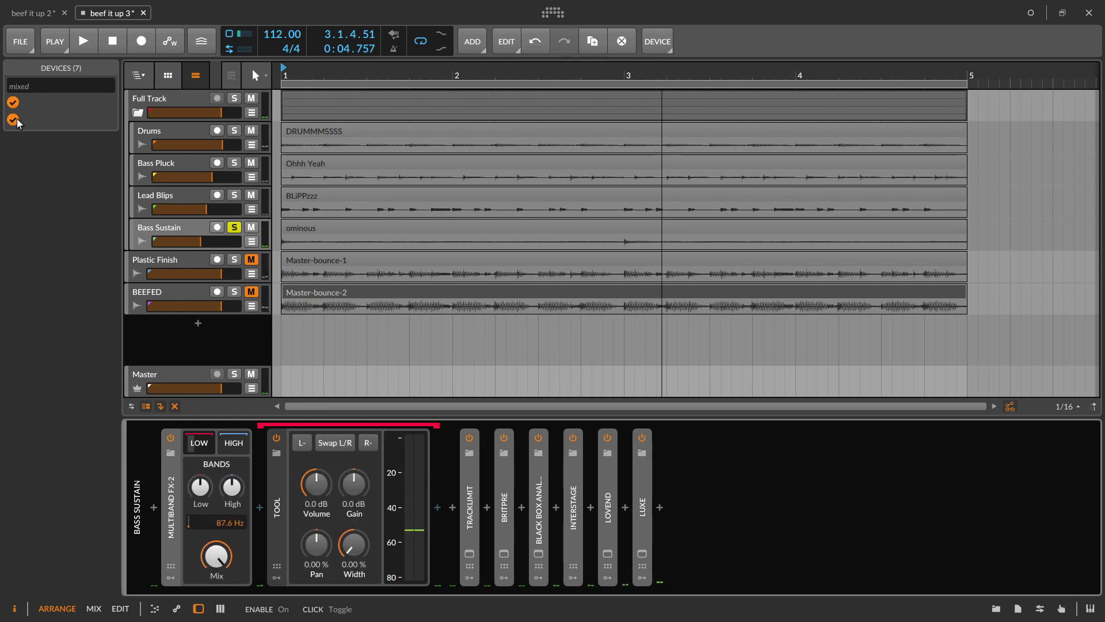
key(space)
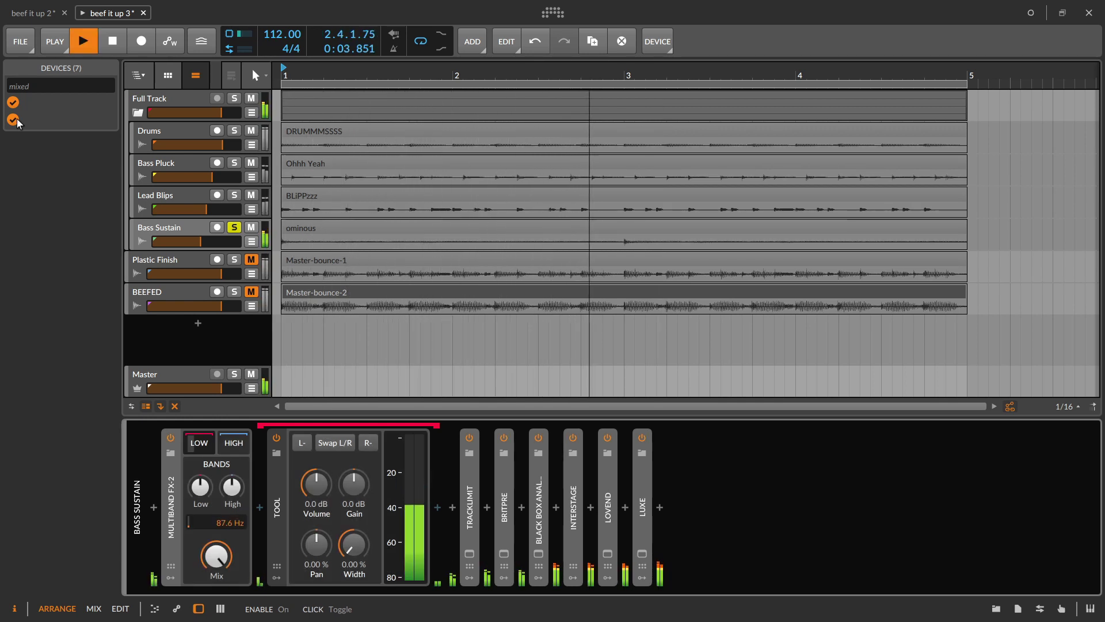
key(space)
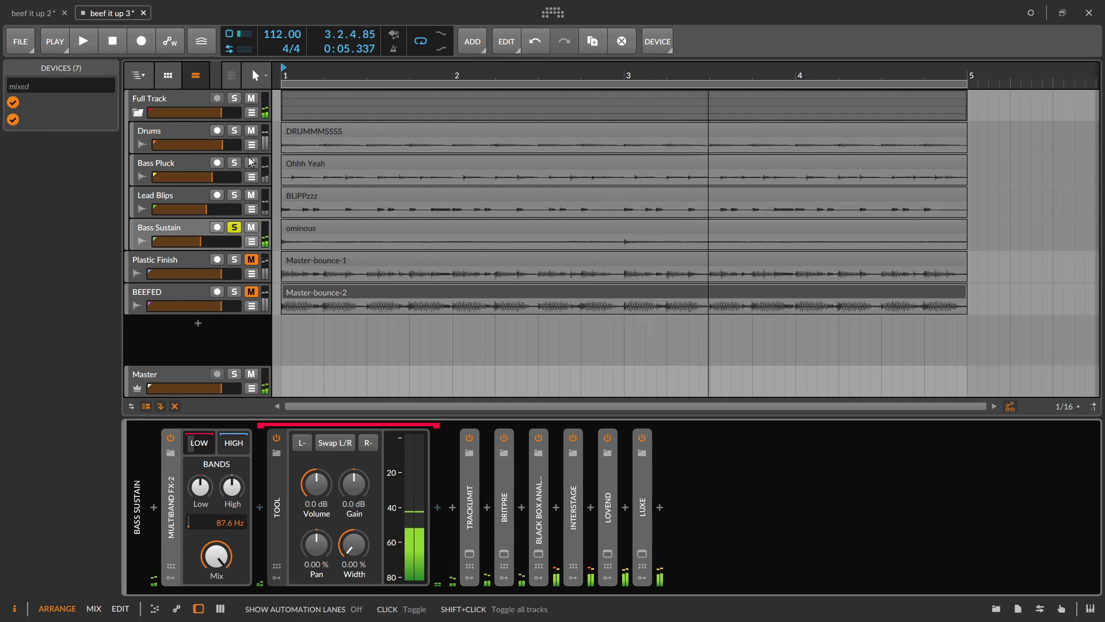
Take Bass Sustain out of solo and set up the bounce comparison by unmuting Plastic Finish and collapsing the Full Track group
click(233, 227)
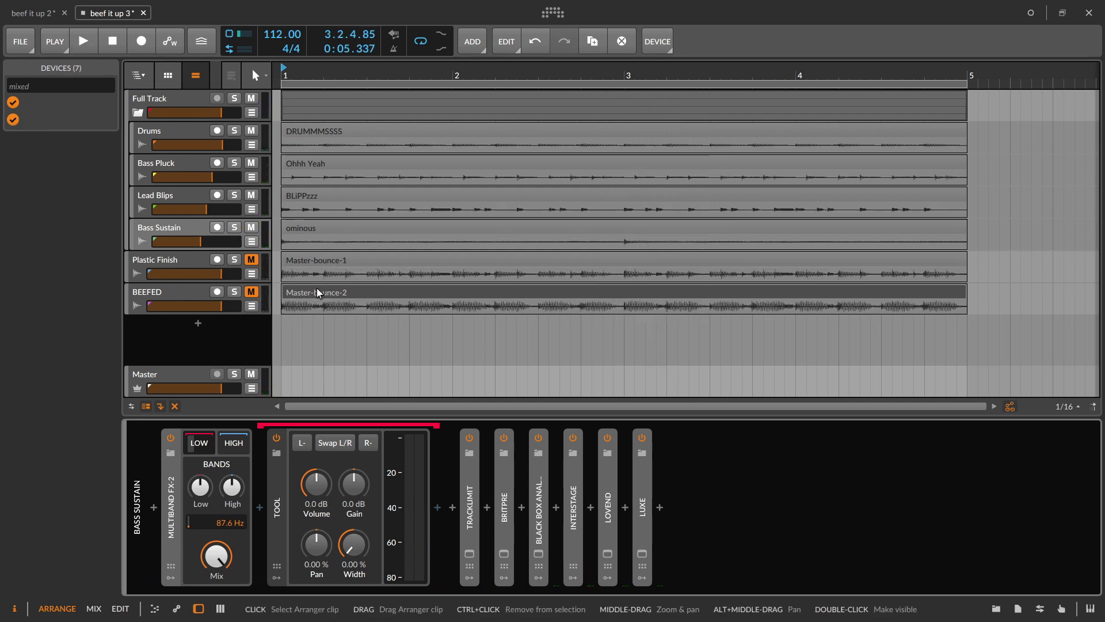
click(171, 264)
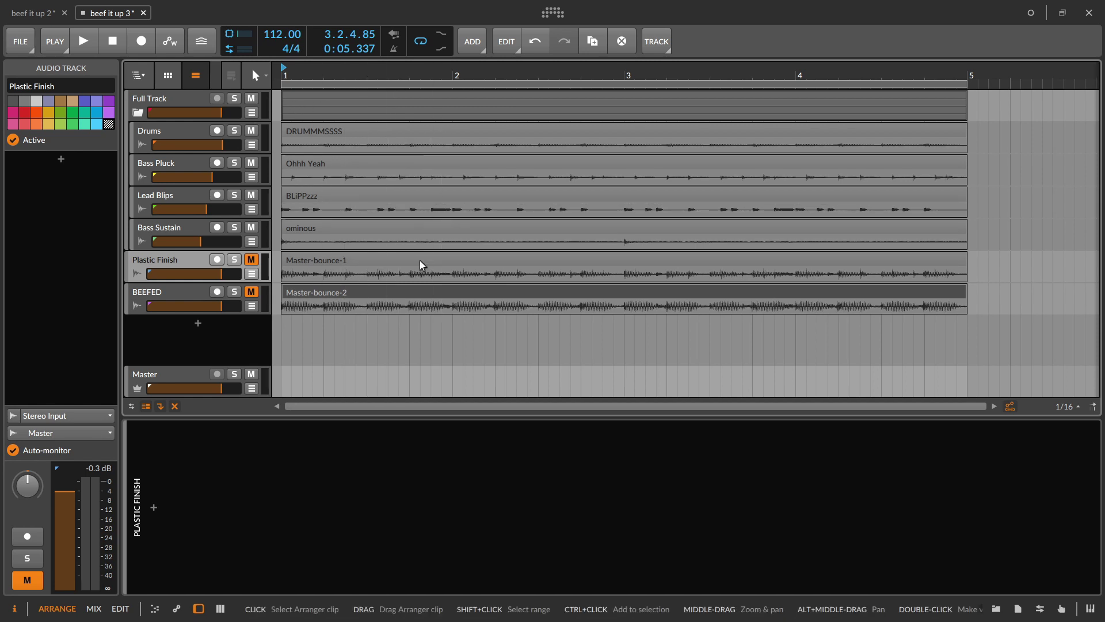
click(251, 261)
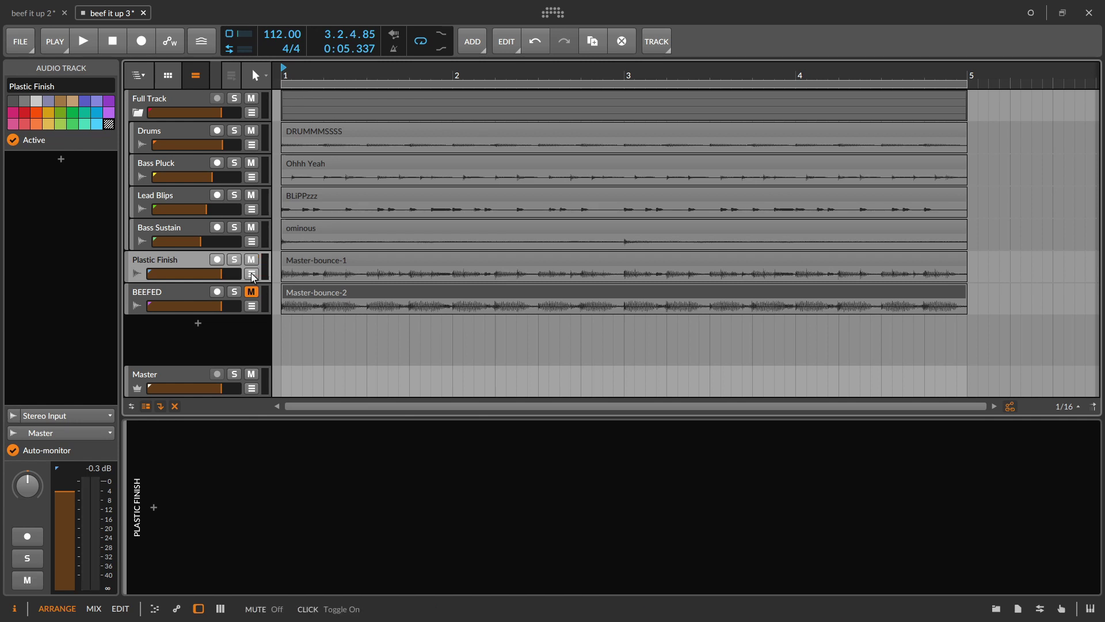
click(137, 113)
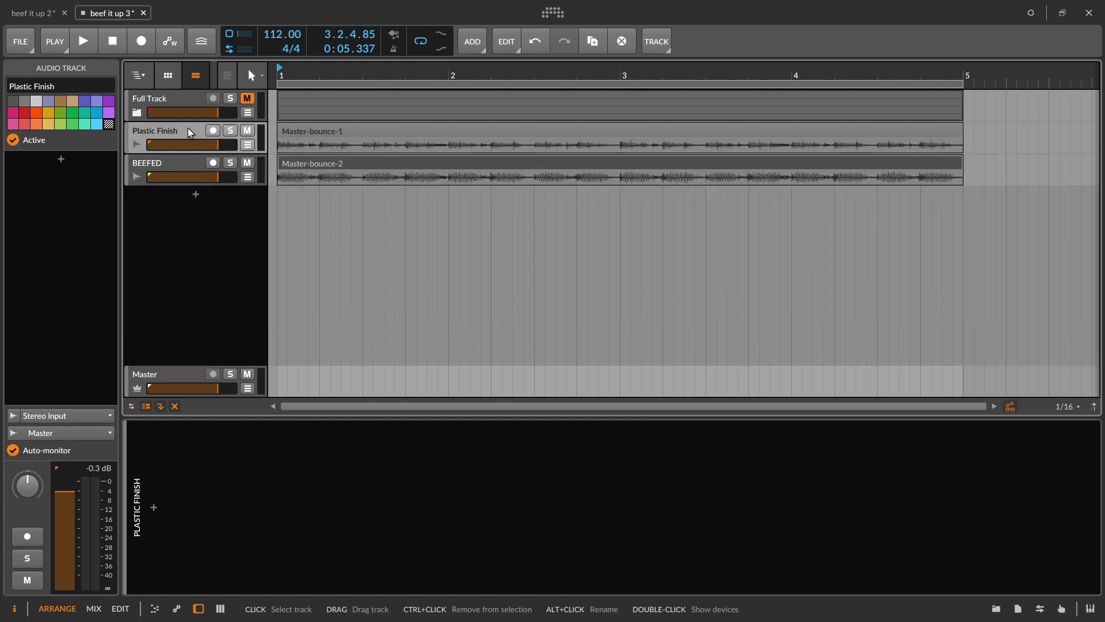
Select the Plastic Finish and BEEFED tracks together and compare them by alternating which one is active during playback
shift+click(189, 167)
key(space)
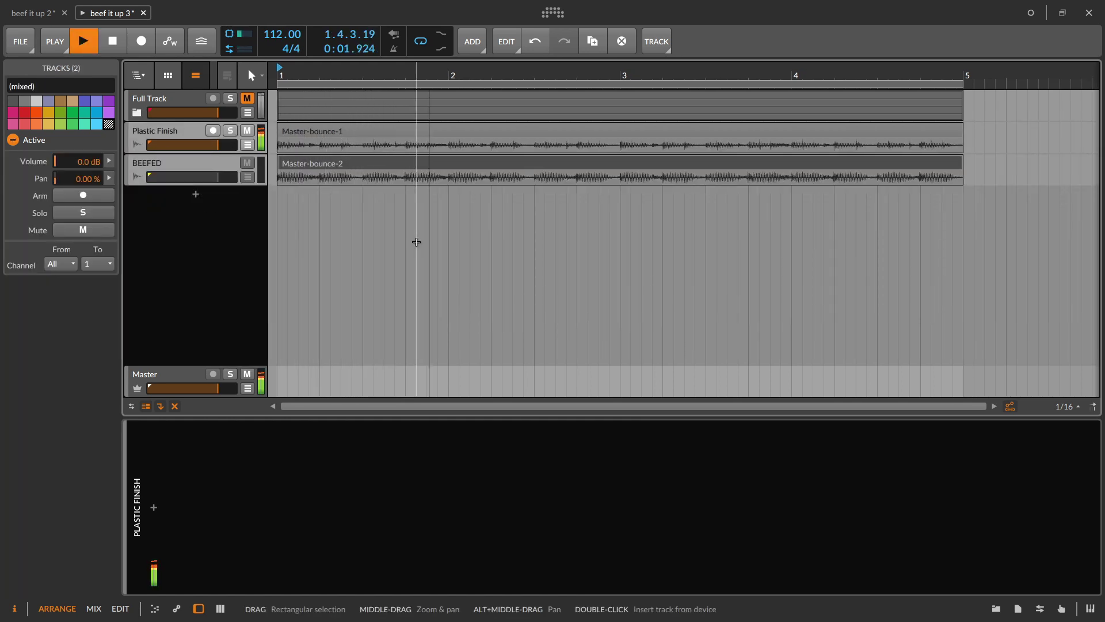
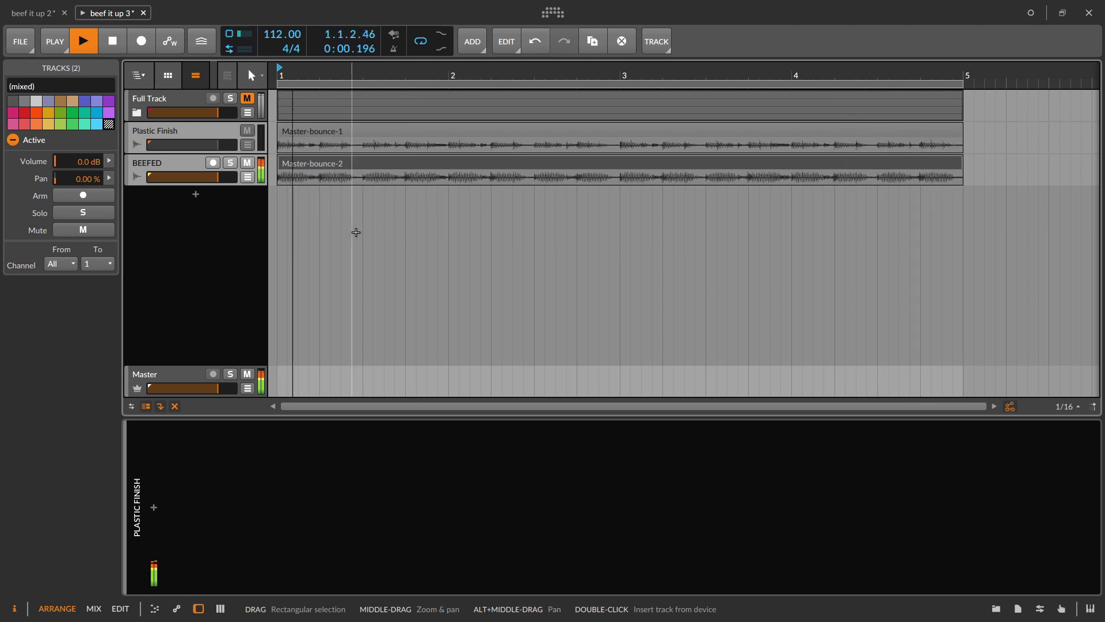
key(space)
Inspect the device chains of the BEEFED, Plastic Finish and Master tracks
click(157, 166)
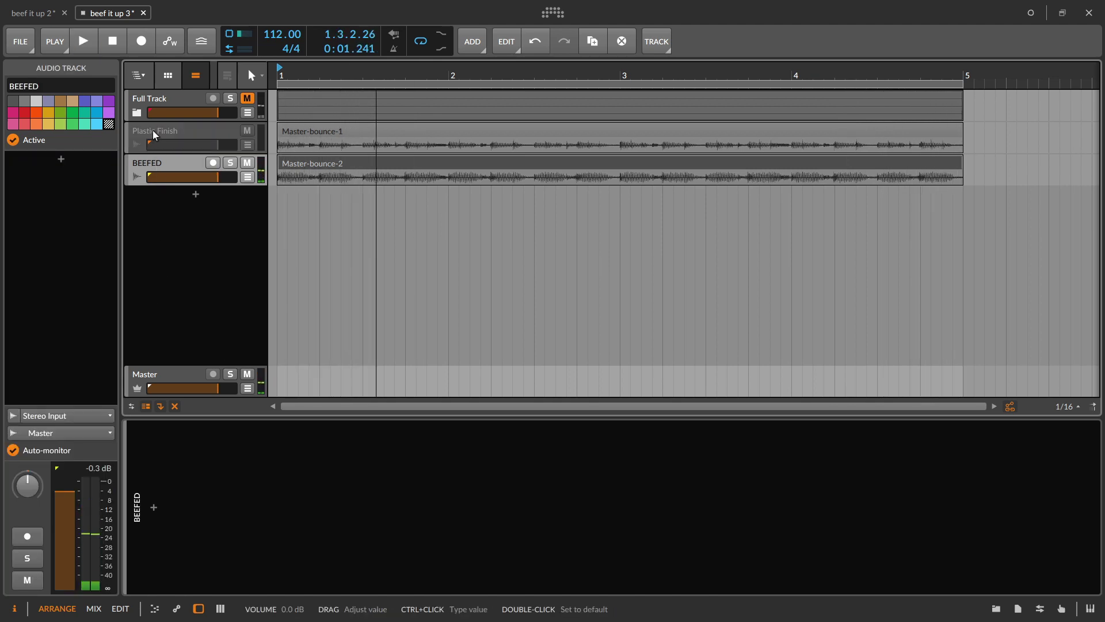
click(155, 135)
click(158, 378)
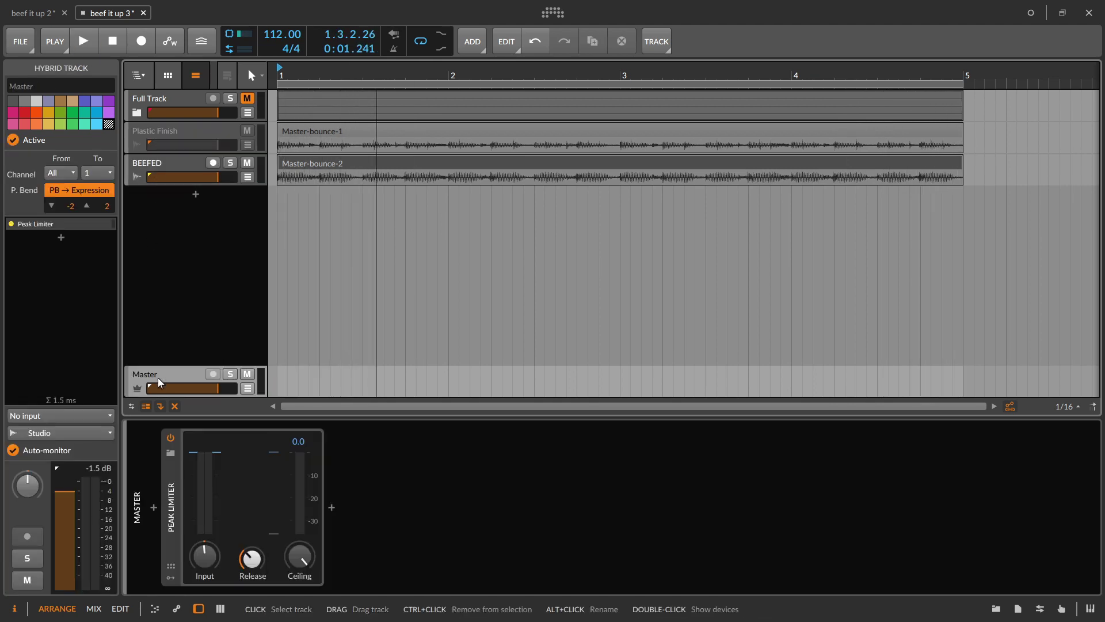
click(167, 165)
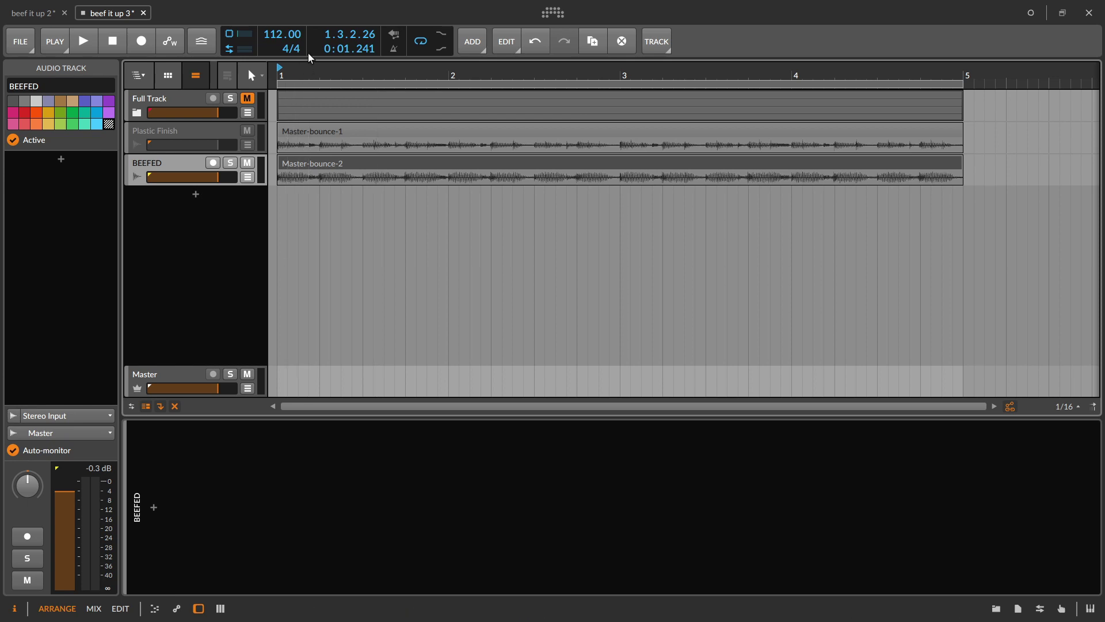
drag(313, 71, 323, 73)
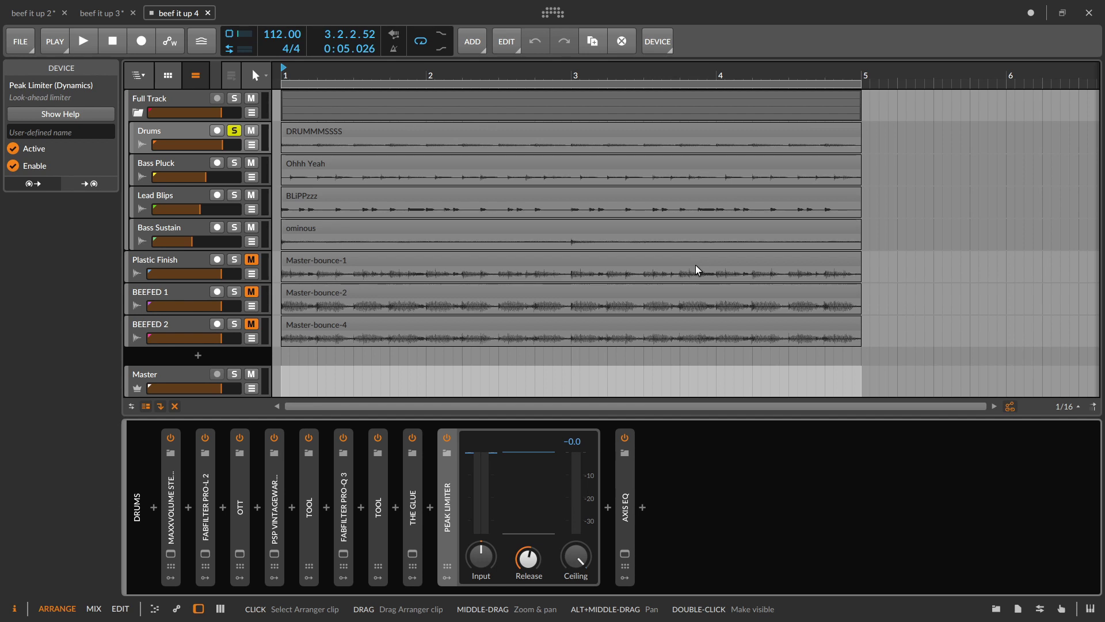
Show The Glue's settings on the Drums track in beef it up 4 and move its window clear of the device chain
click(417, 495)
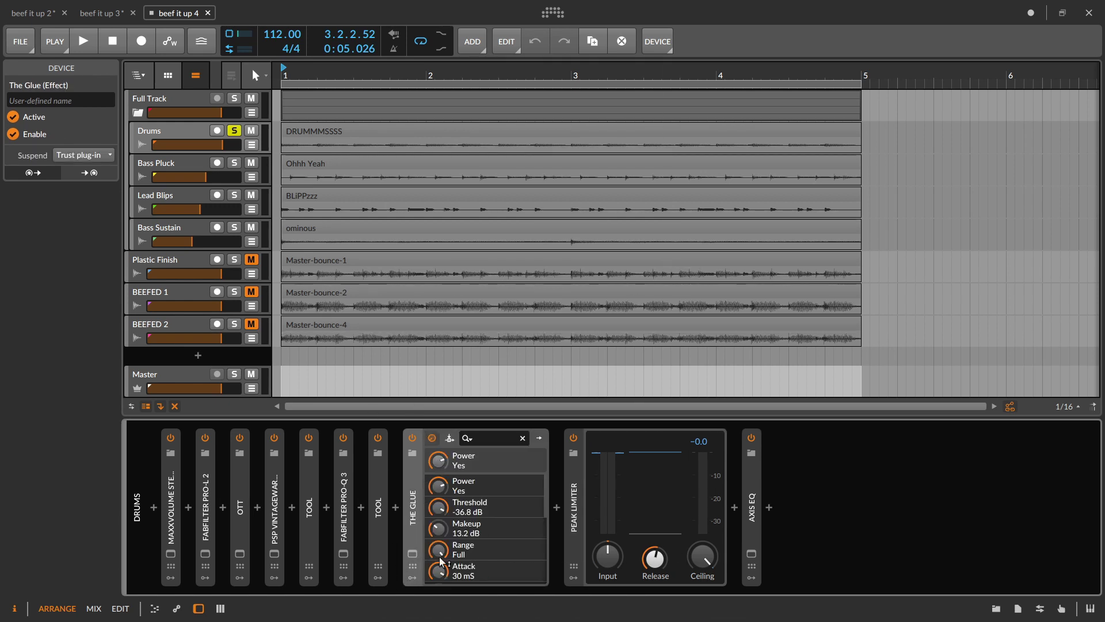
click(412, 553)
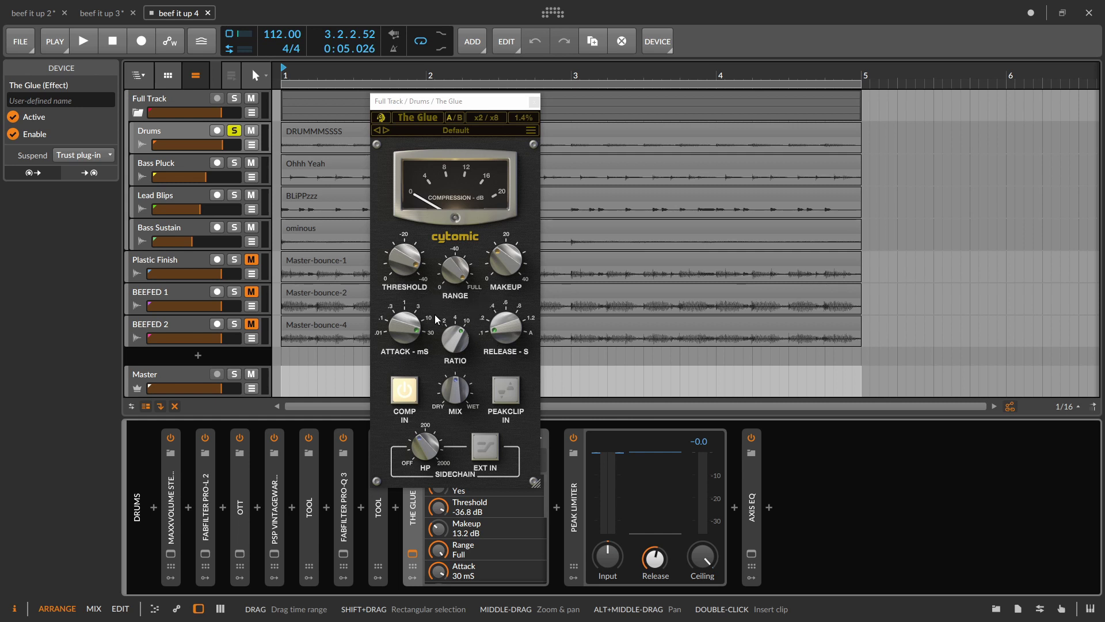
mouse_move(447, 470)
click(492, 109)
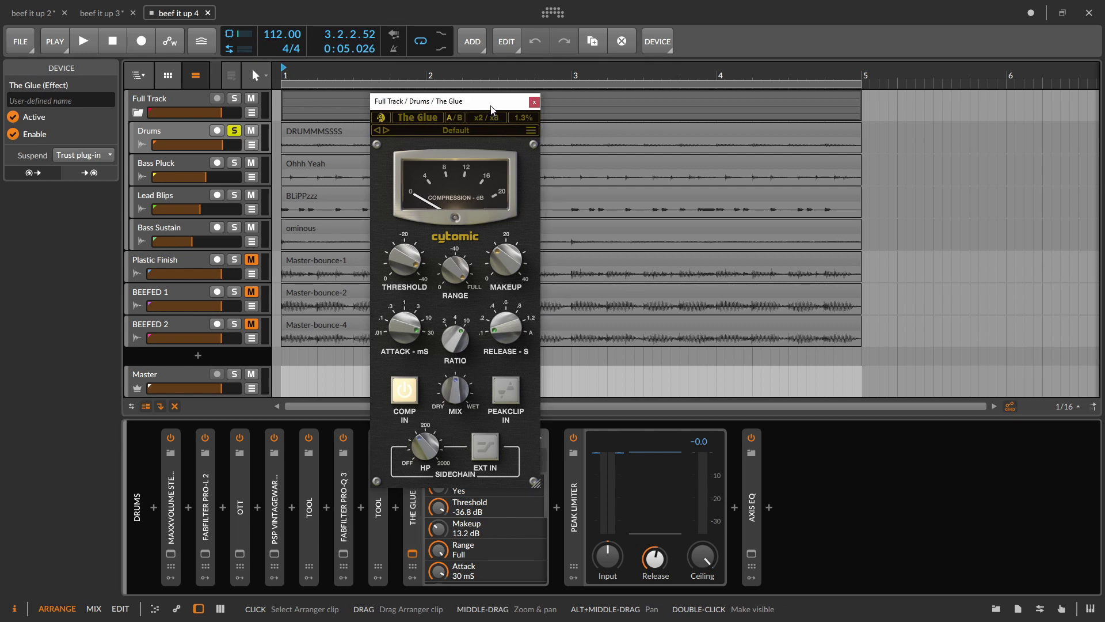
drag(491, 105, 498, 119)
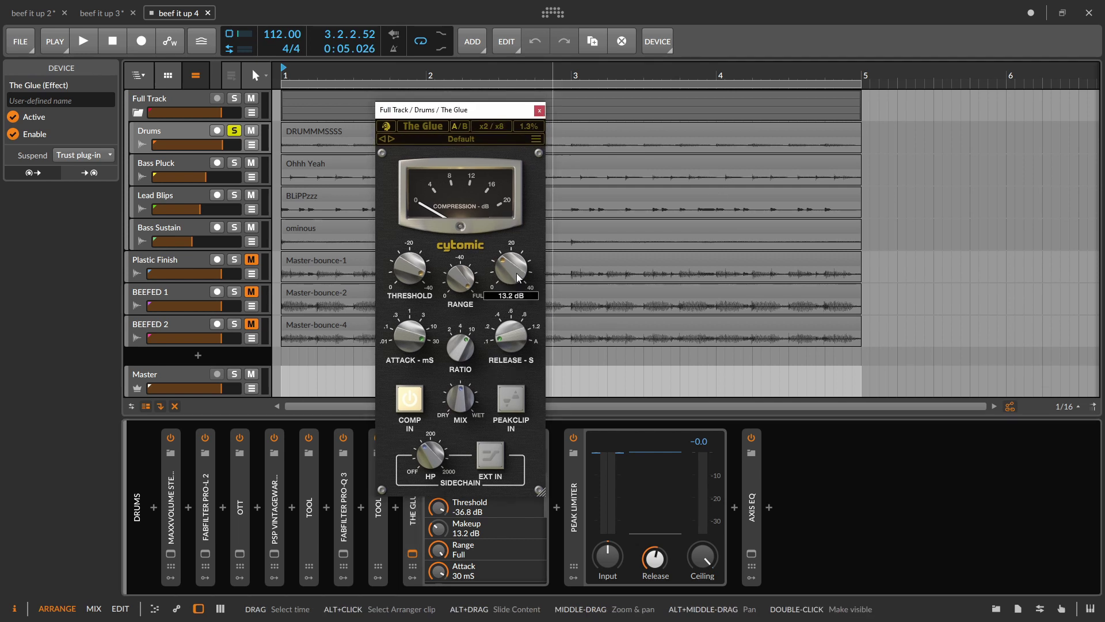
drag(469, 111, 799, 110)
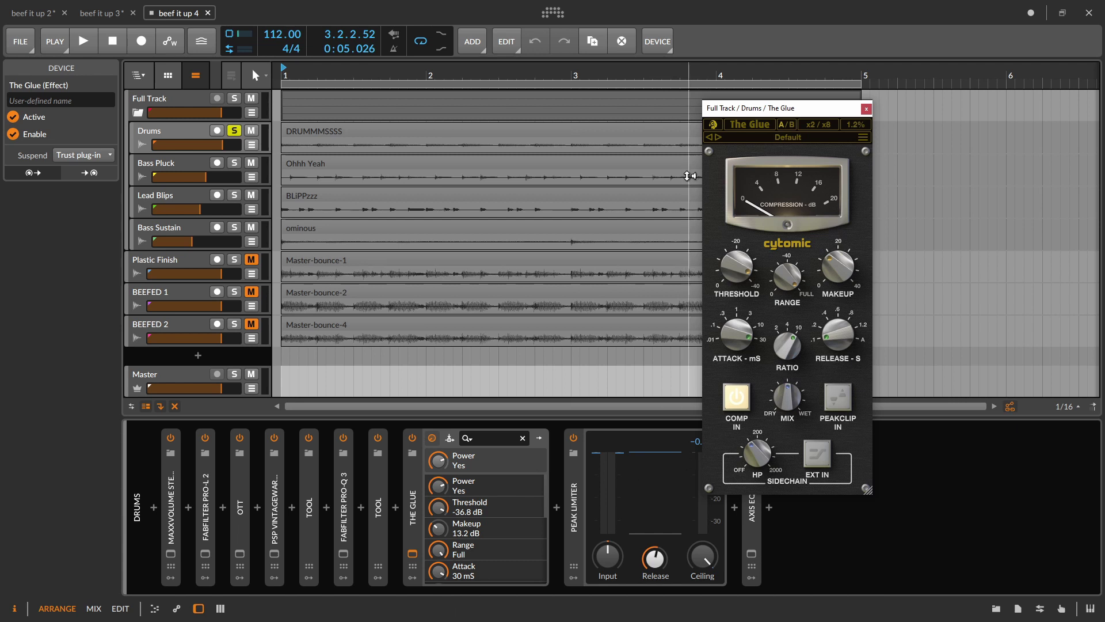
drag(737, 112, 810, 96)
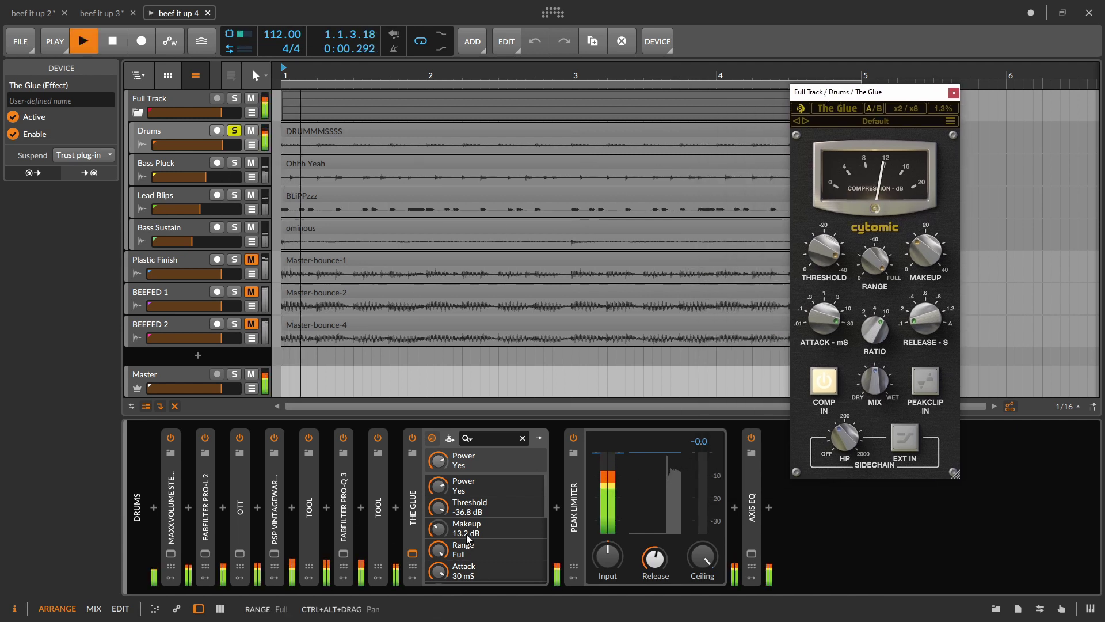
Compare the soloed Drums with The Glue bypassed and enabled during playback
click(412, 437)
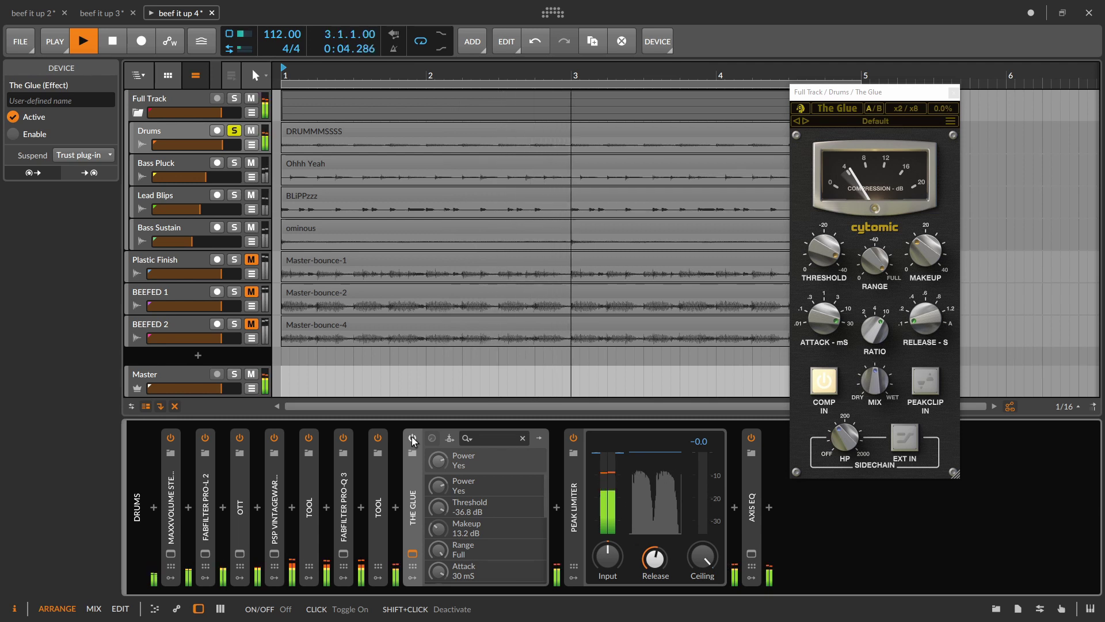
click(412, 437)
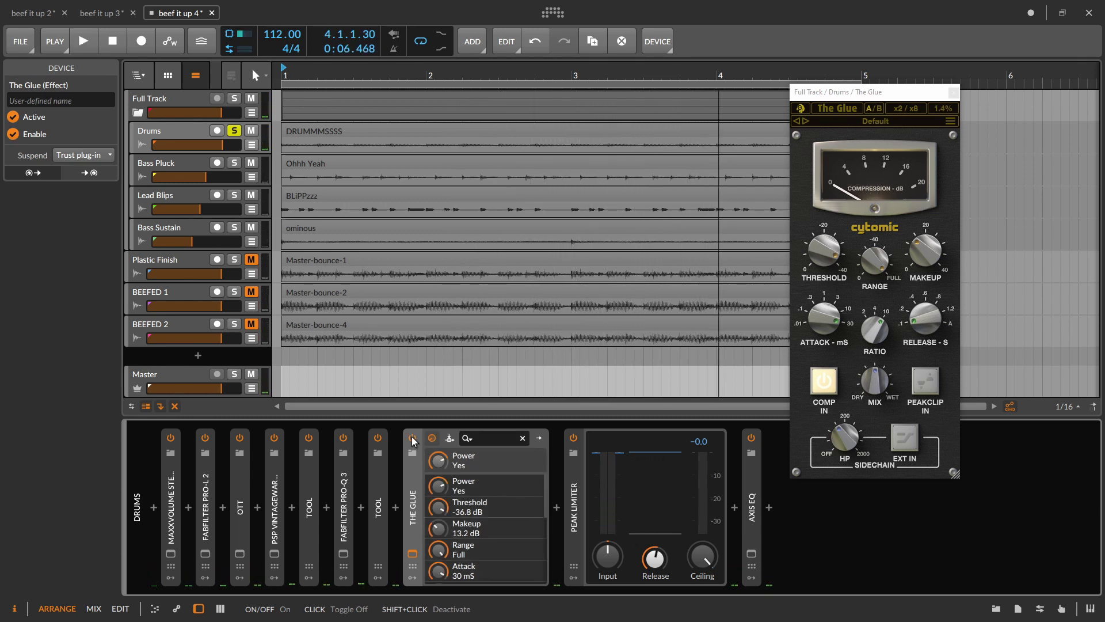
key(space)
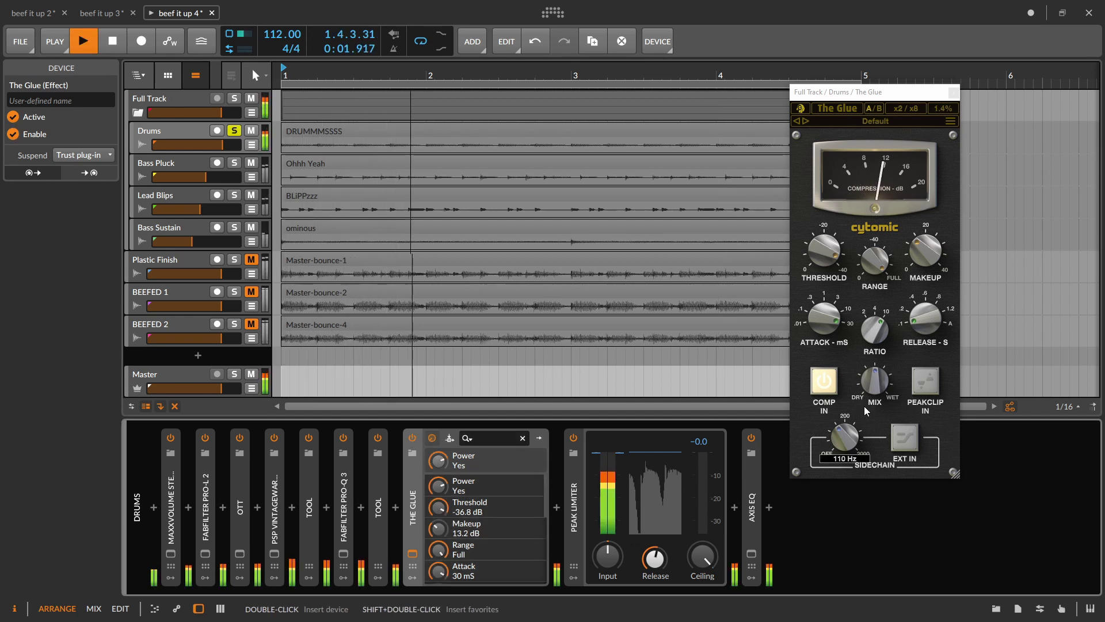
Audition The Glue's mix at 100 %, set it to 53 %, and check the Drums with the compressor bypassed and active
drag(874, 381, 939, 228)
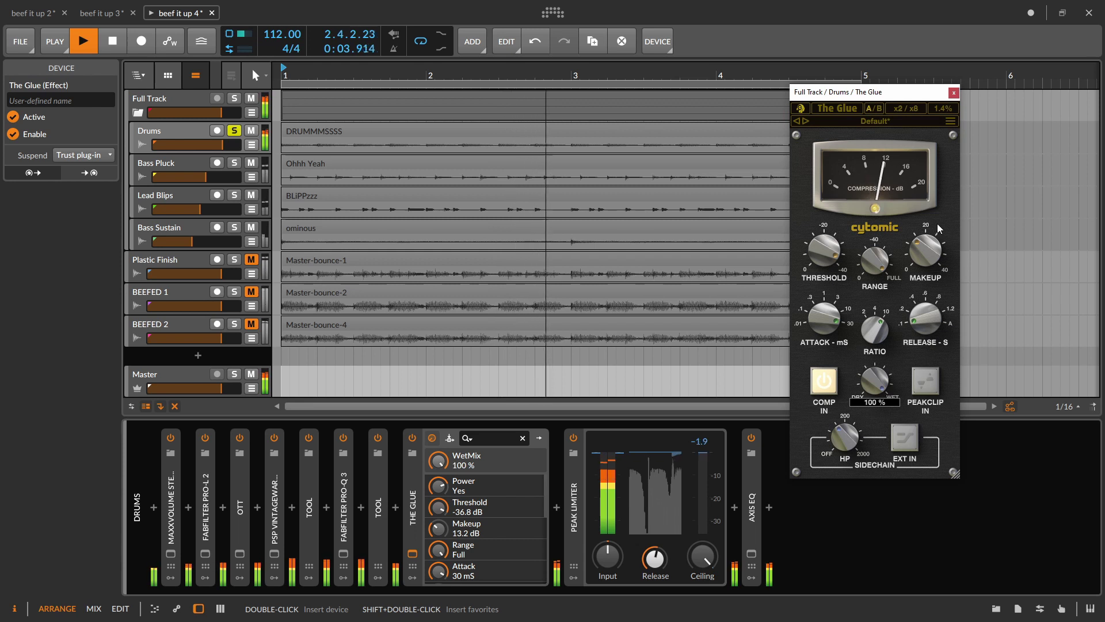
drag(873, 378, 896, 331)
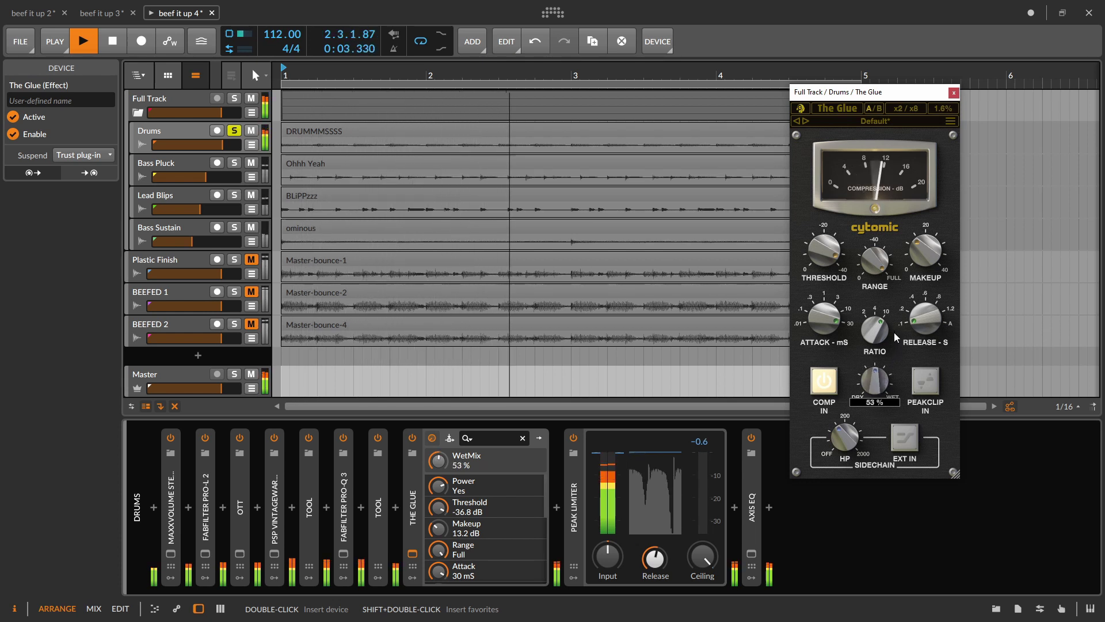
click(953, 92)
click(412, 437)
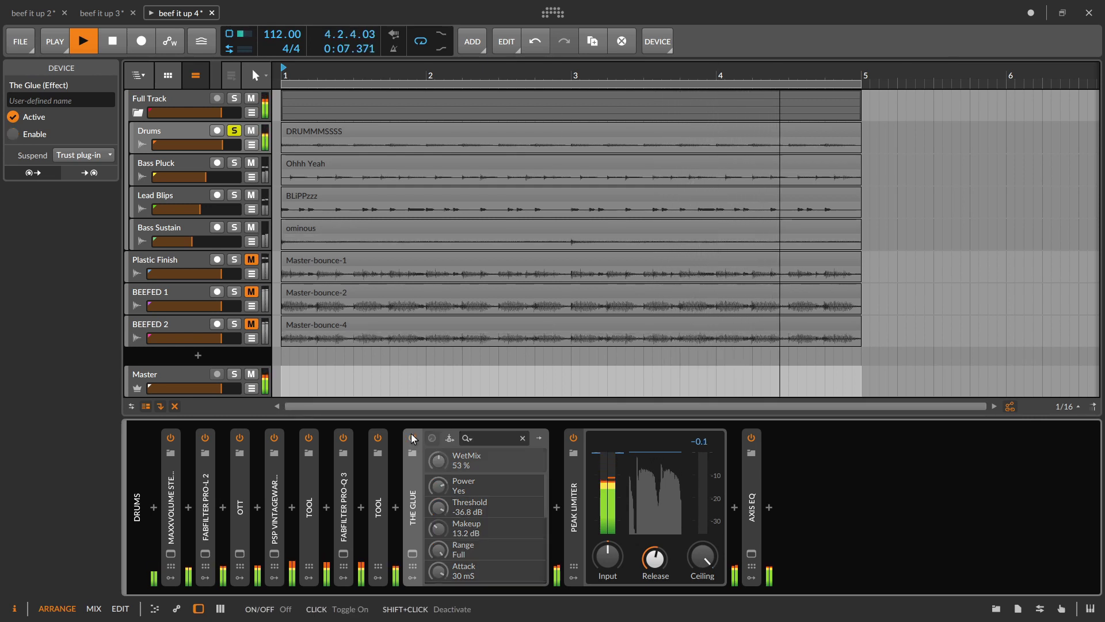
click(412, 437)
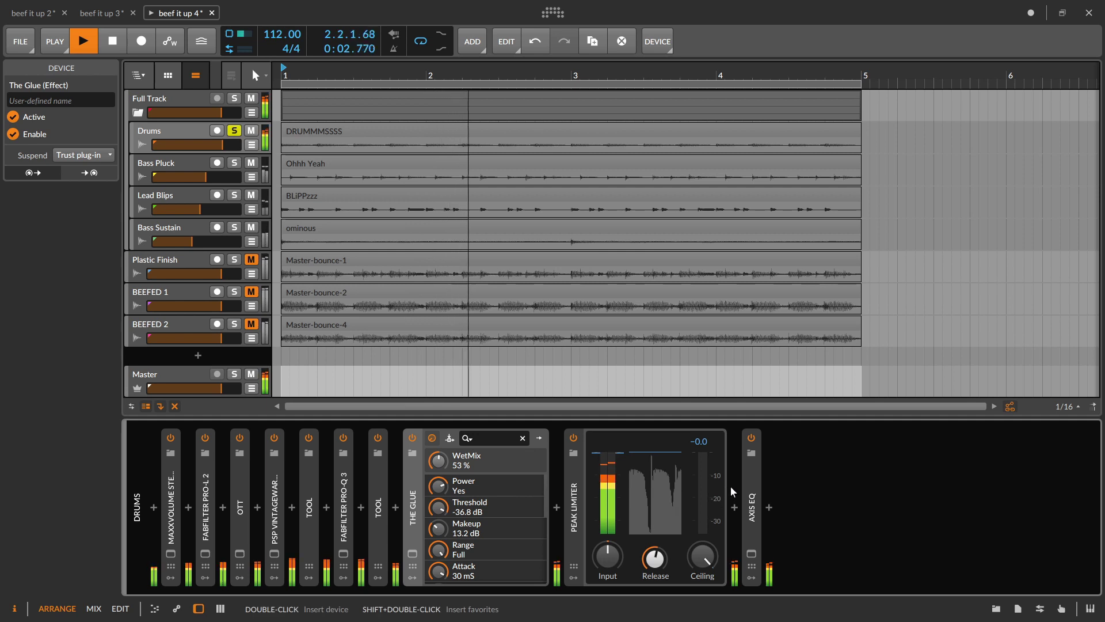
Compare the Drums with Axis EQ bypassed and enabled, and review the Axis EQ settings before stopping playback
click(751, 438)
click(751, 438)
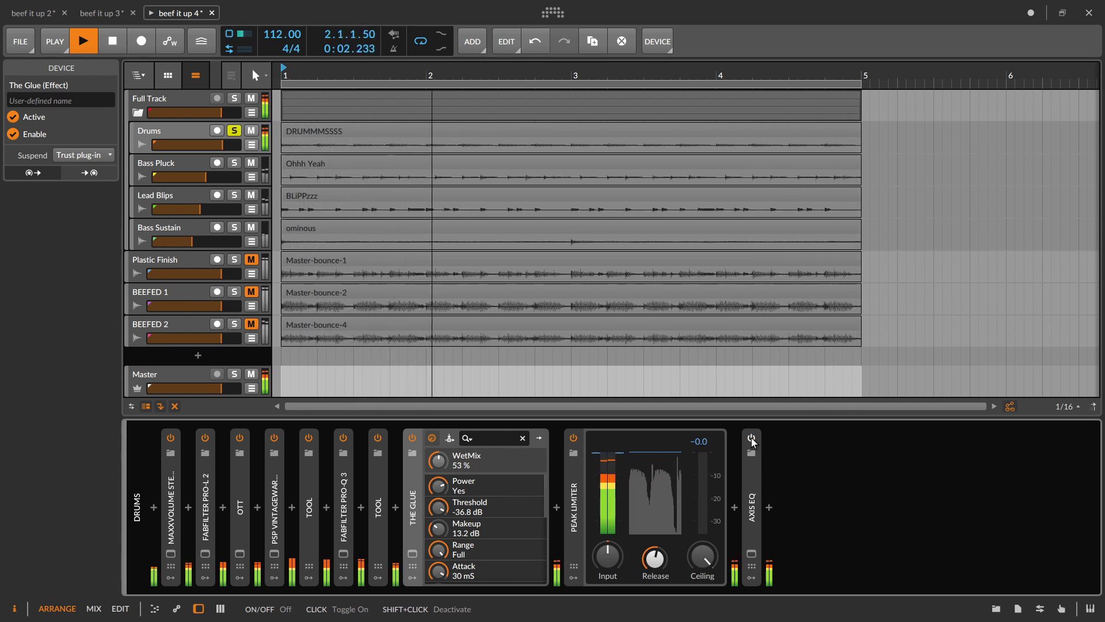
click(751, 437)
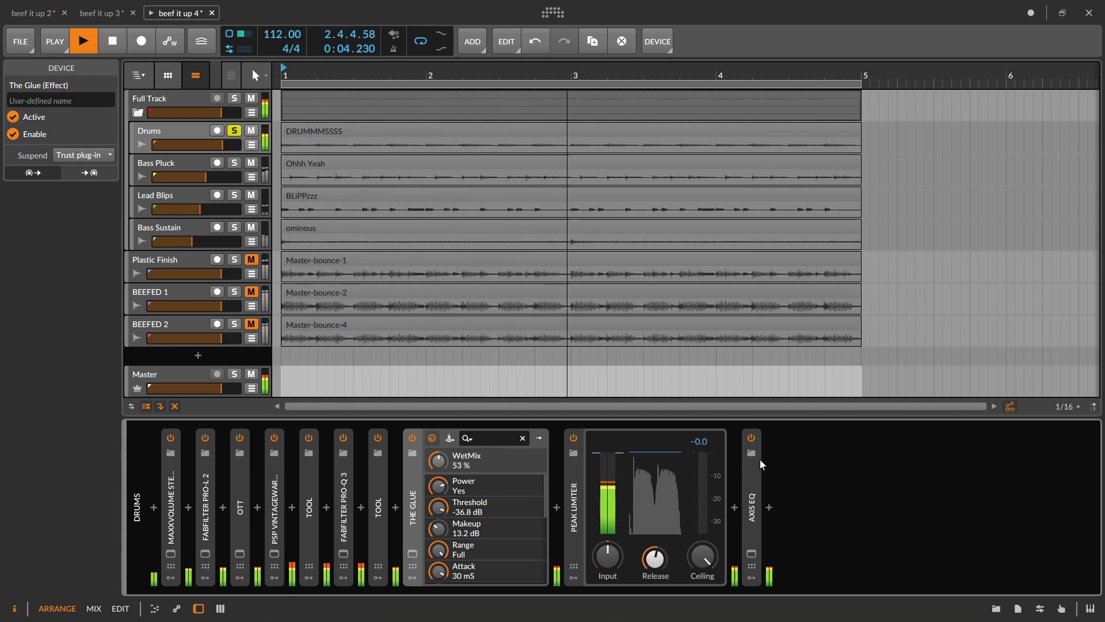
click(751, 554)
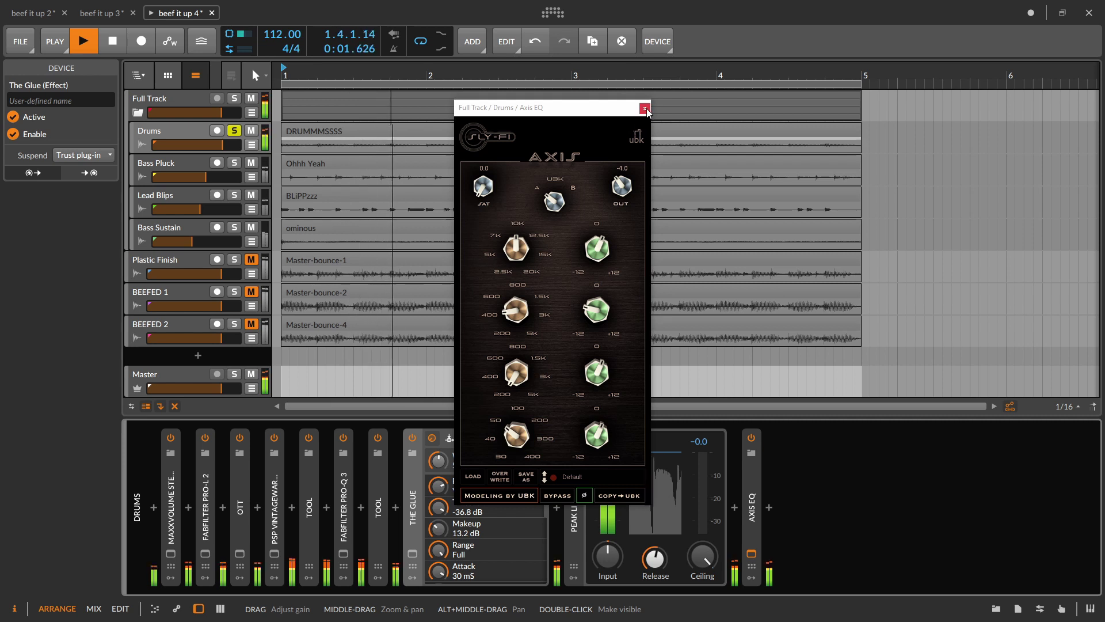
click(645, 109)
key(space)
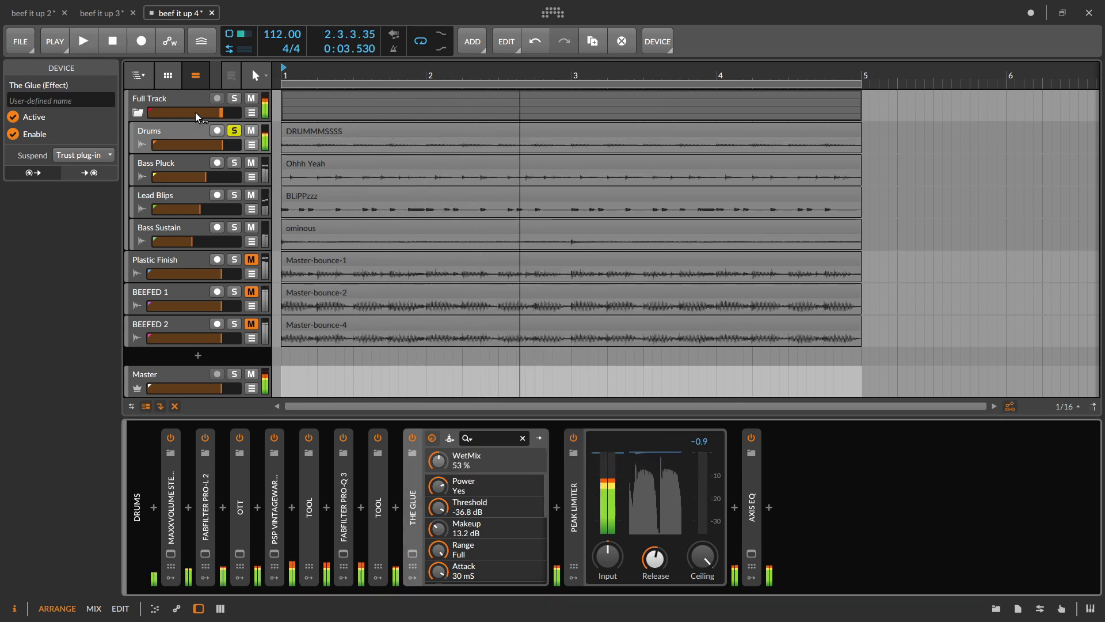
Solo Bass Pluck, compare its playback with Axis EQ bypassed and enabled, and show that Axis EQ's settings
click(187, 160)
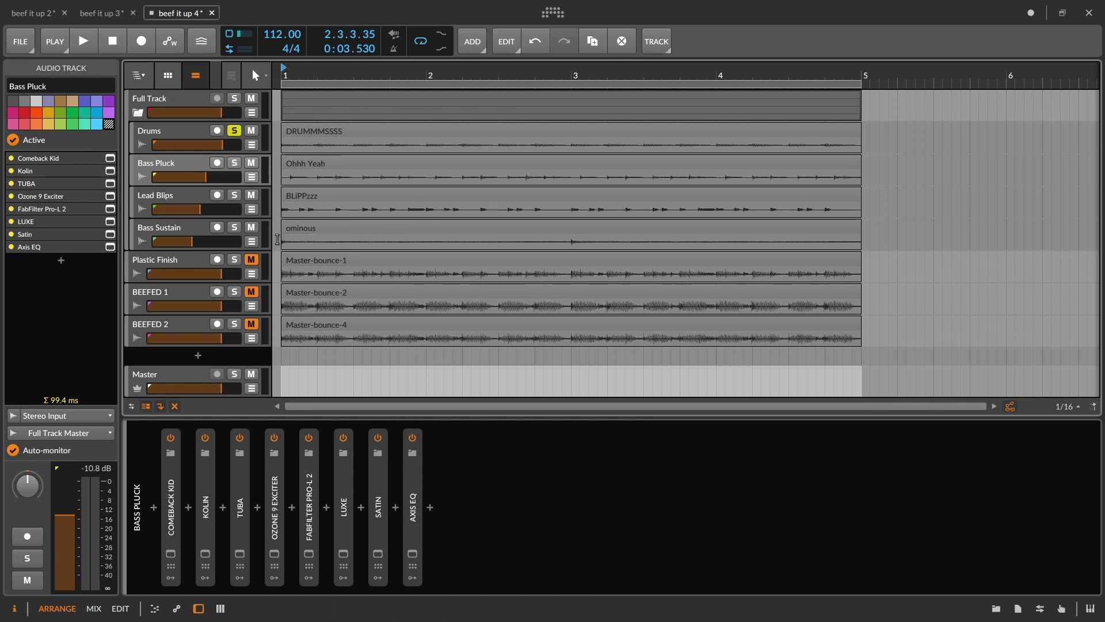
click(234, 162)
key(space)
click(412, 437)
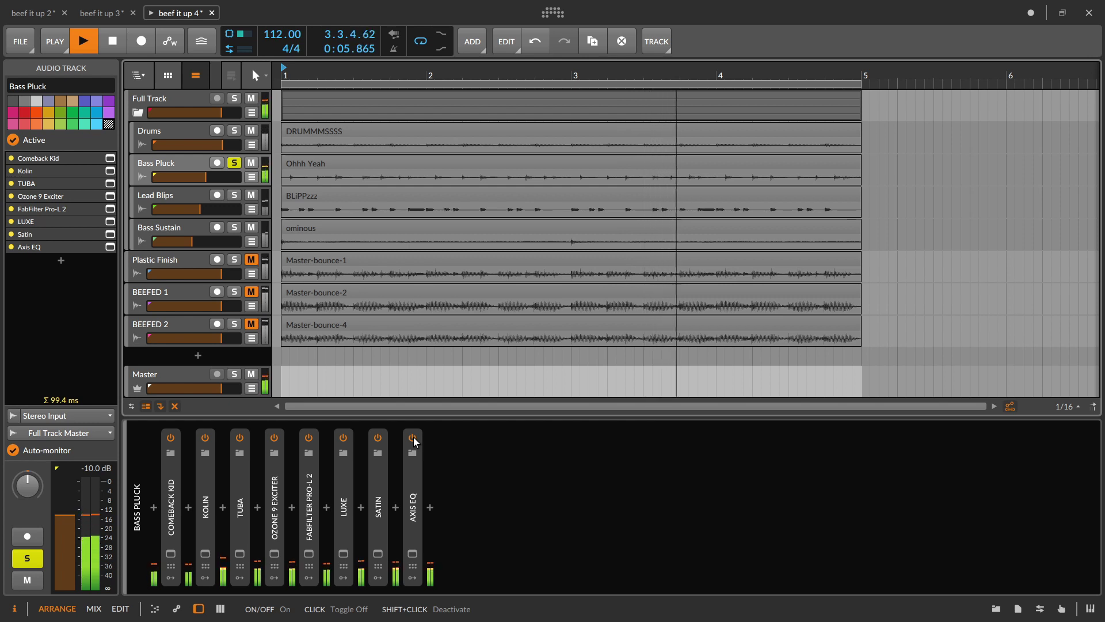
click(412, 438)
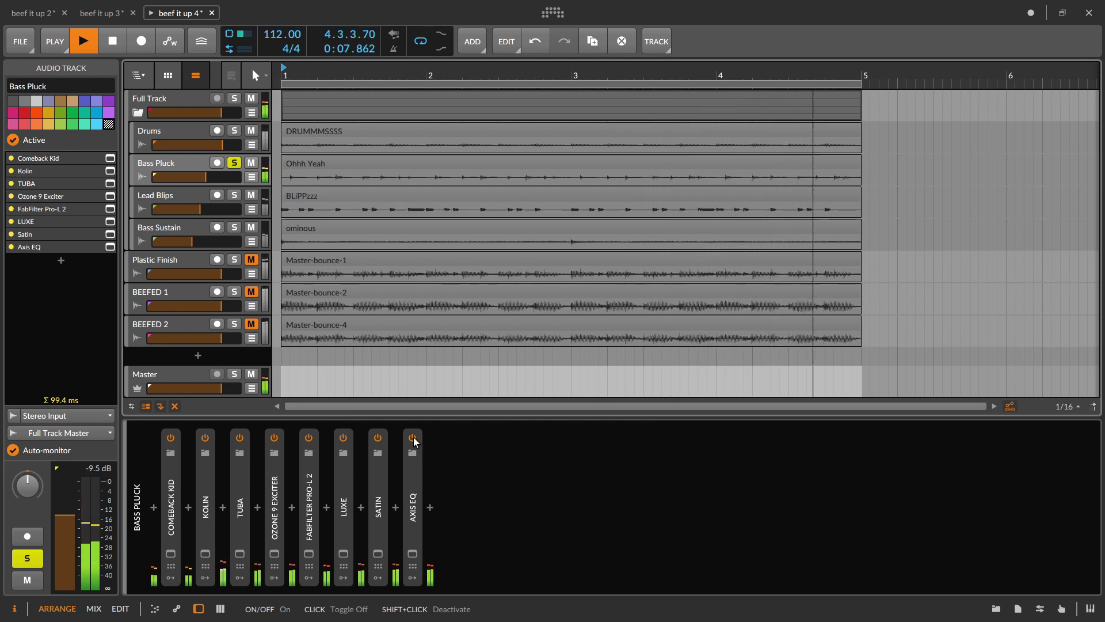
click(412, 555)
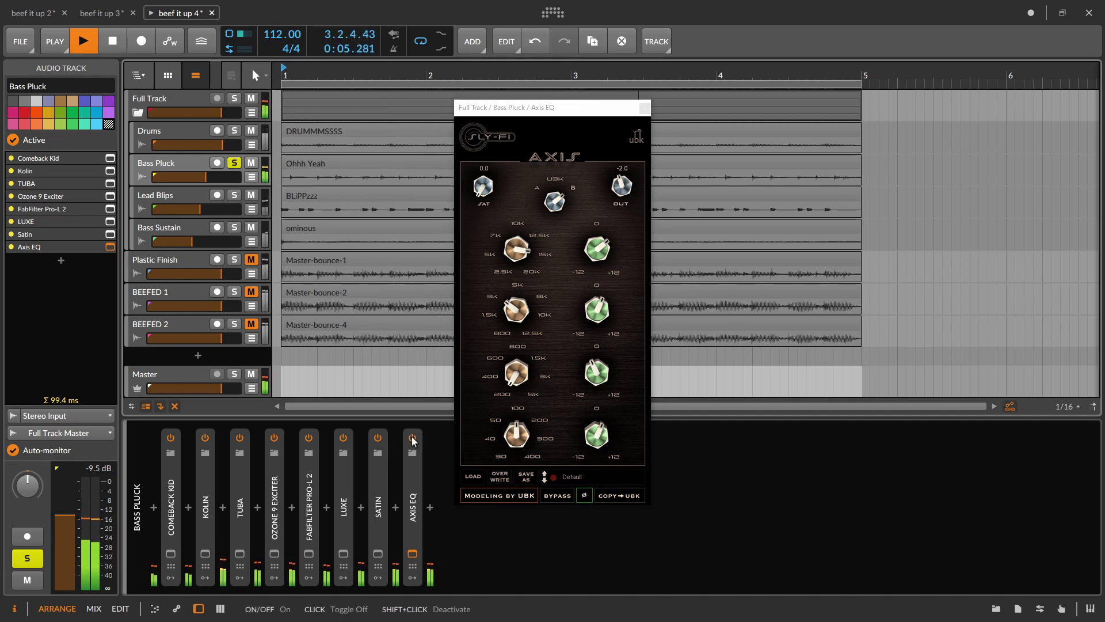
Add Drums to the solo to hear it with Bass Pluck, then close the Axis EQ window and stop playback
click(234, 130)
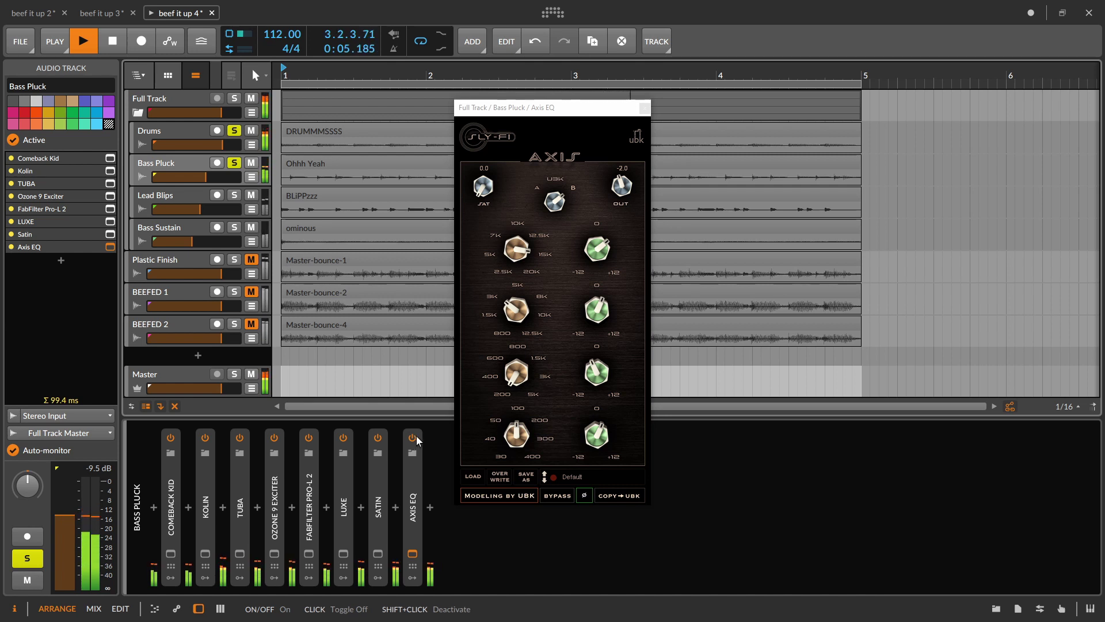
click(644, 108)
key(space)
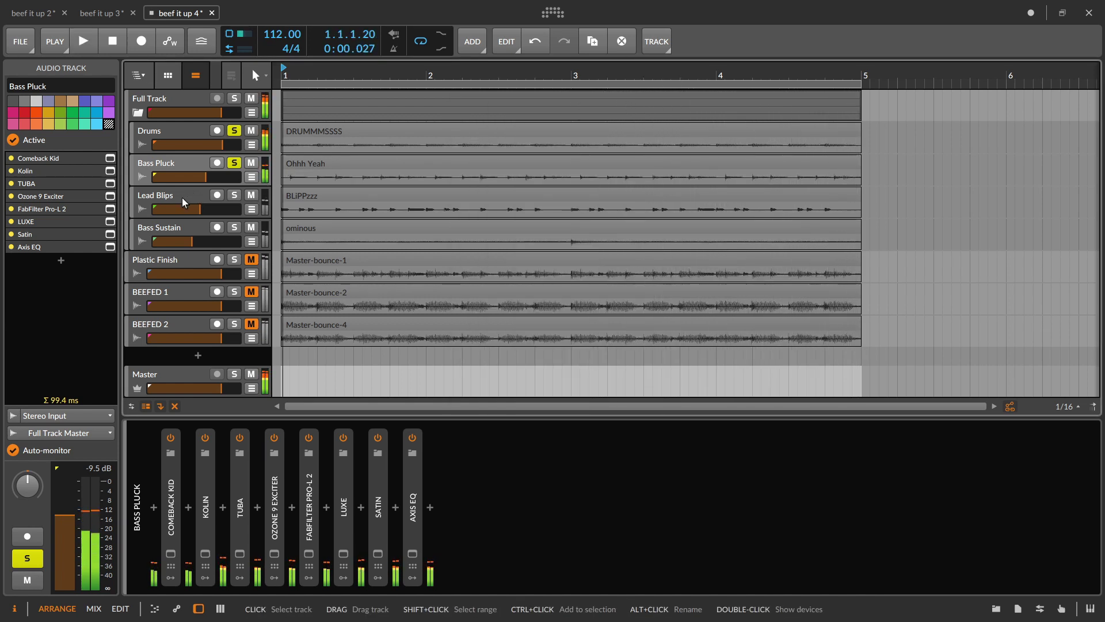
Select the Lead Blips track and expand its EQ+ device to show the low-cut curve
click(182, 198)
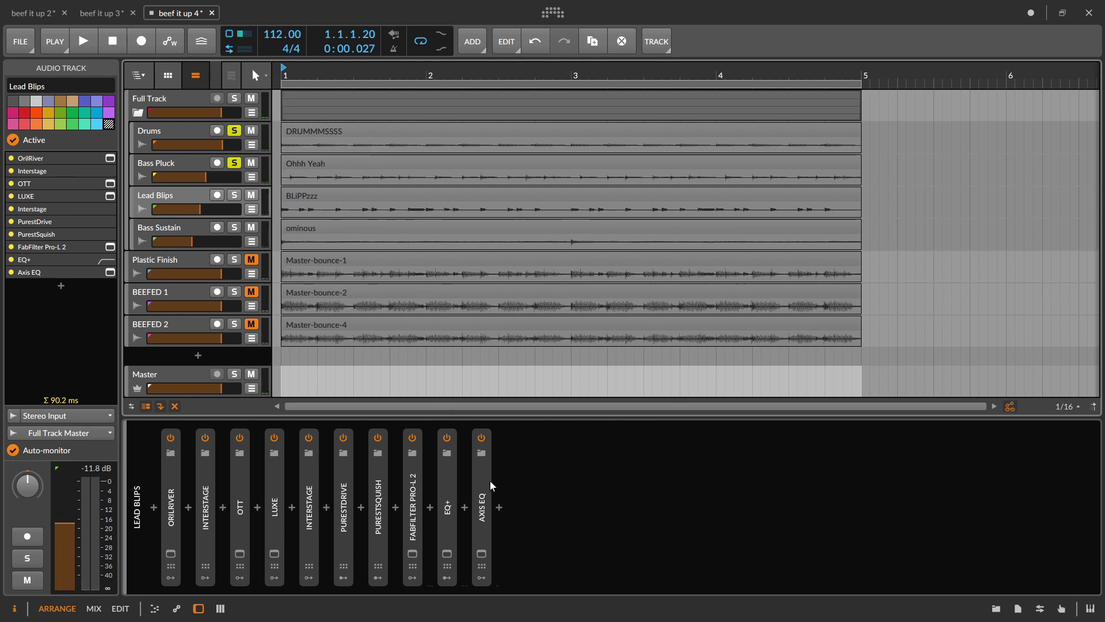
click(451, 521)
double_click(451, 521)
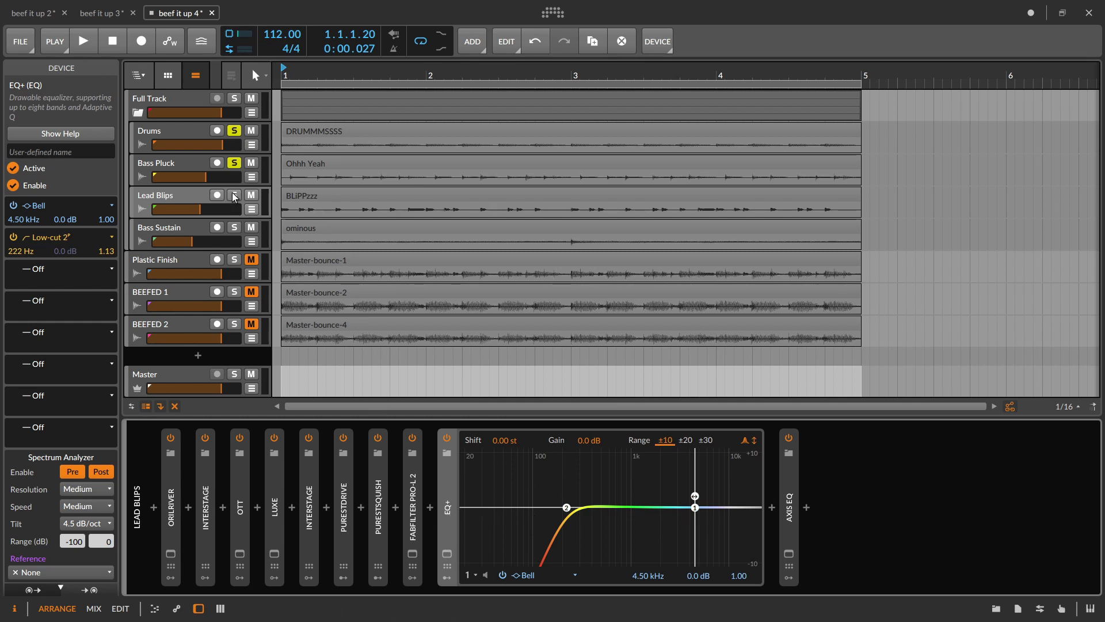
Play Lead Blips soloed and show the Audio Sidechain modulator of its EQ+, fed from Drums (PRE)
click(237, 133)
key(space)
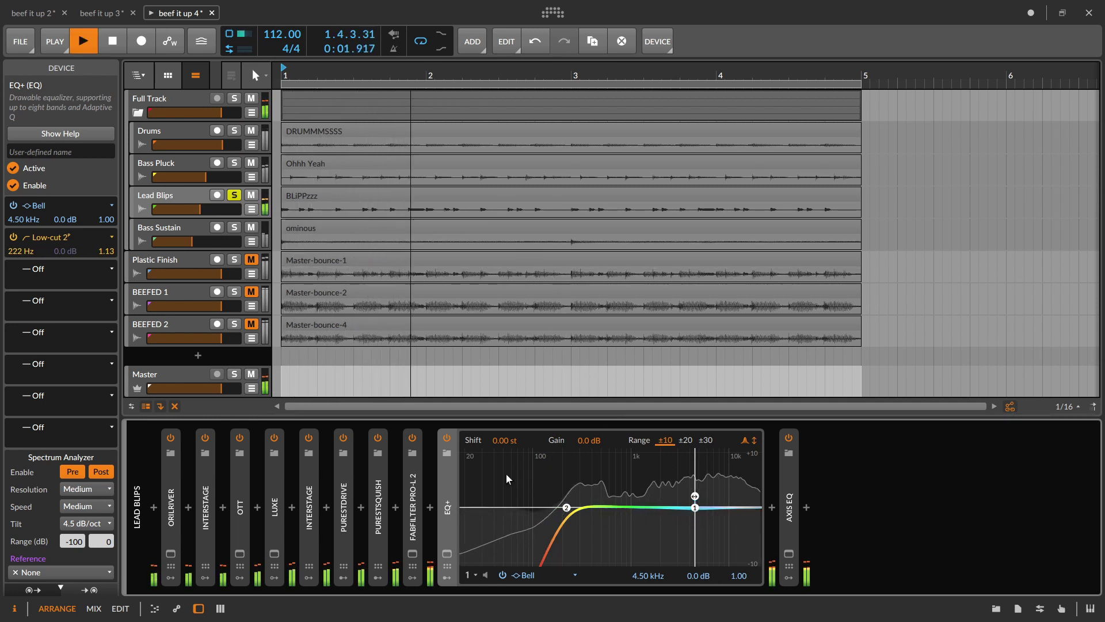
click(447, 580)
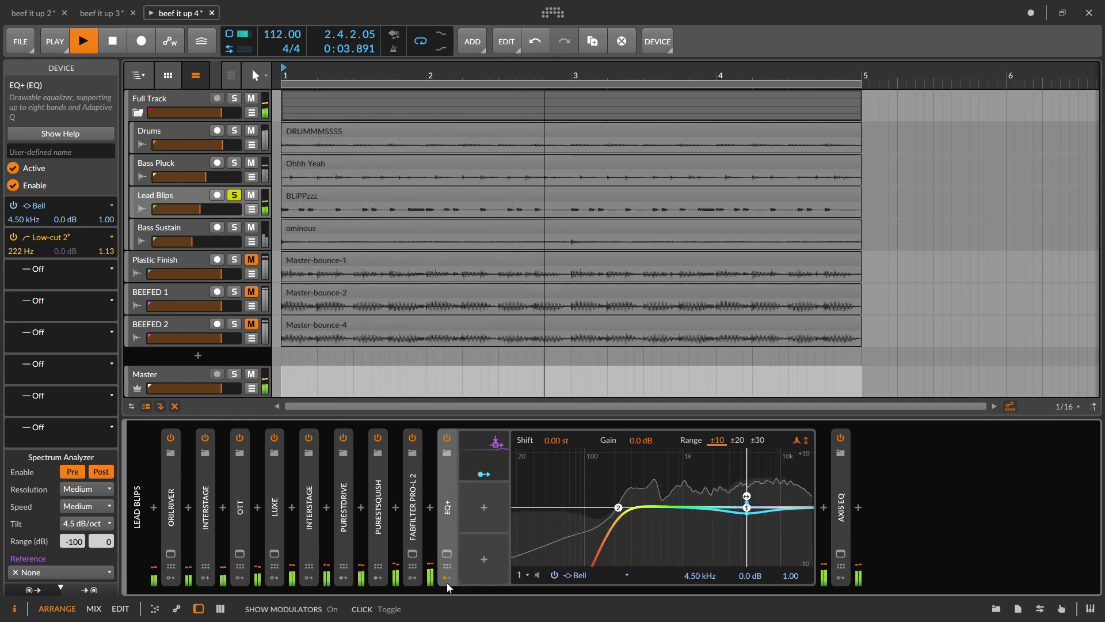
click(476, 454)
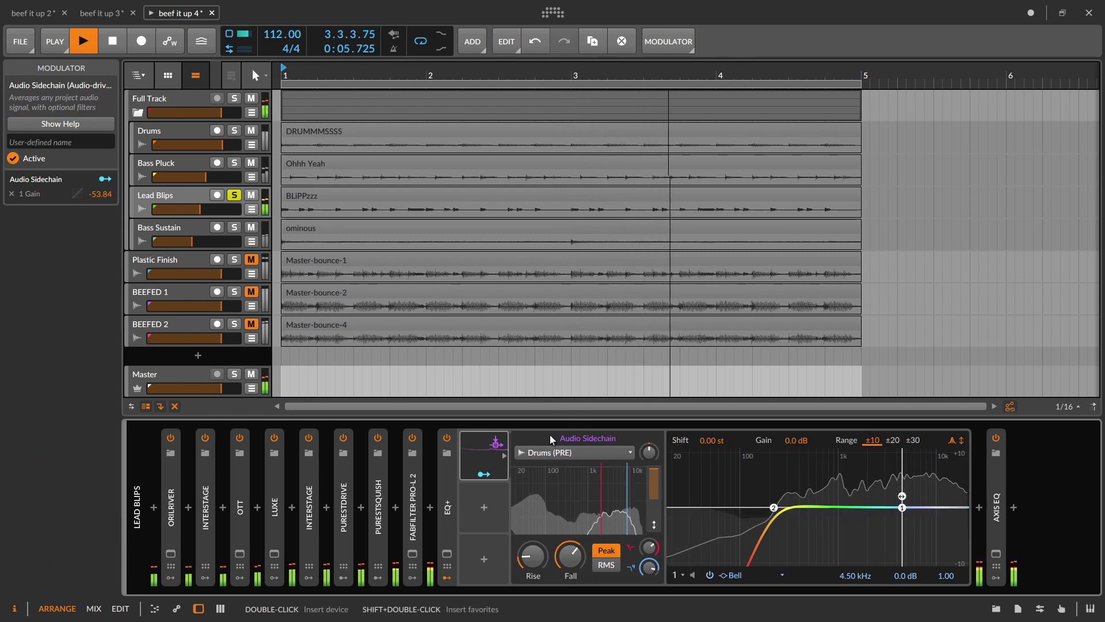
key(space)
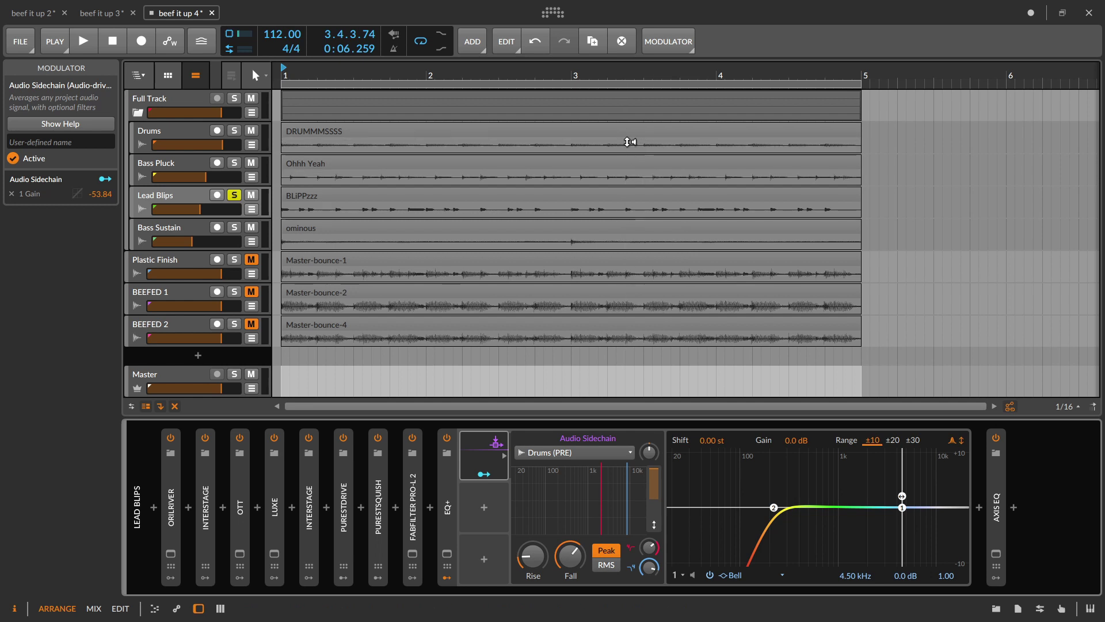
Mark the Drums section from 3.2.4.00 to 3.3.1.00 and hide the modulators of the Lead Blips EQ+
drag(637, 141, 645, 141)
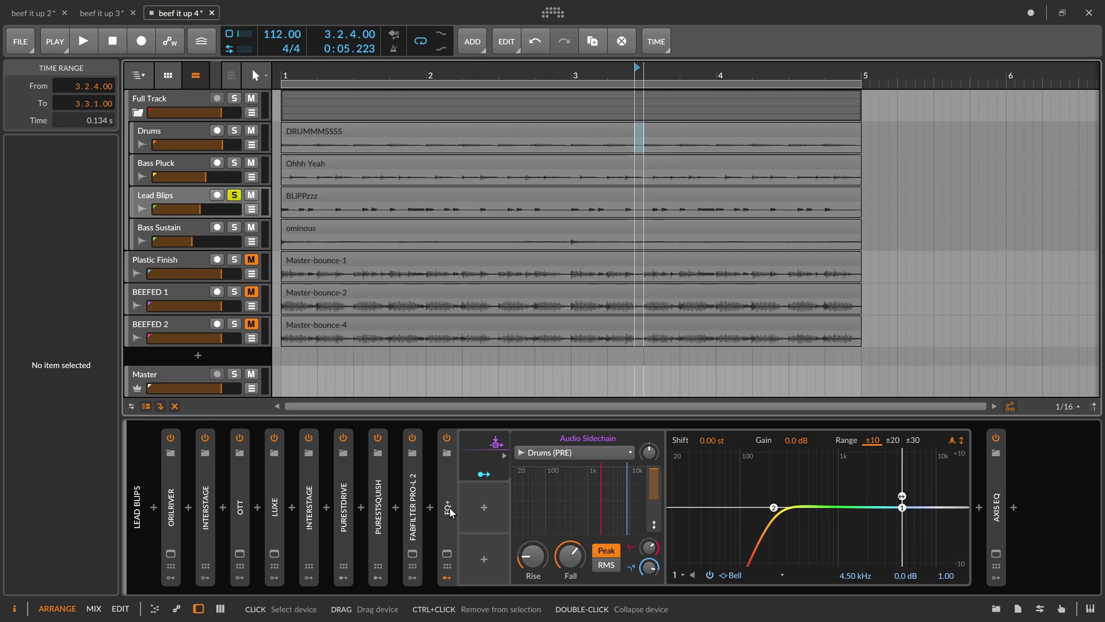
click(441, 583)
click(447, 578)
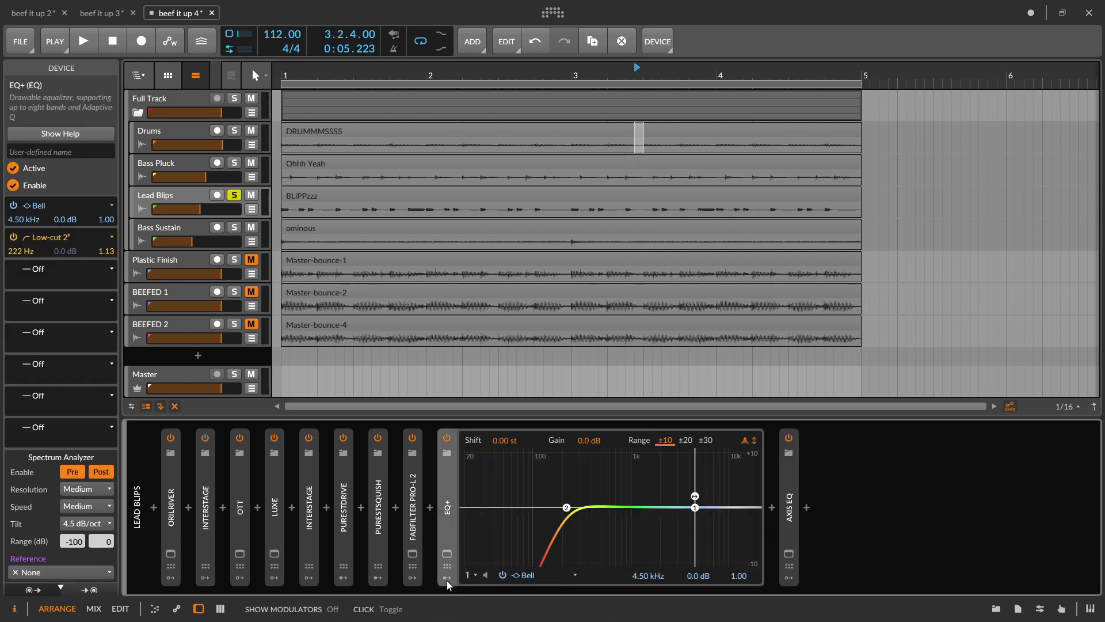
Add Drums to the solo, play it with Lead Blips, and review the Axis EQ settings on Lead Blips
click(233, 130)
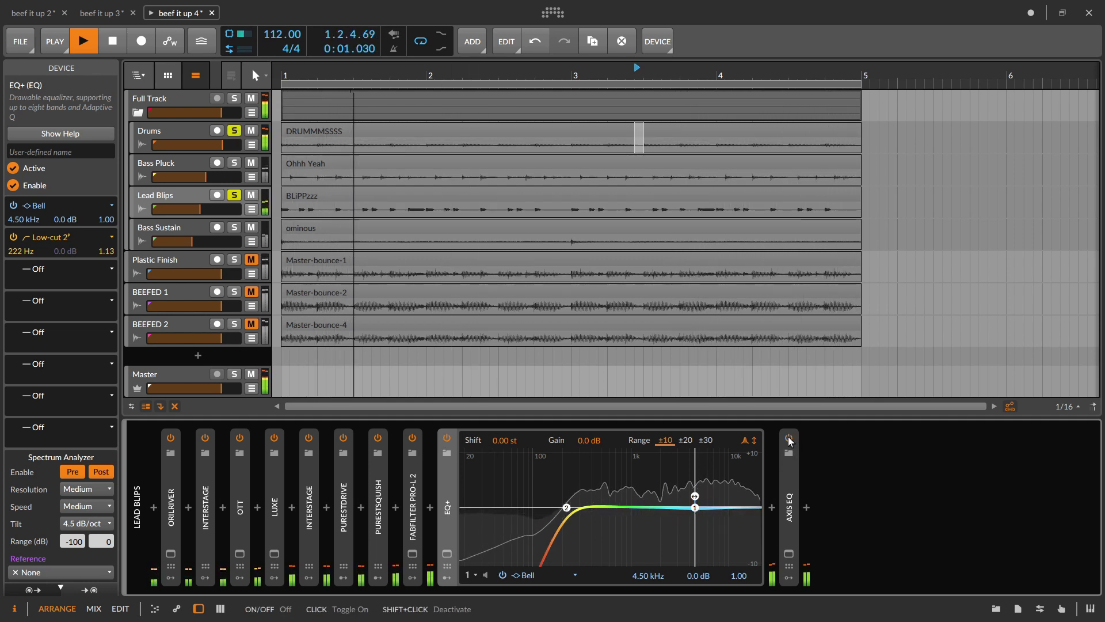
click(788, 554)
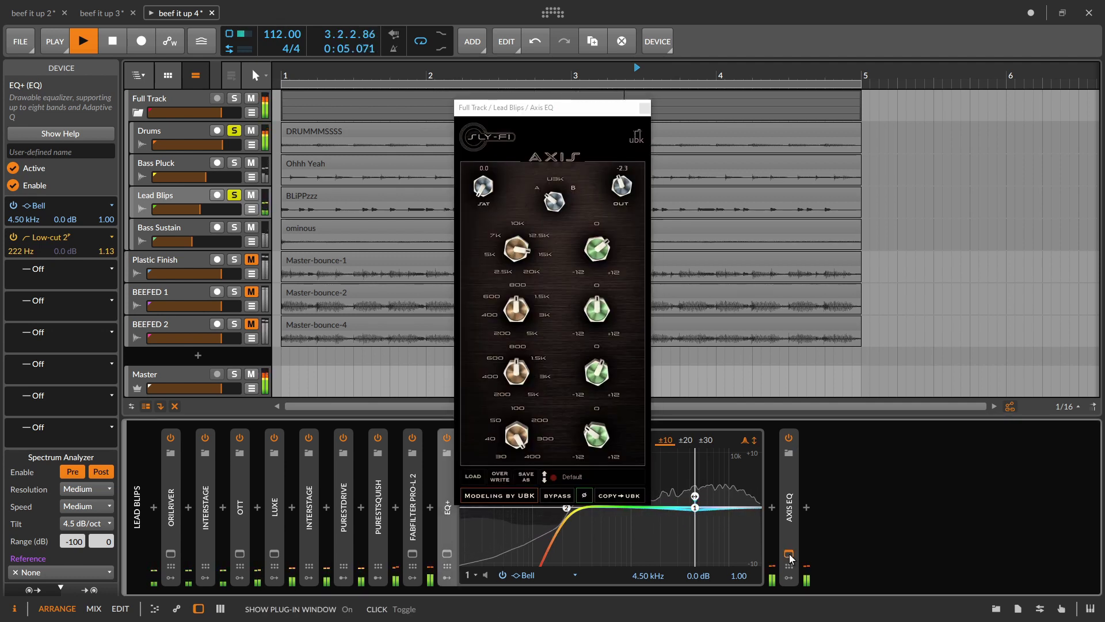
click(651, 109)
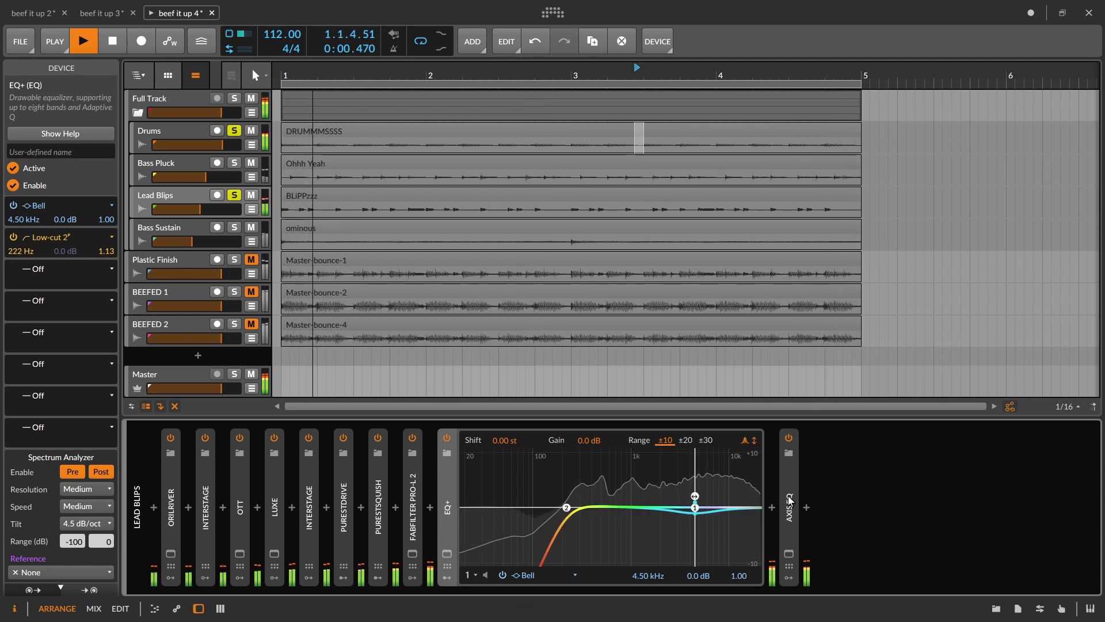
Compare Lead Blips with EQ+ and Axis EQ bypassed and enabled together, and add Bass Pluck to the solo before stopping playback
click(13, 119)
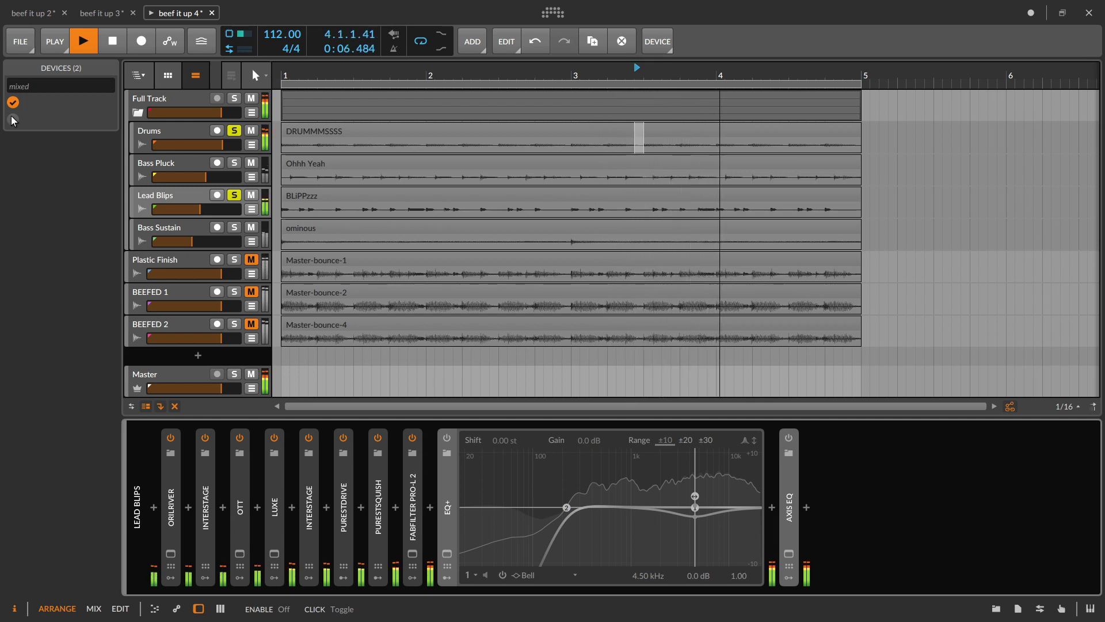
click(13, 119)
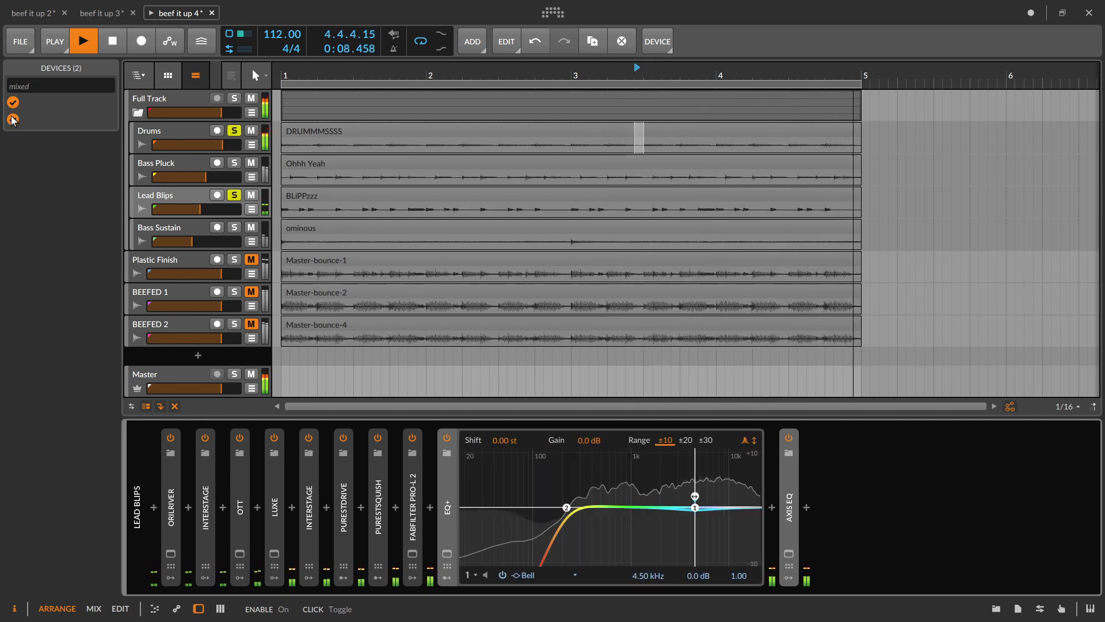
click(233, 163)
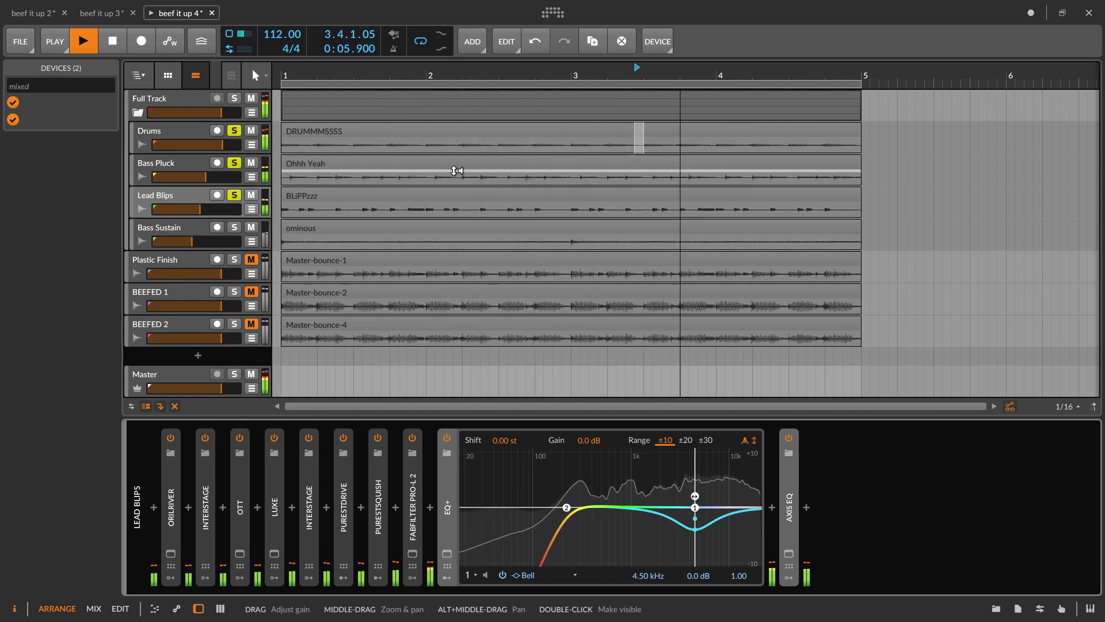
key(space)
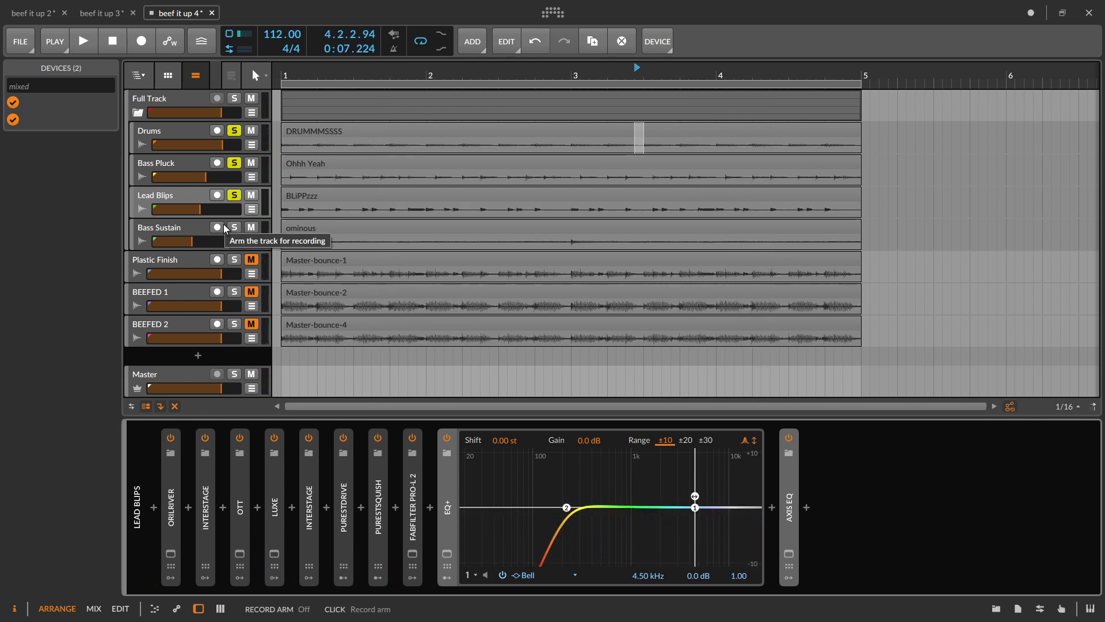
Select Bass Sustain, expand its EQ+ and show the Audio Sidechain modulator driving the bell gains
click(176, 237)
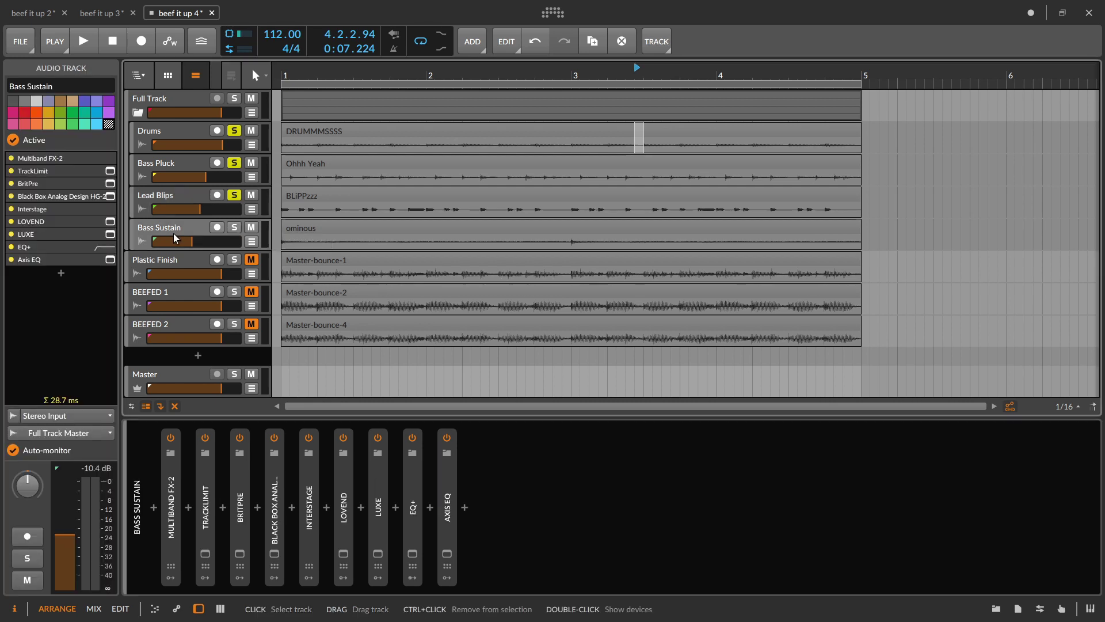
double_click(413, 507)
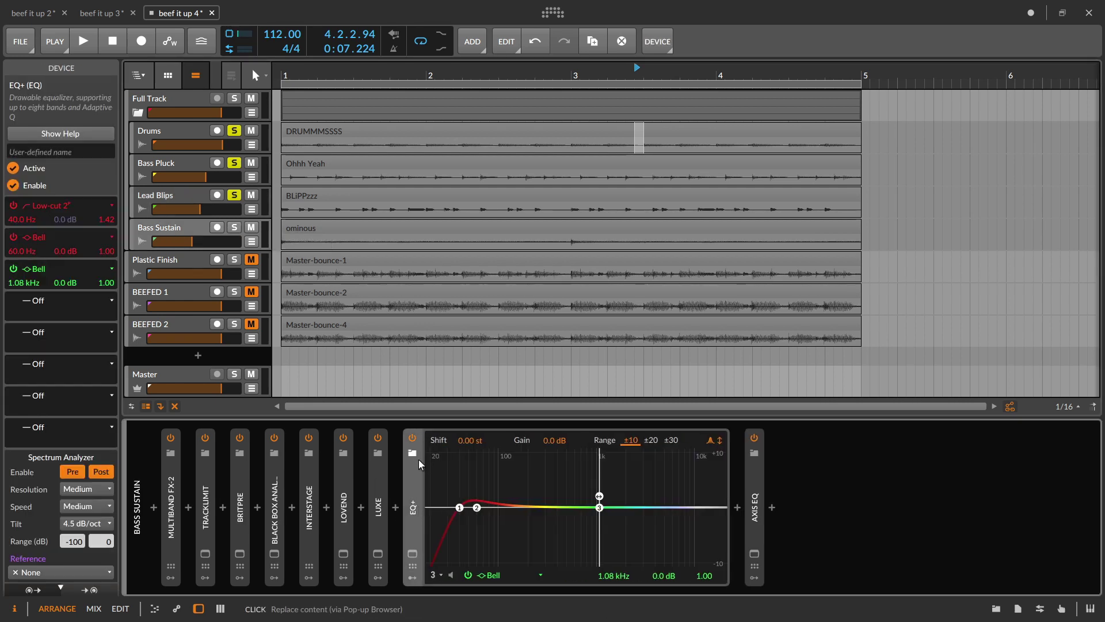
click(406, 581)
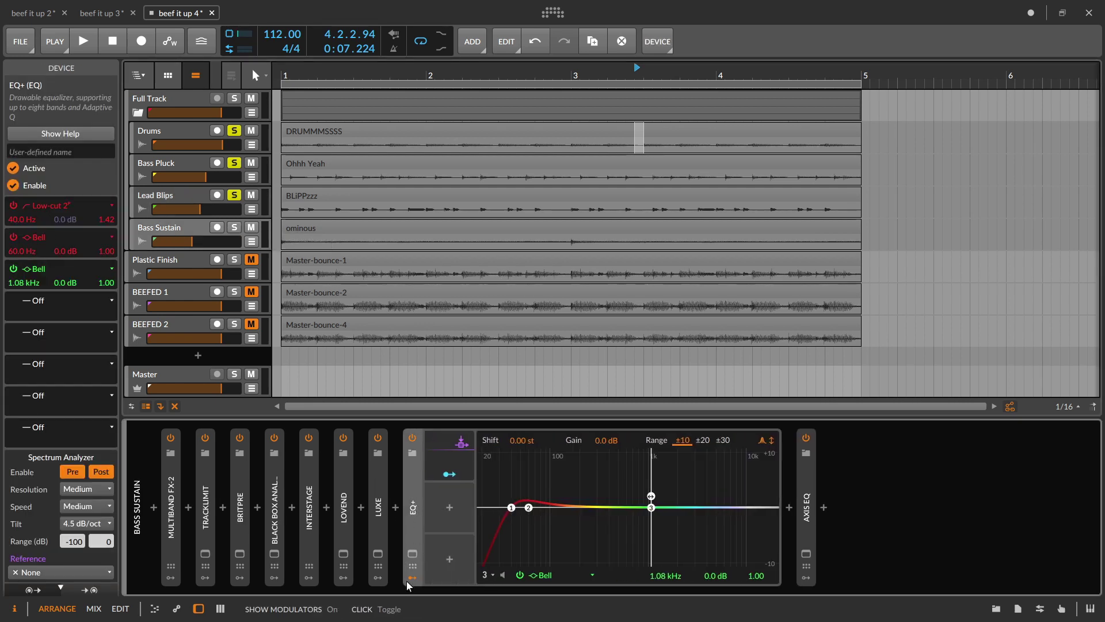
click(443, 457)
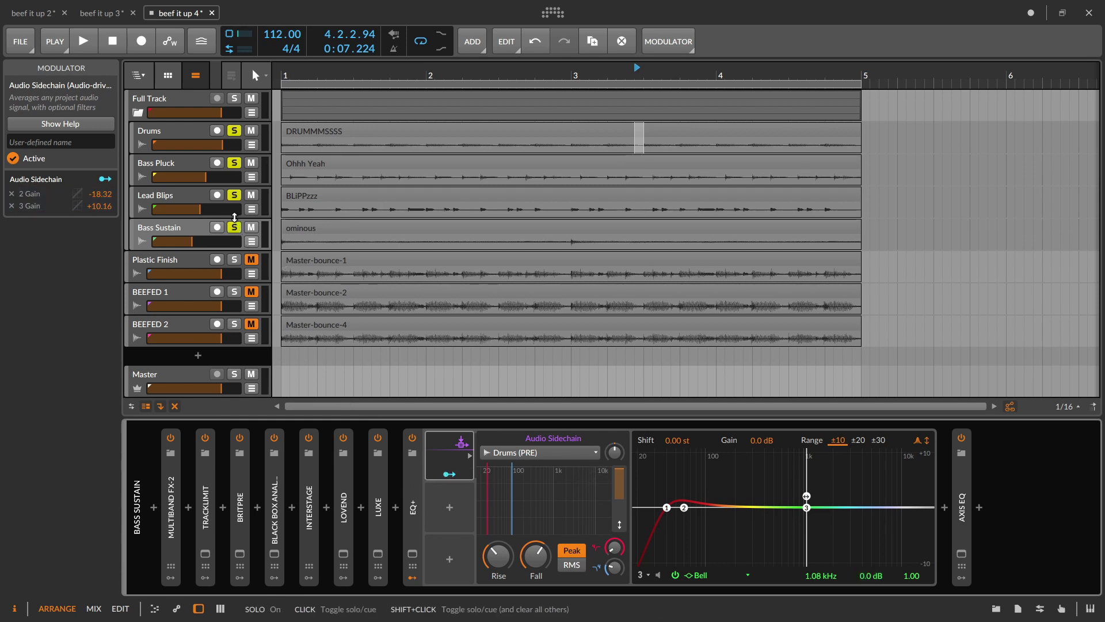
Play only Drums and Bass Sustain, compare Bass Sustain with Axis EQ bypassed and enabled, and review that Axis EQ's settings
click(239, 167)
key(space)
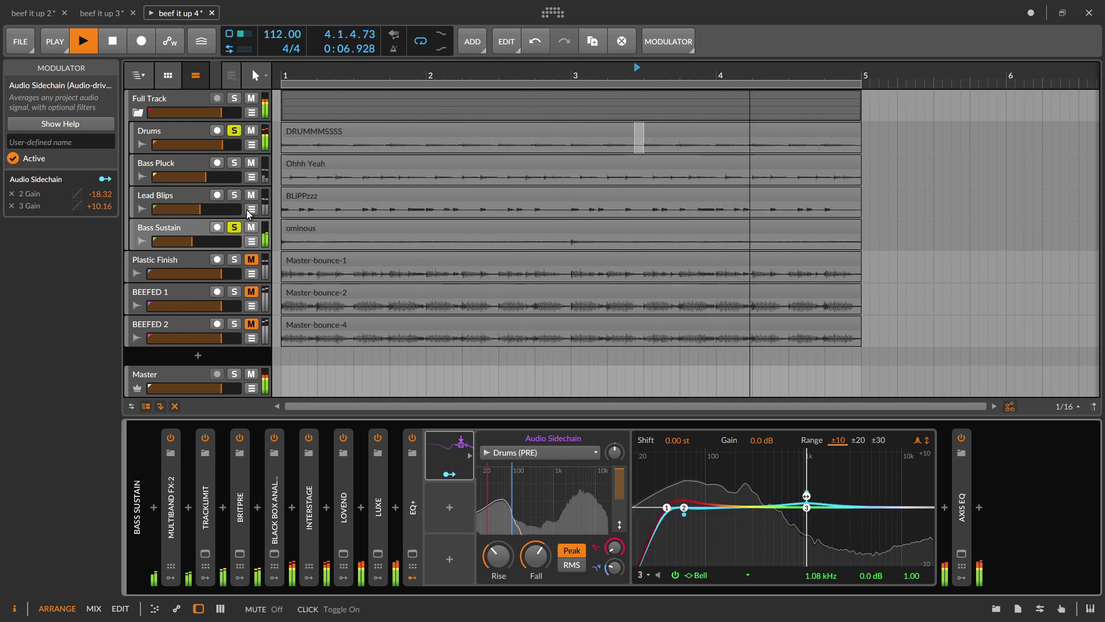
click(960, 439)
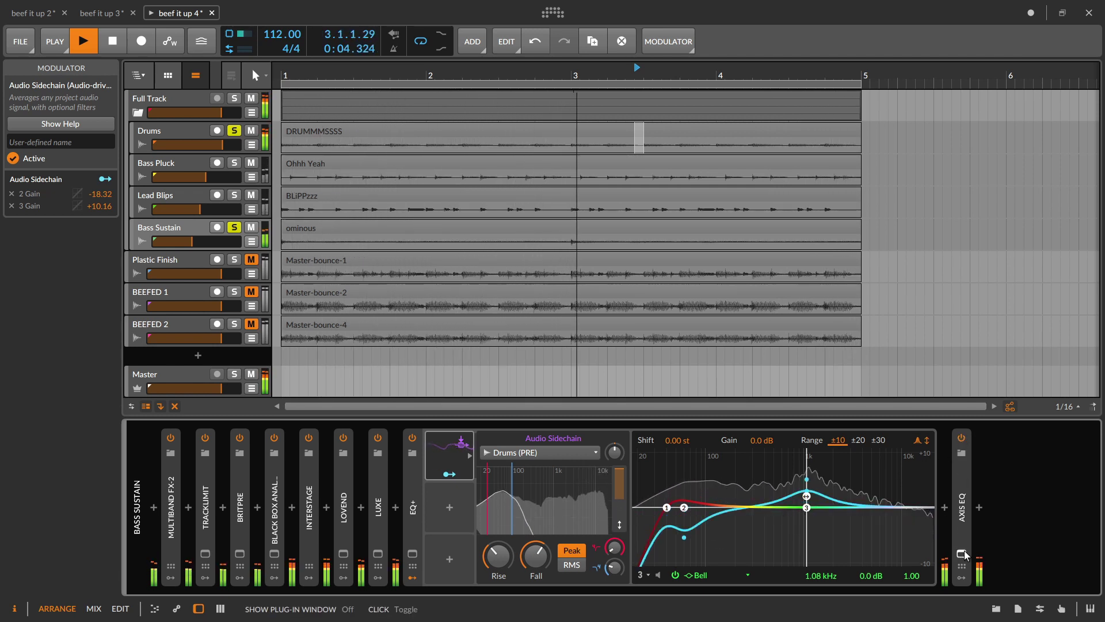
click(962, 553)
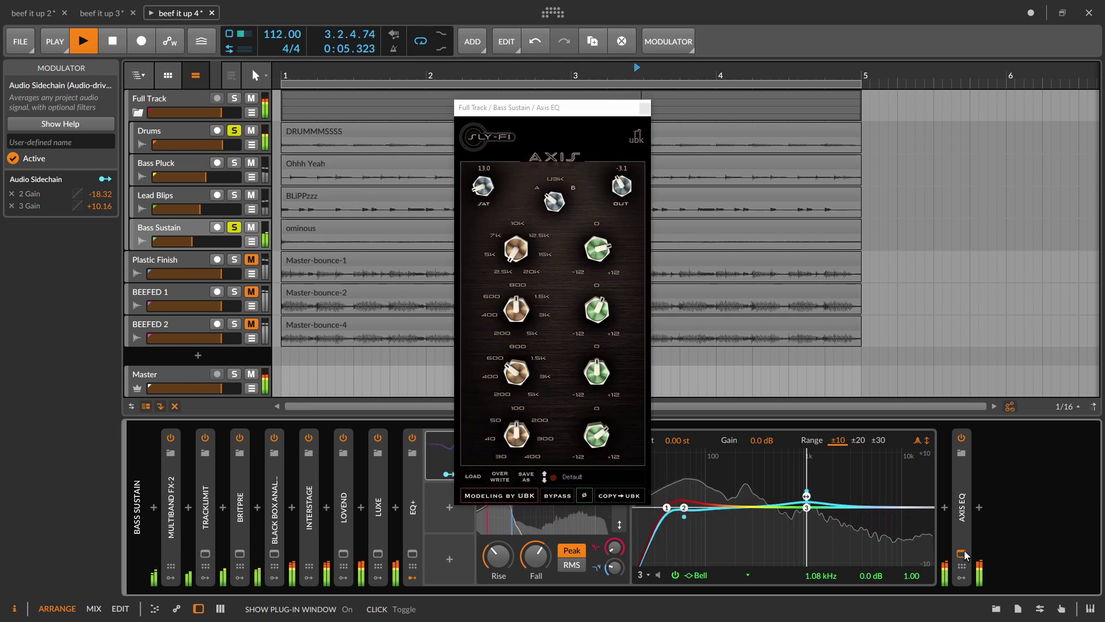
click(961, 438)
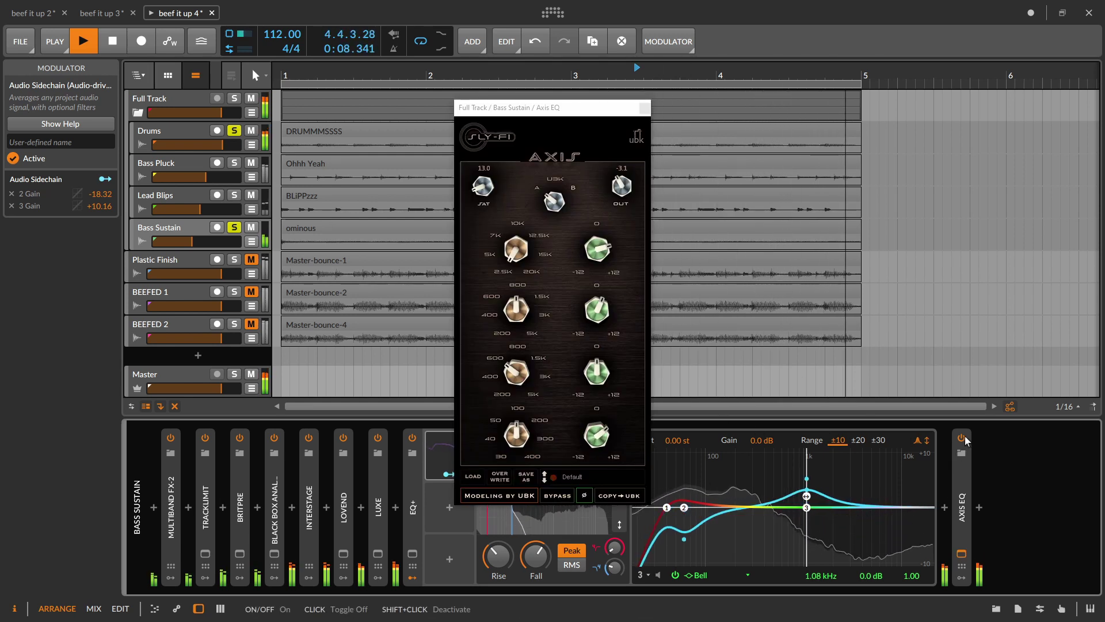
click(961, 438)
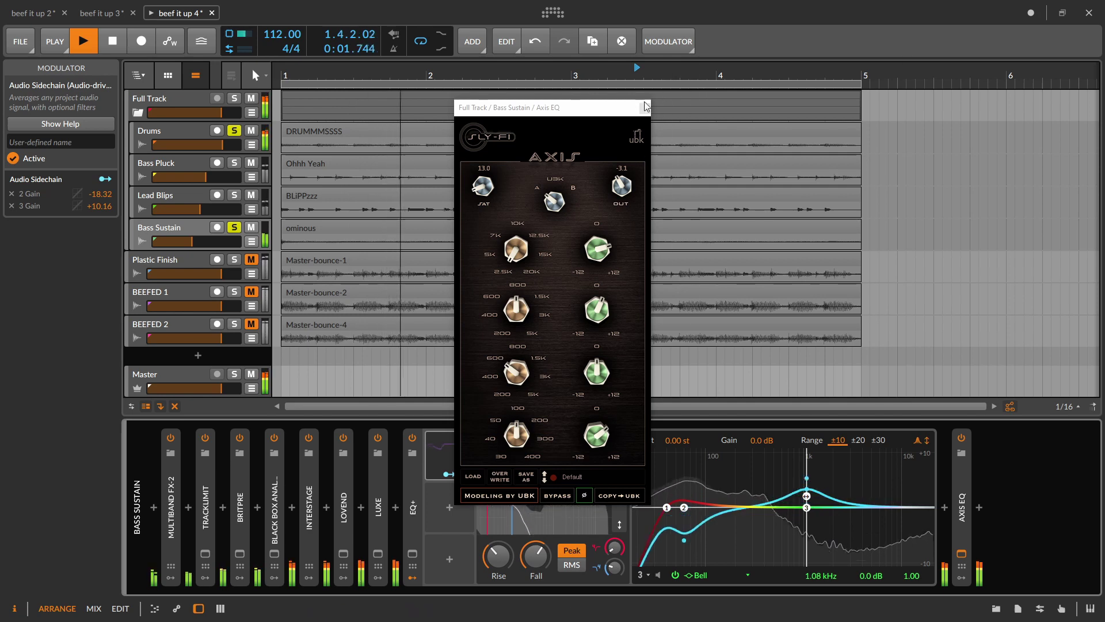
click(644, 109)
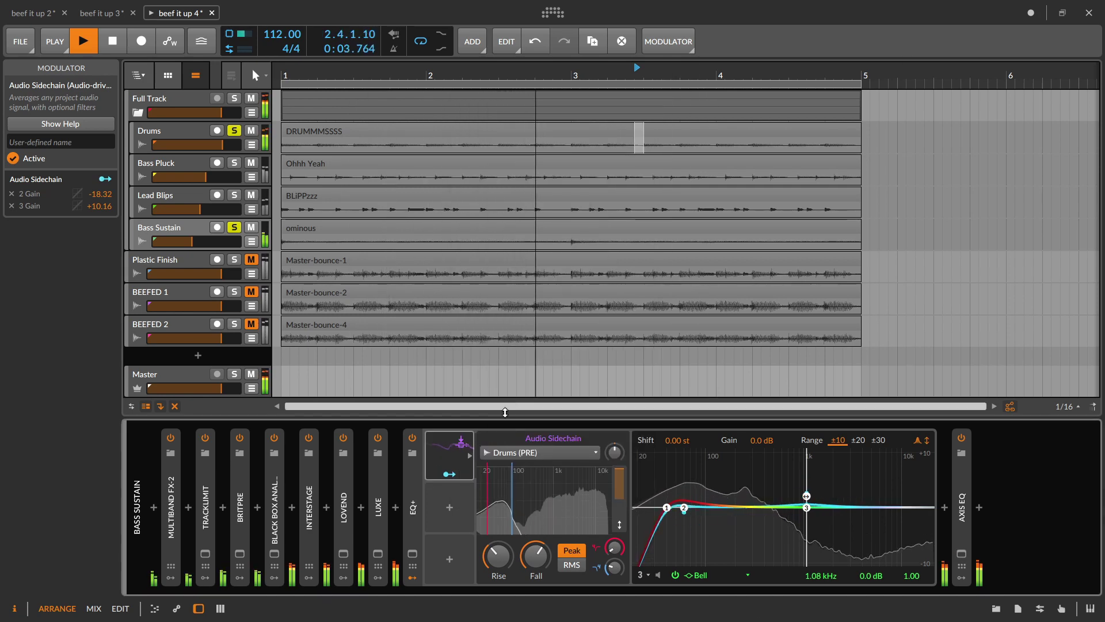
Select EQ+ and Axis EQ on Bass Sustain together and compare playback with both repeatedly bypassed and enabled
click(417, 502)
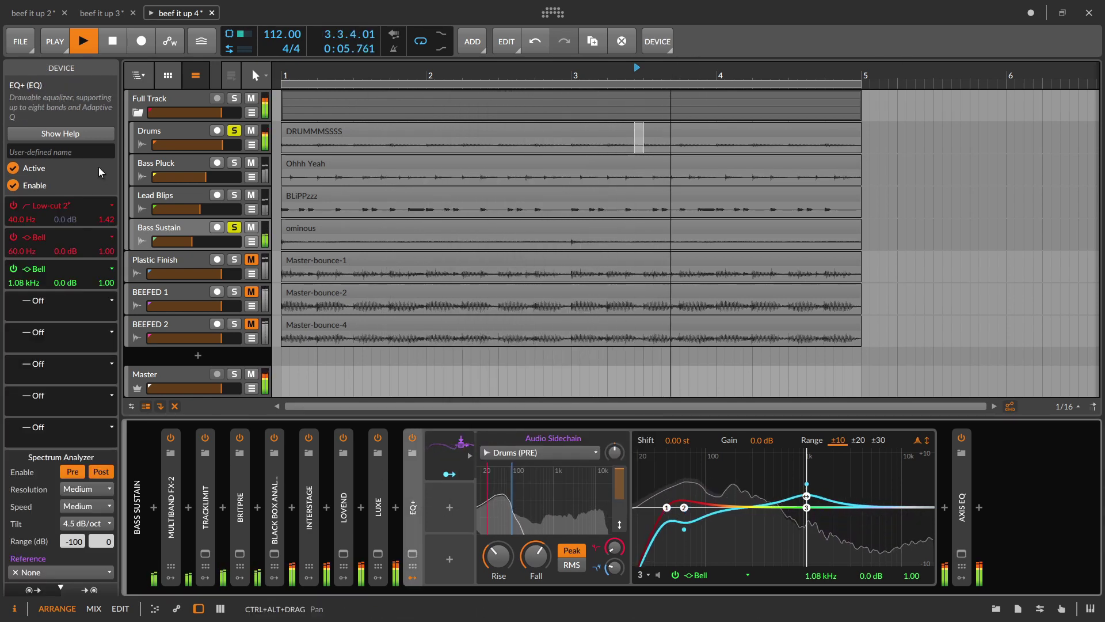
shift+click(416, 501)
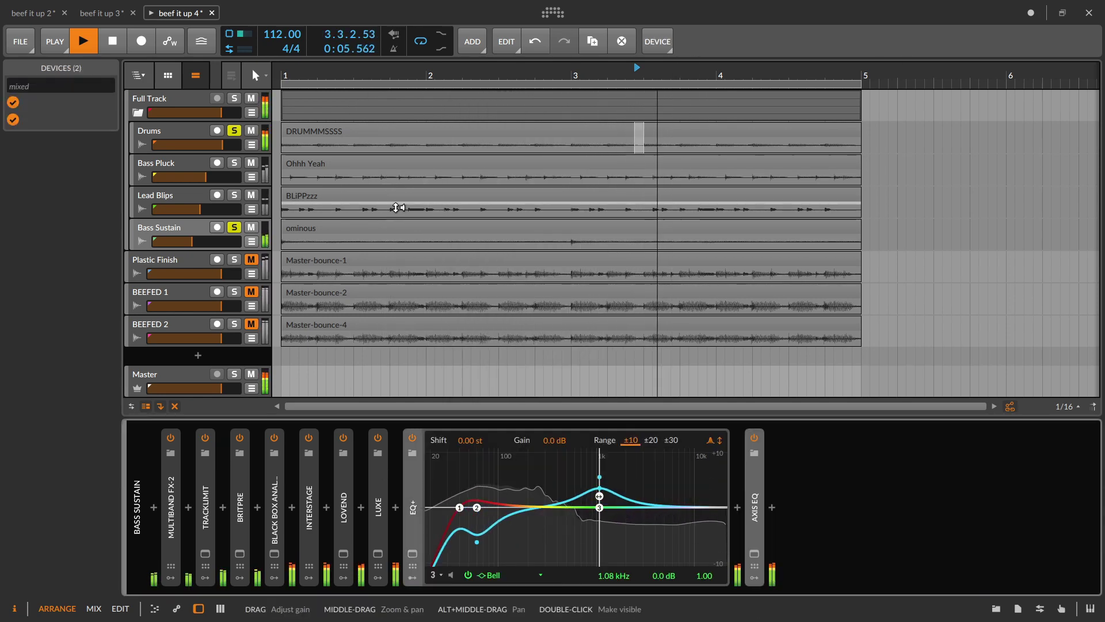
click(14, 119)
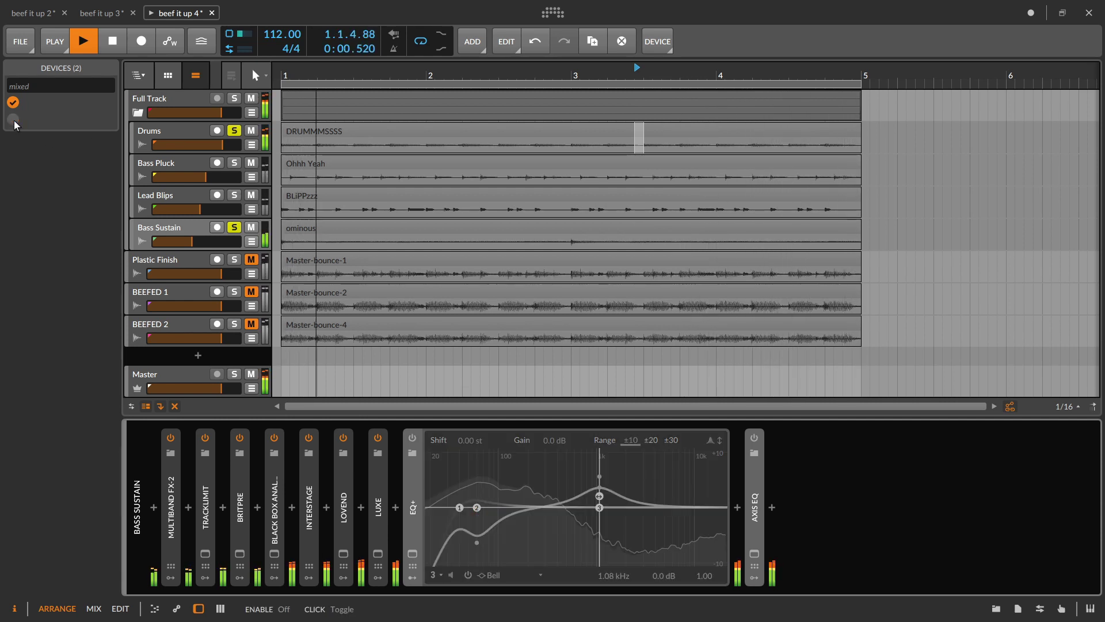
click(13, 120)
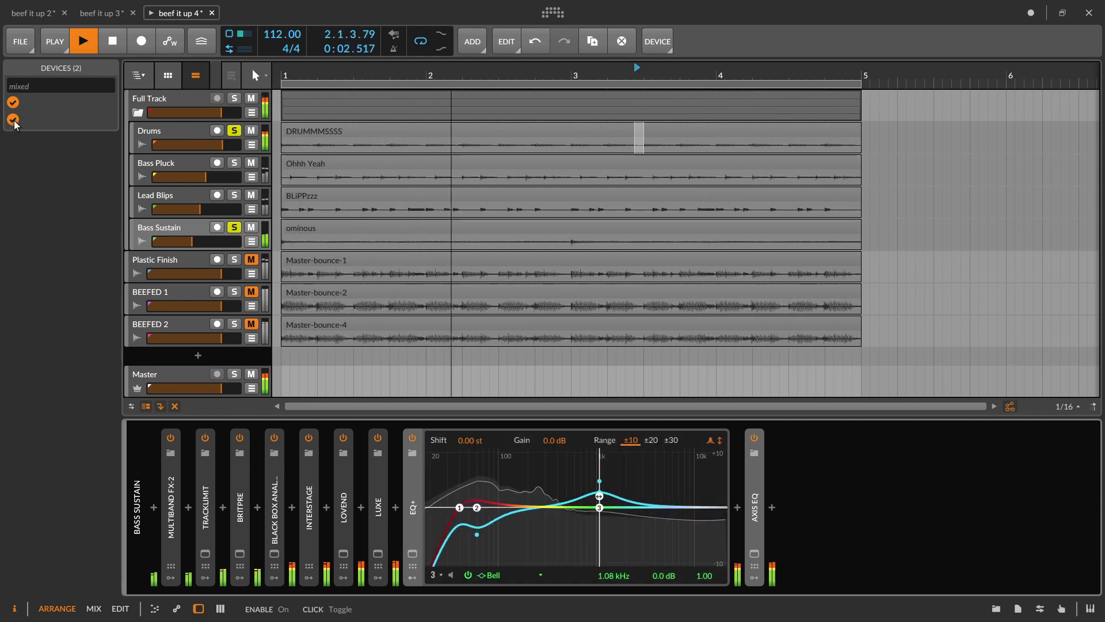
click(14, 122)
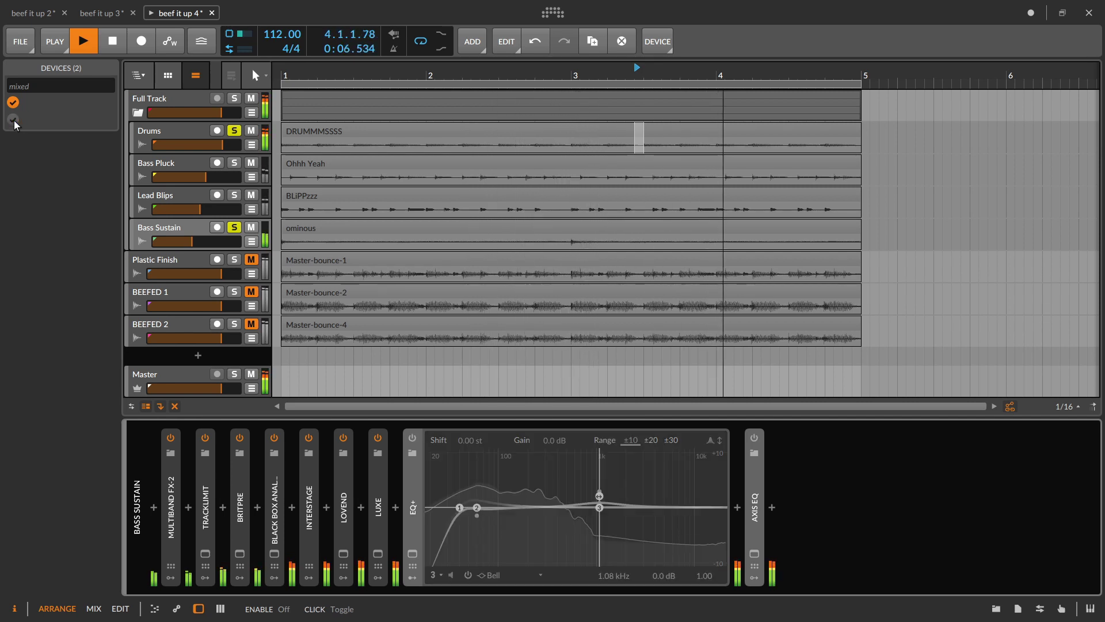
click(13, 120)
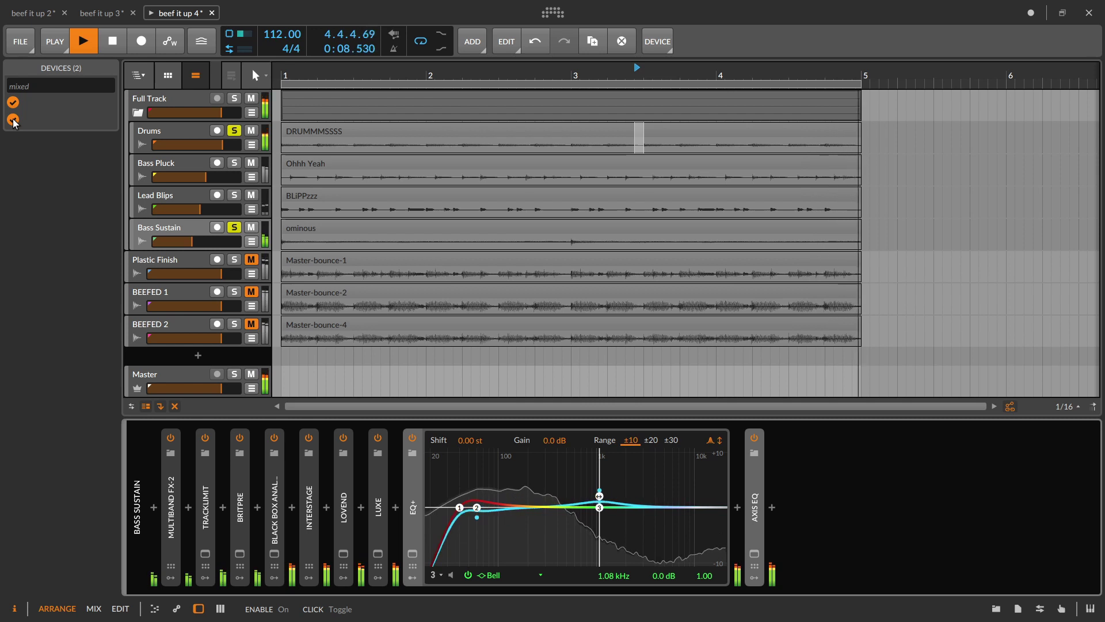
click(13, 120)
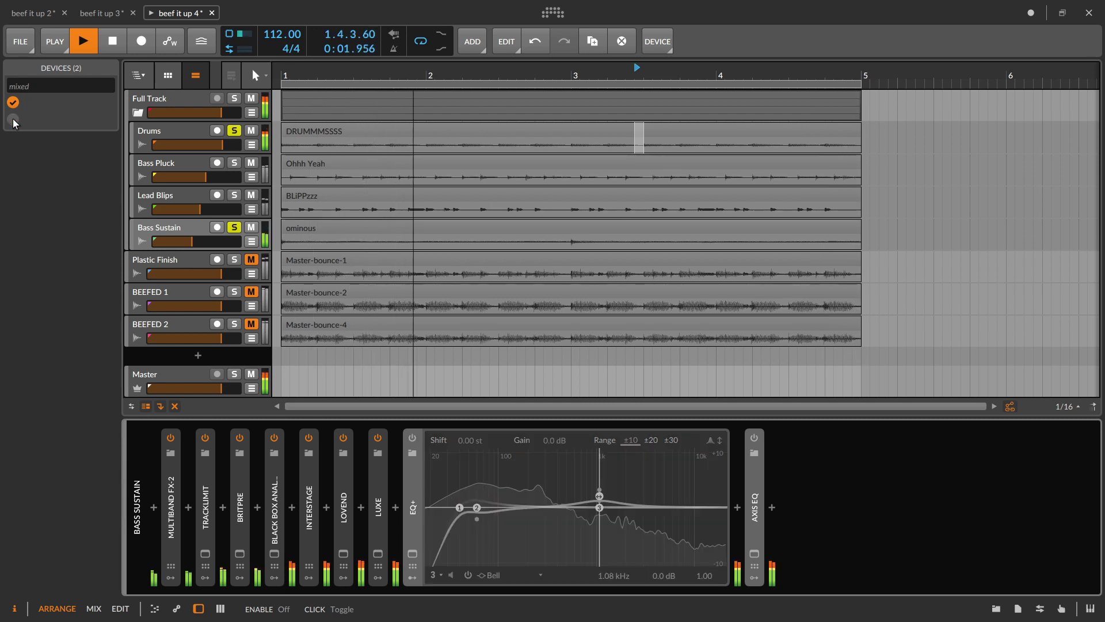
click(13, 120)
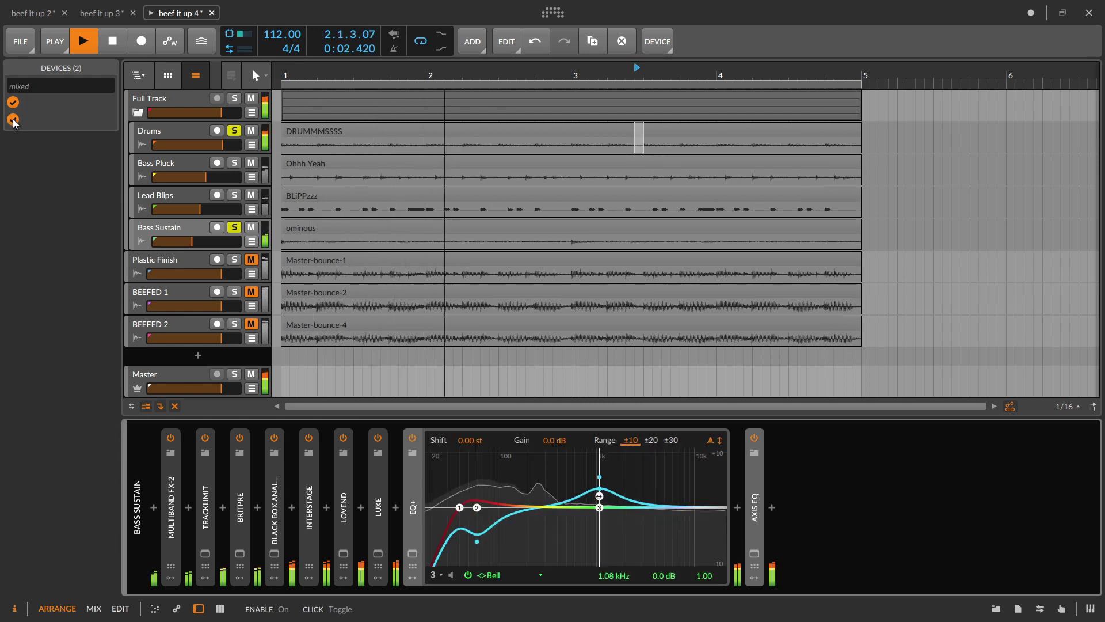
Add Lead Blips and Bass Pluck to the solo to hear all four tracks, then stop playback and collapse the EQ+
click(233, 195)
click(234, 163)
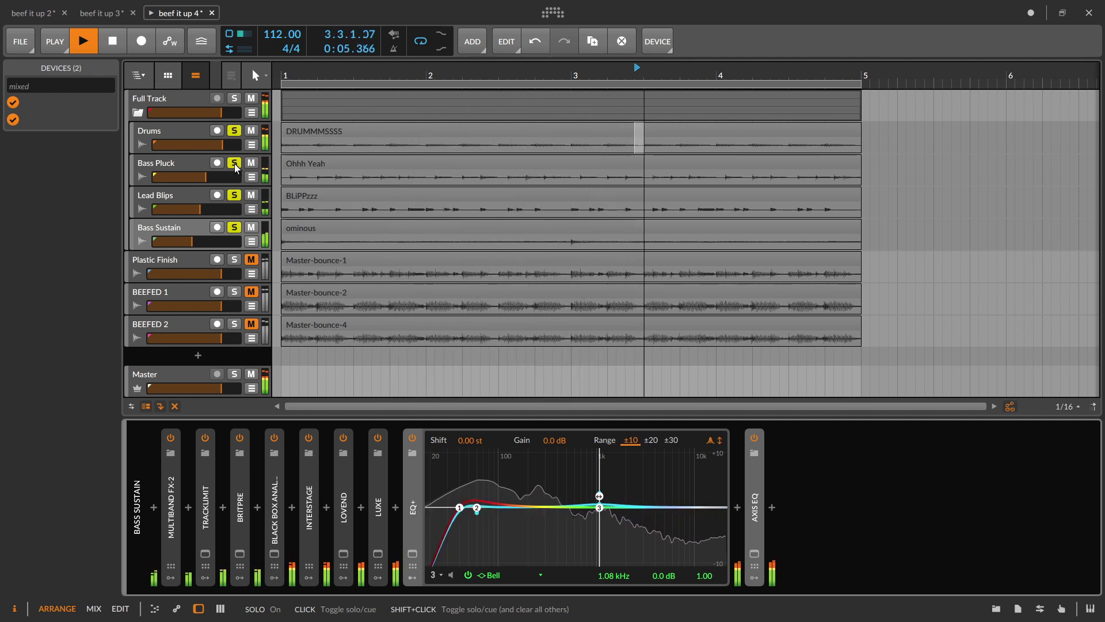
key(space)
double_click(410, 491)
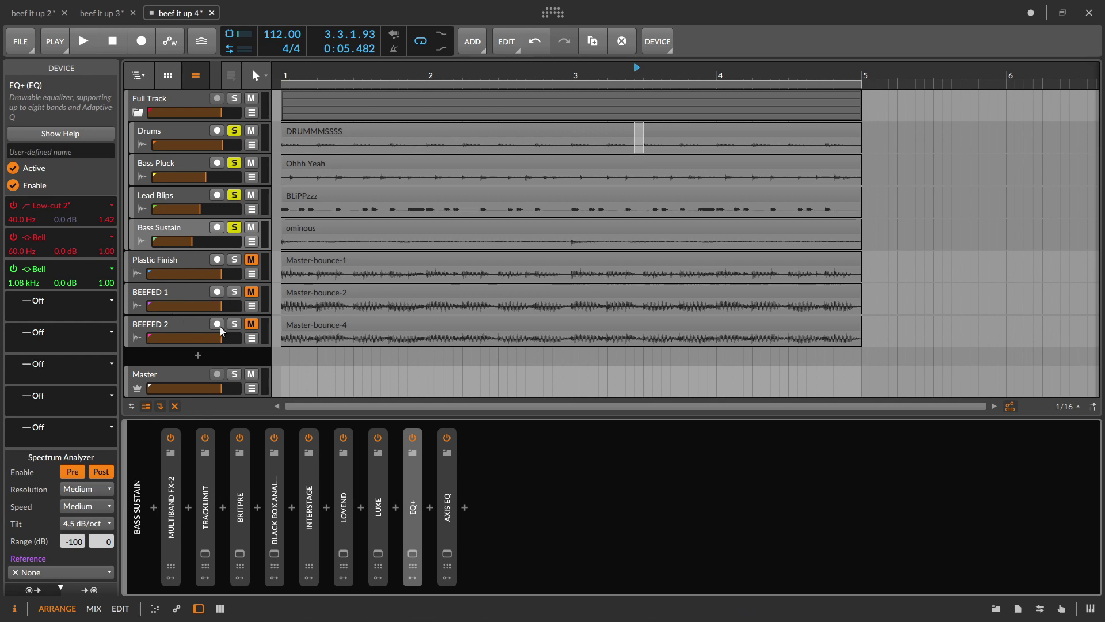
Mute Full Track, keep BEEFED 2 deactivated and play the unmuted BEEFED 1 bounce on its own
click(185, 286)
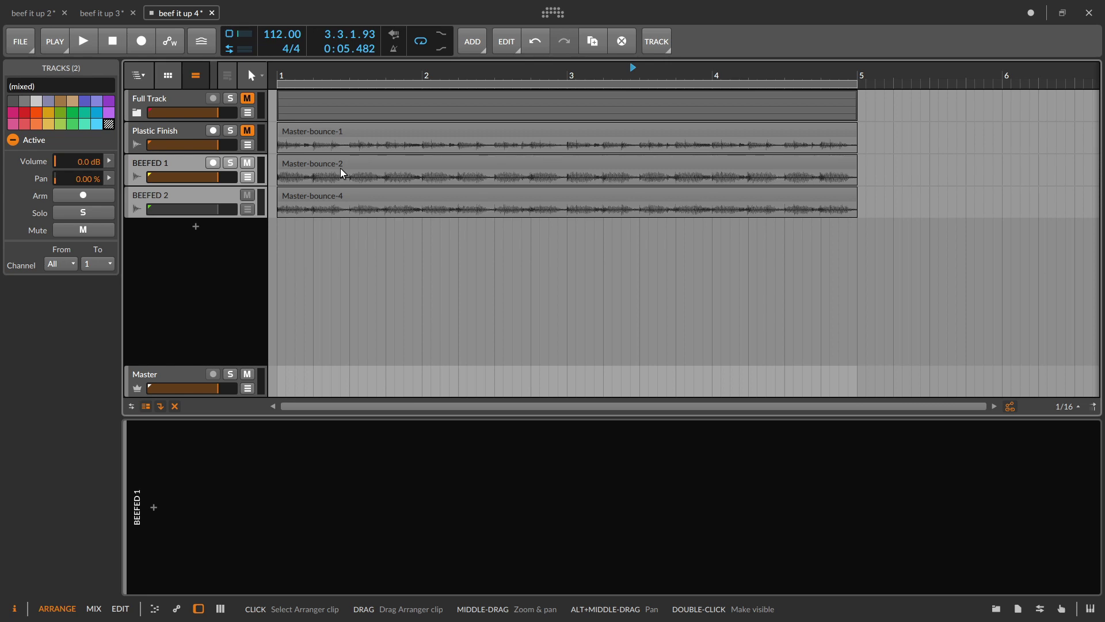
key(space)
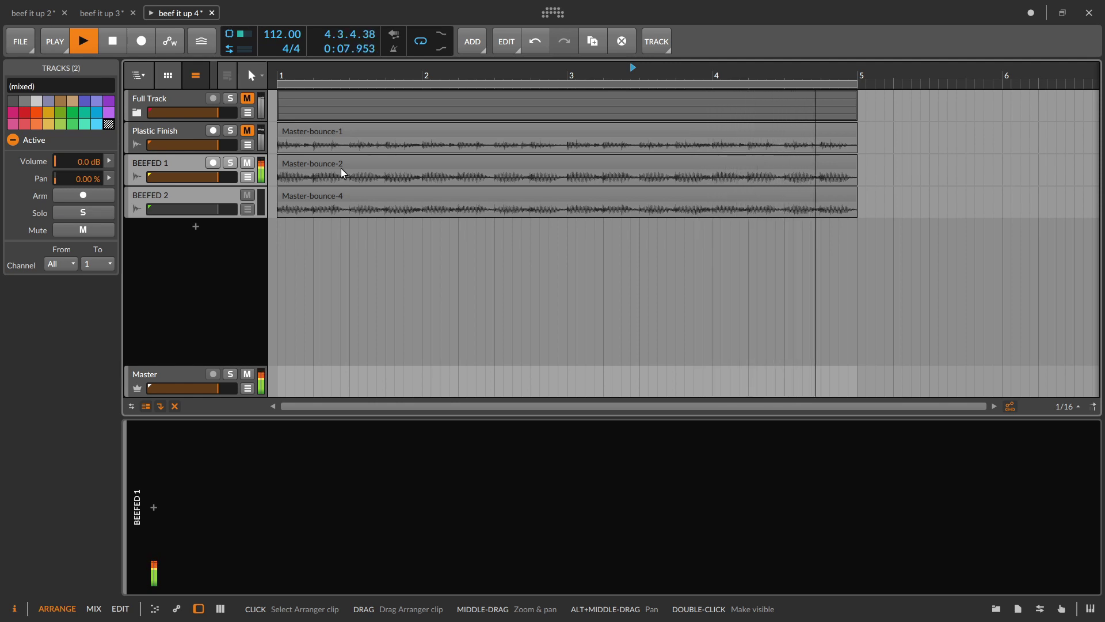
Alternate playback between the BEEFED 1 and BEEFED 2 bounces to compare them, and stop playback
key(alt+a)
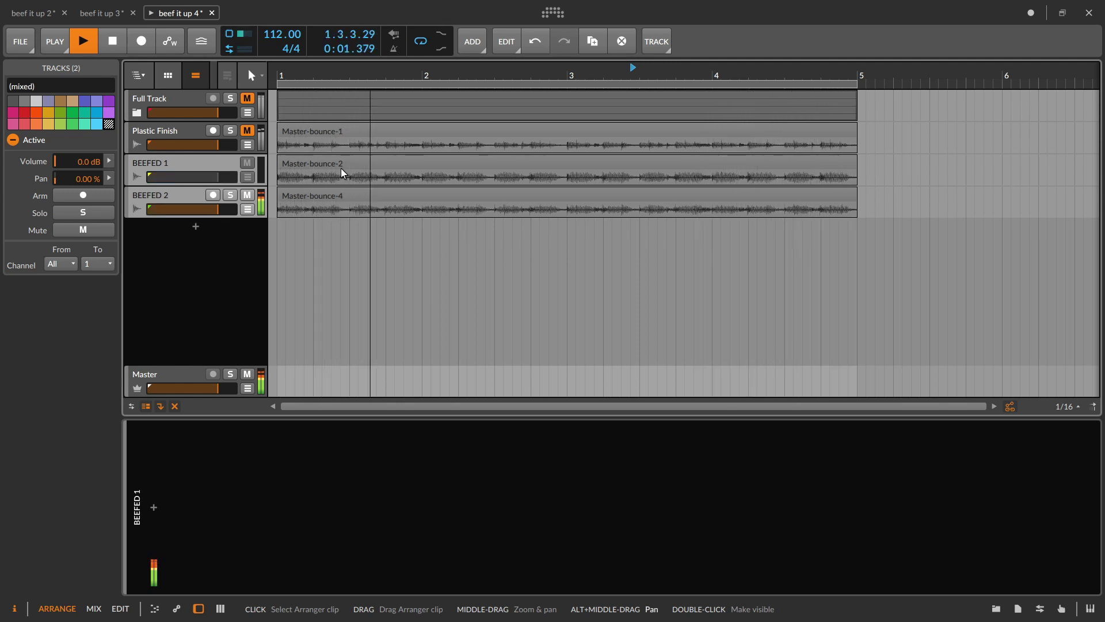
key(alt+a)
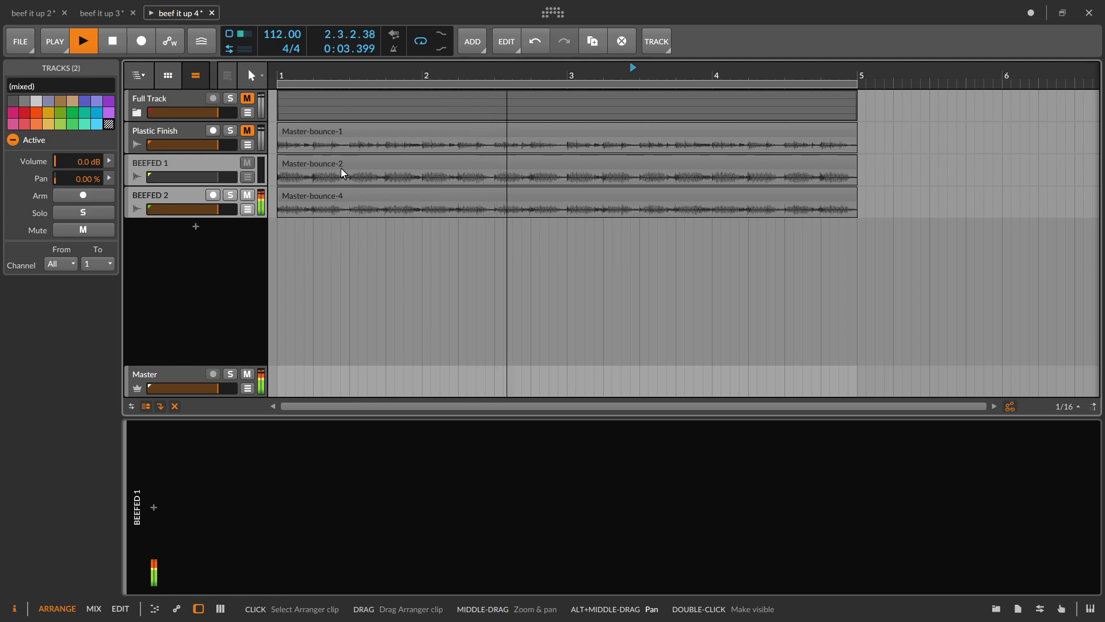
key(alt+a)
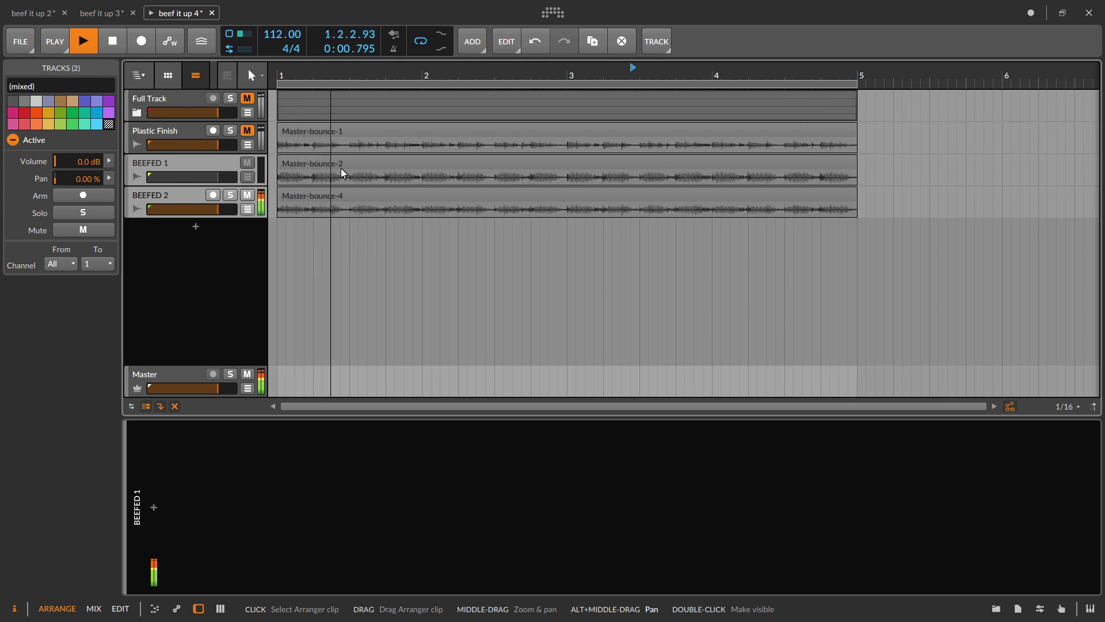
key(alt+a)
key(alt+a)
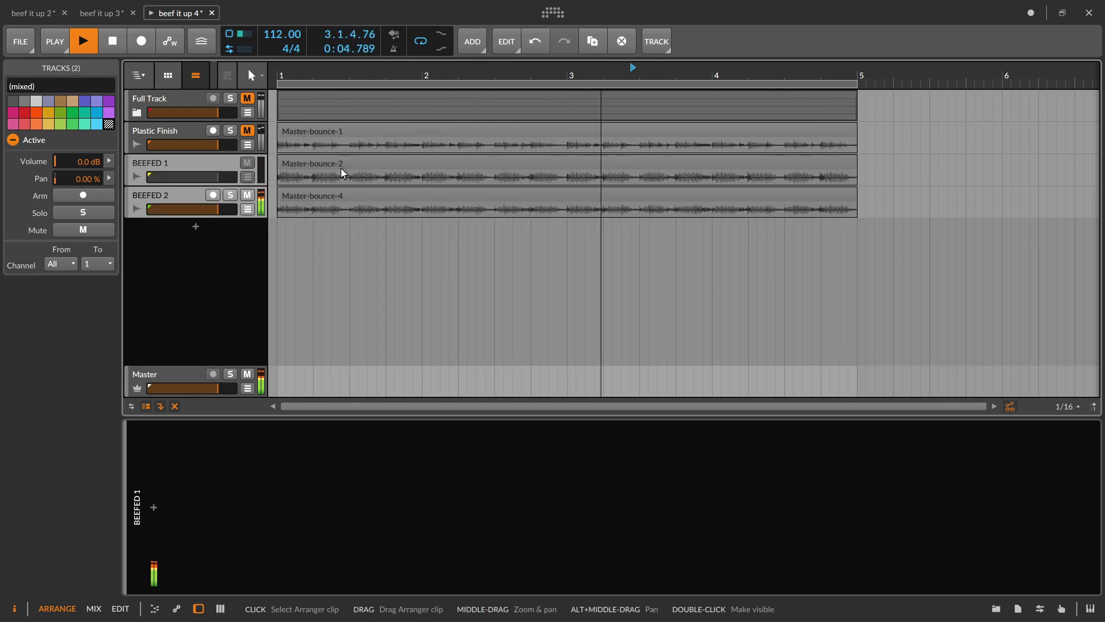
key(space)
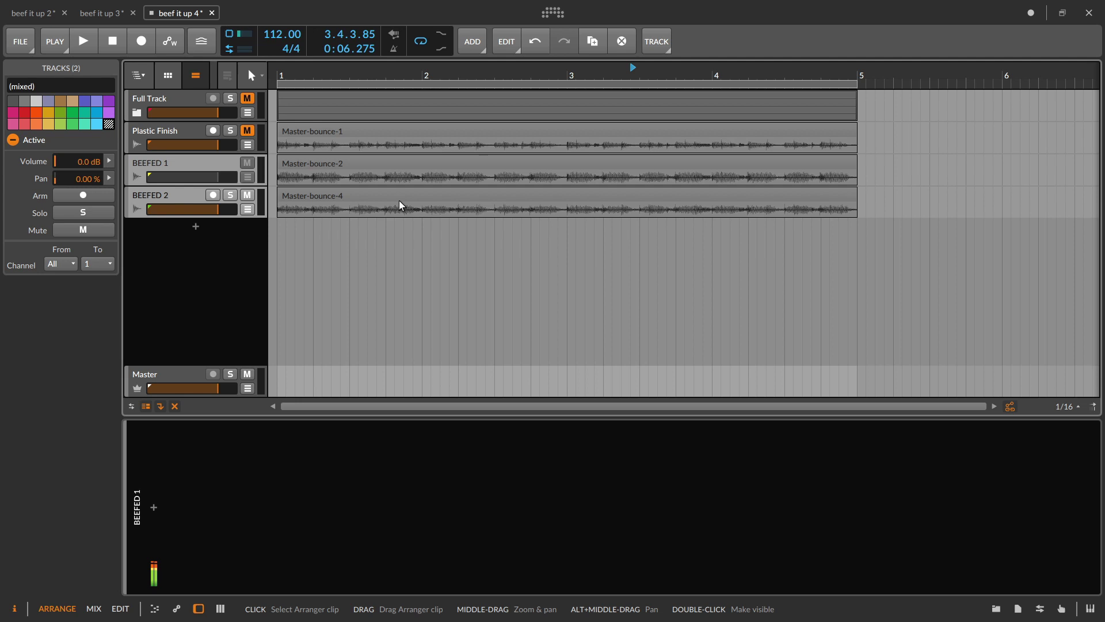
click(375, 162)
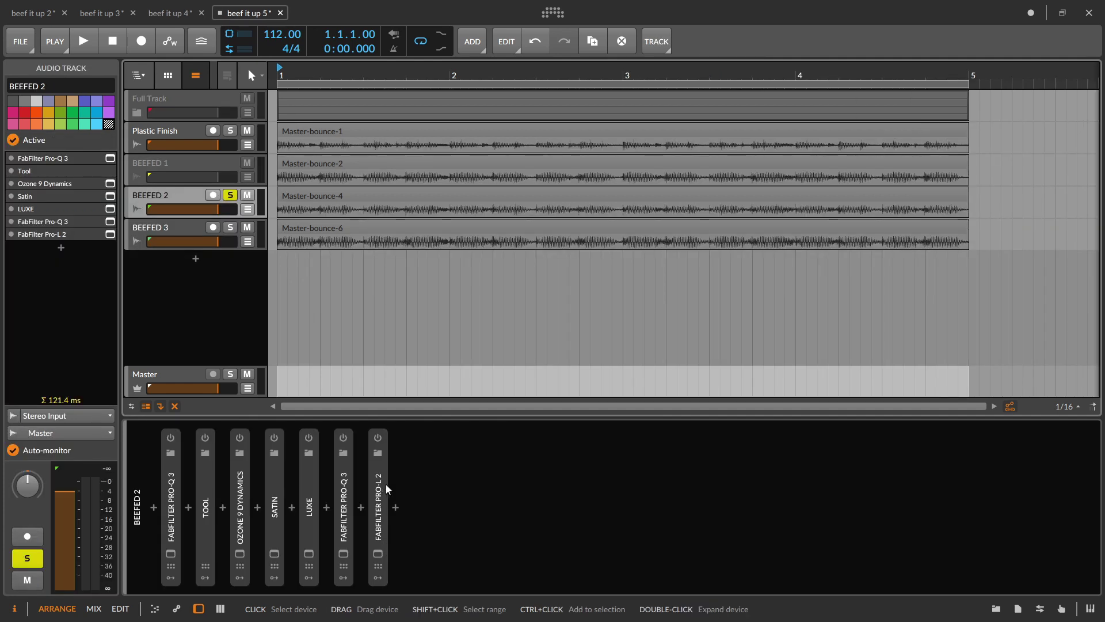
Enable the first FabFilter Pro-Q 3 on BEEFED 2 in beef it up 5 and examine its dynamic low-end EQ during playback
click(323, 195)
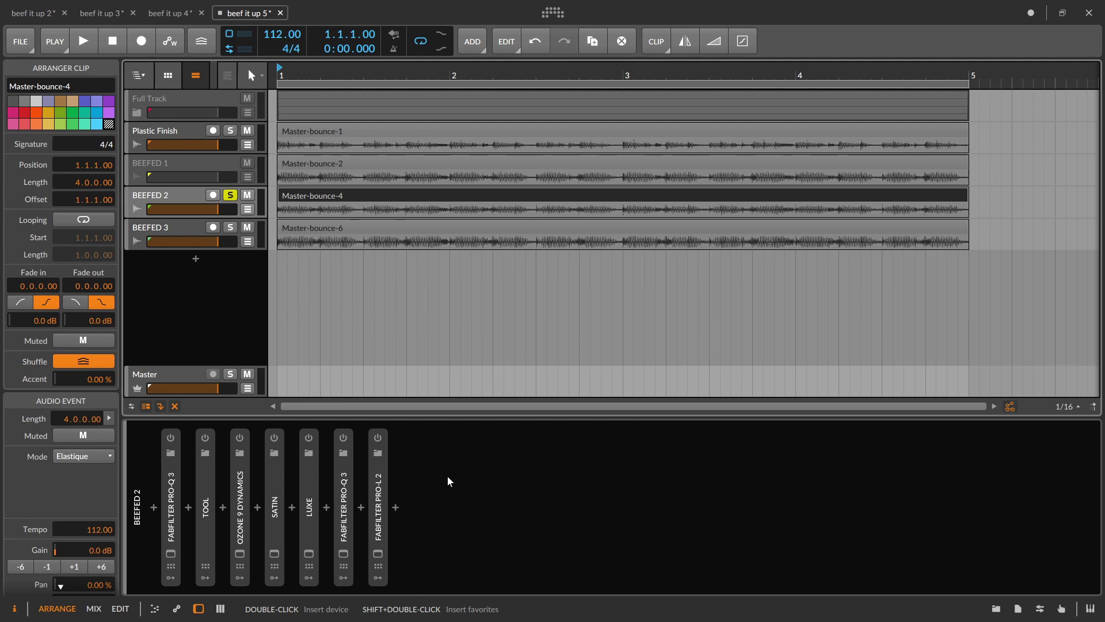
click(170, 437)
click(170, 554)
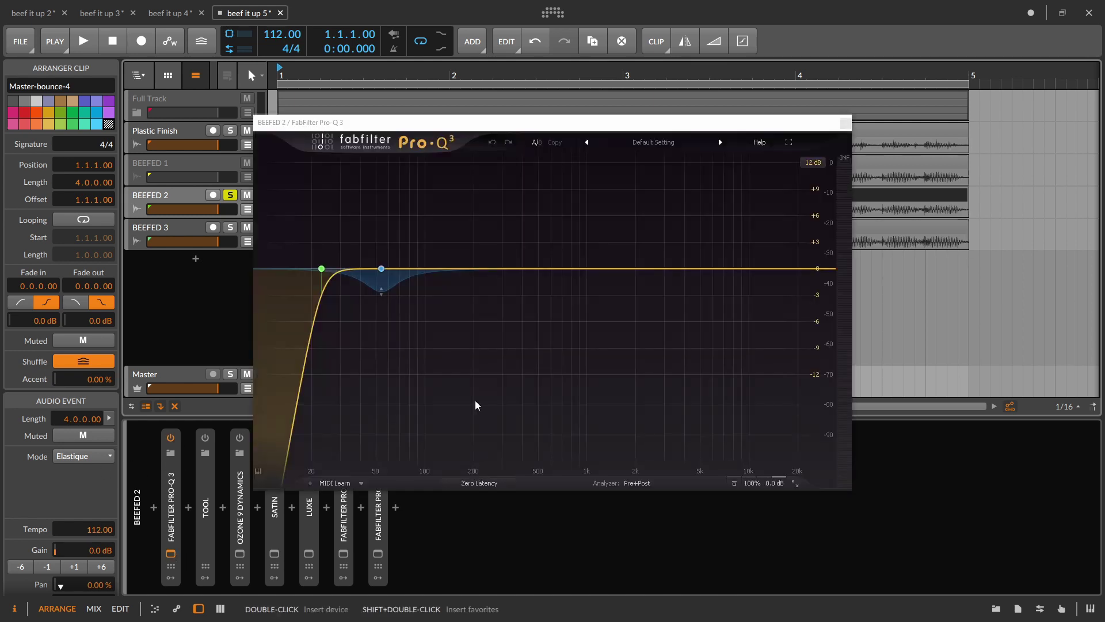
key(space)
drag(464, 124, 612, 122)
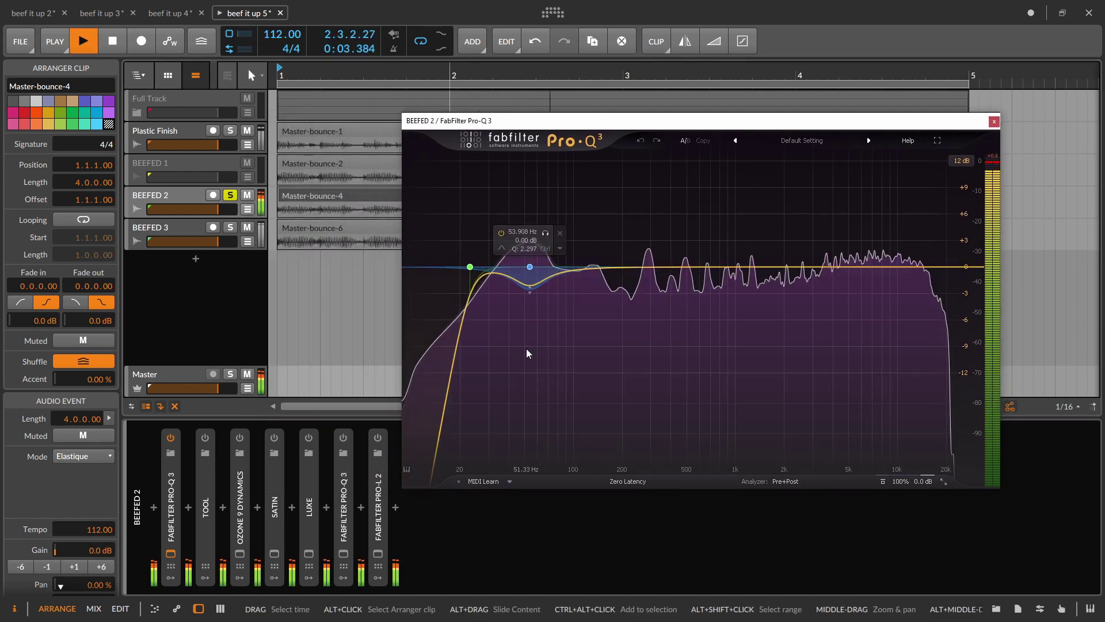
mouse_move(526, 347)
mouse_down()
mouse_move(525, 254)
mouse_move(515, 250)
mouse_move(567, 246)
mouse_up()
key(space)
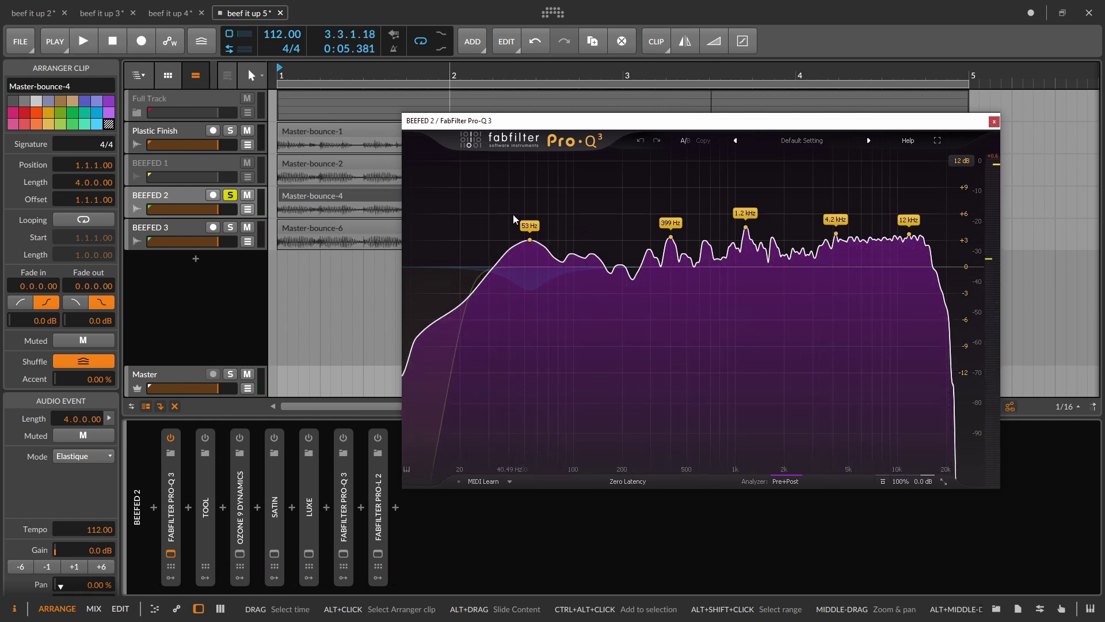
drag(508, 219, 507, 219)
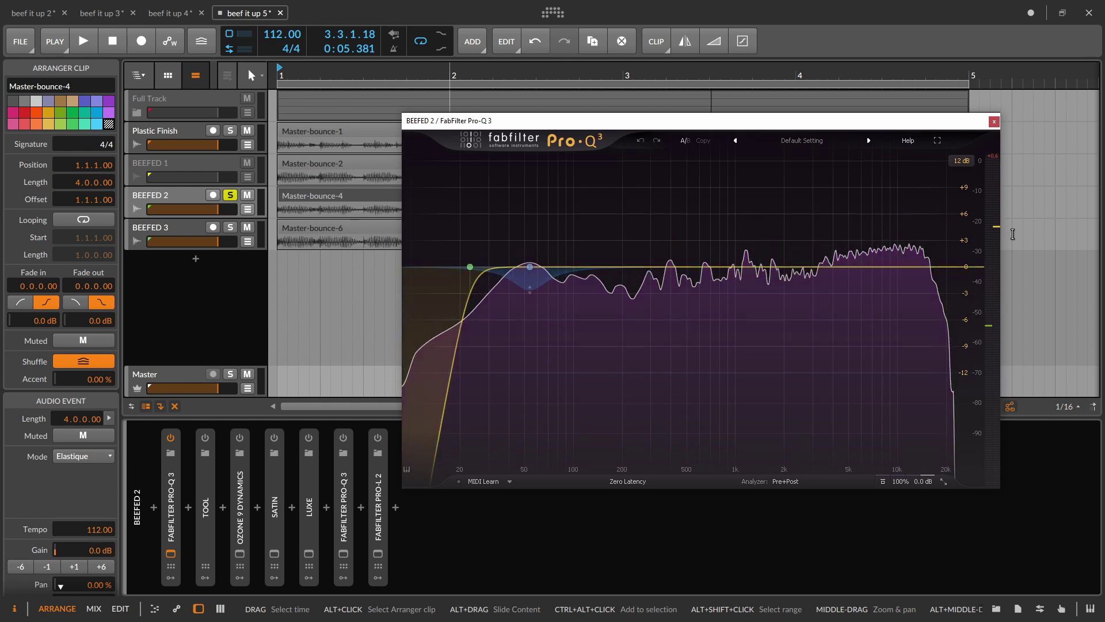
Close the Pro-Q 3 editor and compare BEEFED 2 playback with the first Pro-Q 3 bypassed and enabled
click(994, 121)
key(space)
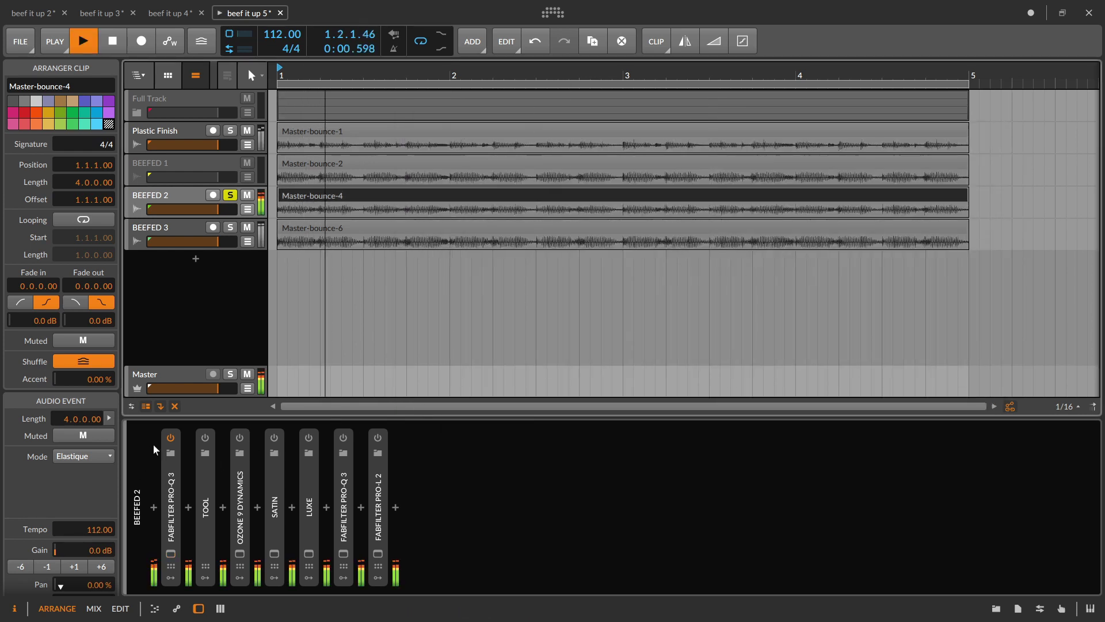
click(169, 440)
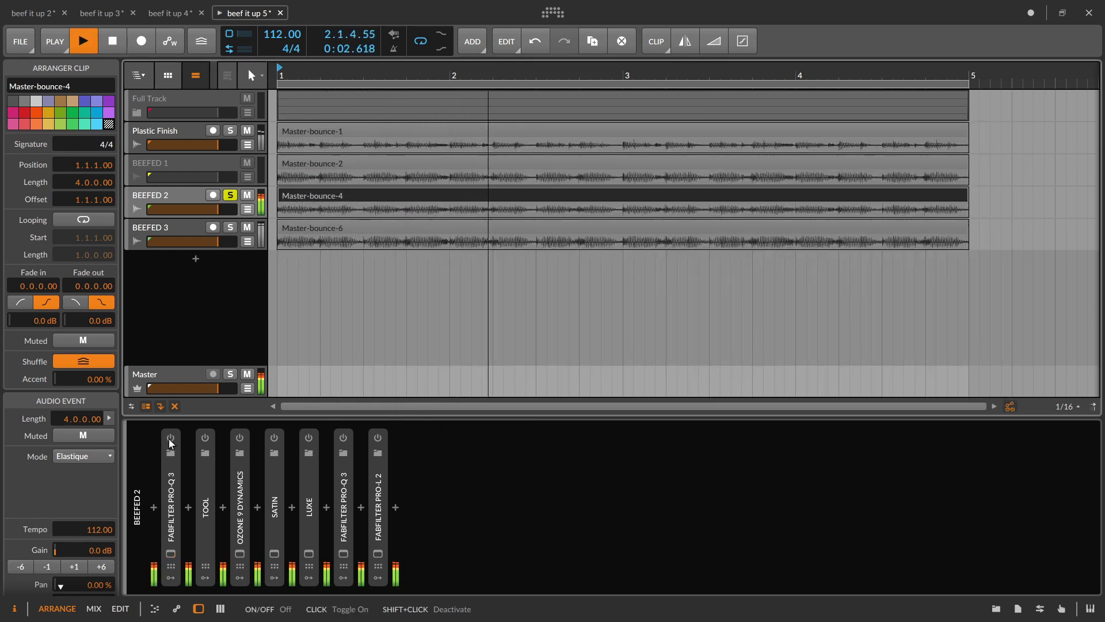
Expand the Tool device on BEEFED 2, enable it during playback and stop playback
double_click(206, 473)
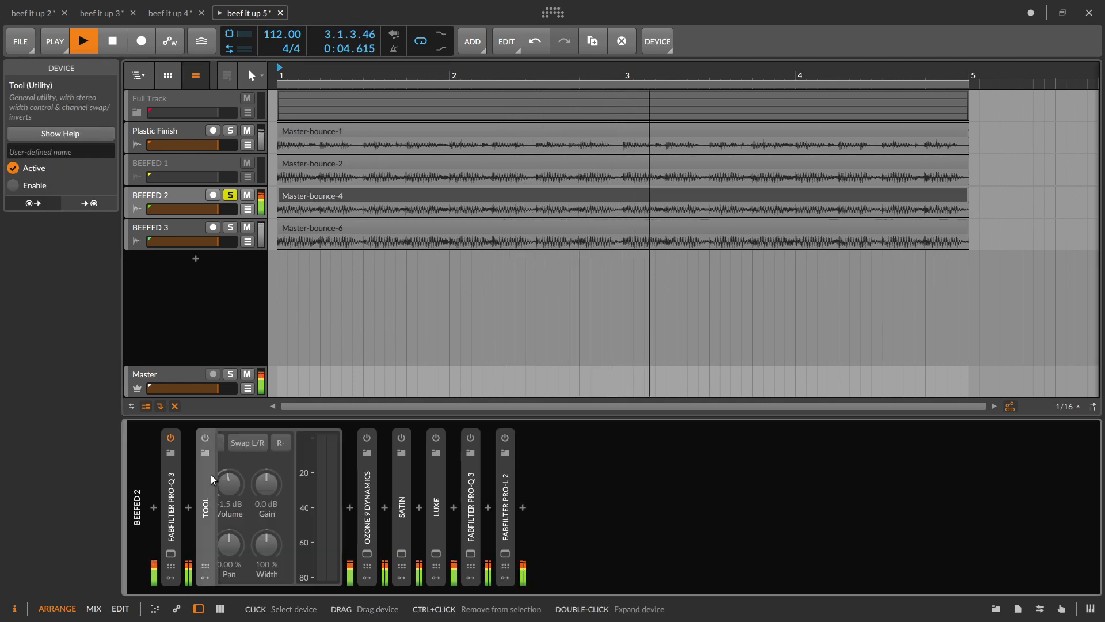
click(206, 439)
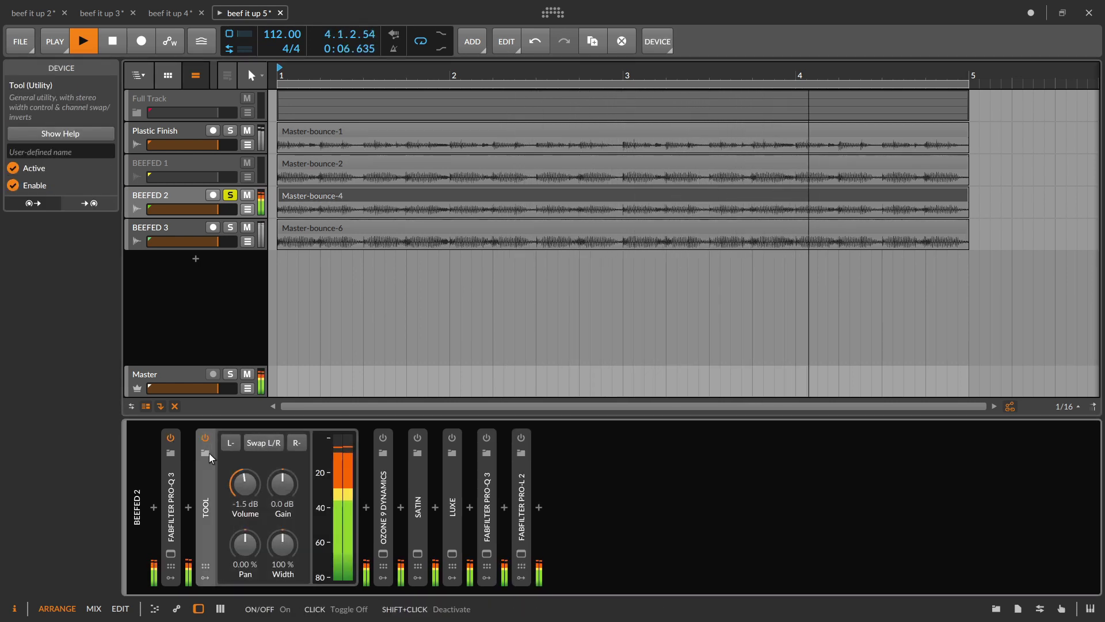
key(space)
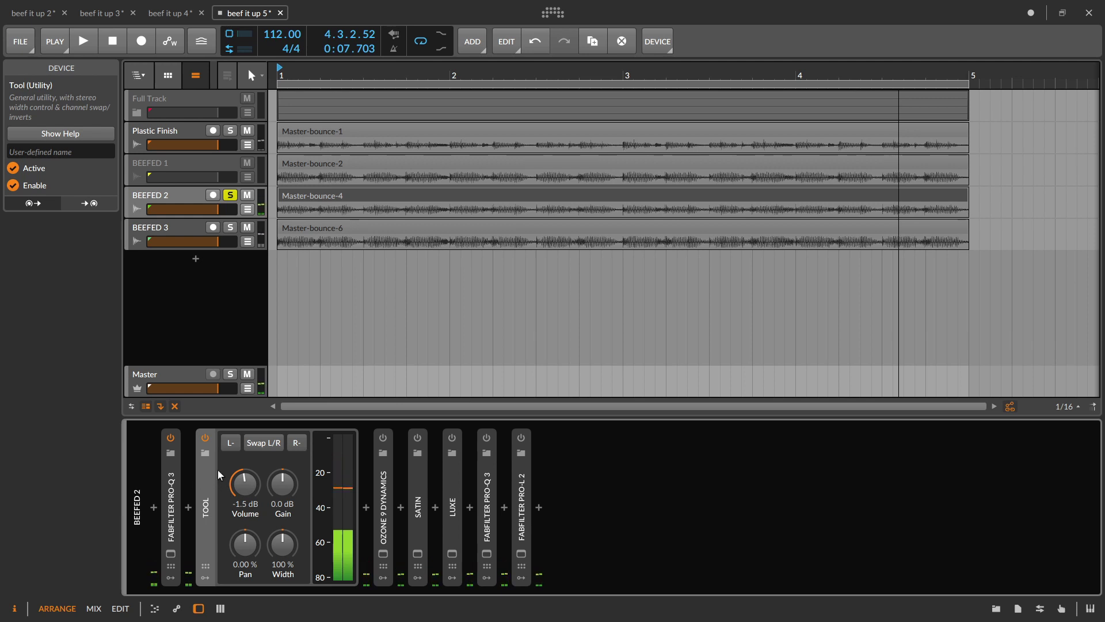
Expand Ozone 9 Dynamics on BEEFED 2, open its editor and show the Band 1 settings
double_click(383, 486)
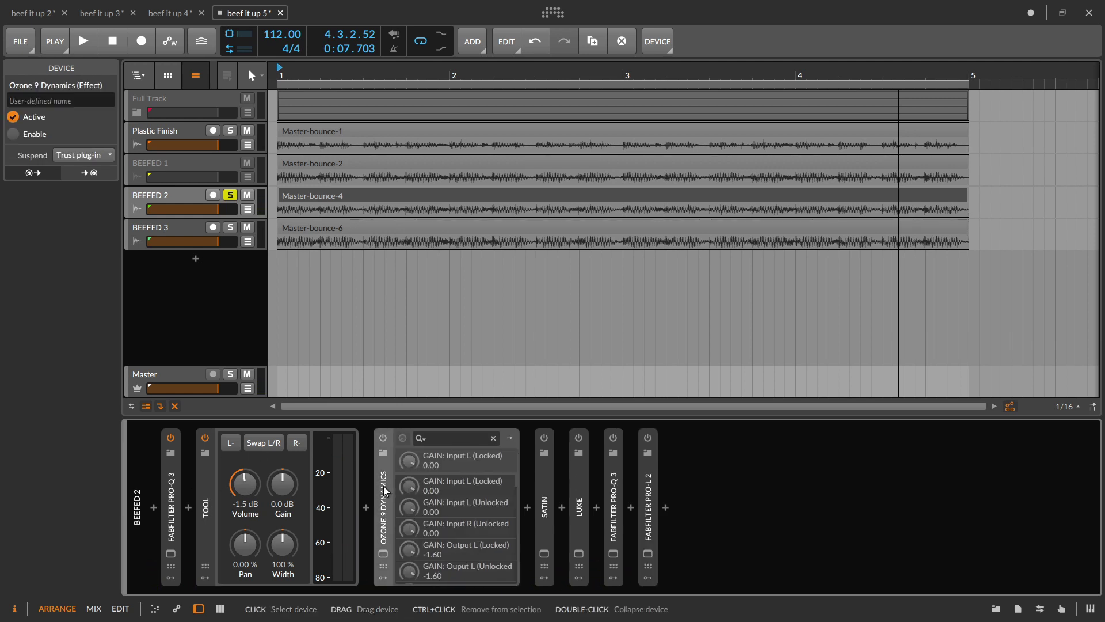
click(382, 554)
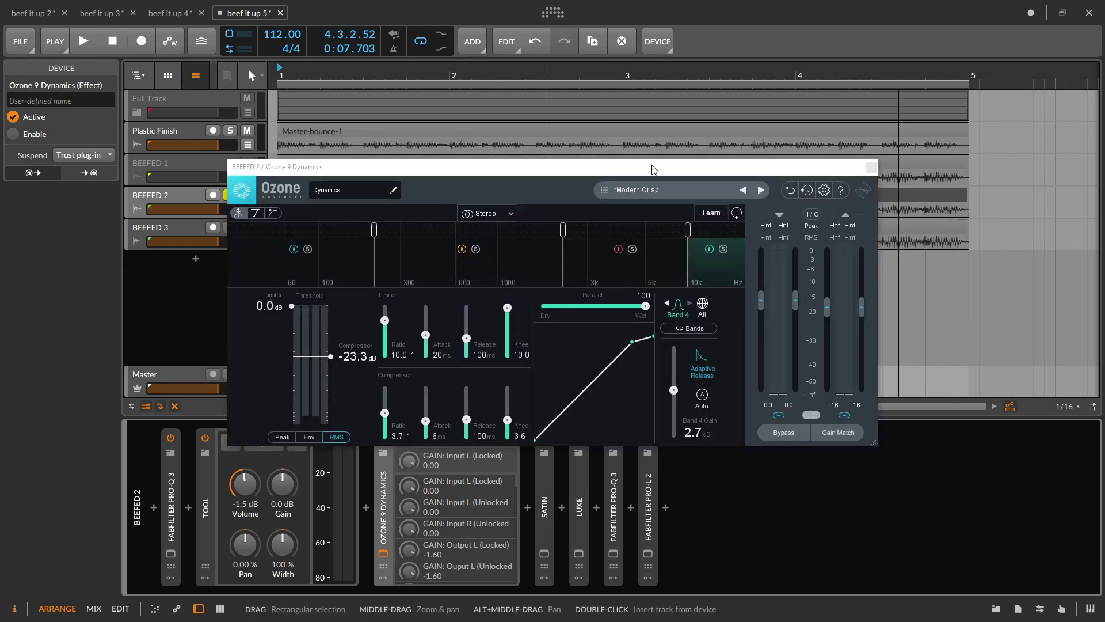
drag(644, 173, 877, 57)
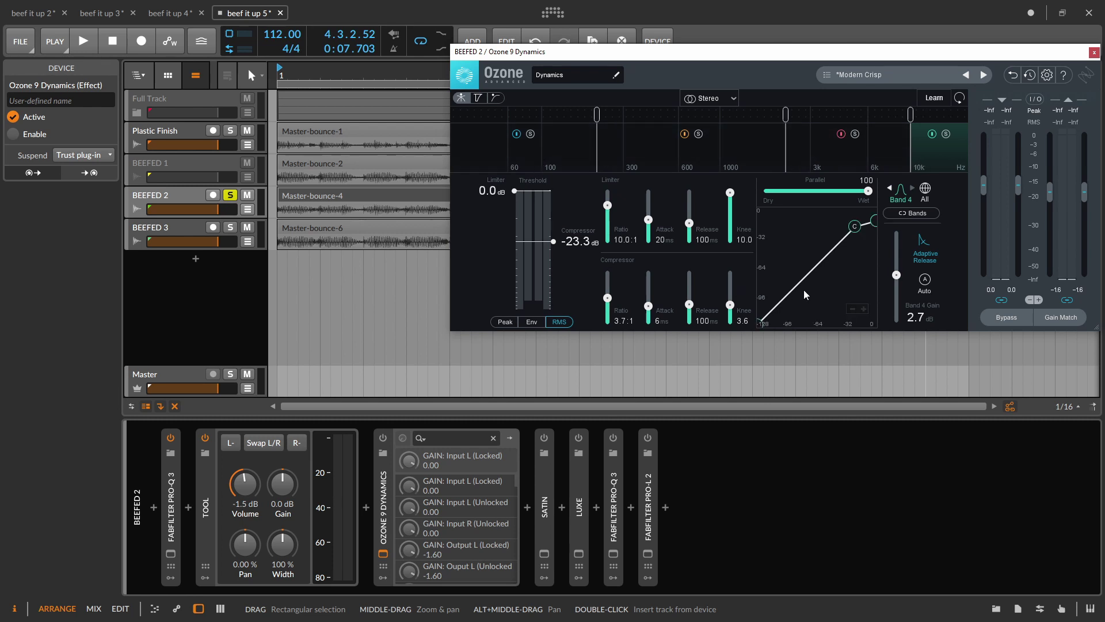
click(569, 149)
drag(582, 56, 582, 67)
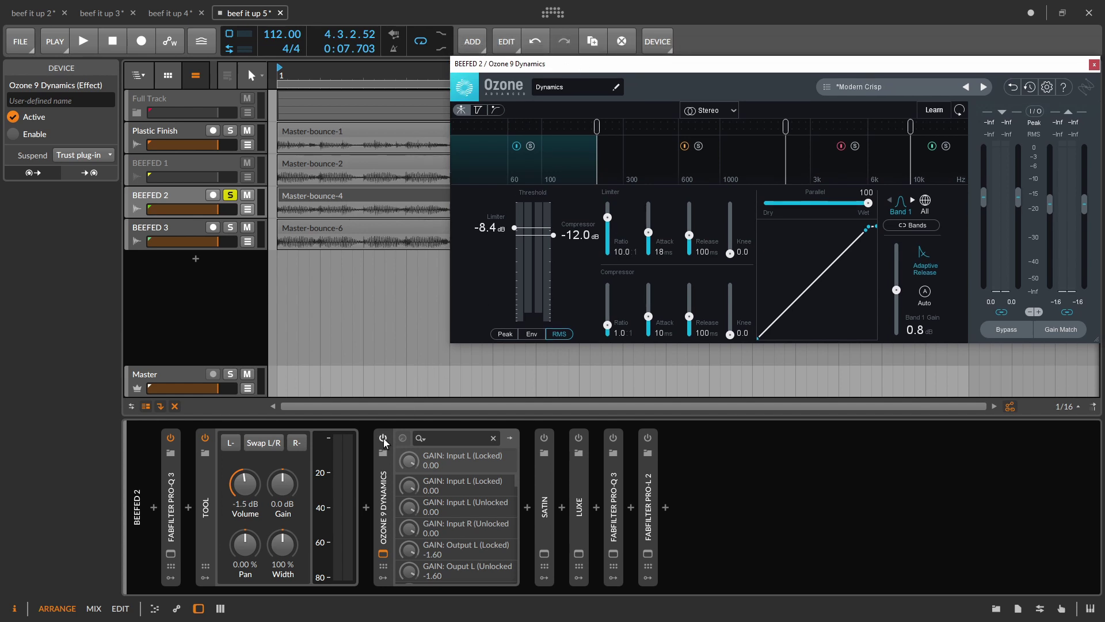
Enable Ozone 9 Dynamics and review Bands 2, 3 and 4 during playback
key(space)
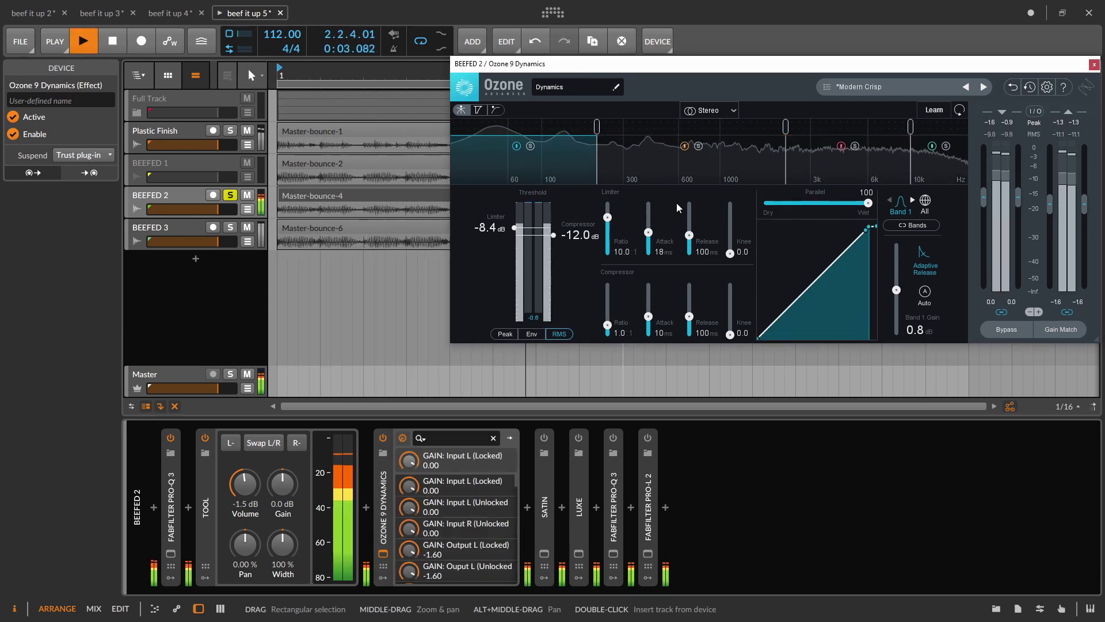
click(641, 156)
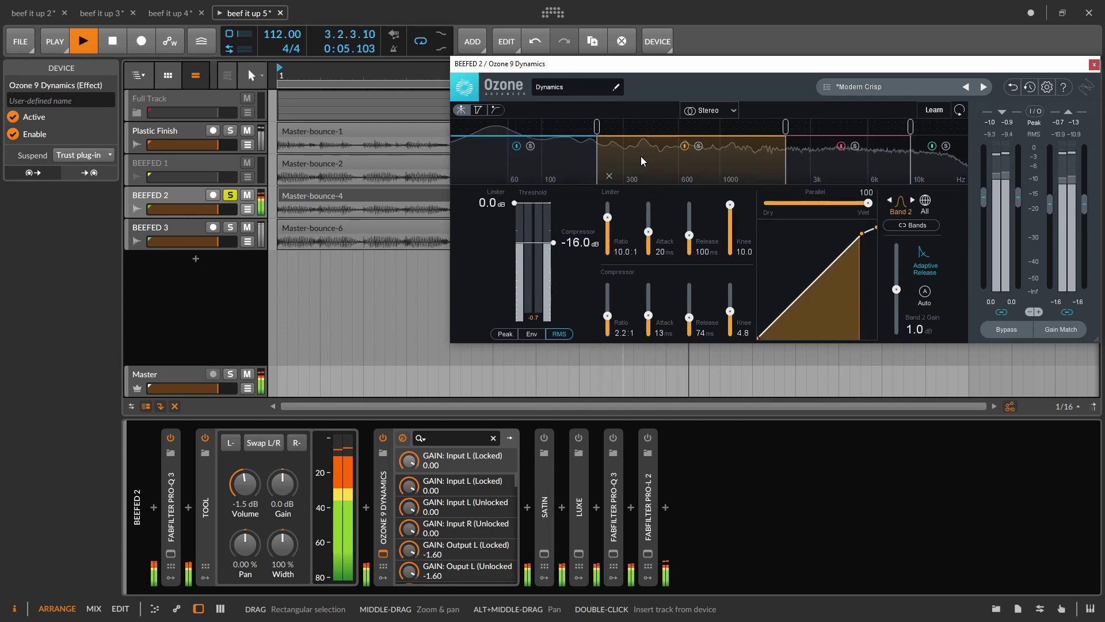
click(840, 169)
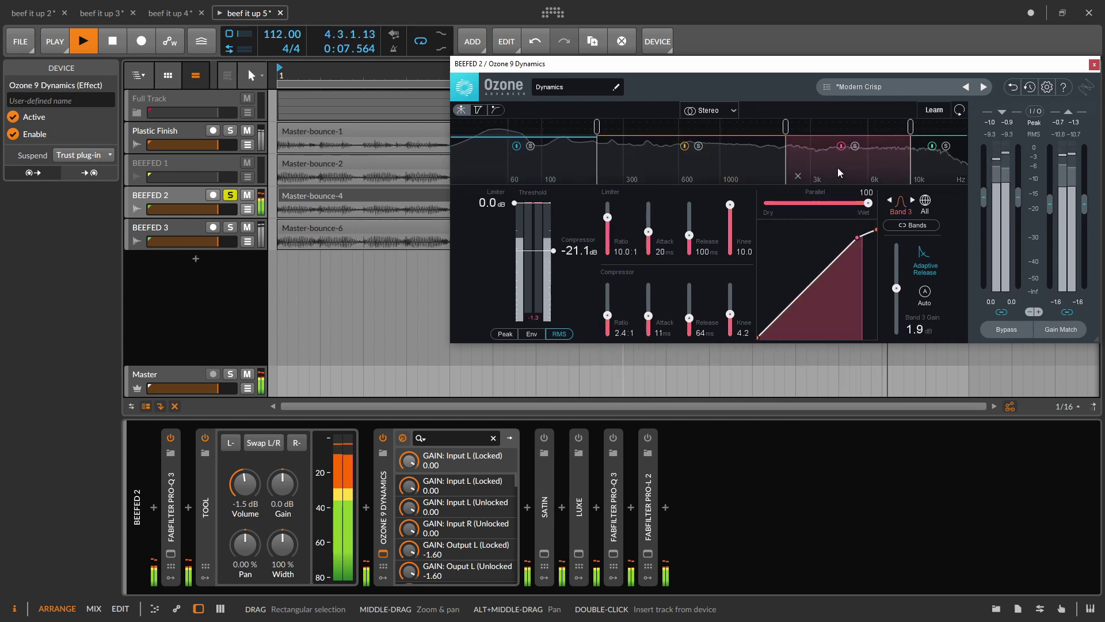
click(934, 170)
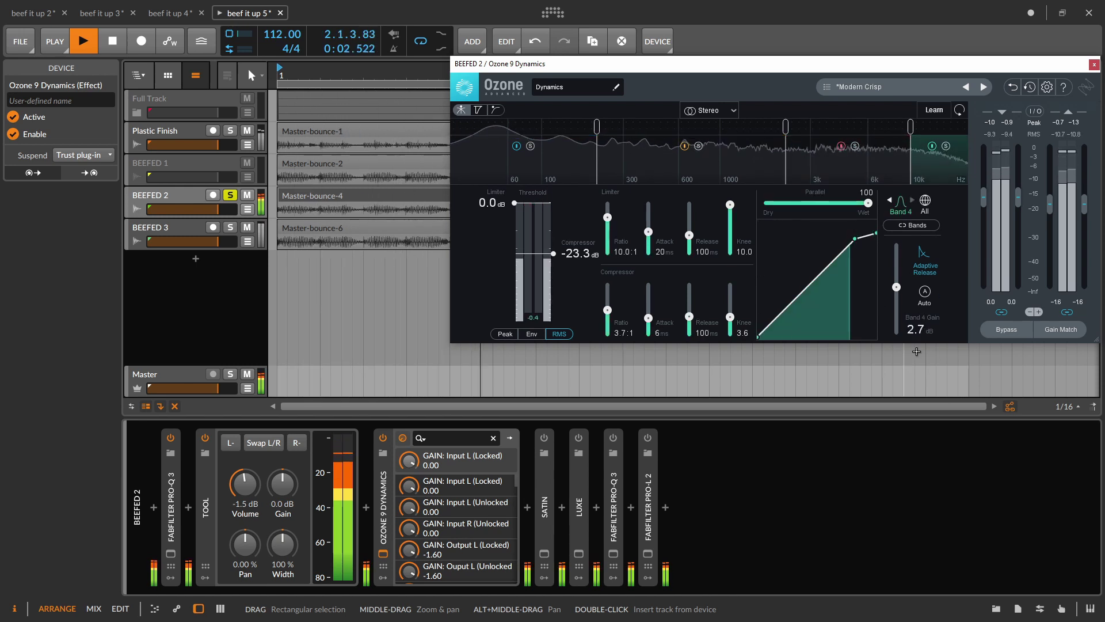
Compare playback with Ozone 9 Dynamics bypassed and enabled, leave it enabled, close its editor and stop playback
click(384, 438)
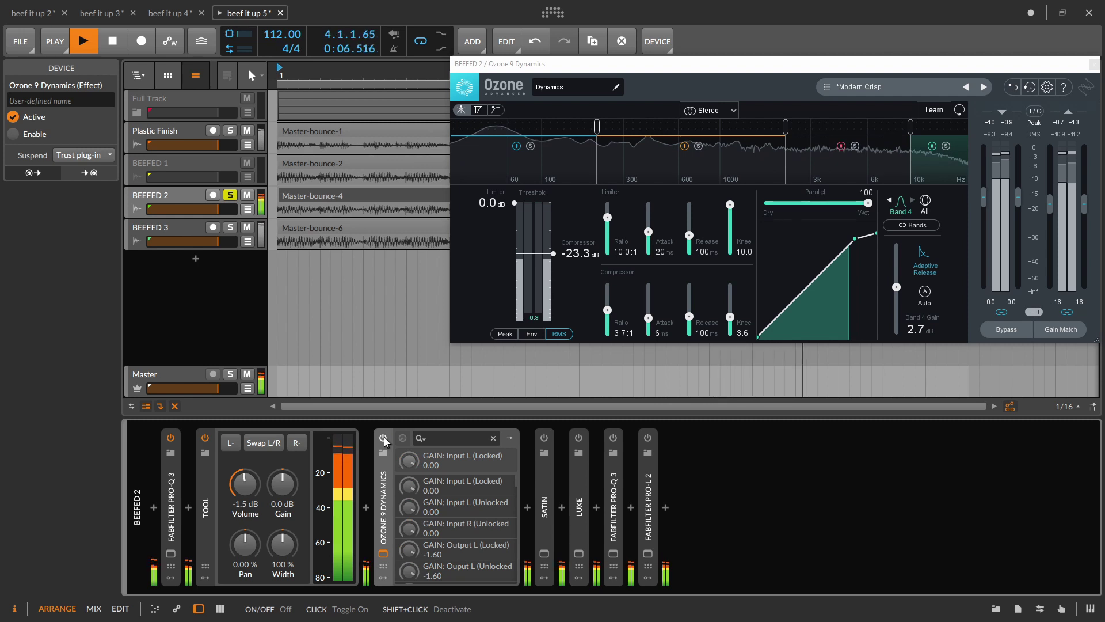
click(383, 437)
click(383, 438)
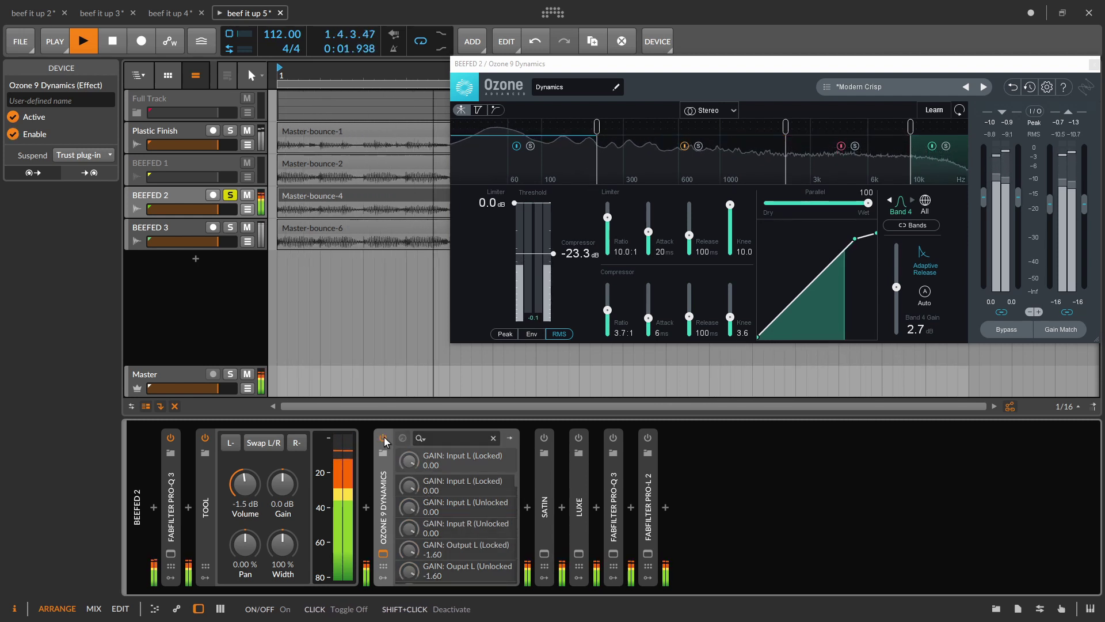
click(384, 437)
drag(642, 71, 412, 78)
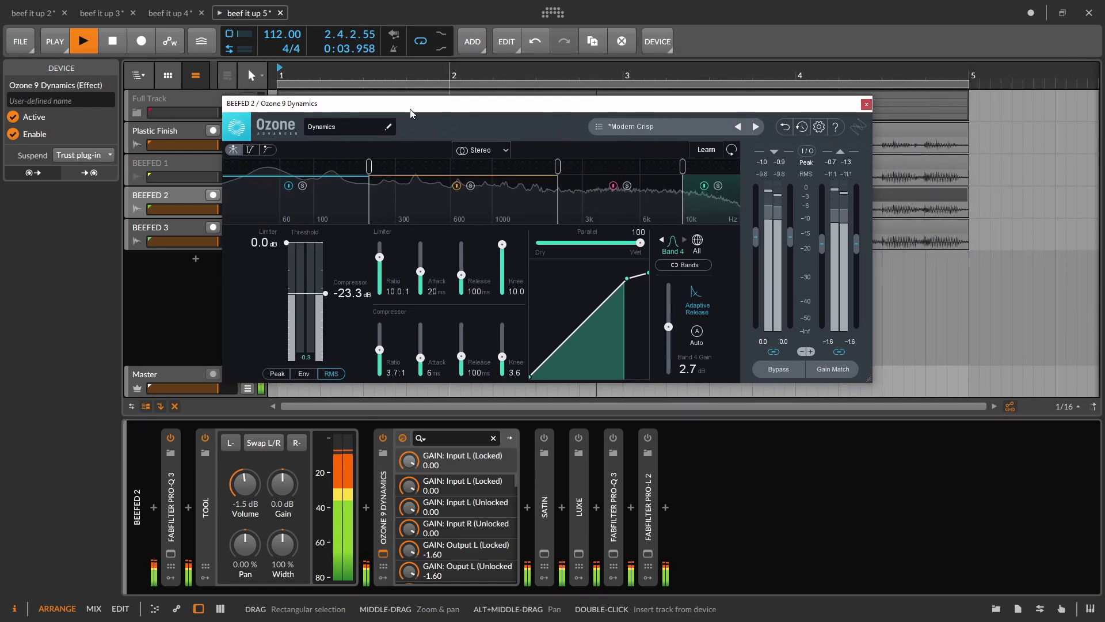
click(561, 163)
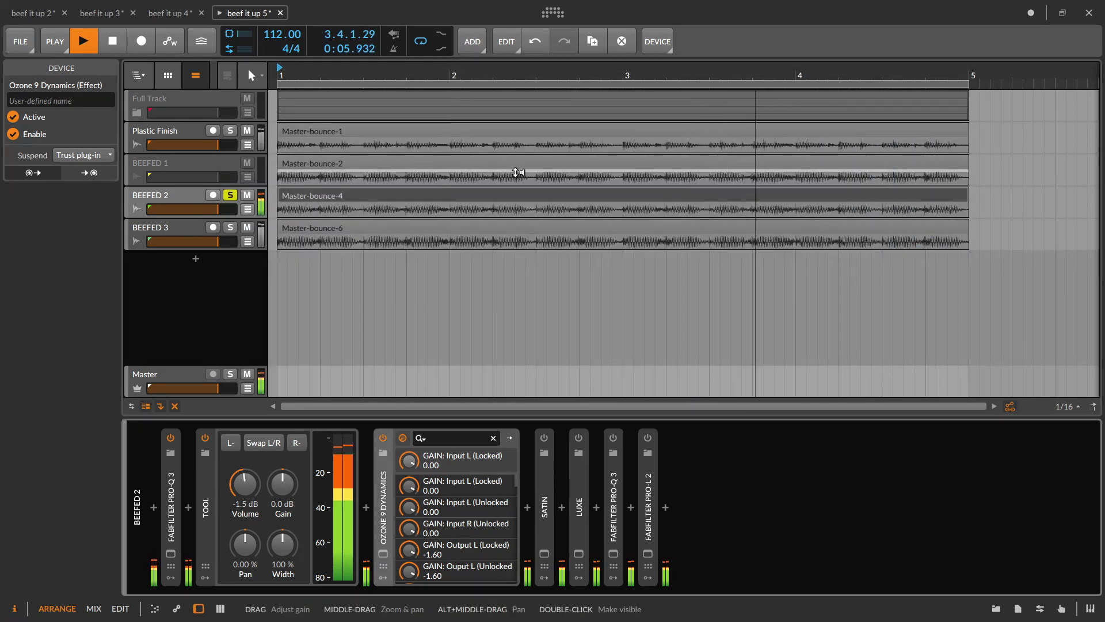
key(space)
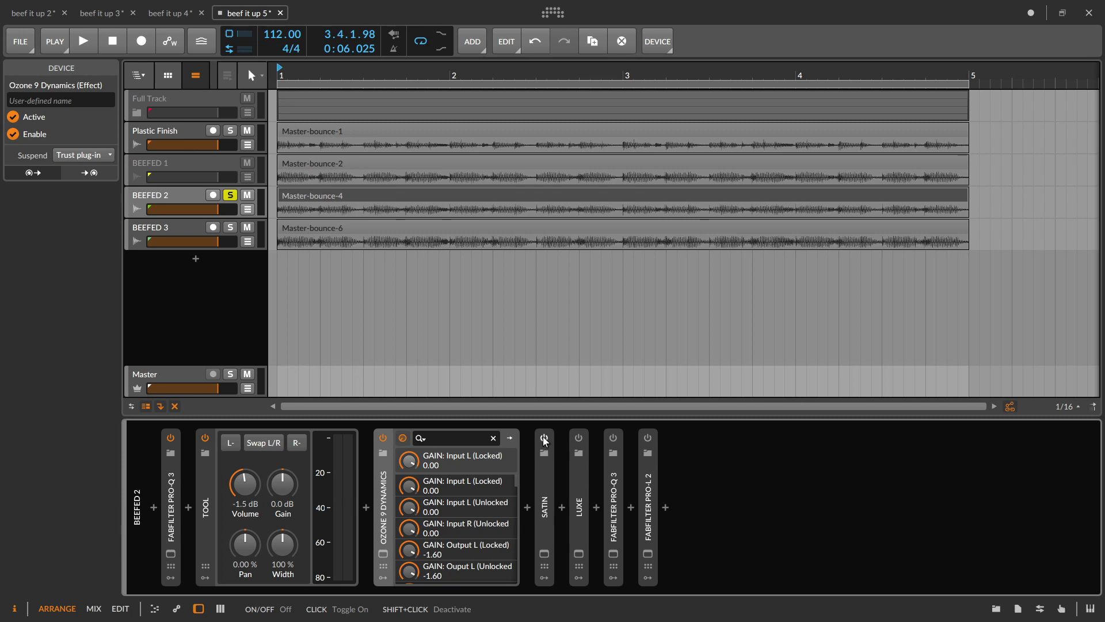
Open the Satin tape machine on BEEFED 2 and enable it during playback
click(544, 553)
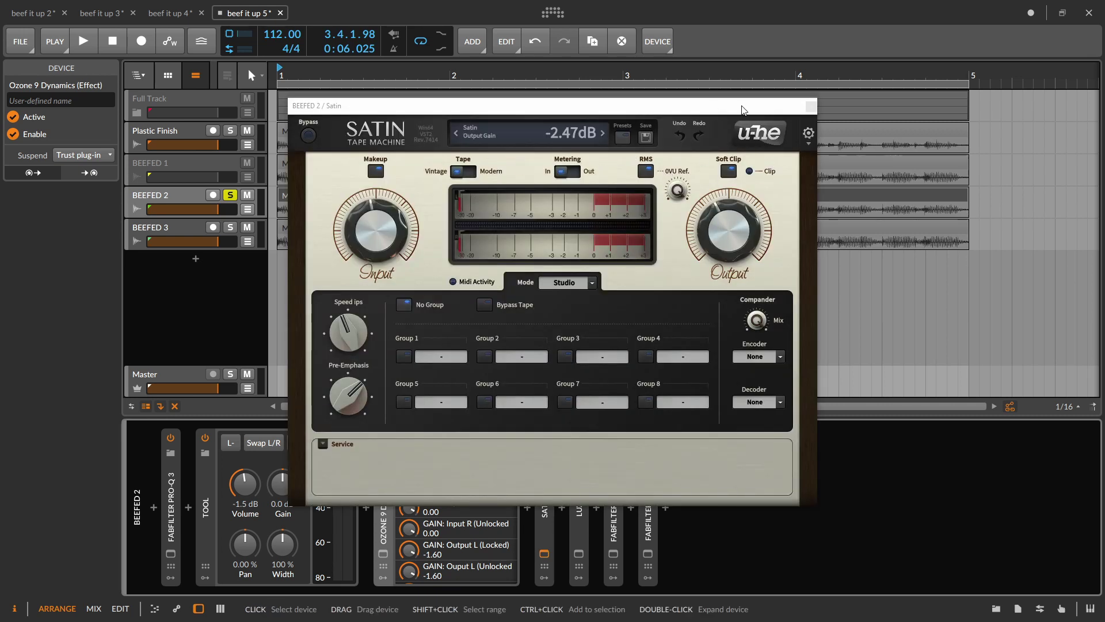
drag(794, 105, 1069, 93)
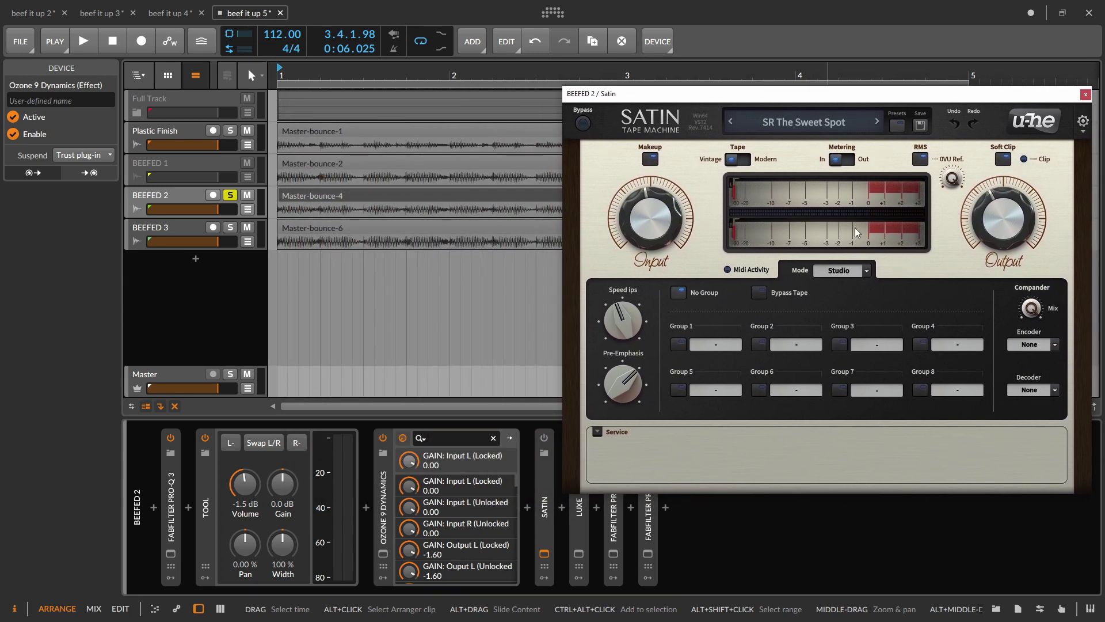
key(space)
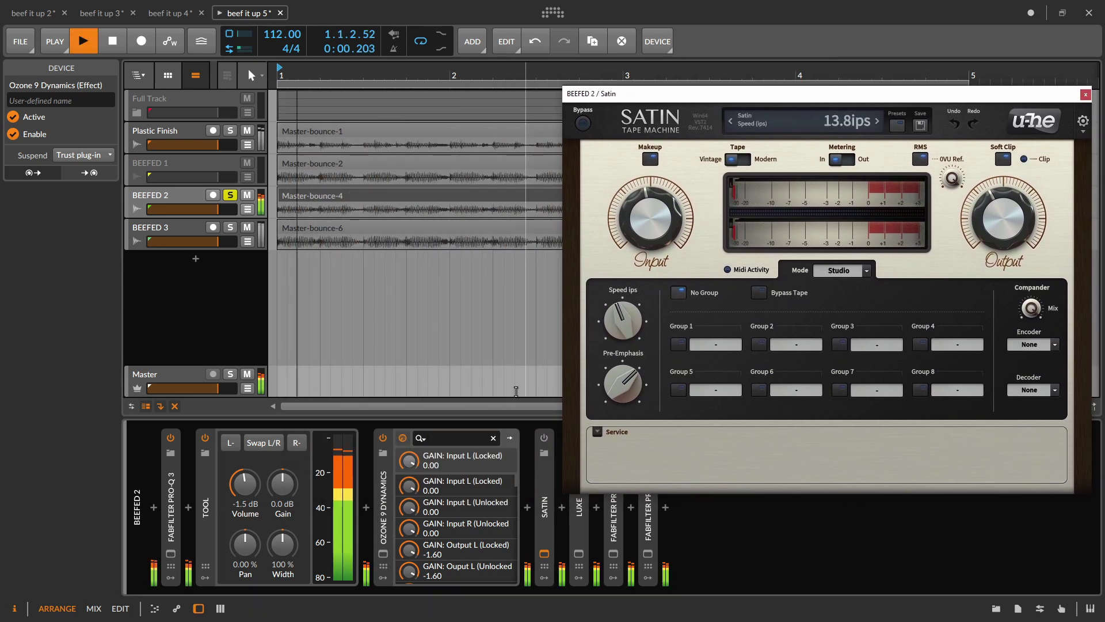
click(542, 439)
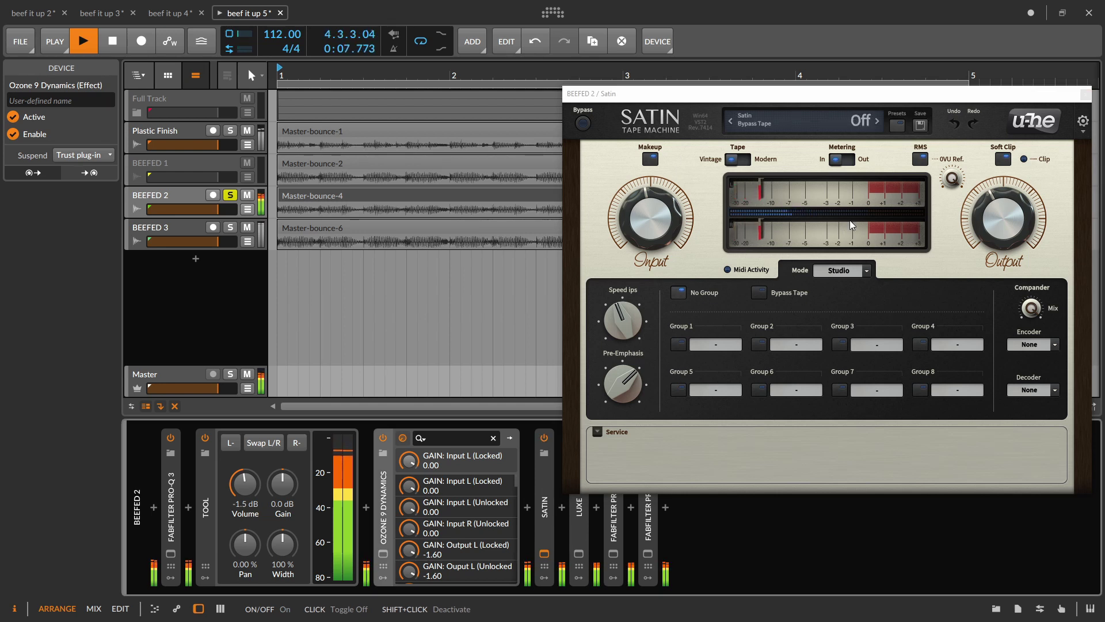
Check Satin's input metering and compare playback with Satin bypassed and enabled, leaving it enabled
click(840, 163)
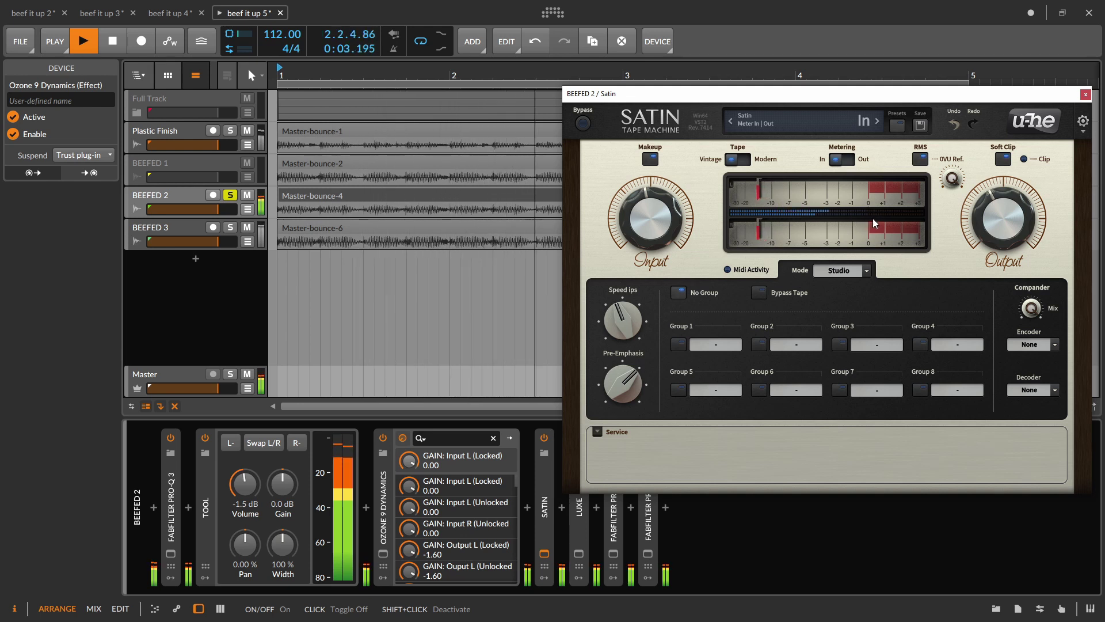
click(544, 438)
click(545, 438)
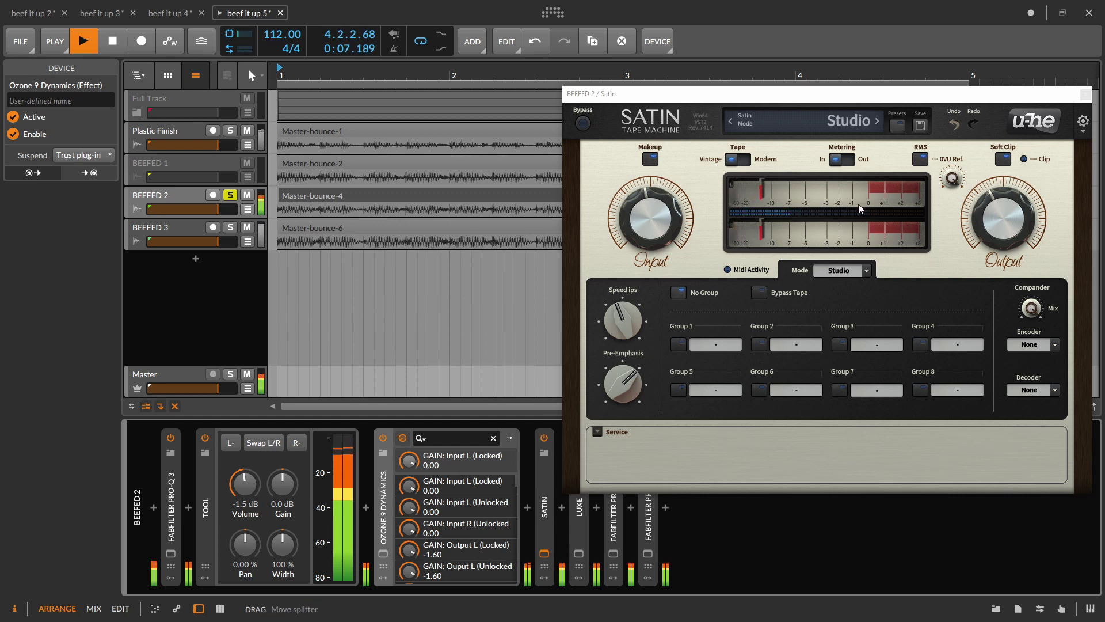
Restart playback with Satin's editor moved clear of the tracks, listen briefly, and close the editor
key(space)
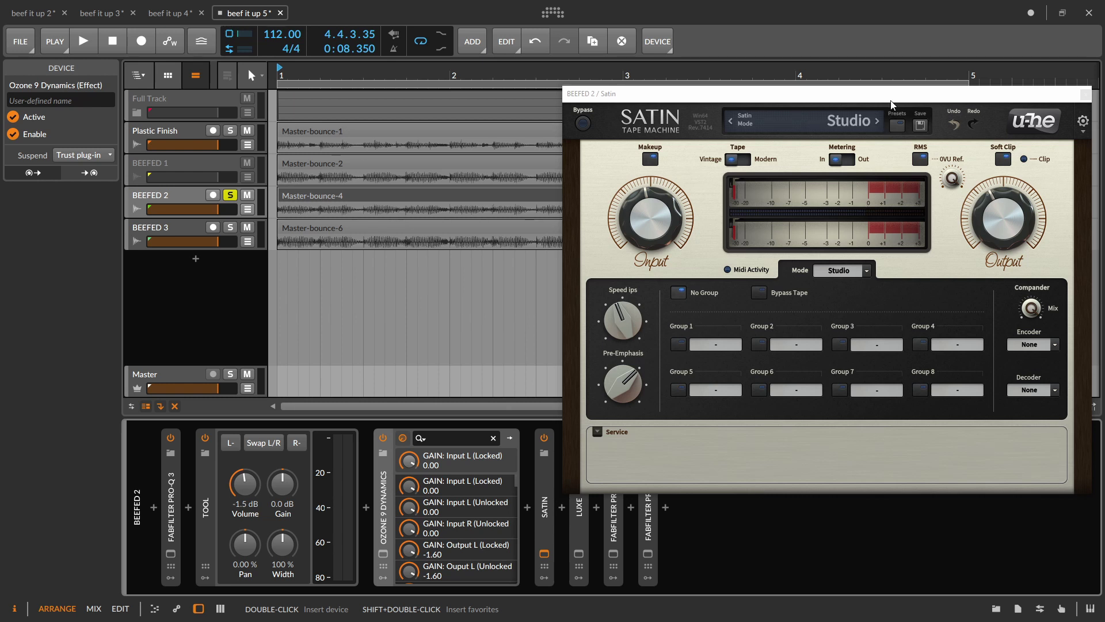
drag(891, 104, 729, 96)
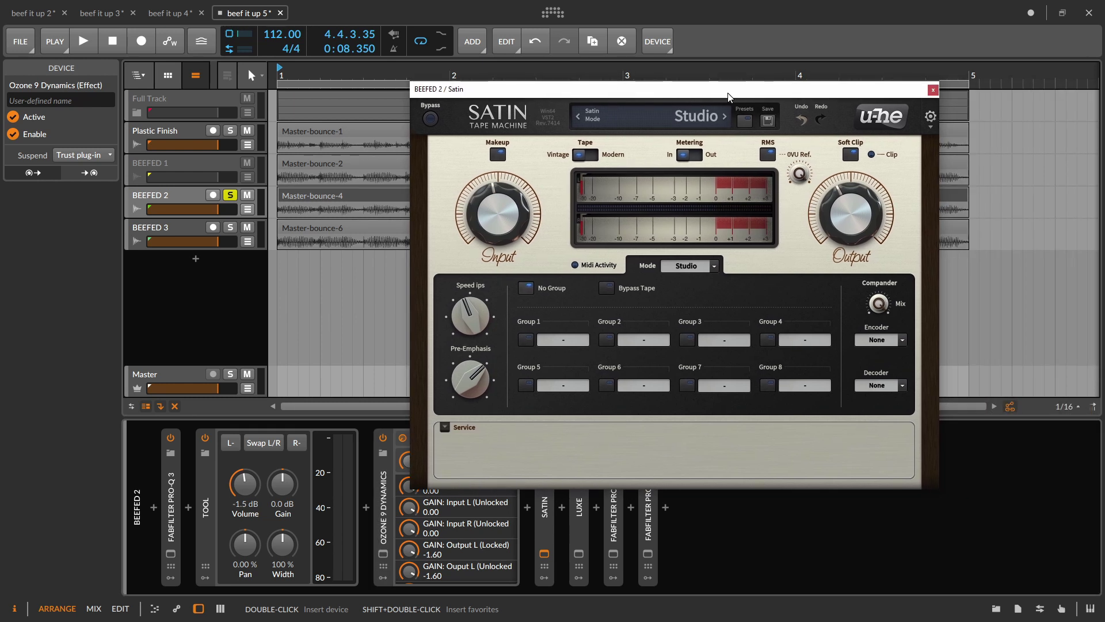
key(space)
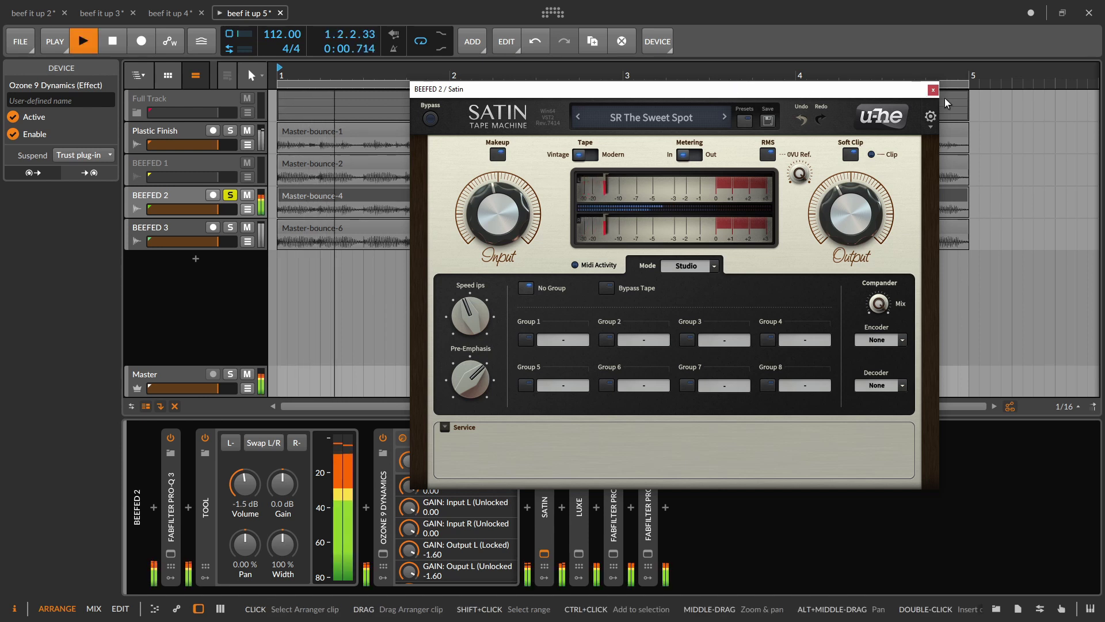
click(932, 89)
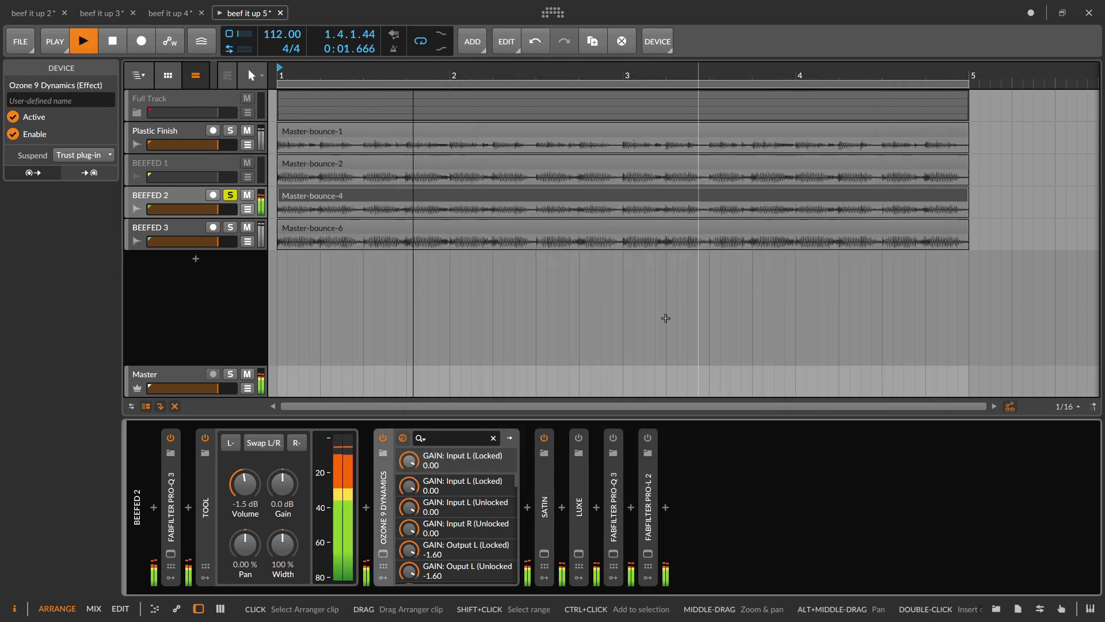
click(543, 437)
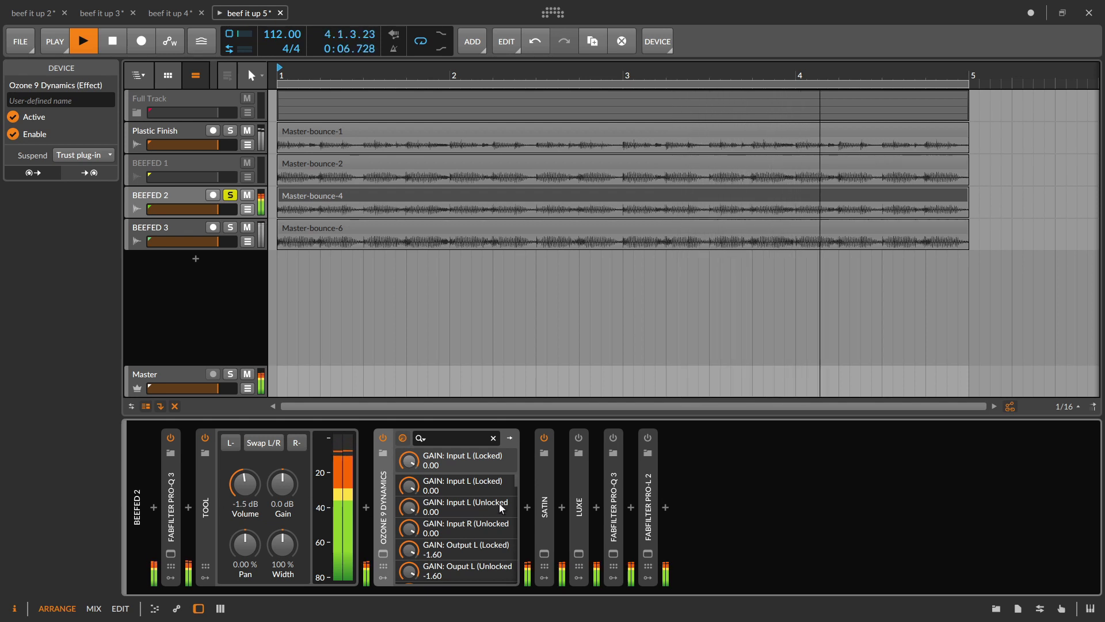
Compare playback with the four devices from the first FabFilter Pro-Q 3 through Satin disabled and enabled, leave them enabled, and stop playback
click(540, 502)
shift+click(177, 490)
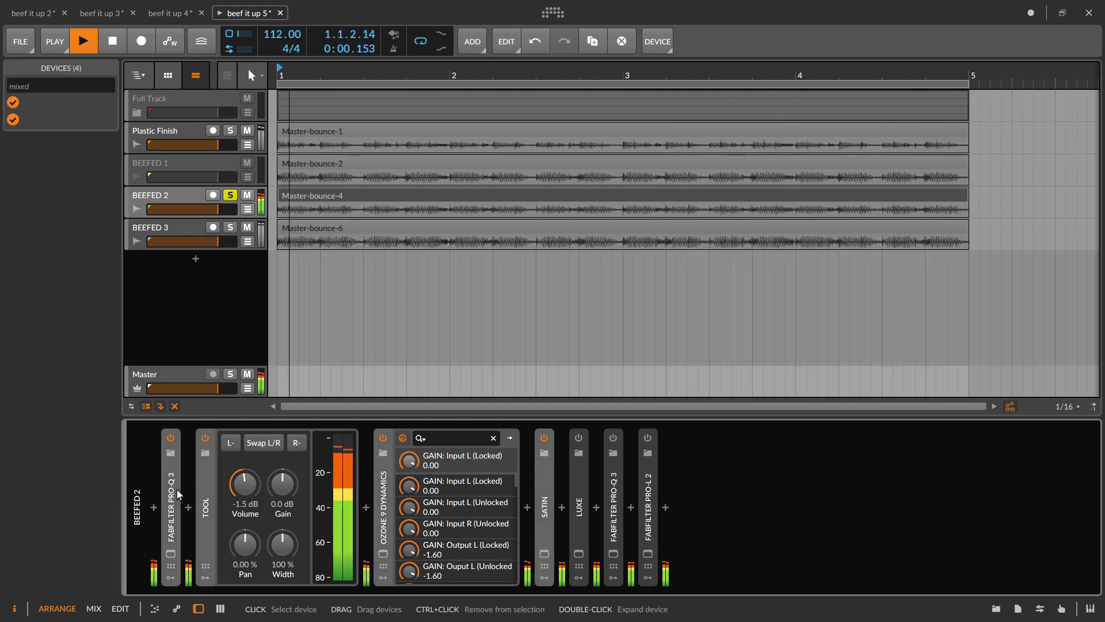
click(14, 118)
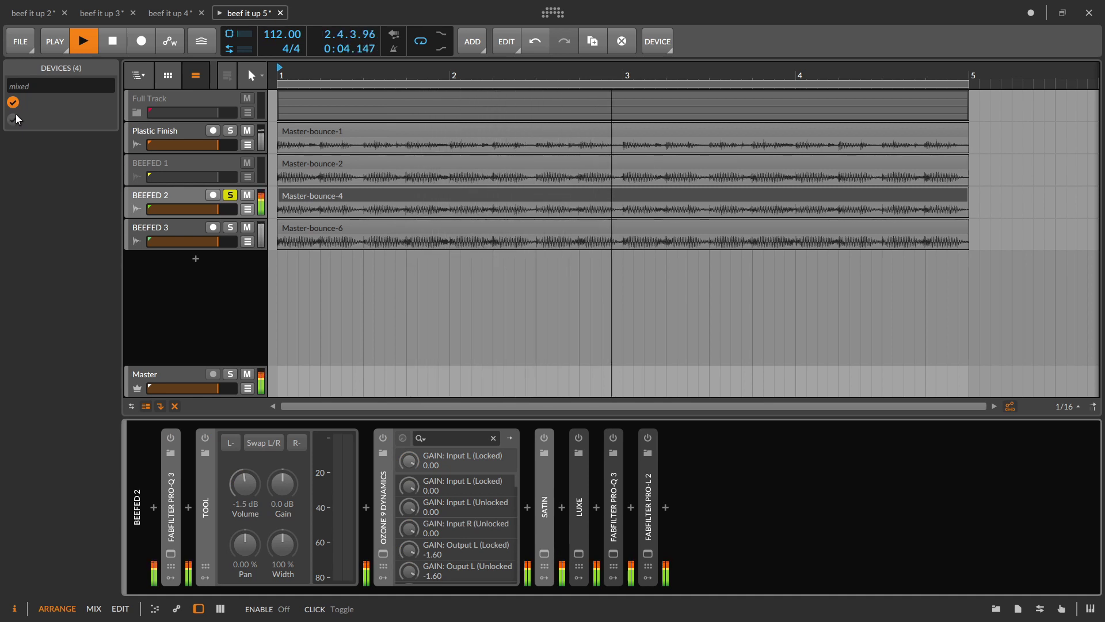
click(13, 118)
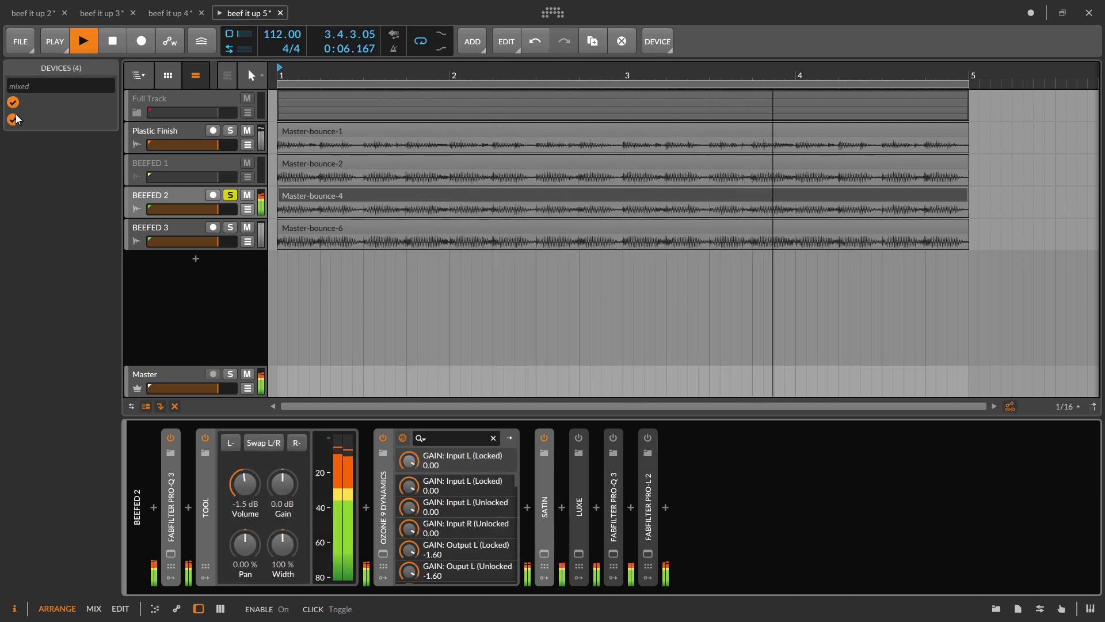
click(14, 118)
click(17, 118)
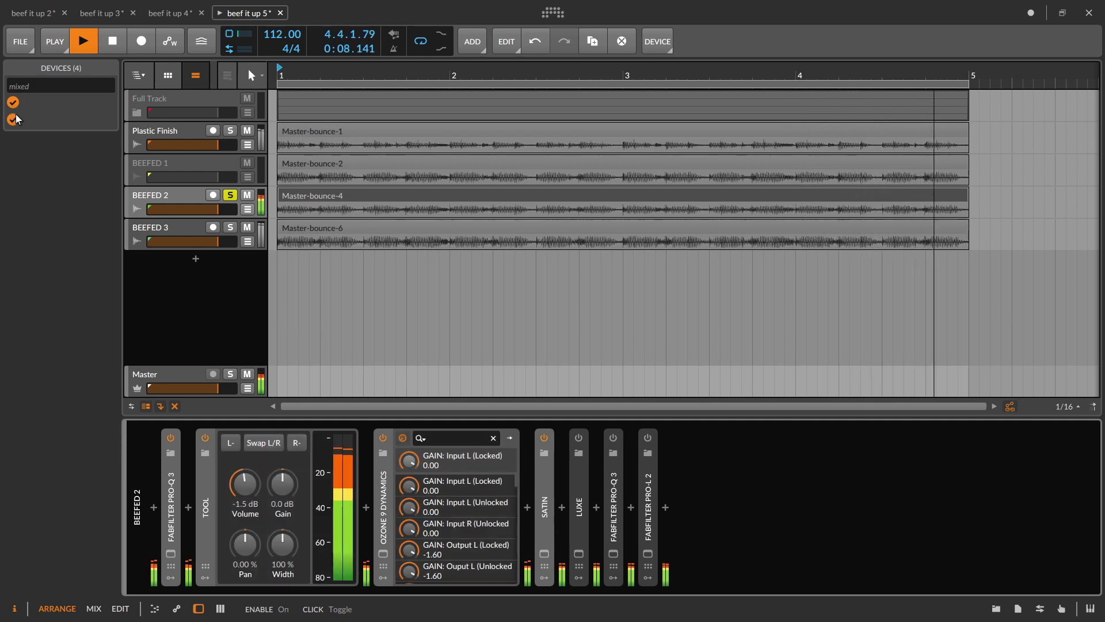
key(space)
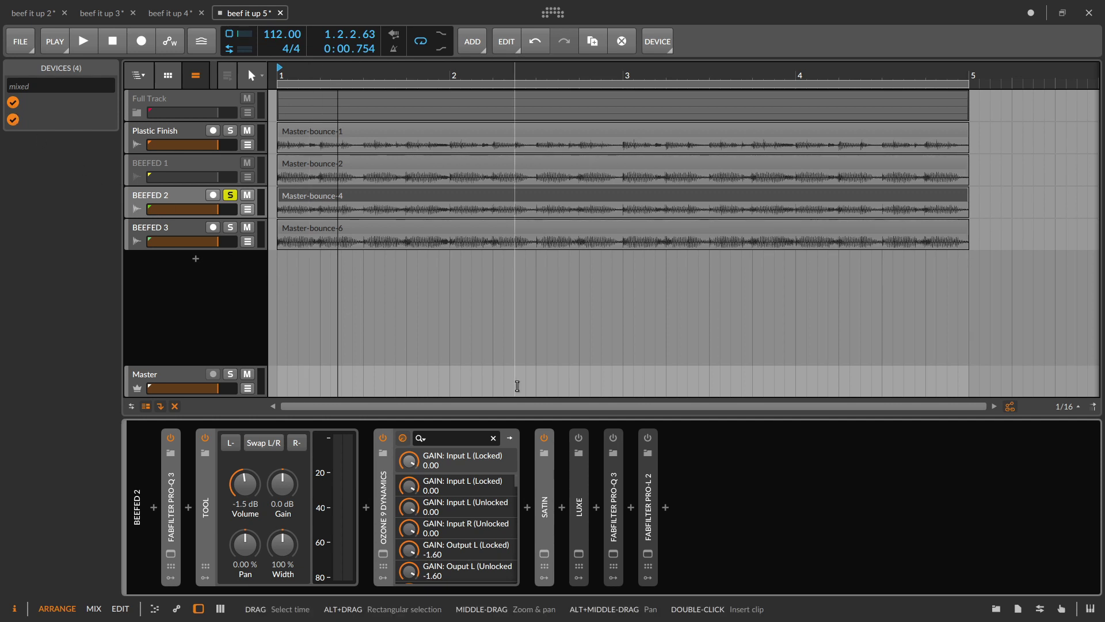
Enable LUXE on BEEFED 2, audition it with its editor open, close the editor and stop playback
click(579, 438)
click(579, 553)
key(space)
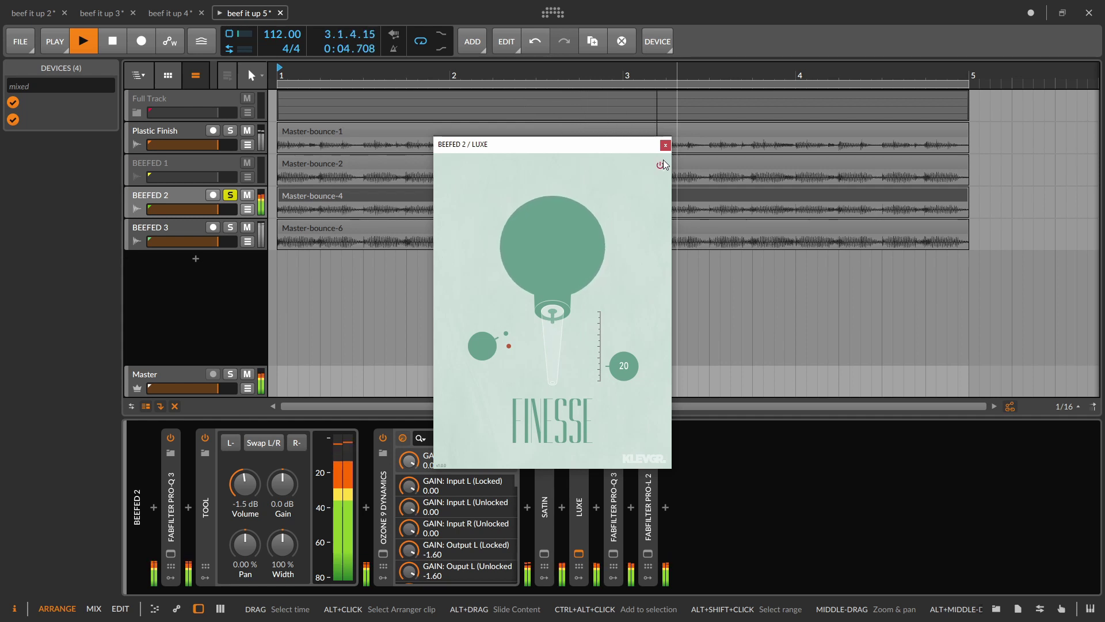
click(665, 145)
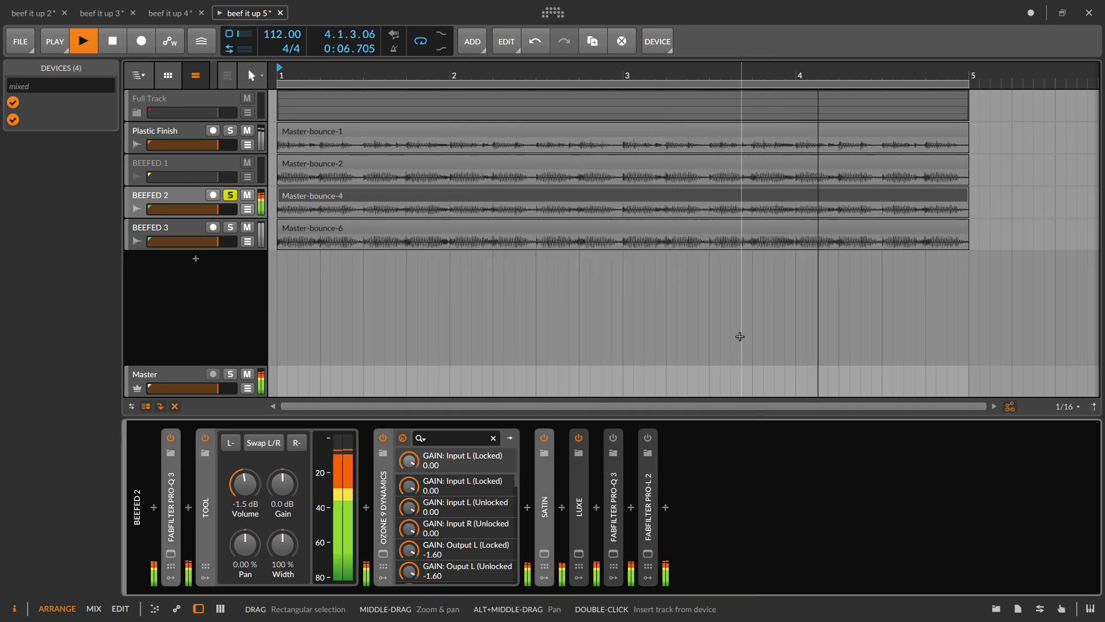
key(space)
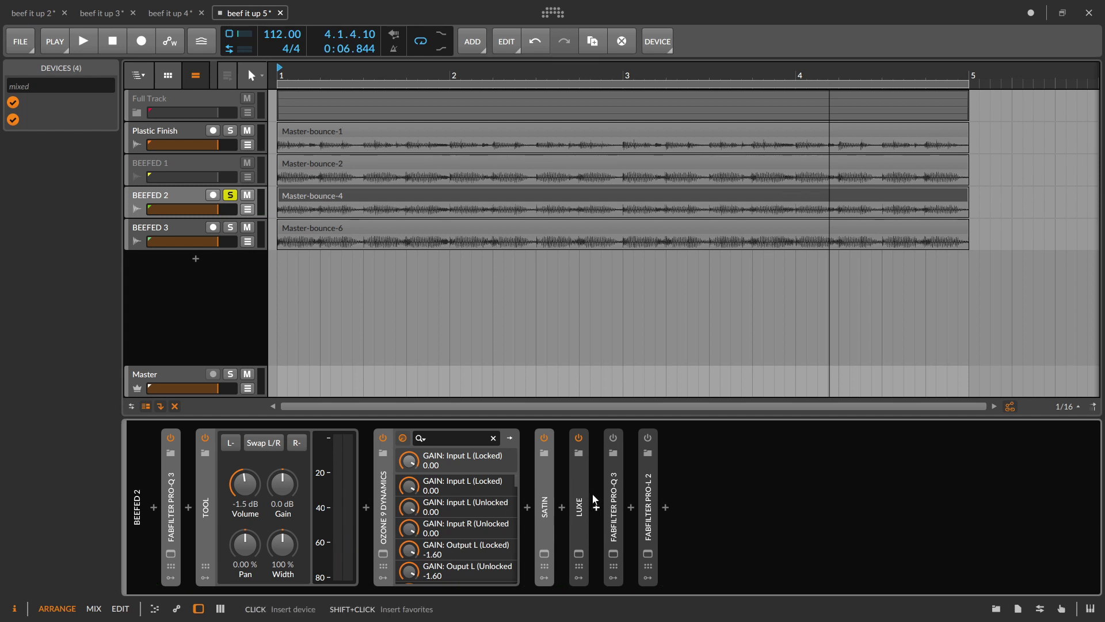
Enable the second FabFilter Pro-Q 3 after LUXE, review its curve during playback, close its editor and stop playback
click(613, 439)
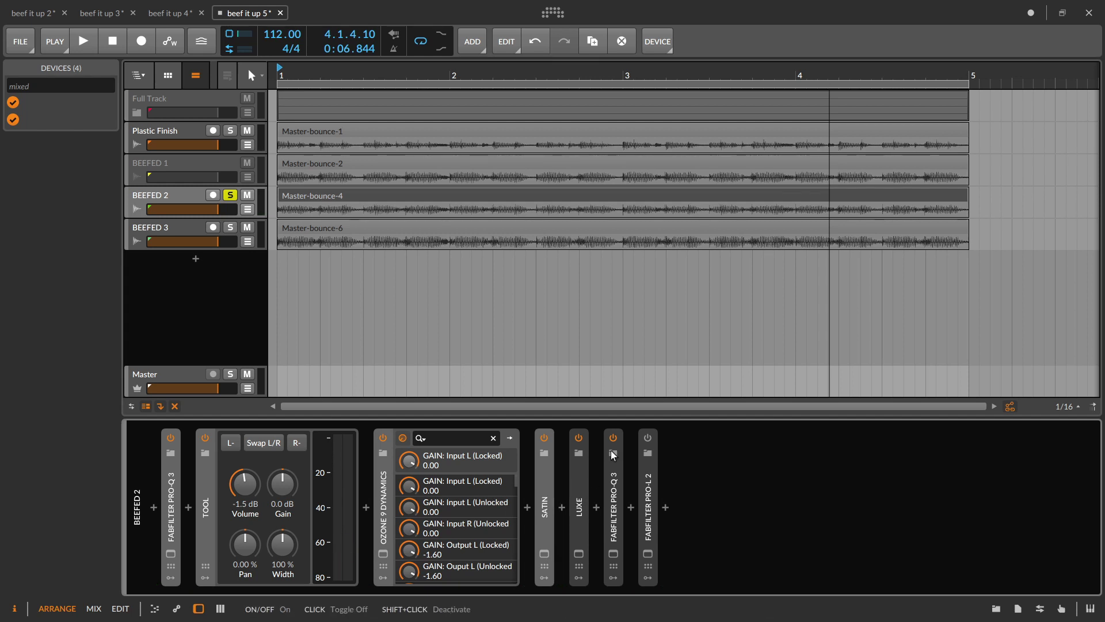
click(613, 553)
key(space)
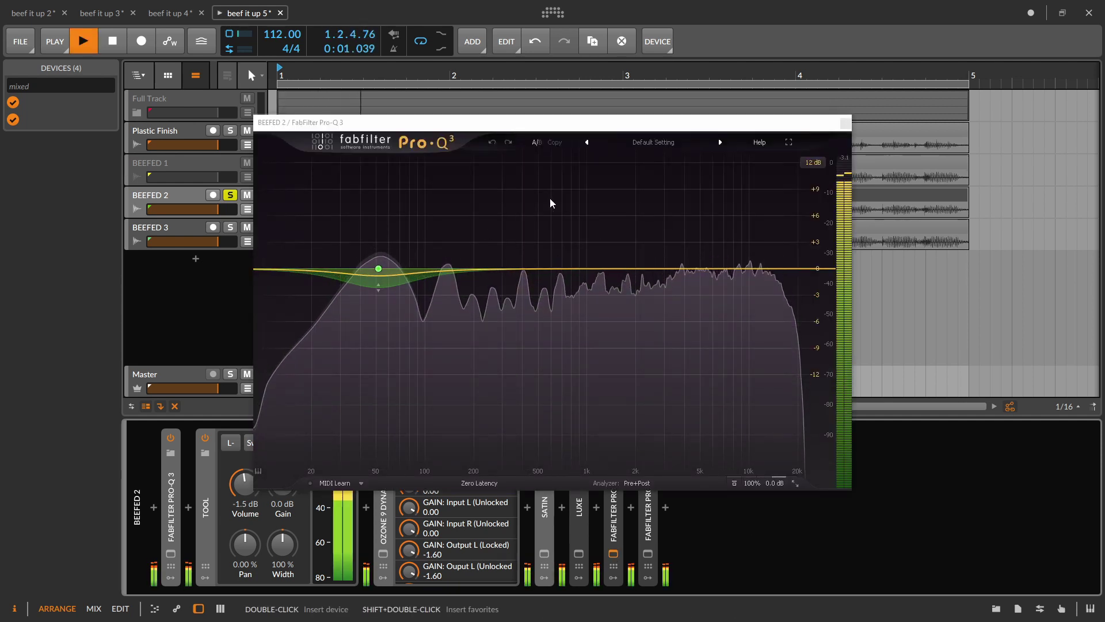
drag(570, 124, 637, 70)
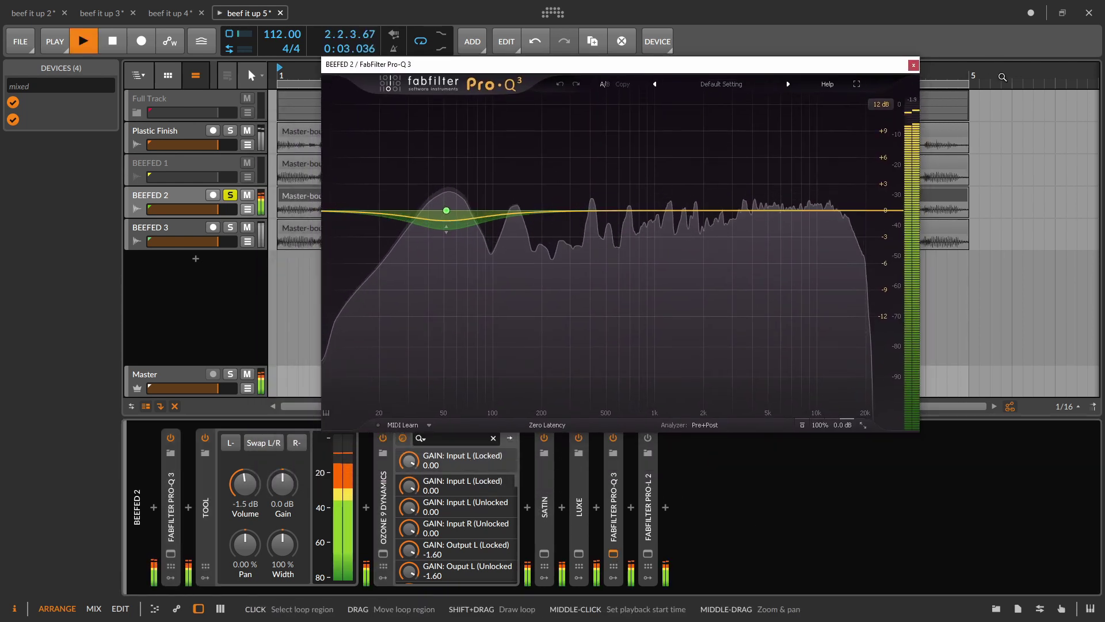
click(914, 65)
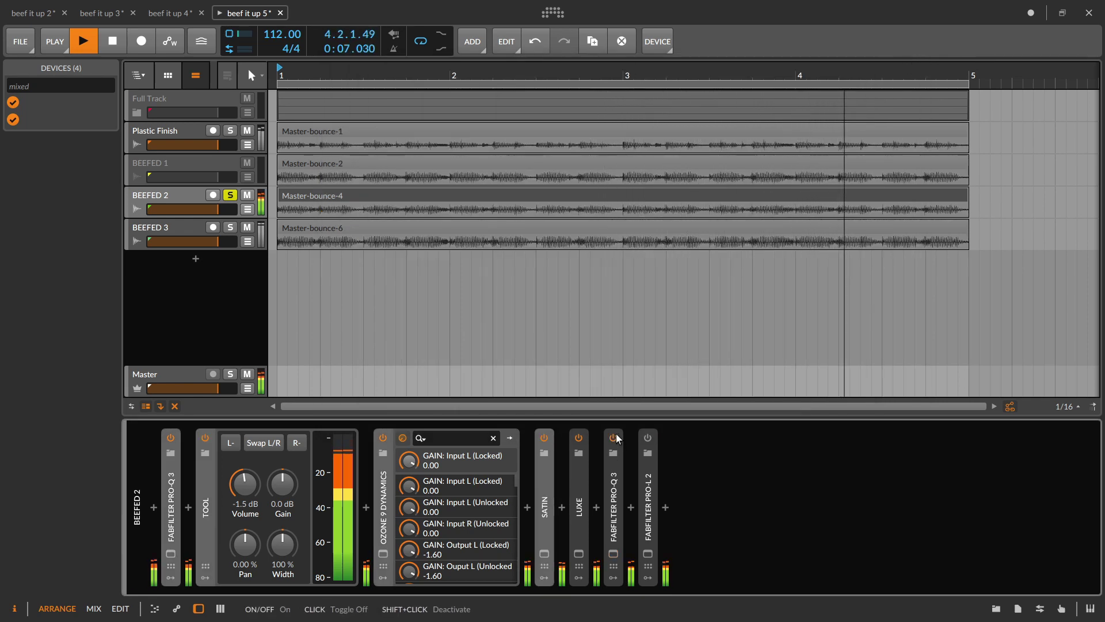
key(space)
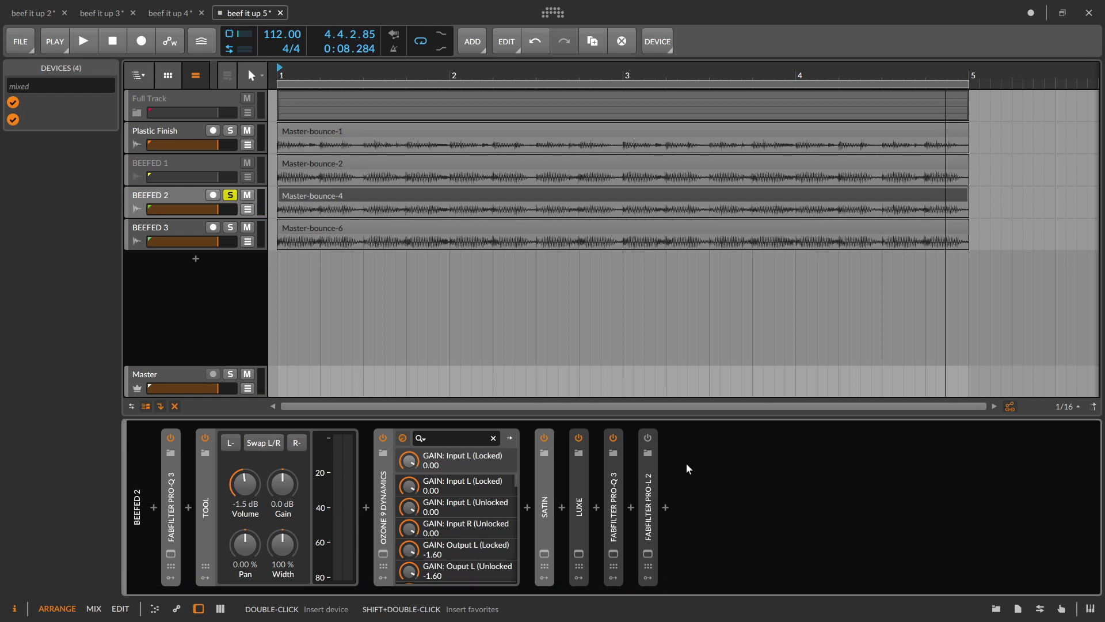
Enable FabFilter Pro-L 2 during playback, review its limiting and loudness metering, close its editor and stop playback
key(space)
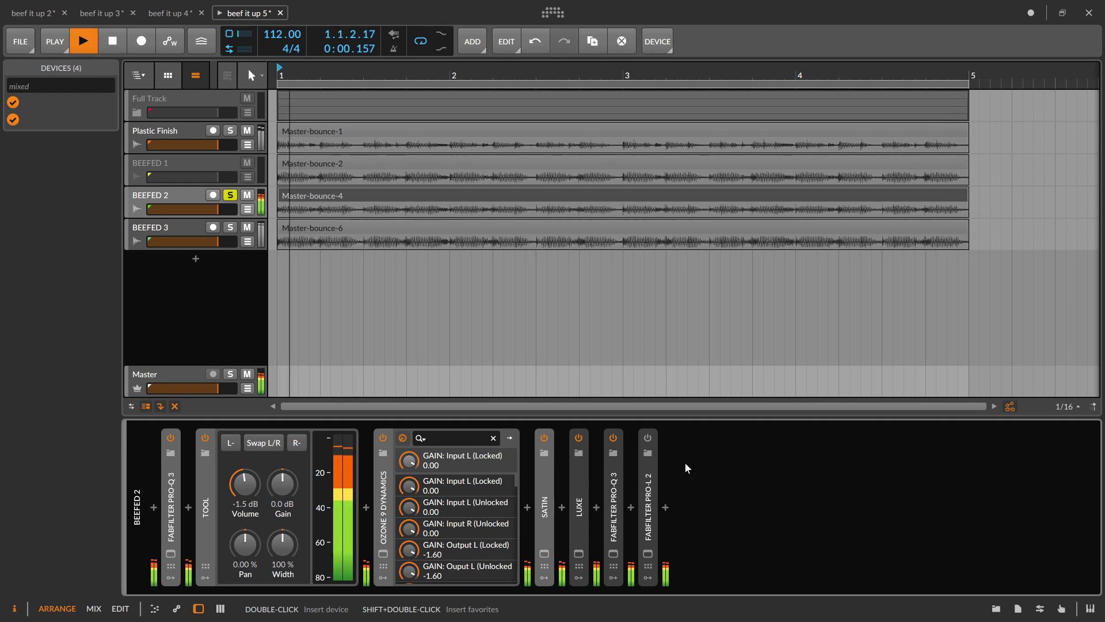
click(648, 438)
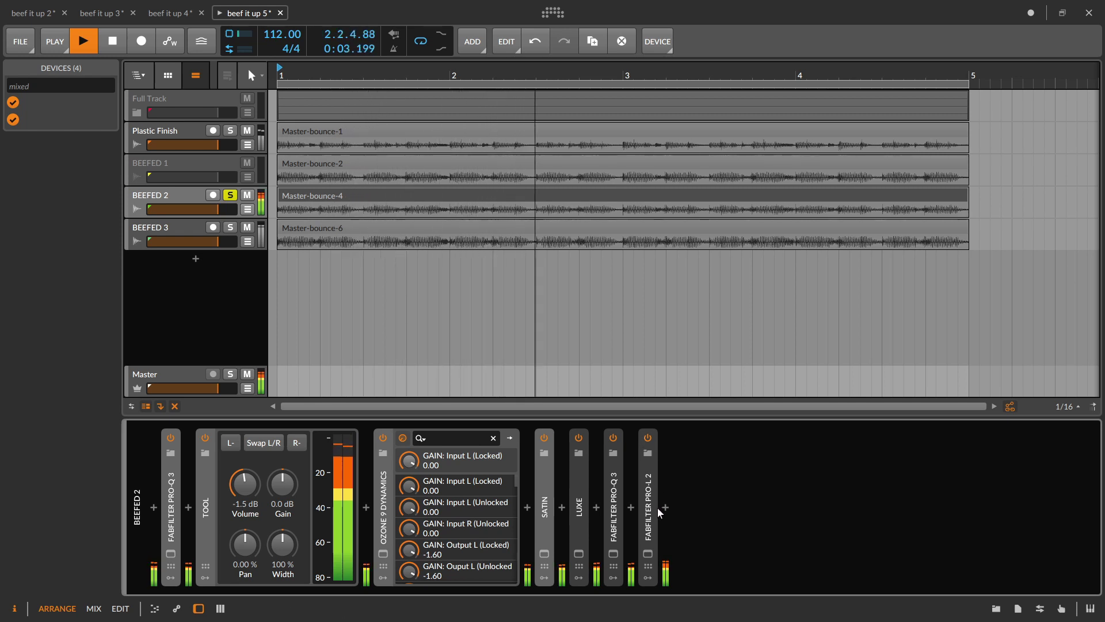
click(647, 554)
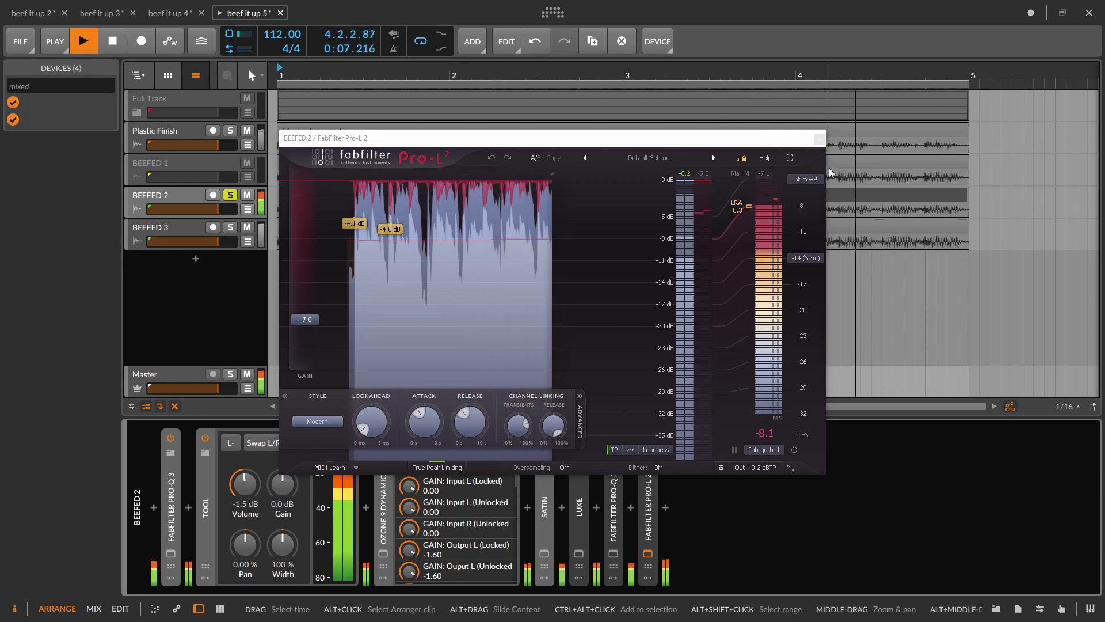
click(823, 141)
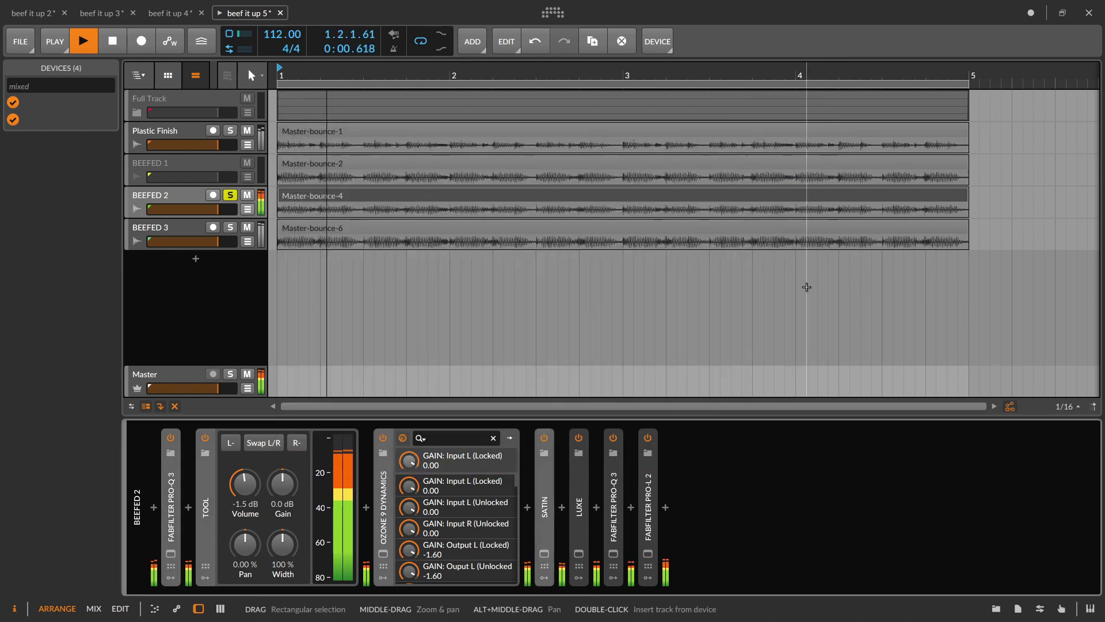
key(space)
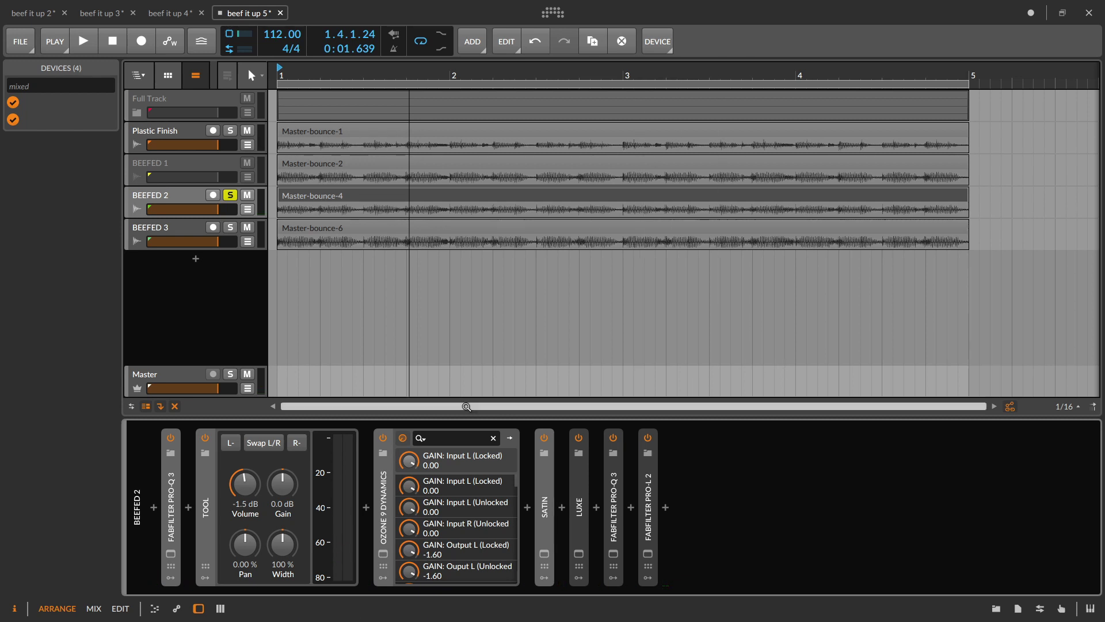
Collapse Ozone 9 Dynamics and Tool, and disable all seven devices on BEEFED 2 together
double_click(386, 474)
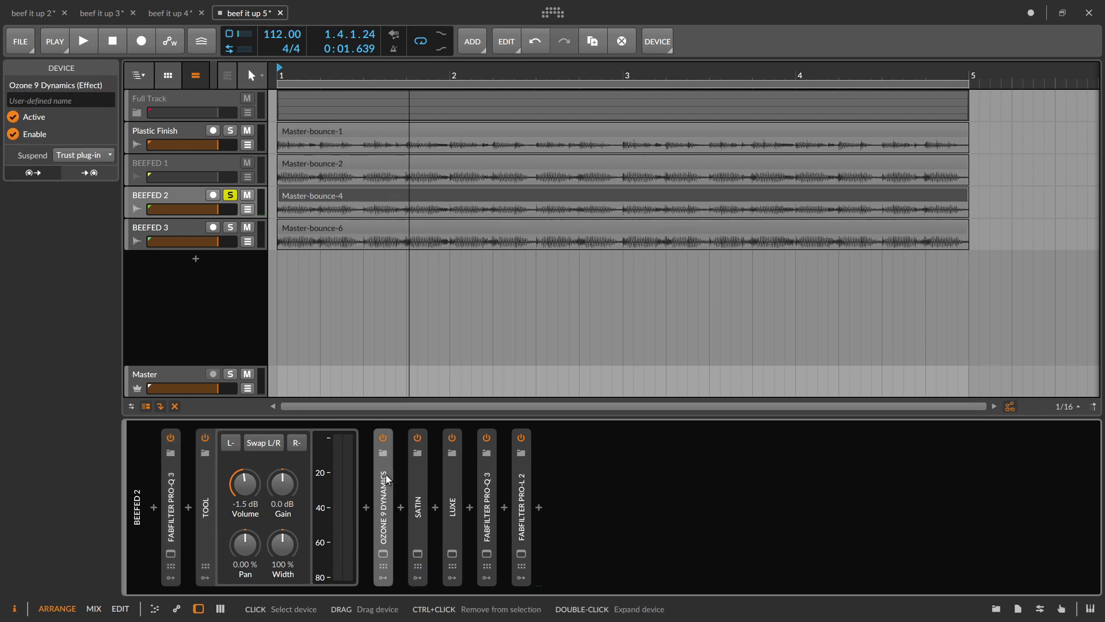
double_click(209, 485)
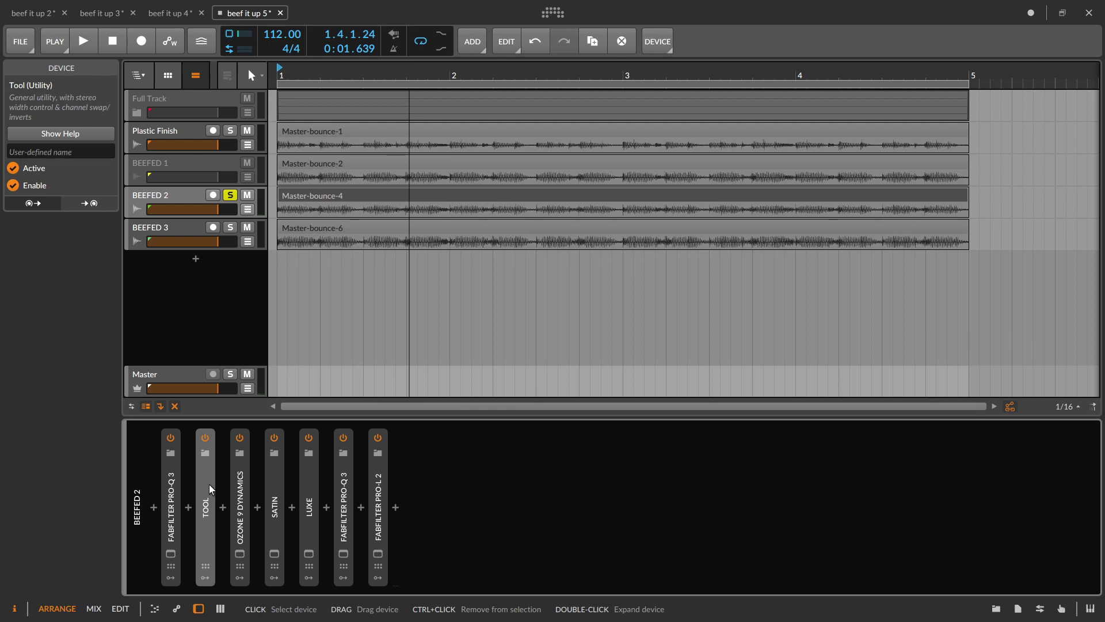
click(384, 479)
shift+click(174, 485)
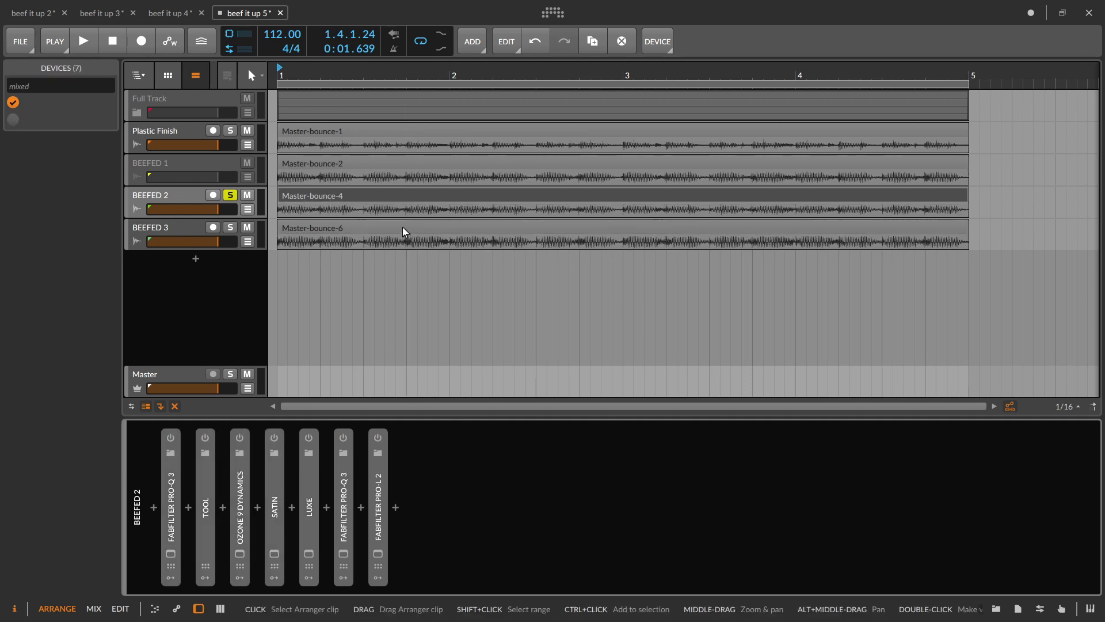
Play back the Plastic Finish track and the BEEFED 1 track in turn, each soloed alone
click(230, 131)
key(space)
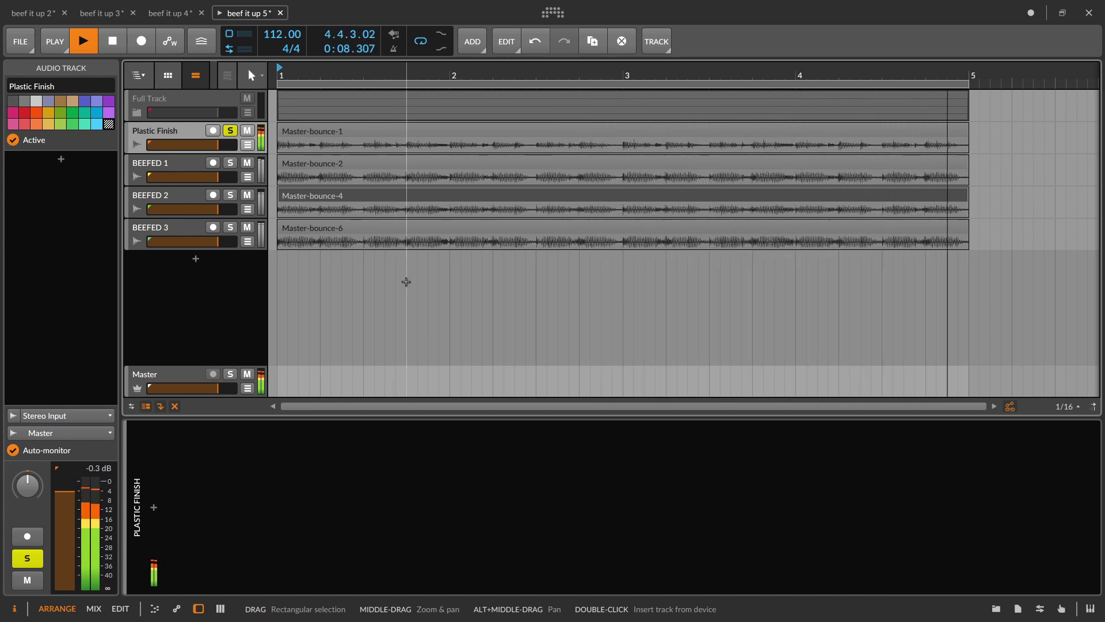
key(space)
click(230, 163)
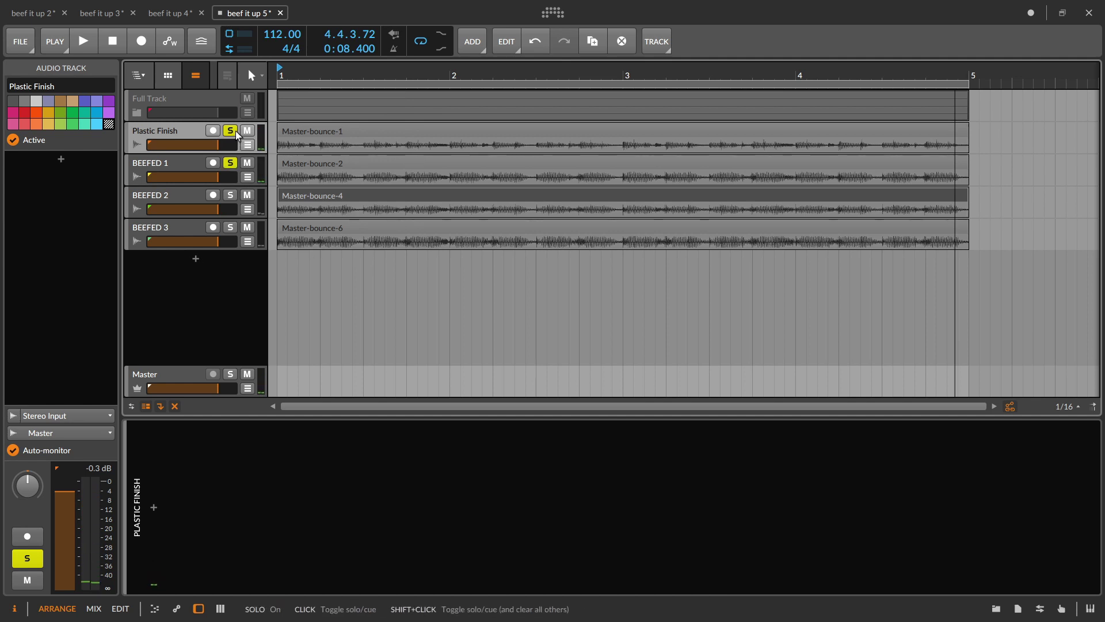
click(231, 131)
key(space)
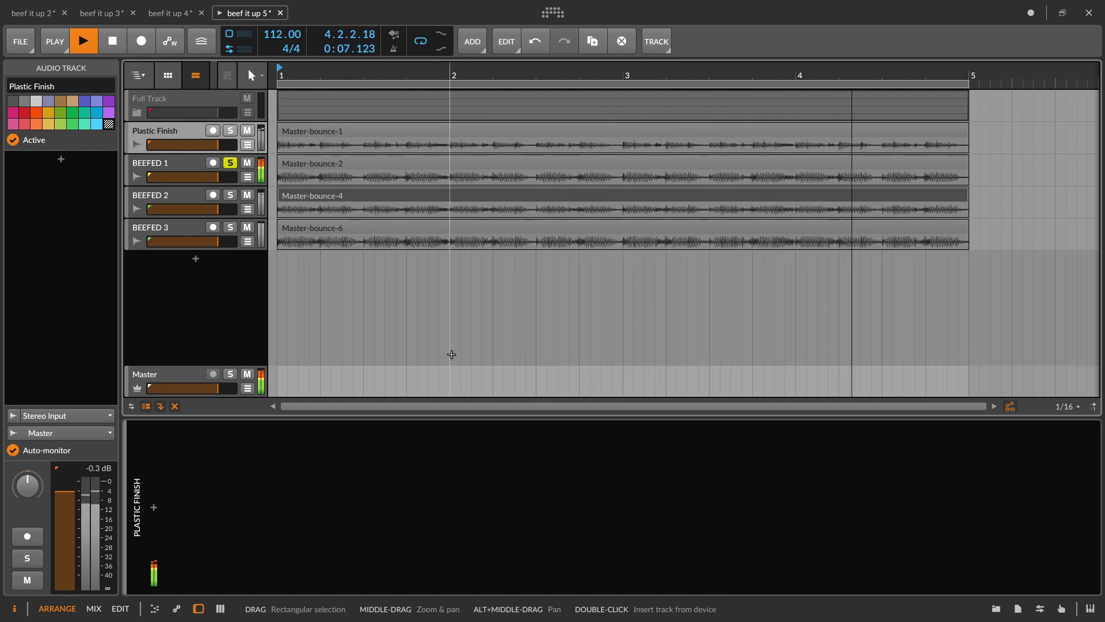
key(space)
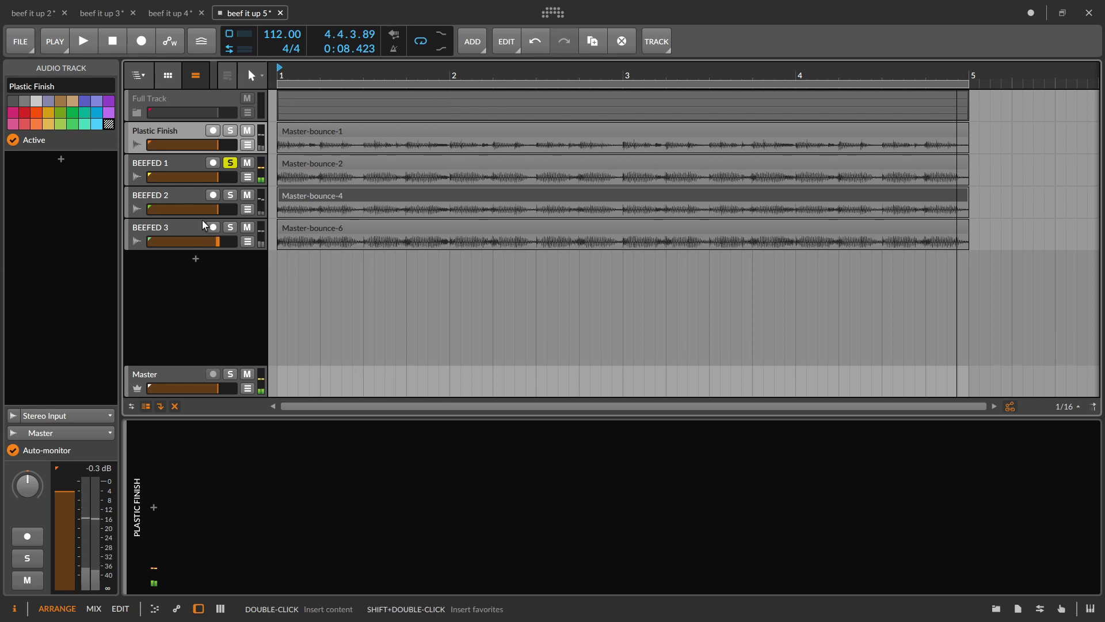
Play back the BEEFED 2 track and the BEEFED 3 track in turn, each soloed alone
shift+click(230, 194)
key(space)
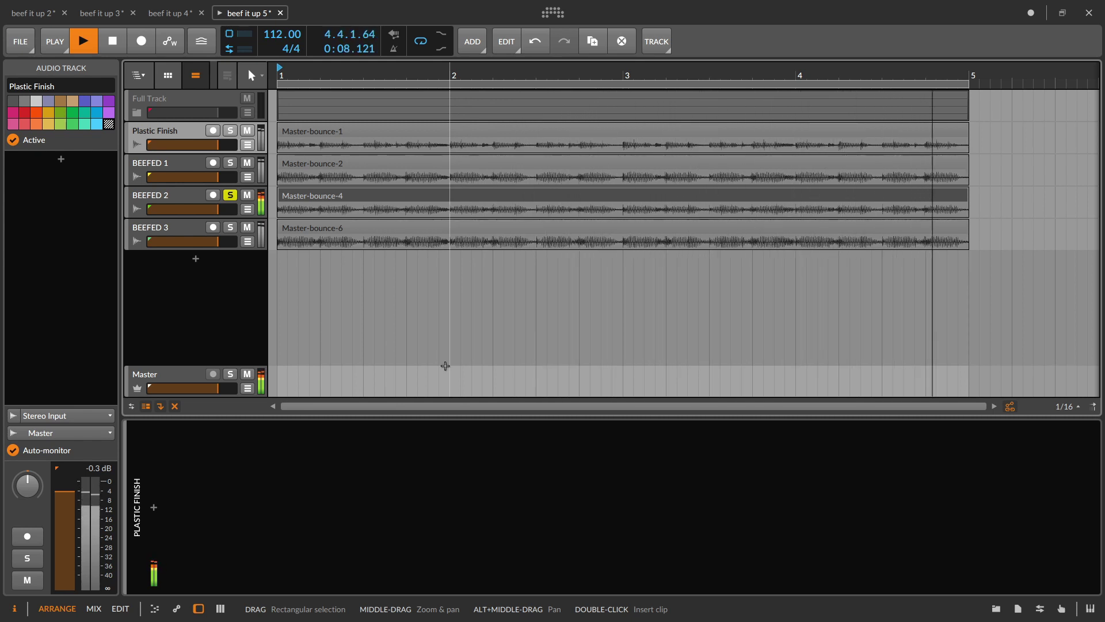
key(space)
click(230, 227)
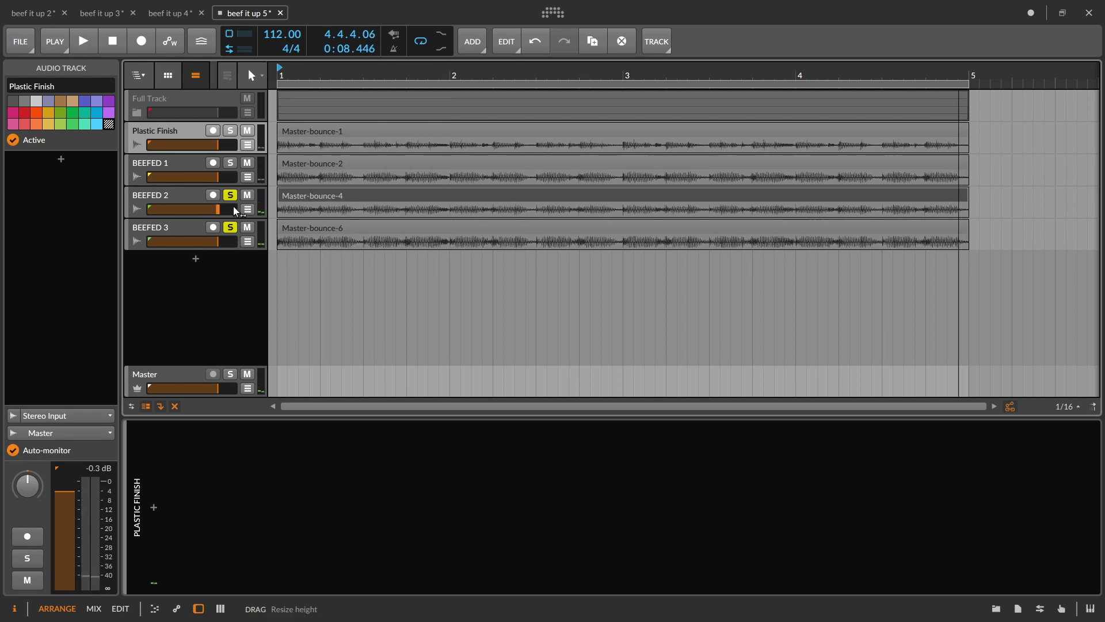
key(space)
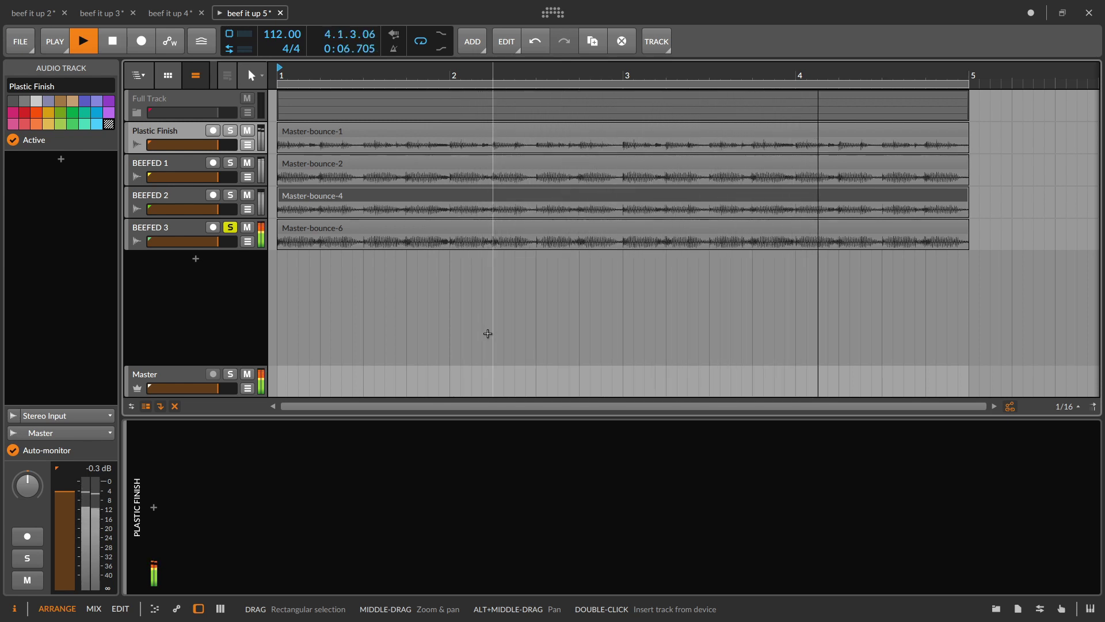
key(space)
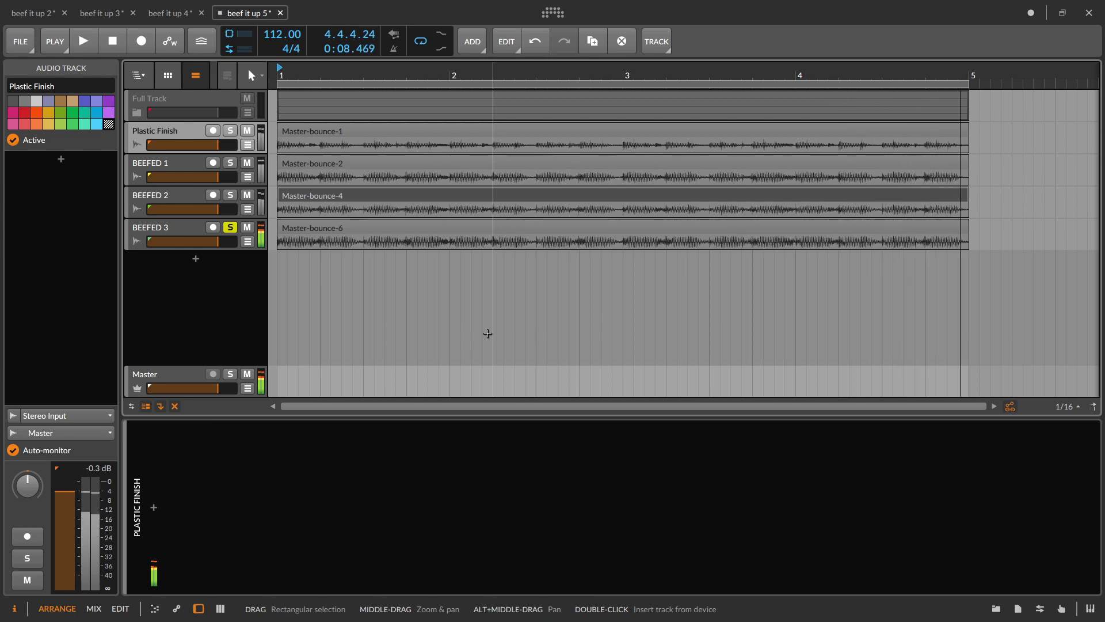
Move BEEFED 1 directly above BEEFED 3, and compare selected track pairs in playback by alternating which track is active, with the other tracks muted
click(185, 163)
drag(183, 166, 167, 229)
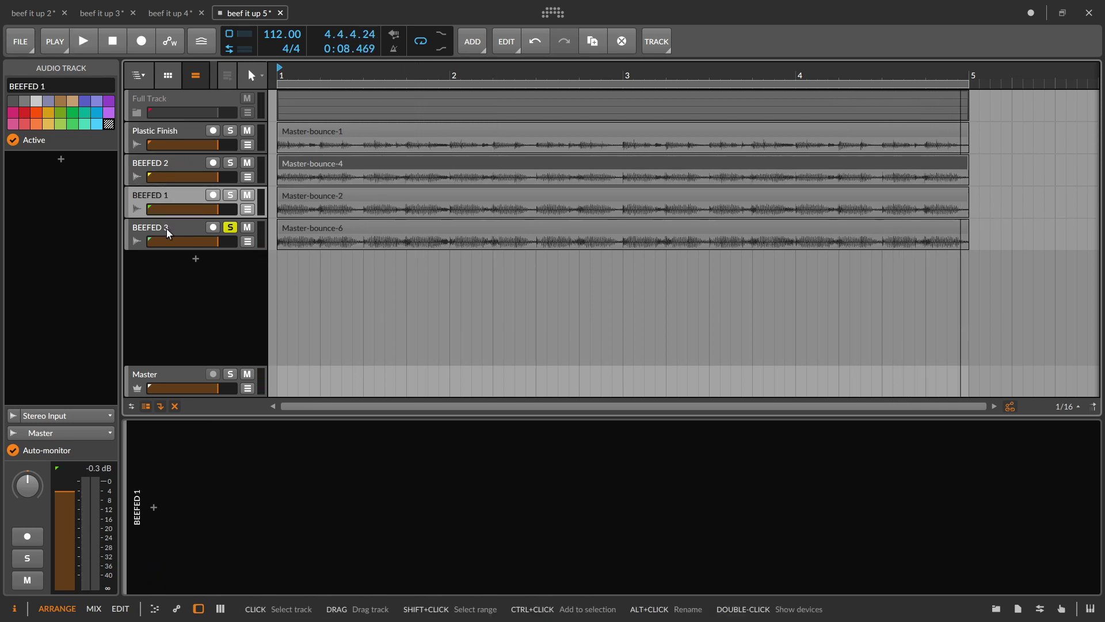
ctrl+click(170, 230)
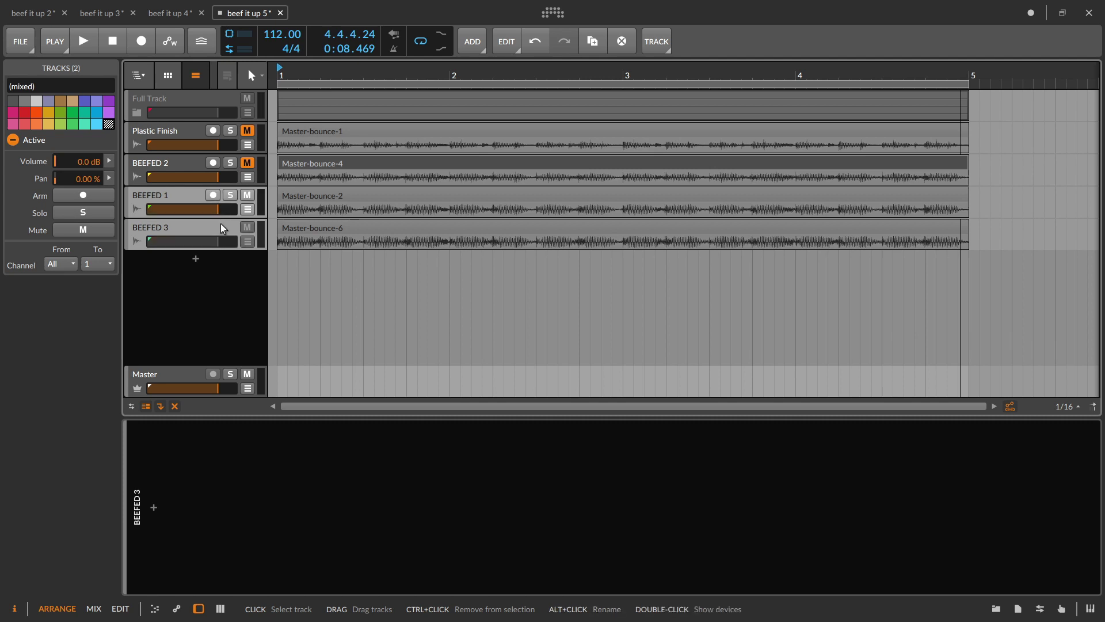
key(space)
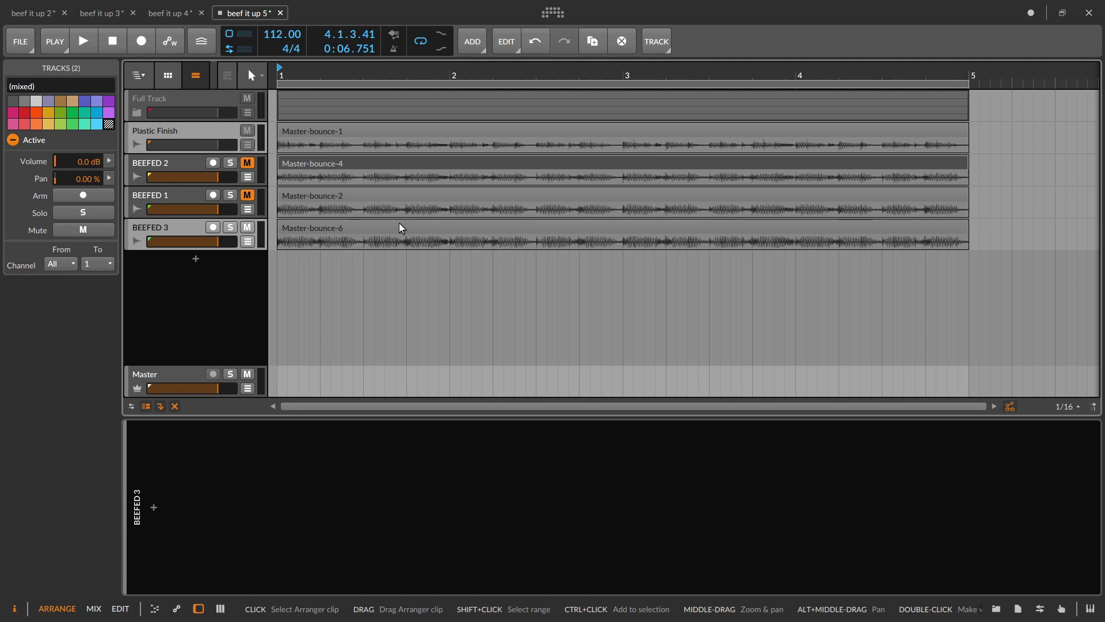
drag(449, 78, 532, 72)
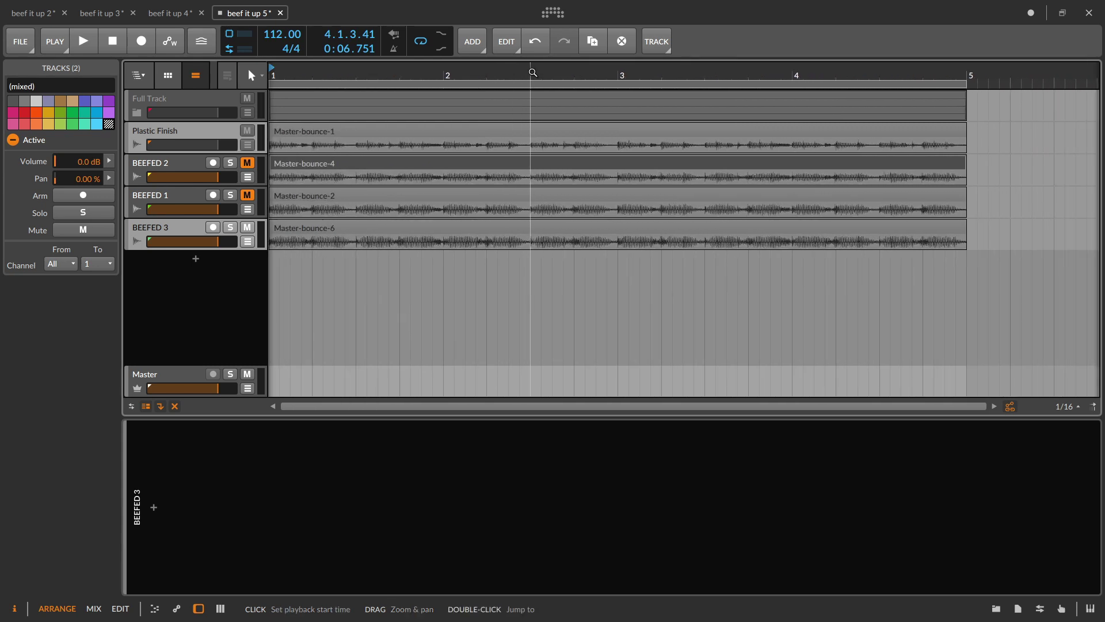